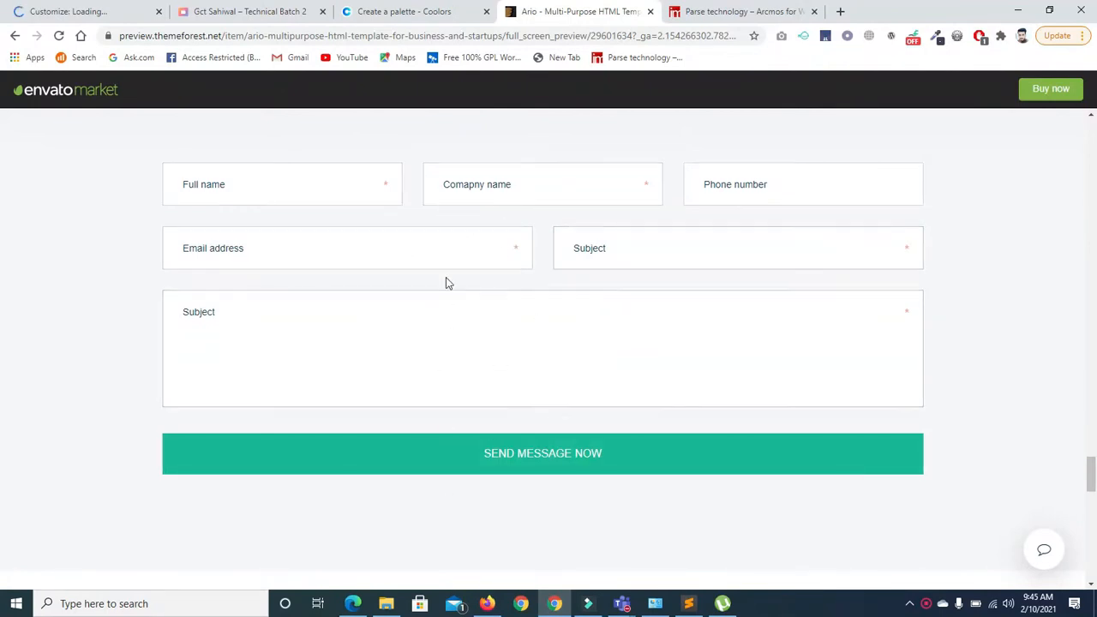
Scroll the Ario template preview down to its Contact us form, then return to the WordPress customizer
{"action": "left_click_drag", "start_coordinate": [1096, 477], "coordinate": [2, 351]}
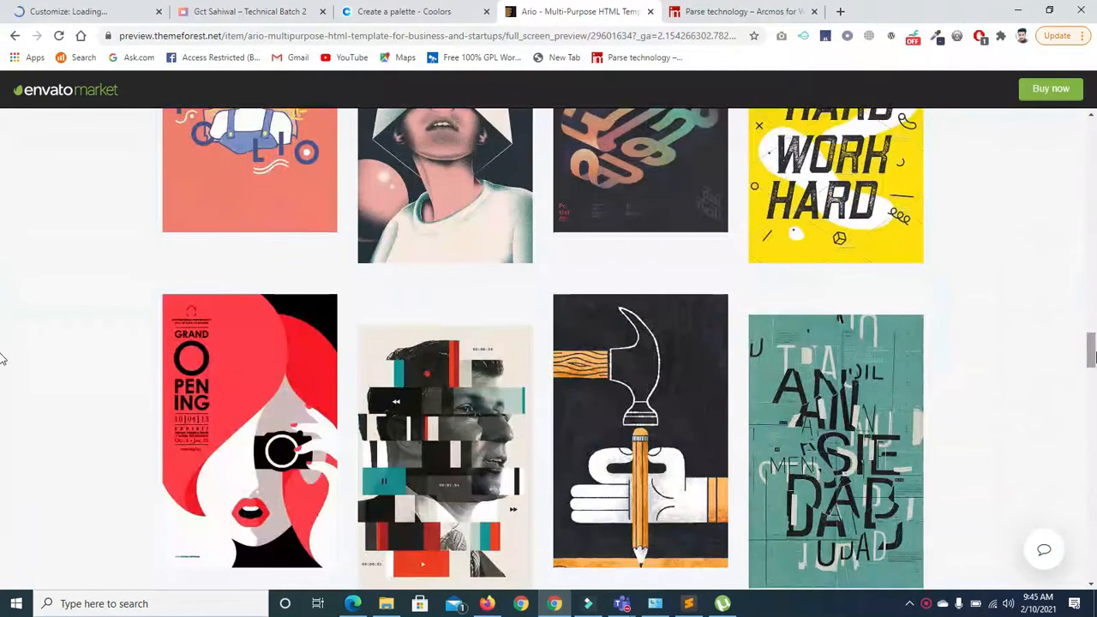
{"action": "left_click", "coordinate": [82, 18]}
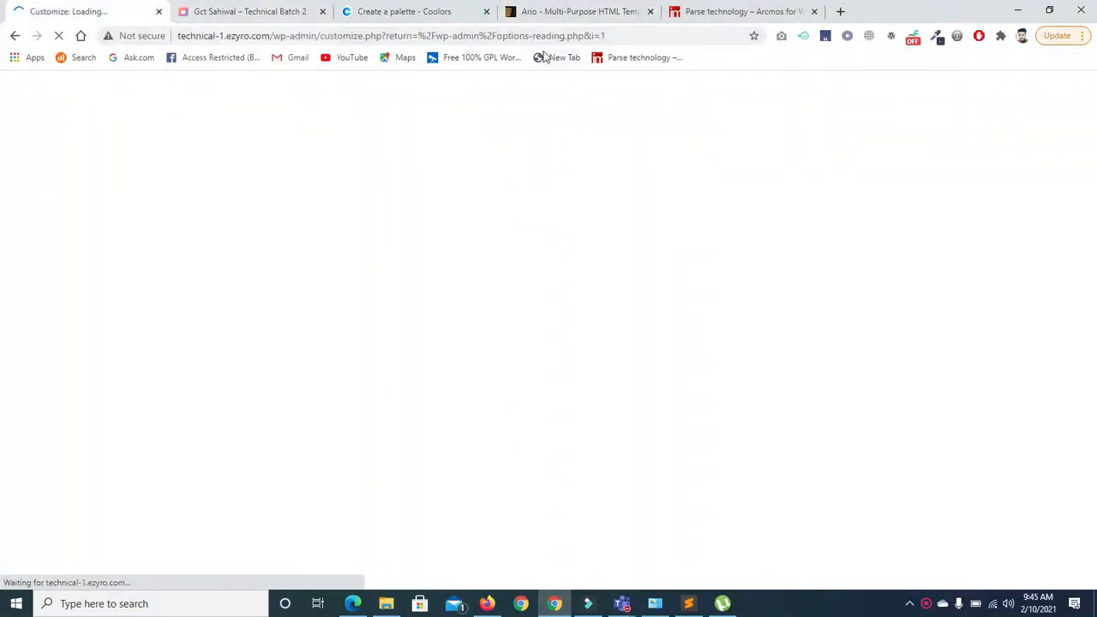
{"action": "left_click", "coordinate": [562, 12]}
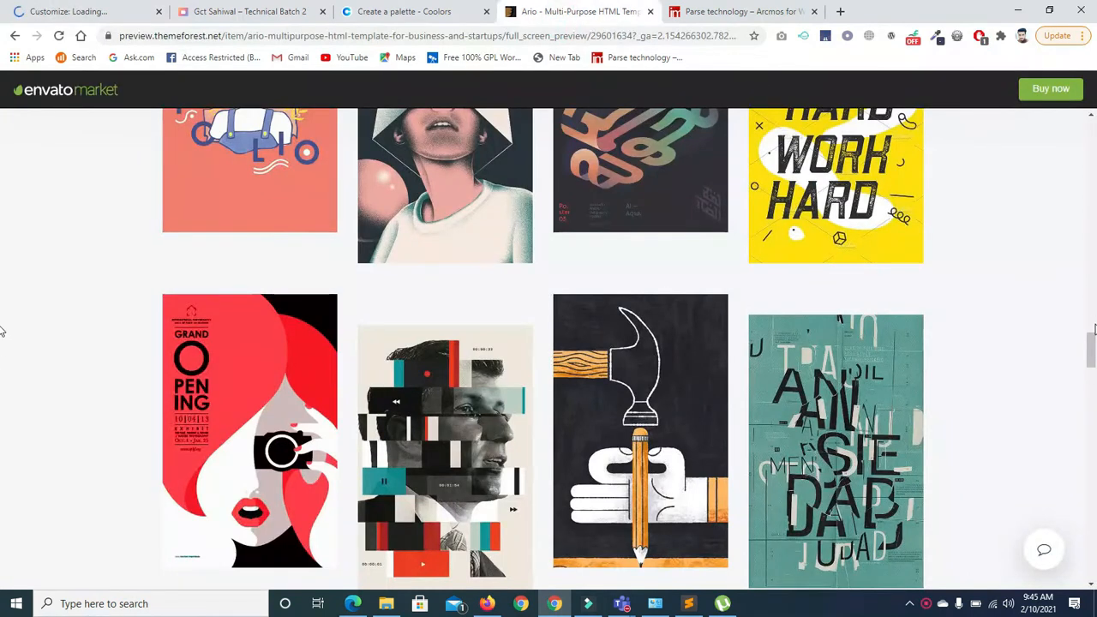
{"action": "scroll", "coordinate": [2, 380], "scroll_direction": "down", "scroll_amount": 10}
{"action": "scroll", "coordinate": [2, 410], "scroll_direction": "down", "scroll_amount": 9}
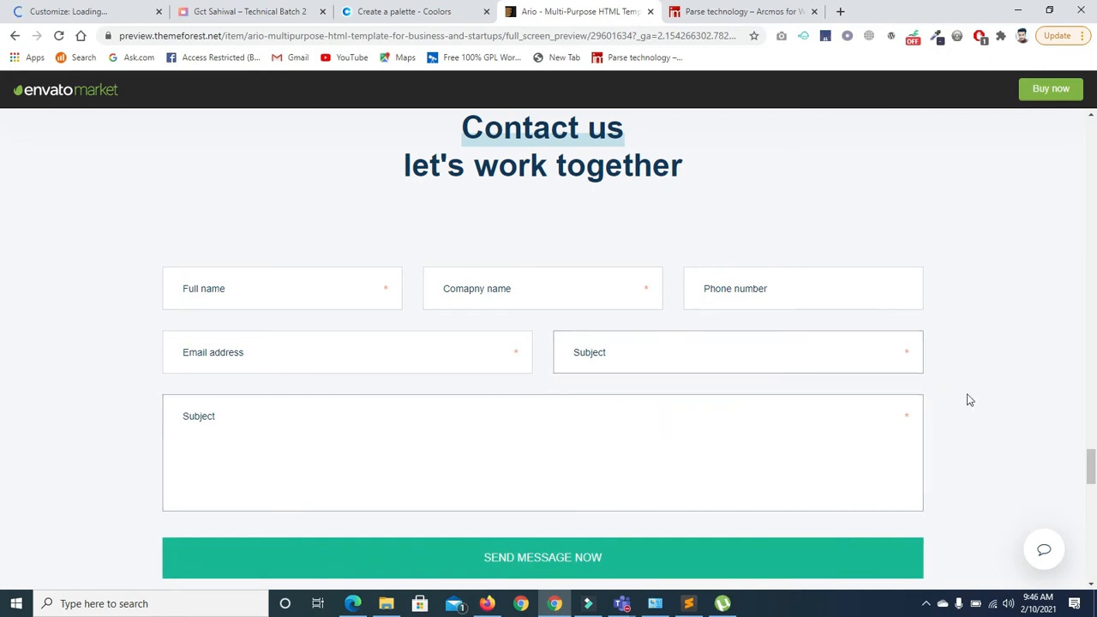
{"action": "scroll", "coordinate": [3, 463], "scroll_direction": "down", "scroll_amount": 6}
{"action": "left_click_drag", "start_coordinate": [1096, 515], "coordinate": [1096, 116]}
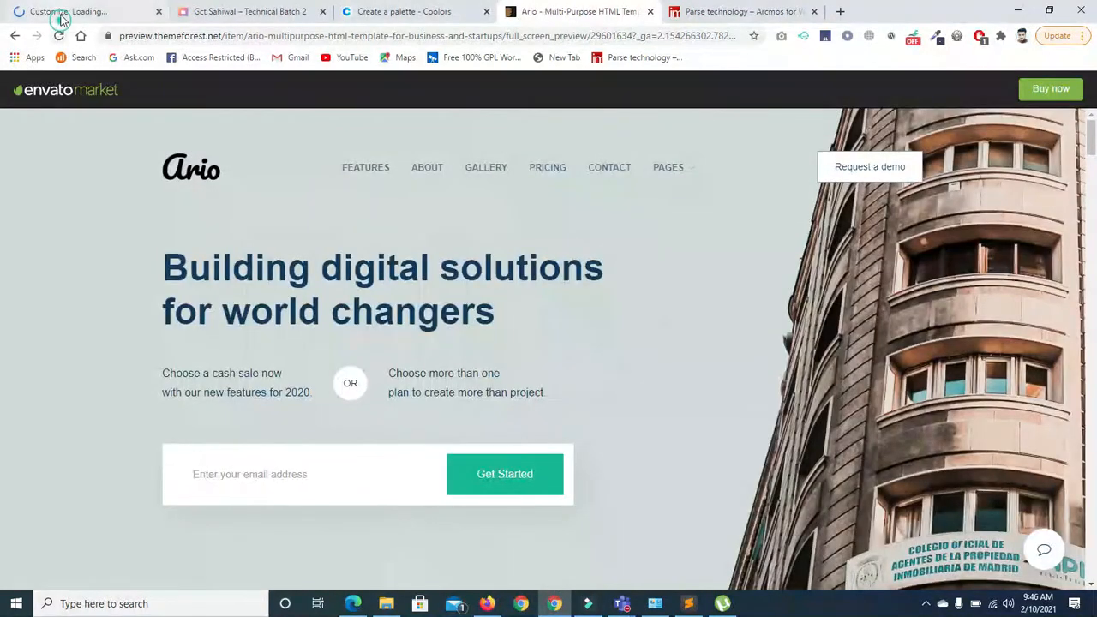
{"action": "left_click", "coordinate": [61, 15]}
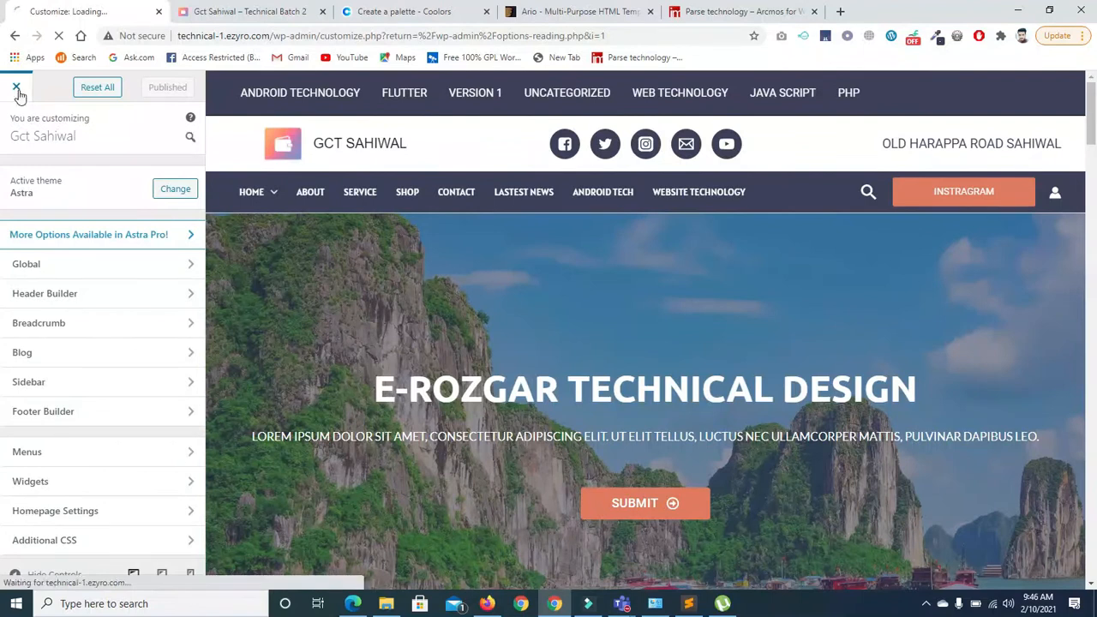
Close the customizer and open the dashboard's installed Plugins list
{"action": "left_click", "coordinate": [16, 89]}
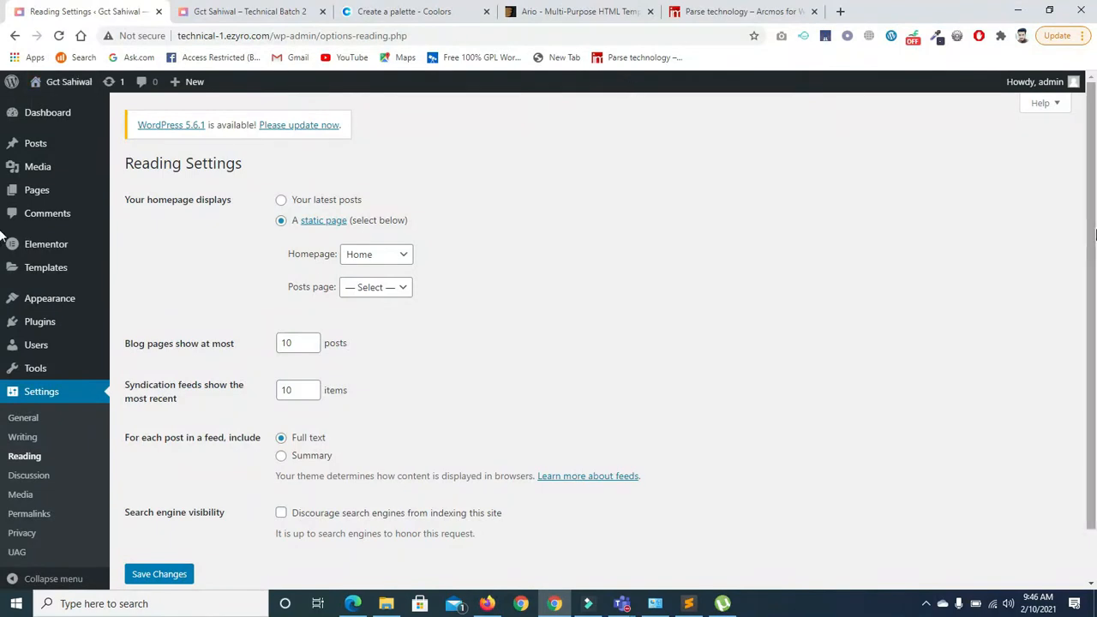
{"action": "left_click_drag", "start_coordinate": [1091, 221], "coordinate": [1052, 446]}
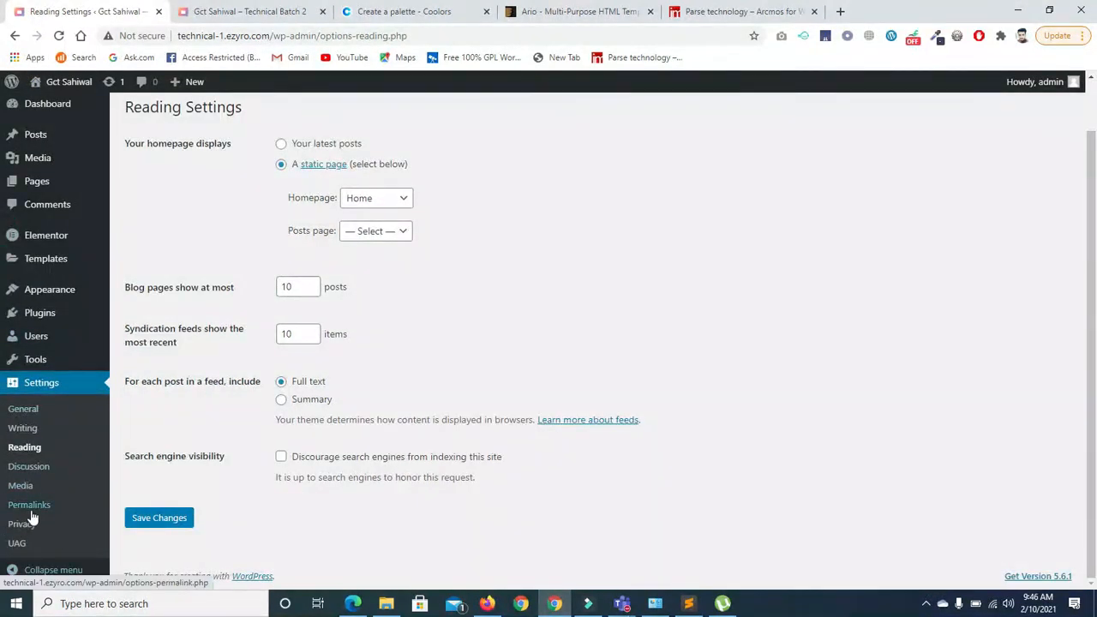
{"action": "left_click", "coordinate": [52, 315]}
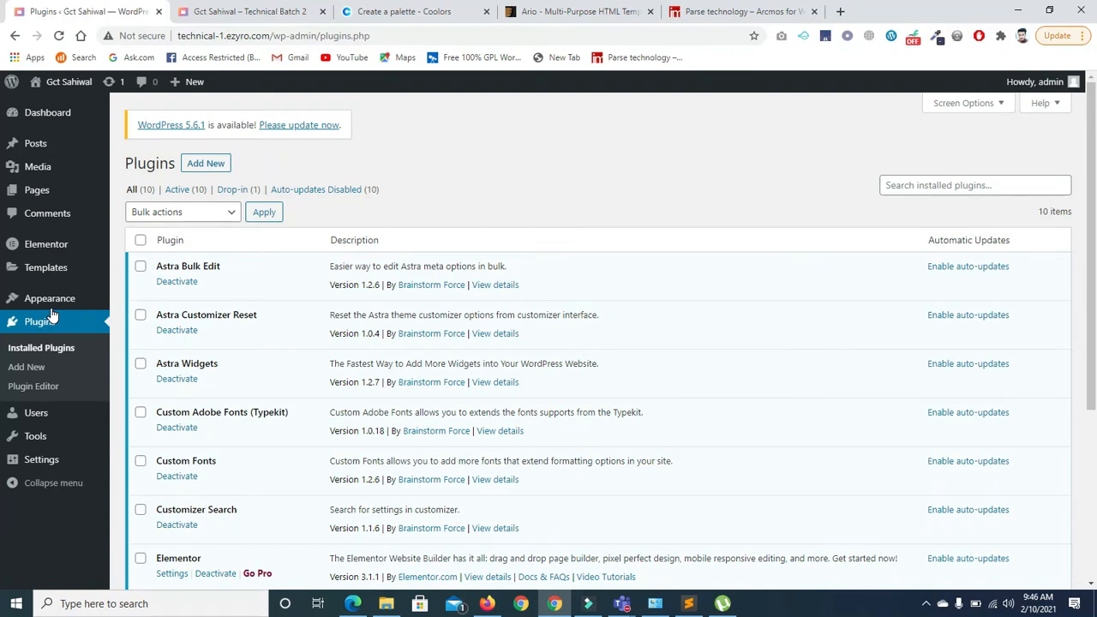
Search the Add New plugin directory for 'form'
{"action": "left_click", "coordinate": [206, 164]}
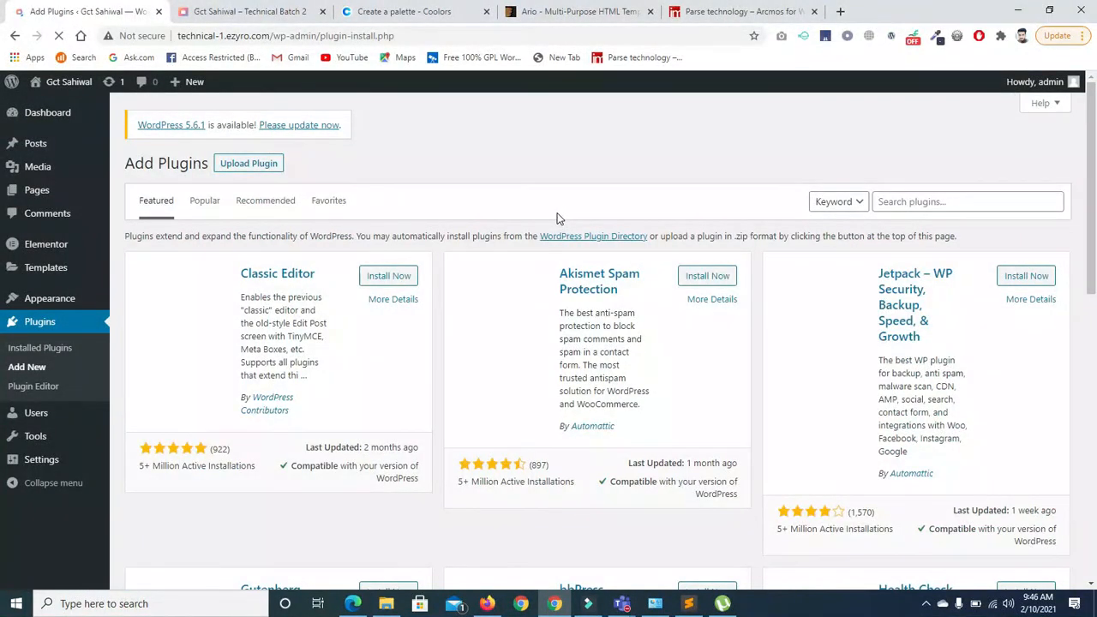
{"action": "left_click", "coordinate": [901, 199]}
{"action": "type", "text": "form"}
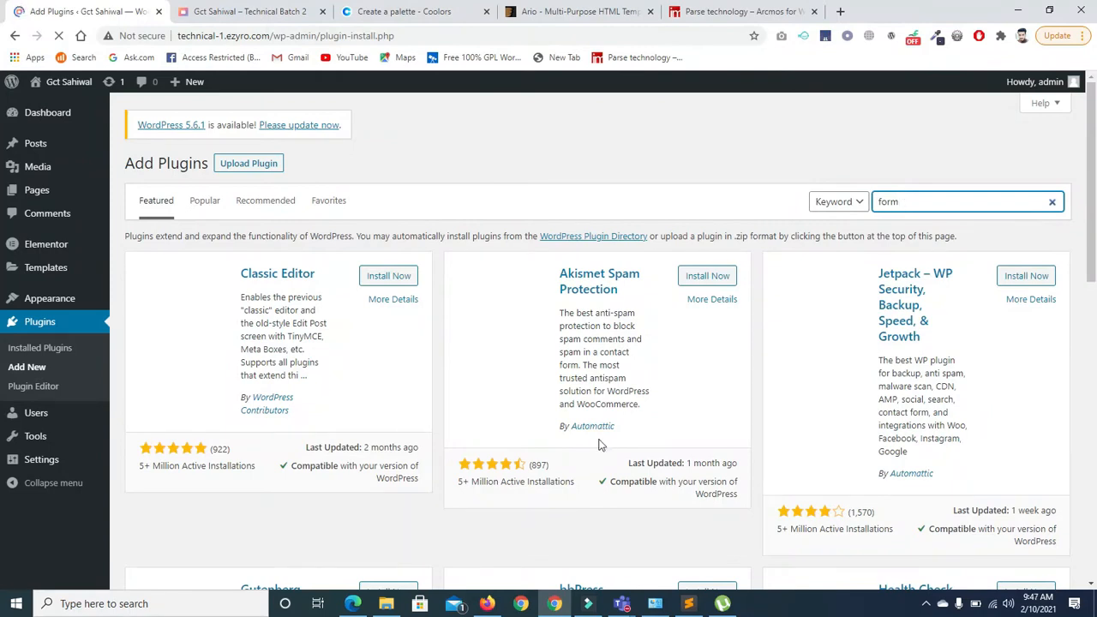
Hide the meeting window and switch it to the compact call view
{"action": "left_click", "coordinate": [666, 534]}
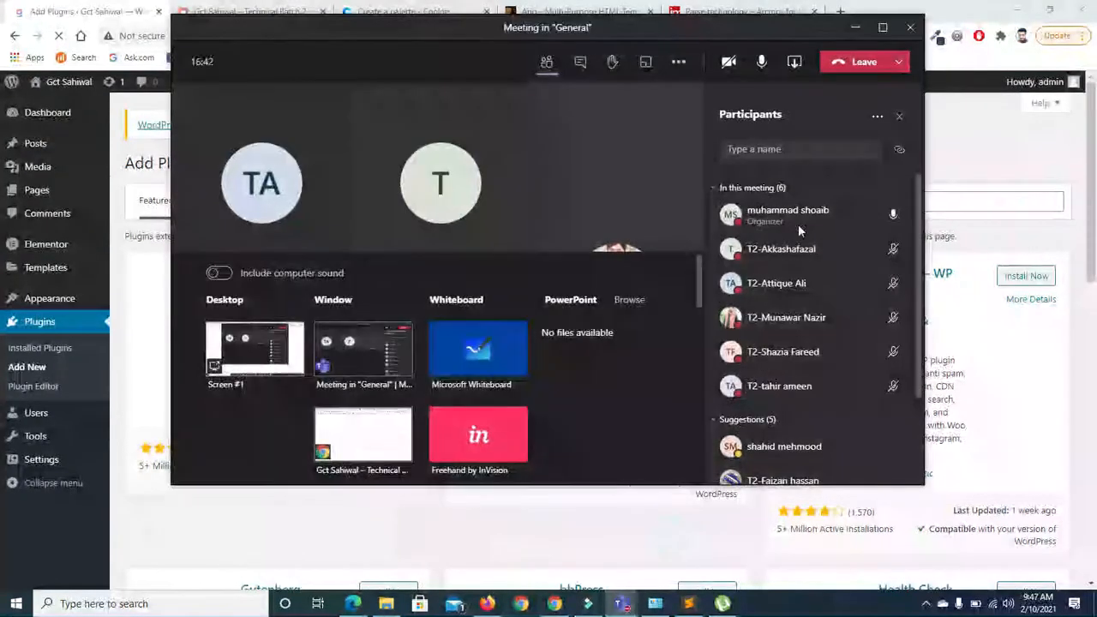
{"action": "left_click", "coordinate": [856, 28]}
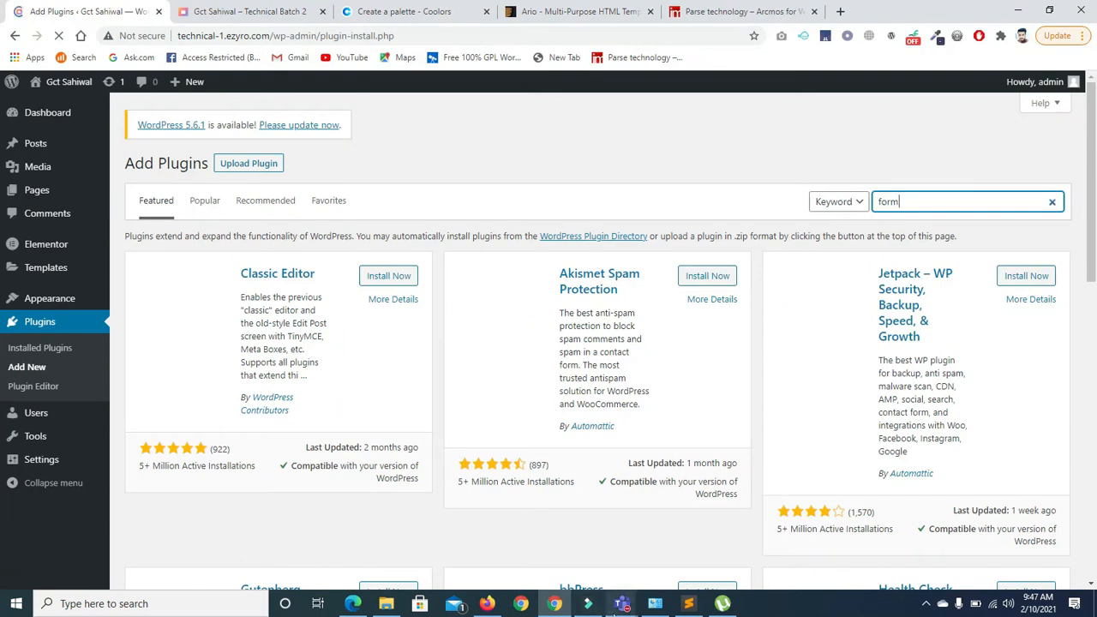
{"action": "left_click", "coordinate": [621, 604]}
{"action": "left_click", "coordinate": [734, 535]}
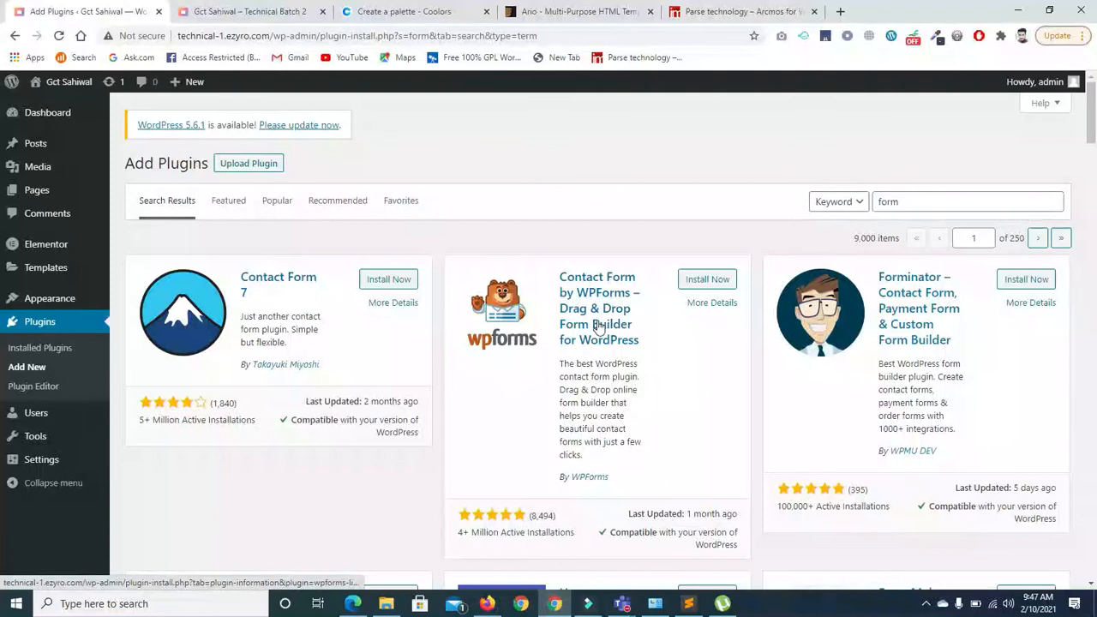
{"action": "scroll", "coordinate": [3, 151], "scroll_direction": "down", "scroll_amount": 2}
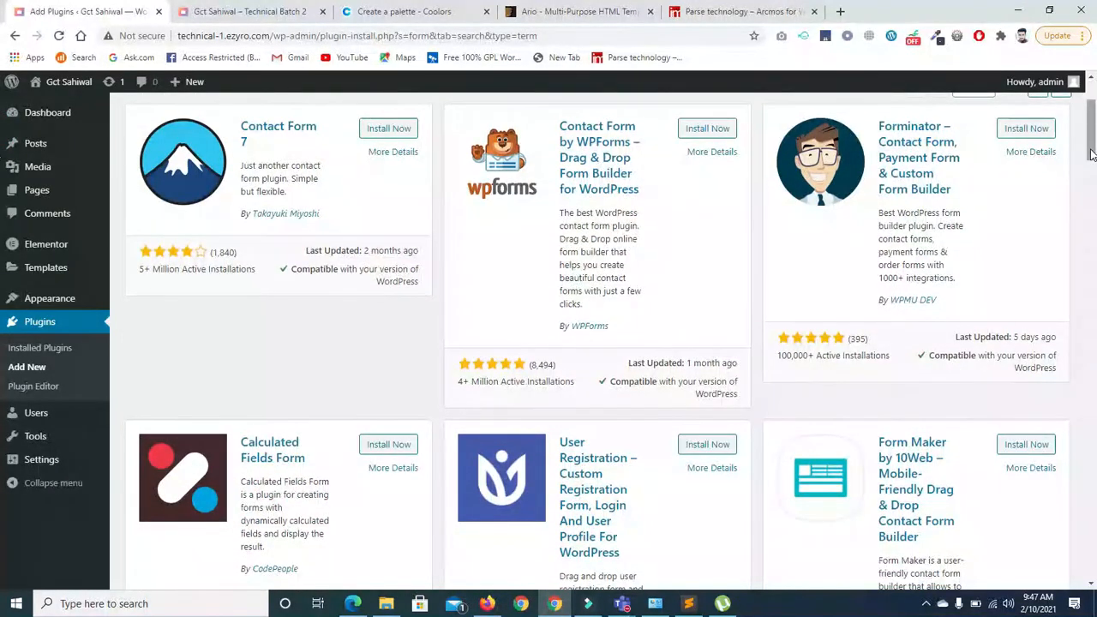
{"action": "scroll", "coordinate": [1093, 195], "scroll_direction": "down", "scroll_amount": 4}
{"action": "scroll", "coordinate": [1093, 195], "scroll_direction": "down", "scroll_amount": 2}
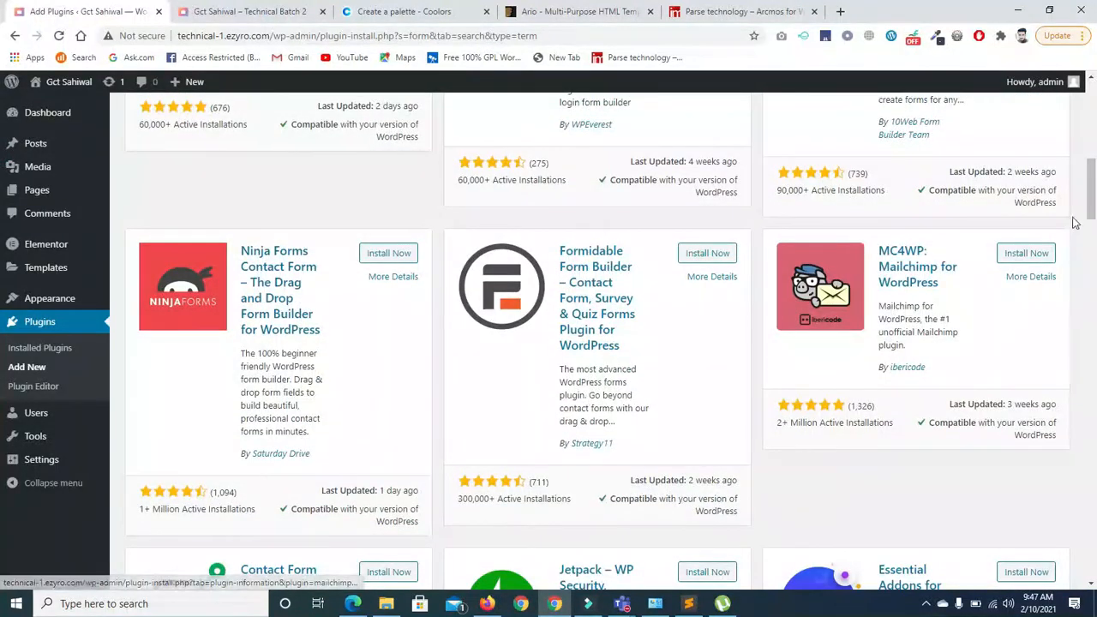
{"action": "left_click_drag", "start_coordinate": [1087, 184], "coordinate": [1094, 242]}
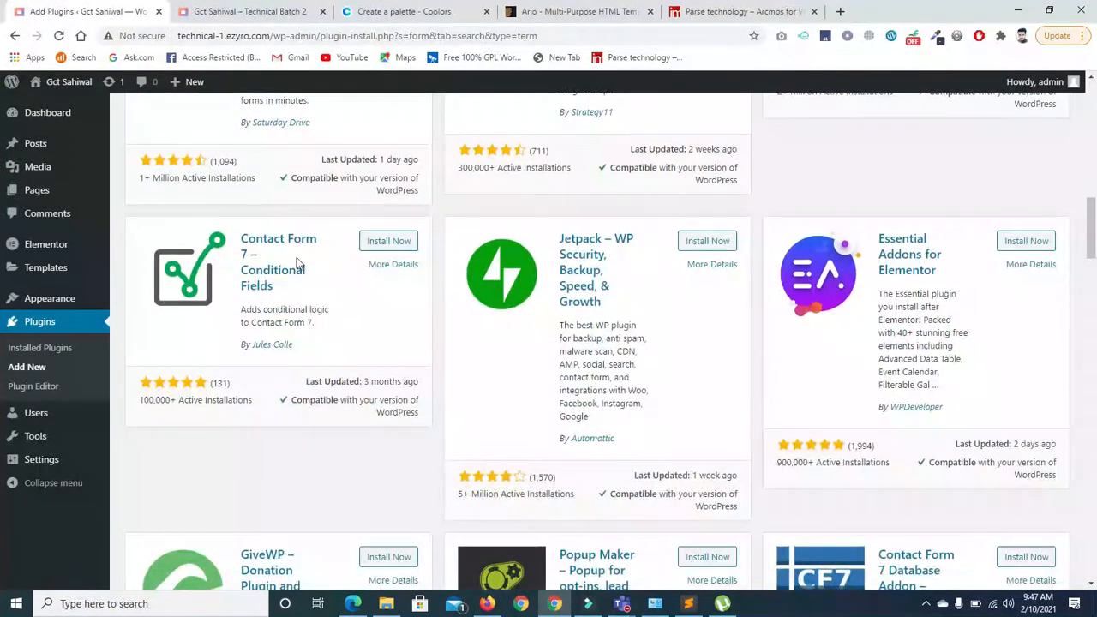
{"action": "left_click_drag", "start_coordinate": [1091, 224], "coordinate": [1094, 379]}
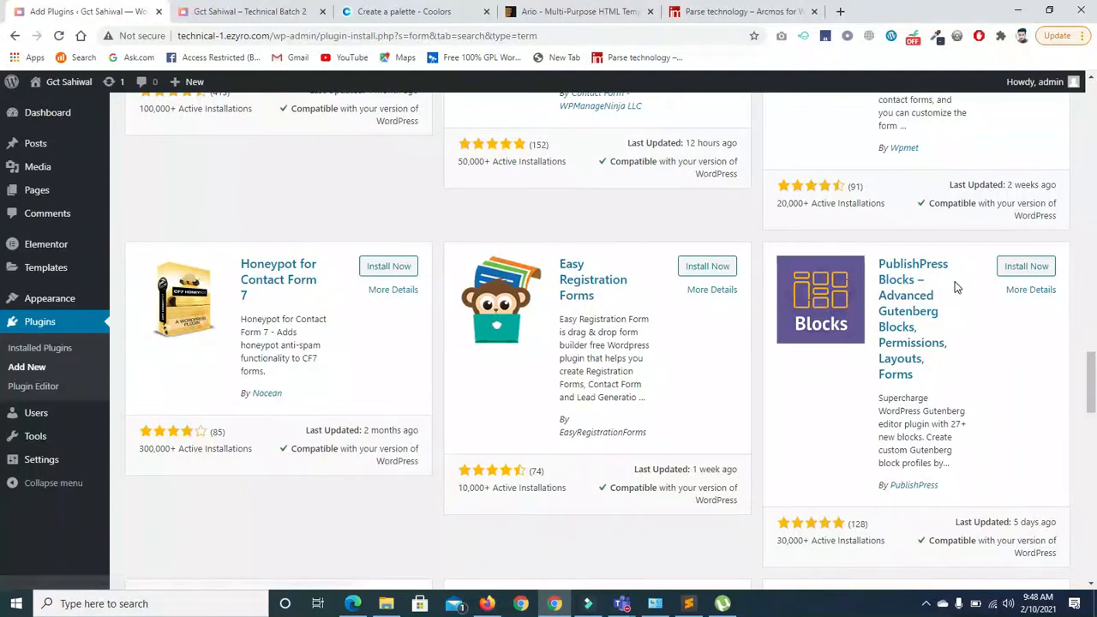
{"action": "left_click_drag", "start_coordinate": [1094, 377], "coordinate": [1095, 104]}
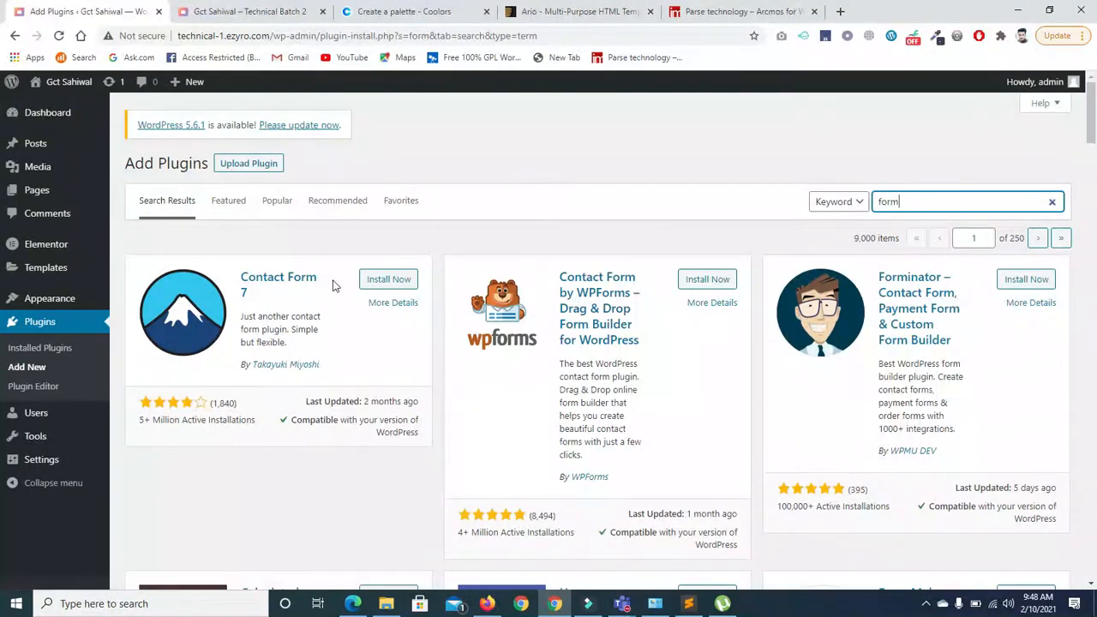
Install Contact Form 7, start installing WPForms, and compare their rating and installation counts
{"action": "left_click", "coordinate": [383, 283]}
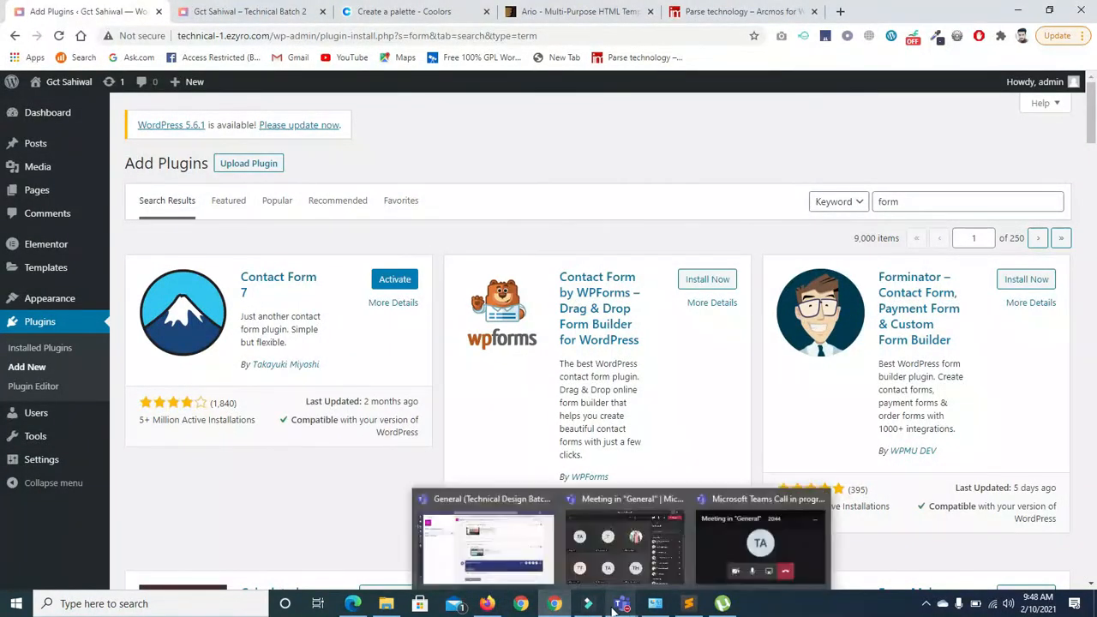
{"action": "left_click", "coordinate": [696, 281]}
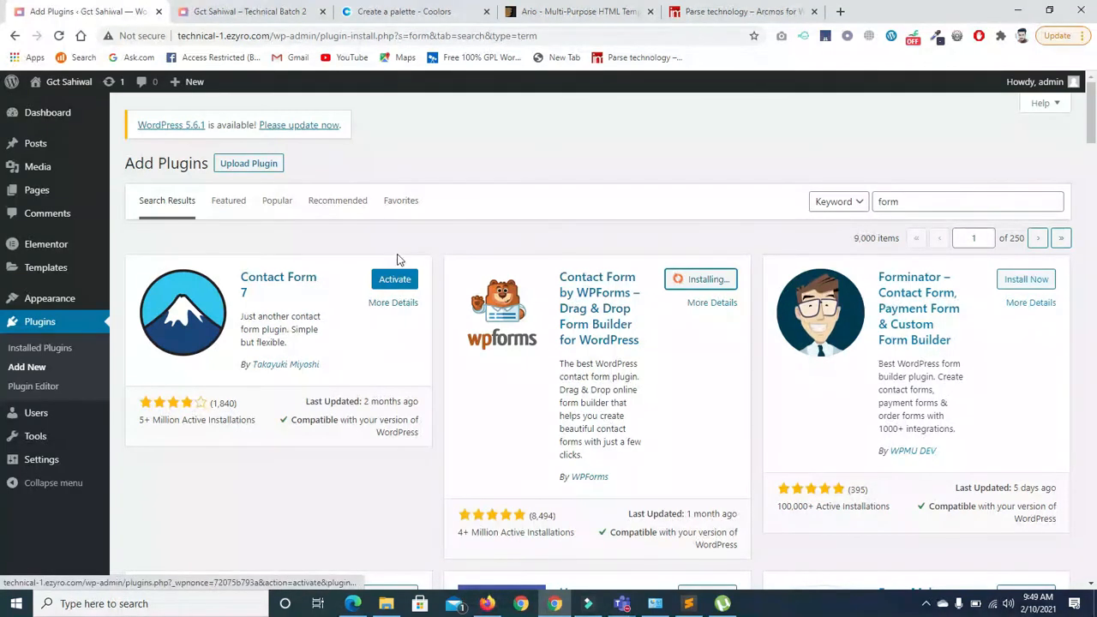
{"action": "left_click_drag", "start_coordinate": [532, 516], "coordinate": [542, 517]}
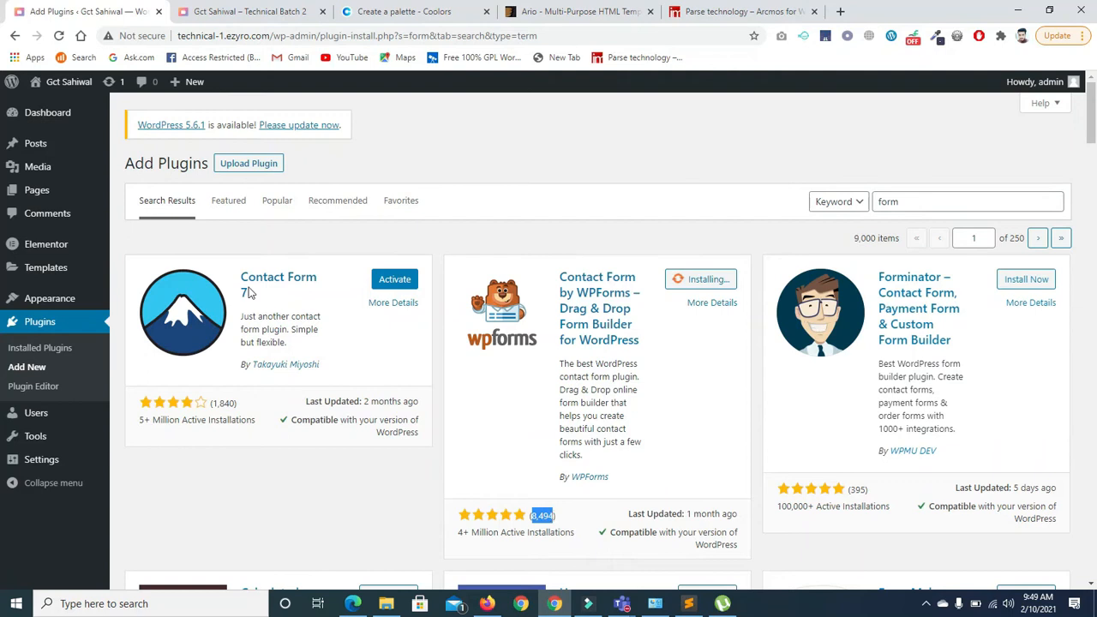
{"action": "left_click_drag", "start_coordinate": [215, 403], "coordinate": [235, 403]}
{"action": "left_click_drag", "start_coordinate": [140, 422], "coordinate": [249, 422]}
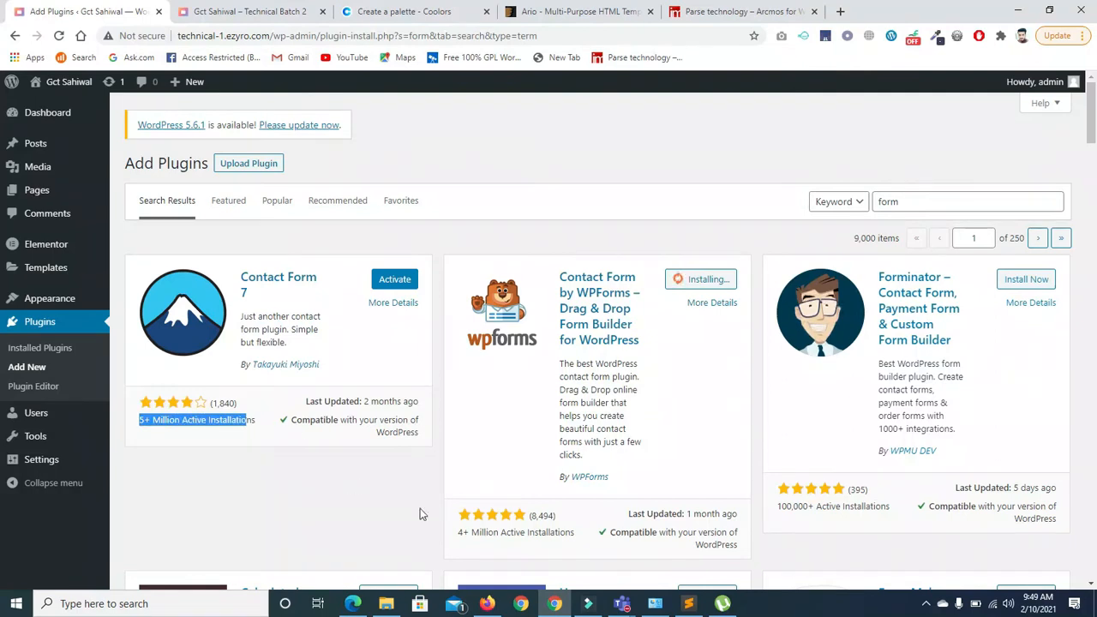
{"action": "left_click_drag", "start_coordinate": [456, 537], "coordinate": [565, 536]}
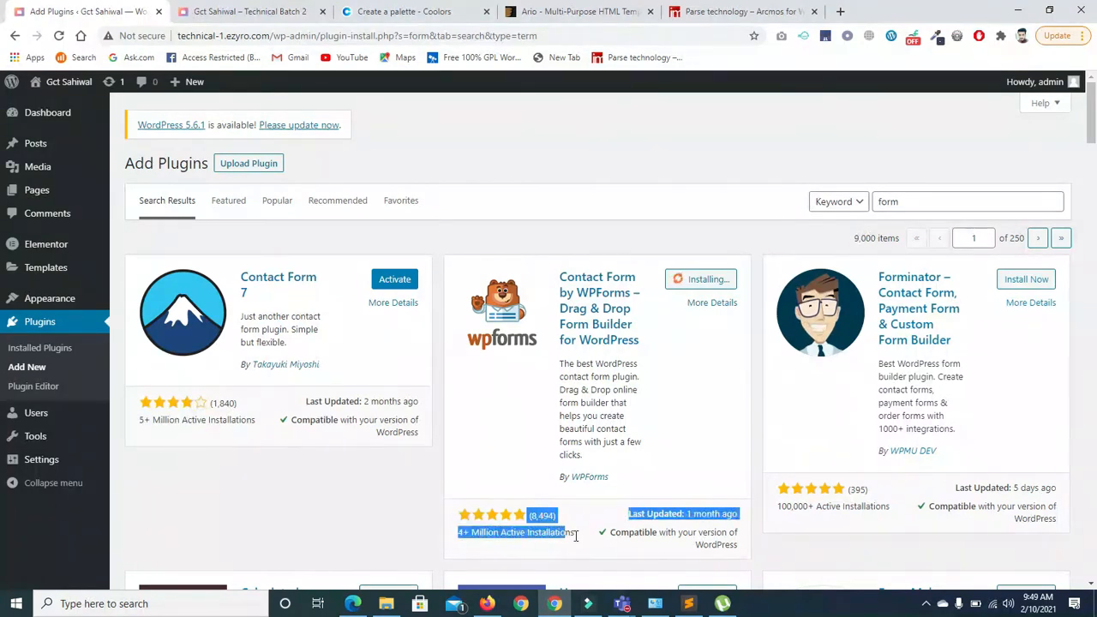
{"action": "left_click", "coordinate": [571, 536]}
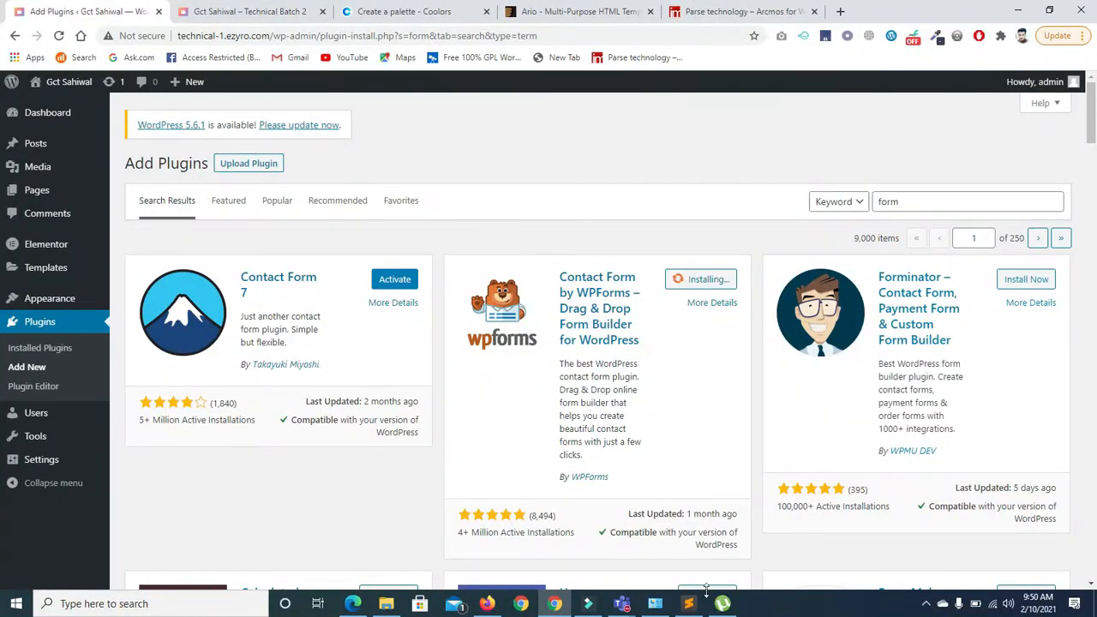
Browse the 'form' search results, noting the 9,000 items across 250 pages
{"action": "left_click", "coordinate": [622, 604]}
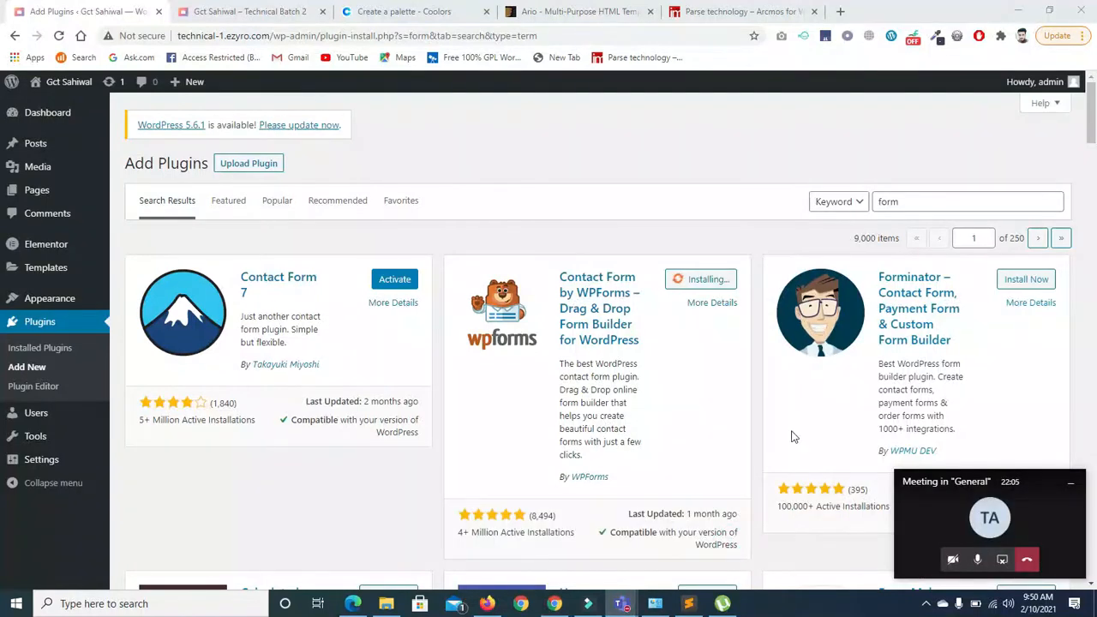
{"action": "left_click", "coordinate": [816, 469]}
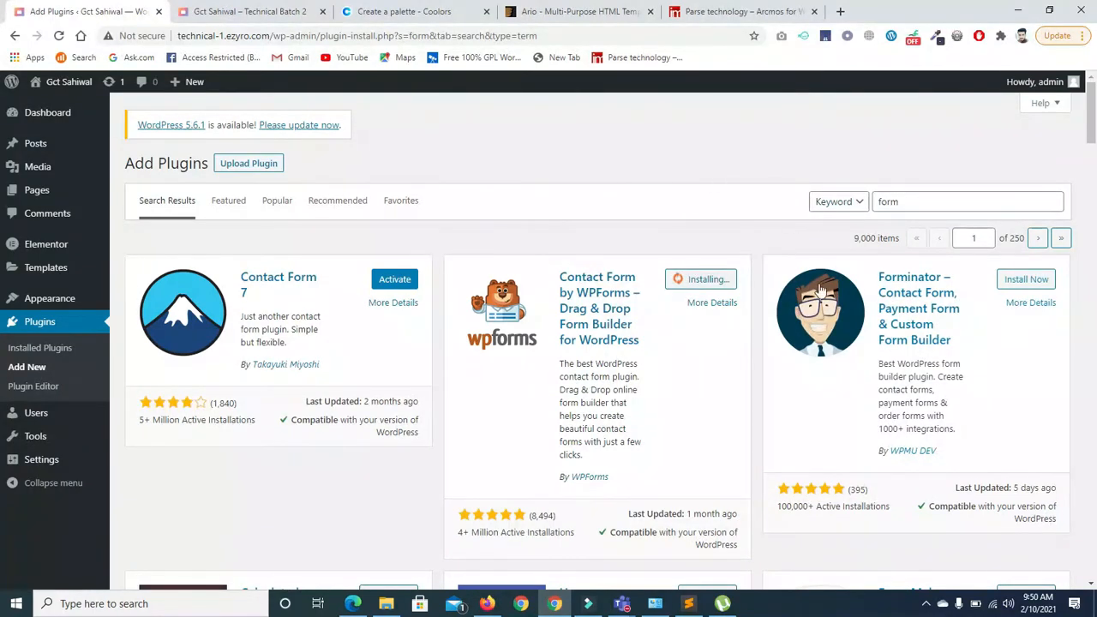
{"action": "scroll", "coordinate": [823, 247], "scroll_direction": "down", "scroll_amount": 8}
{"action": "left_click_drag", "start_coordinate": [1091, 205], "coordinate": [1094, 65]}
{"action": "double_click", "coordinate": [1016, 239]}
{"action": "left_click_drag", "start_coordinate": [855, 238], "coordinate": [902, 244]}
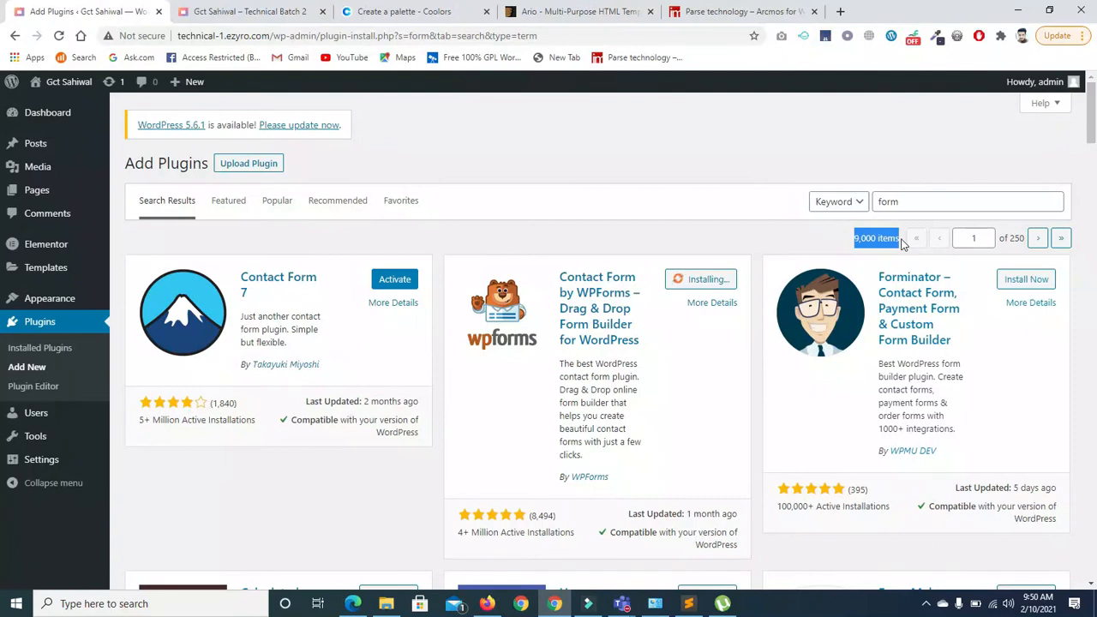
{"action": "left_click_drag", "start_coordinate": [1092, 122], "coordinate": [1091, 561]}
{"action": "left_click", "coordinate": [1037, 515]}
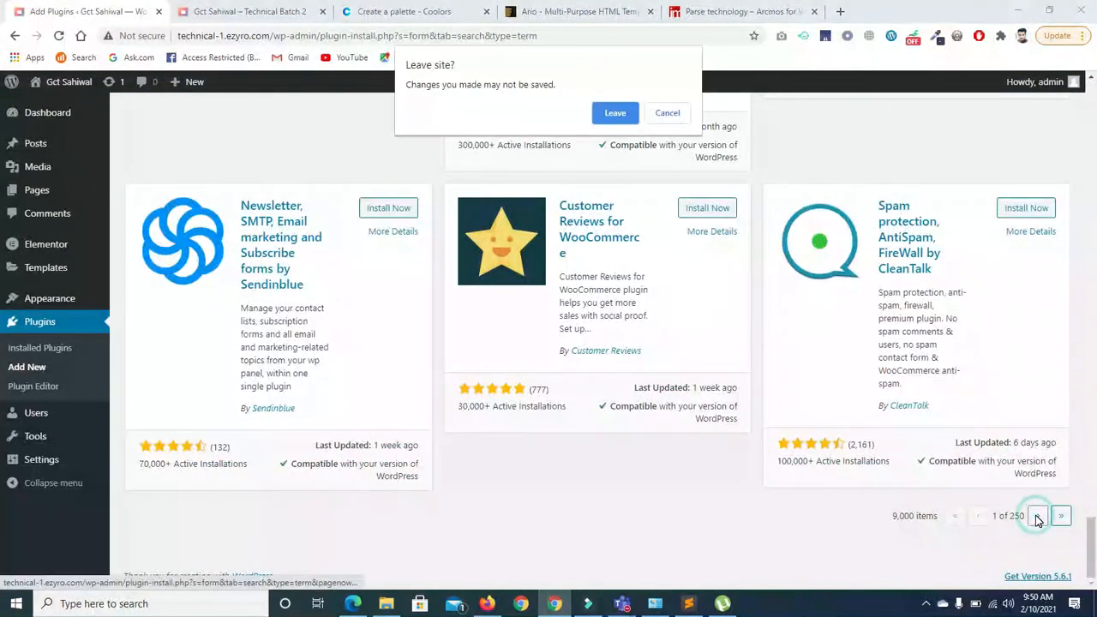
{"action": "left_click", "coordinate": [676, 113]}
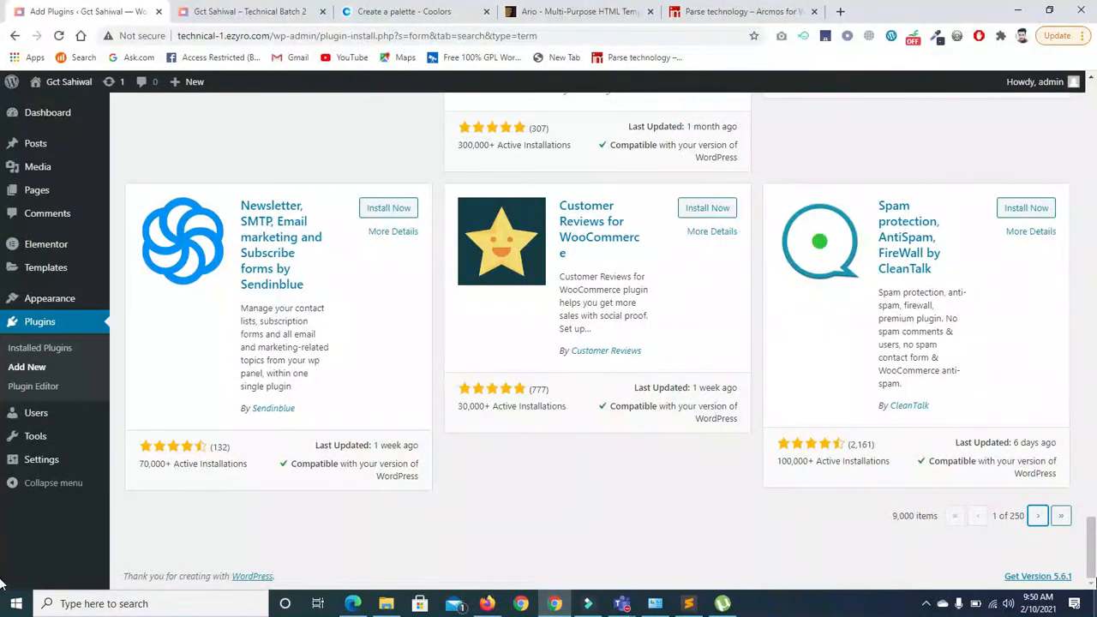
{"action": "left_click_drag", "start_coordinate": [1091, 553], "coordinate": [1092, 81]}
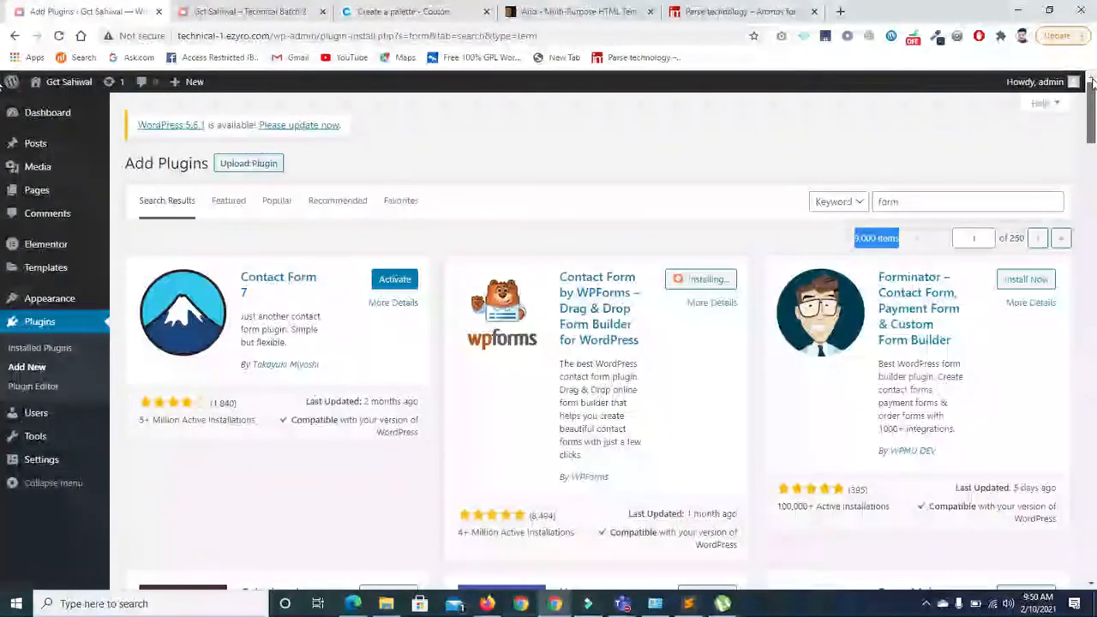
Try WPForms' More Details twice, closing the failed popup each time while installation finishes
{"action": "left_click", "coordinate": [690, 237]}
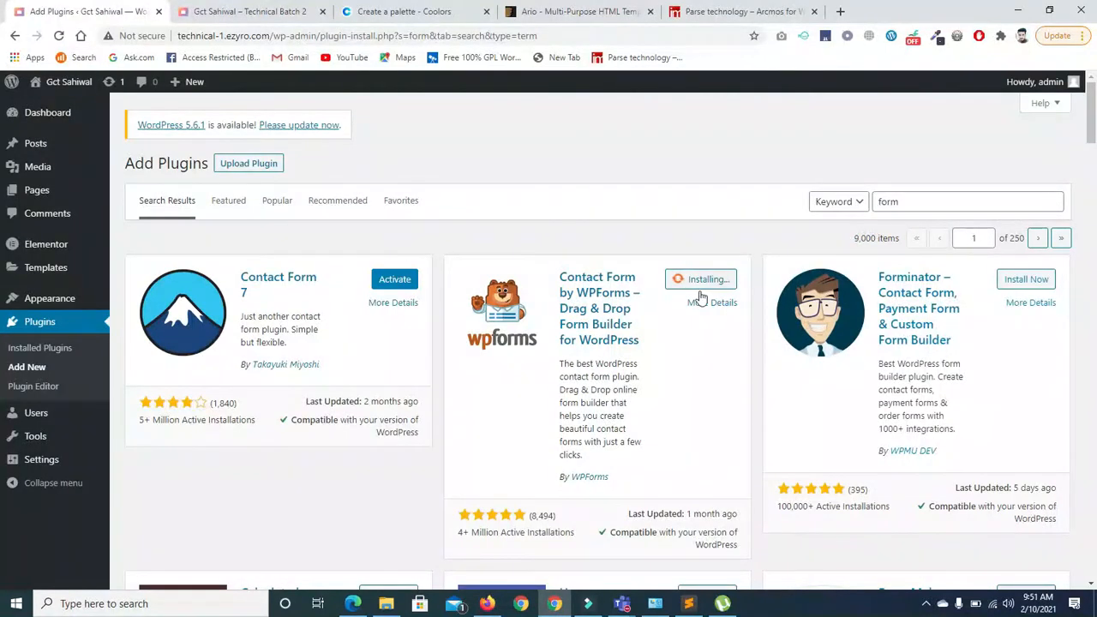
{"action": "left_click", "coordinate": [621, 311]}
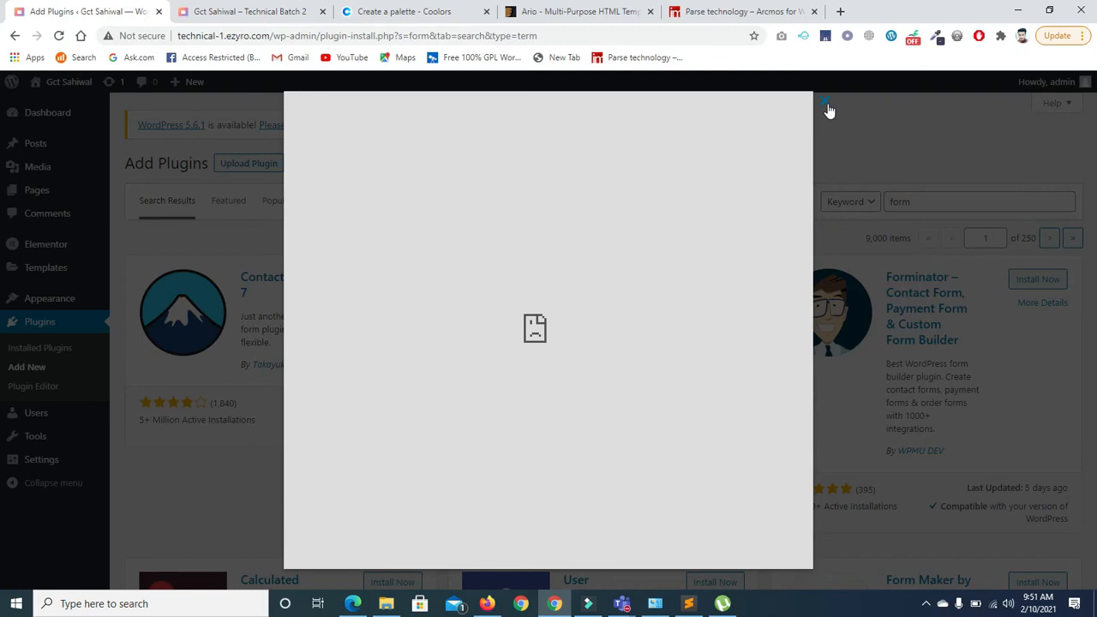
{"action": "left_click", "coordinate": [822, 103]}
{"action": "left_click", "coordinate": [612, 316]}
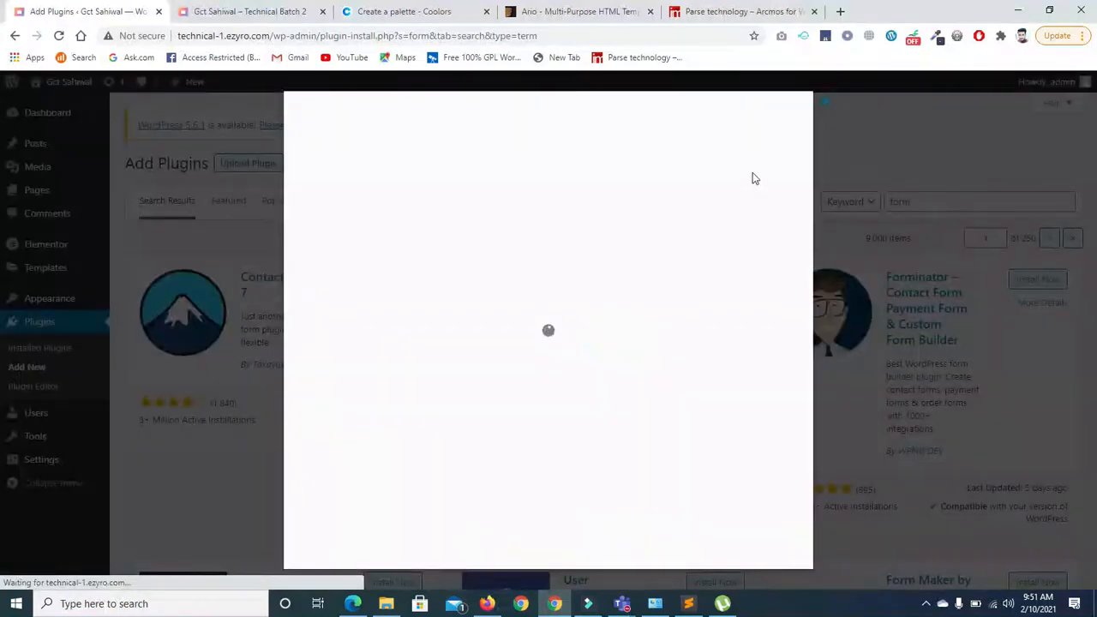
{"action": "left_click", "coordinate": [825, 103]}
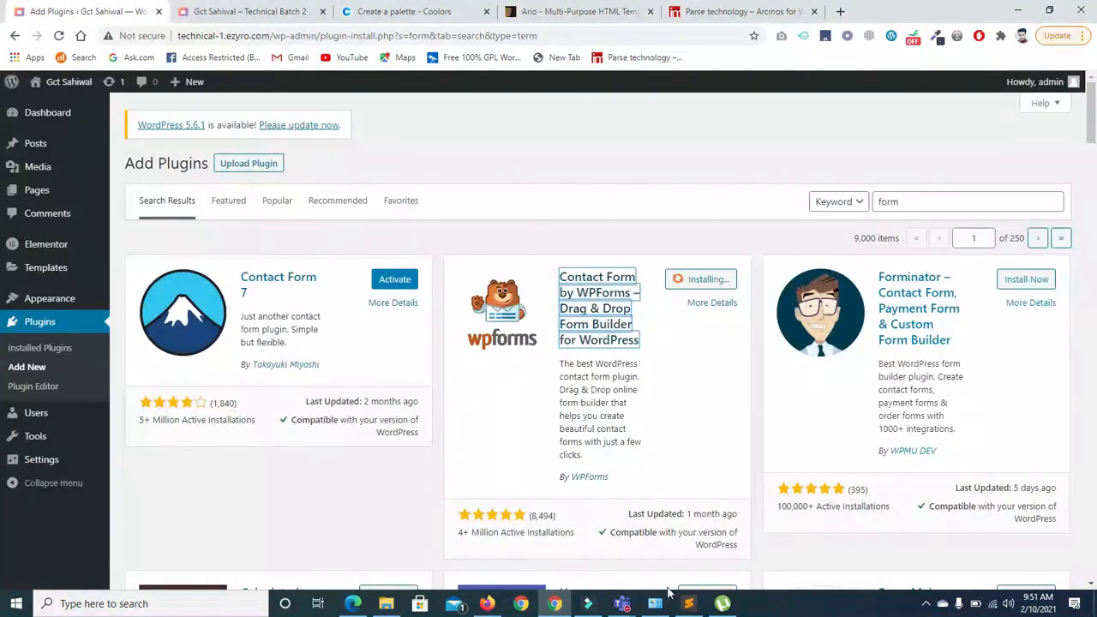
{"action": "mouse_move", "coordinate": [628, 609]}
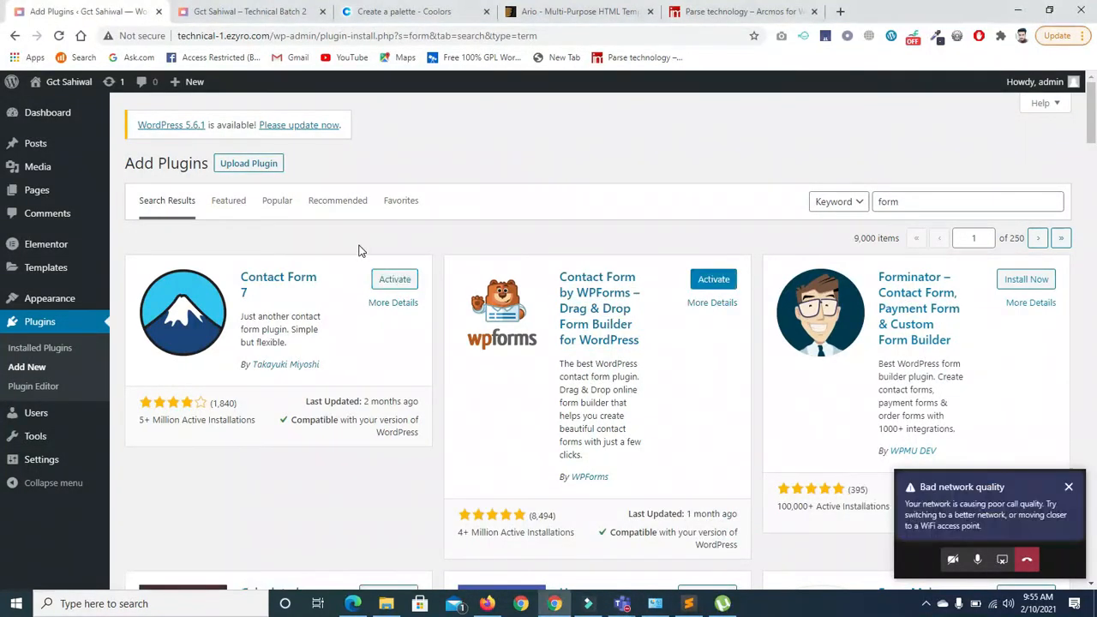
Activate Contact Form 7 and open the Contact > Contact Forms list
{"action": "left_click", "coordinate": [397, 283]}
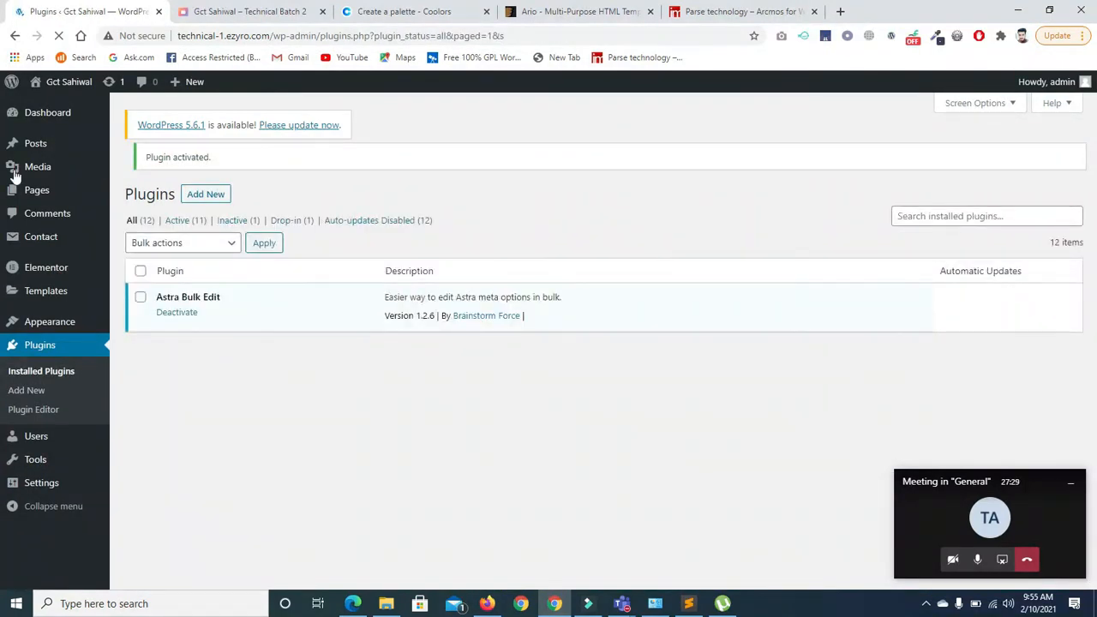
{"action": "mouse_move", "coordinate": [49, 115]}
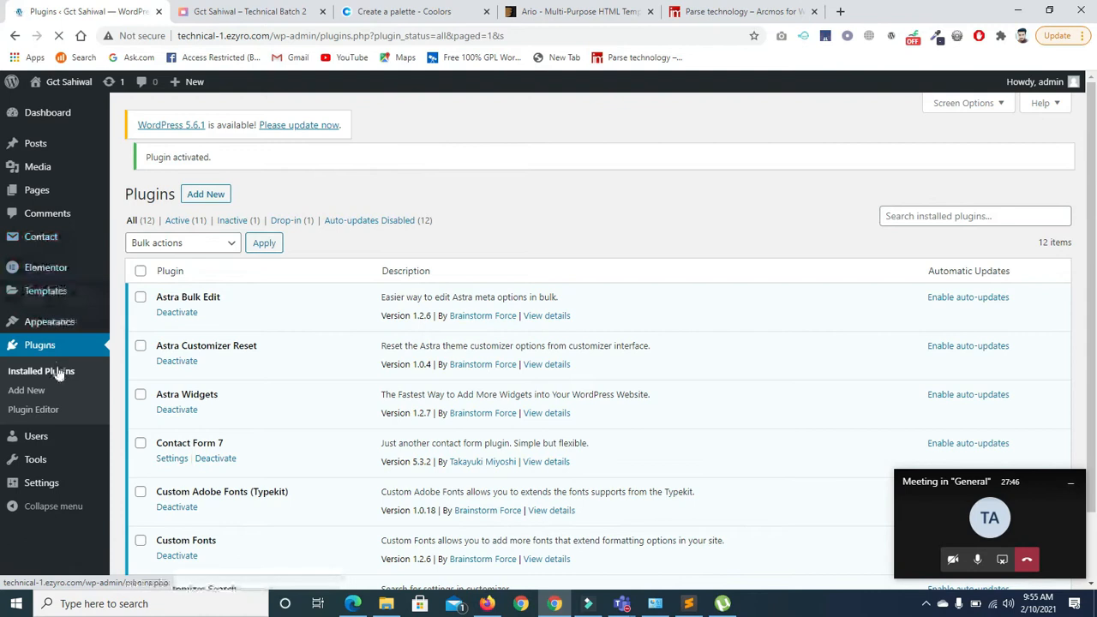
{"action": "left_click", "coordinate": [38, 240]}
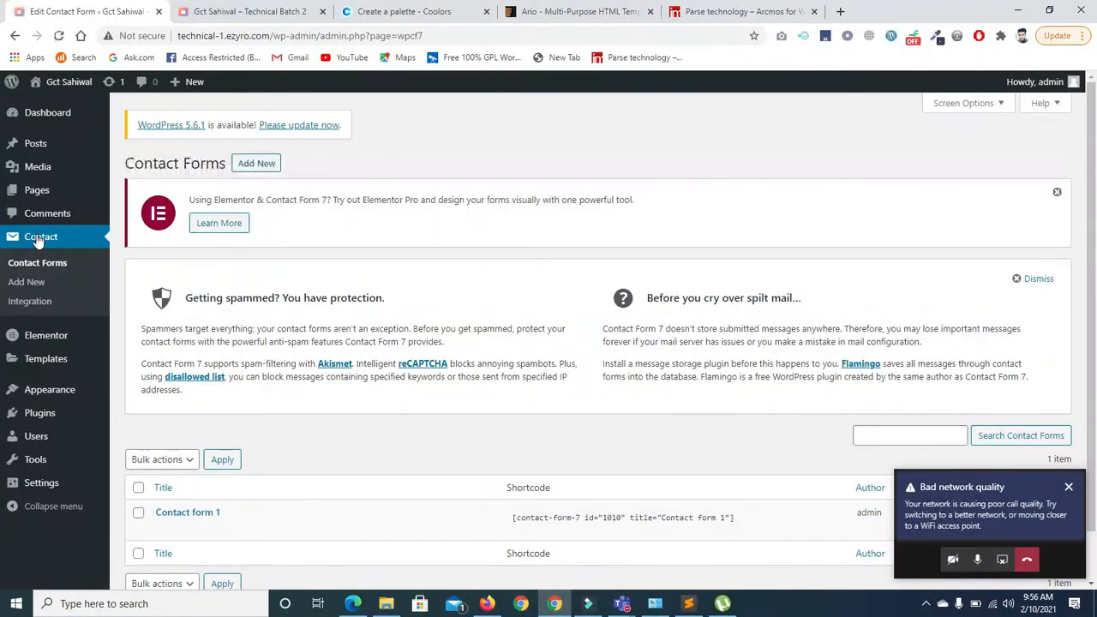
Scroll the second site's Contact Forms page while its form list loads
{"action": "left_click_drag", "start_coordinate": [1092, 118], "coordinate": [1096, 251]}
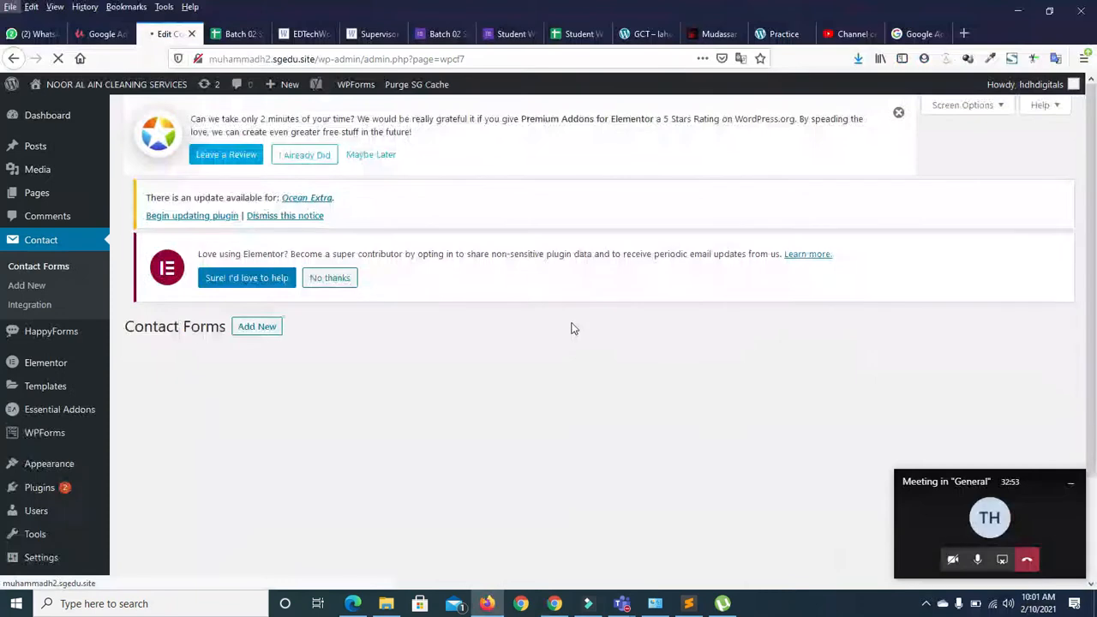
{"action": "left_click_drag", "start_coordinate": [1096, 221], "coordinate": [1096, 369]}
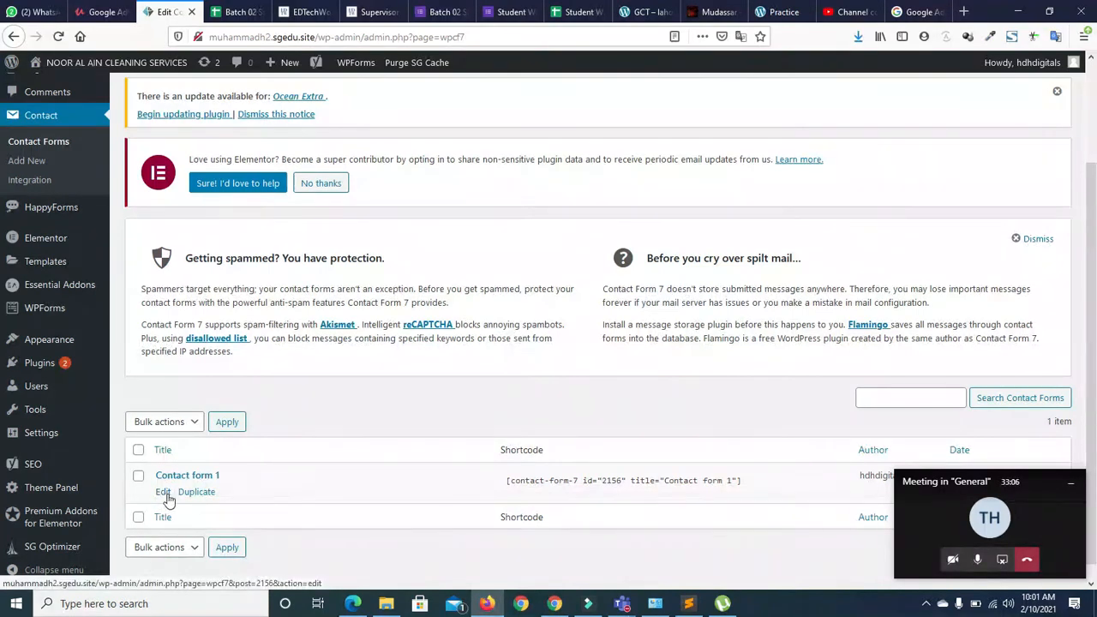
{"action": "left_click", "coordinate": [164, 496]}
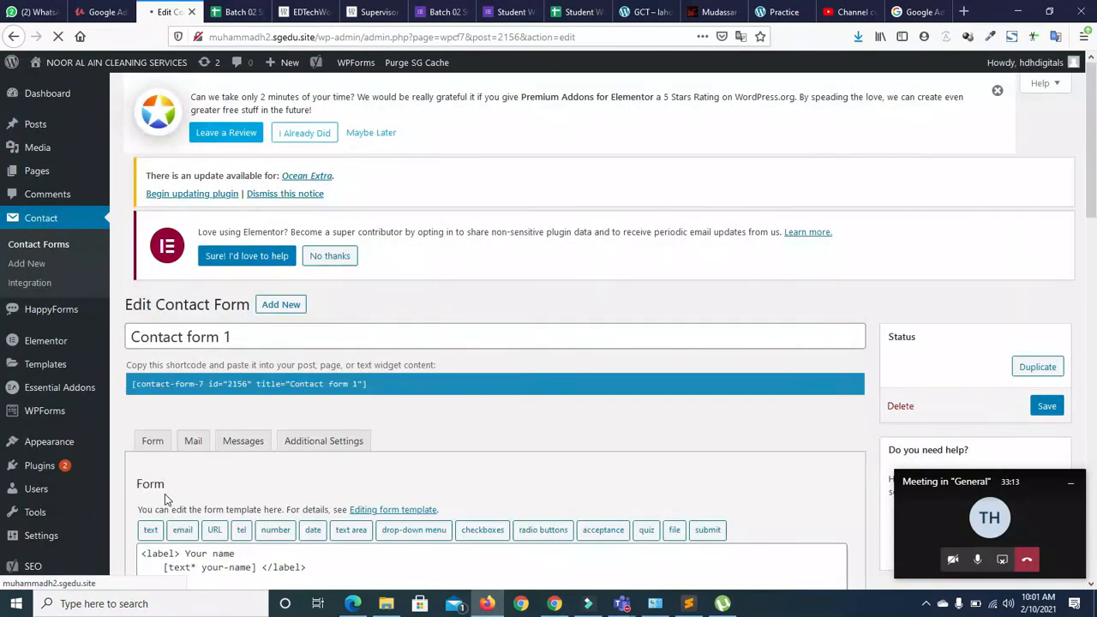
{"action": "left_click", "coordinate": [13, 36]}
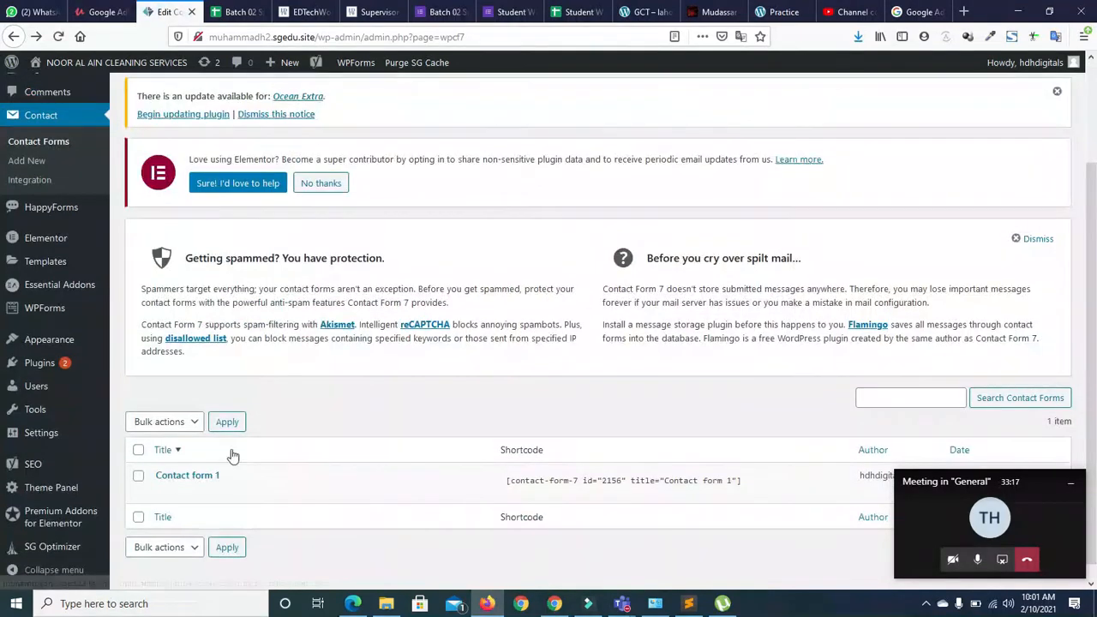
Duplicate Contact form 1 as 'Contact form 1_copy' and select its title text
{"action": "left_click", "coordinate": [207, 495]}
{"action": "left_click_drag", "start_coordinate": [1096, 286], "coordinate": [1096, 460]}
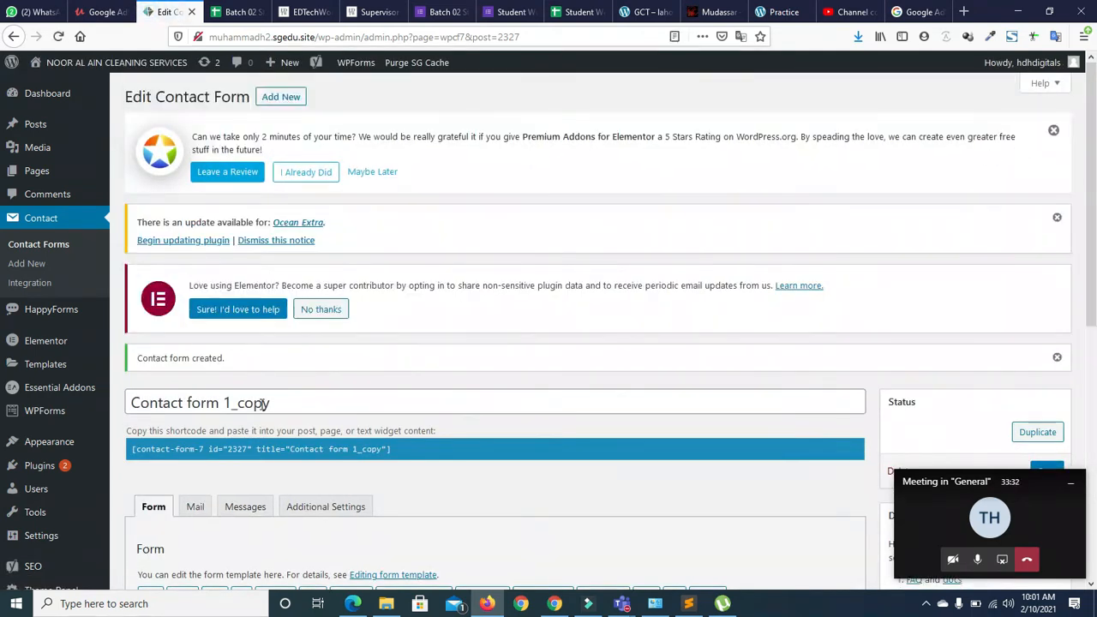
{"action": "left_click_drag", "start_coordinate": [272, 403], "coordinate": [77, 395]}
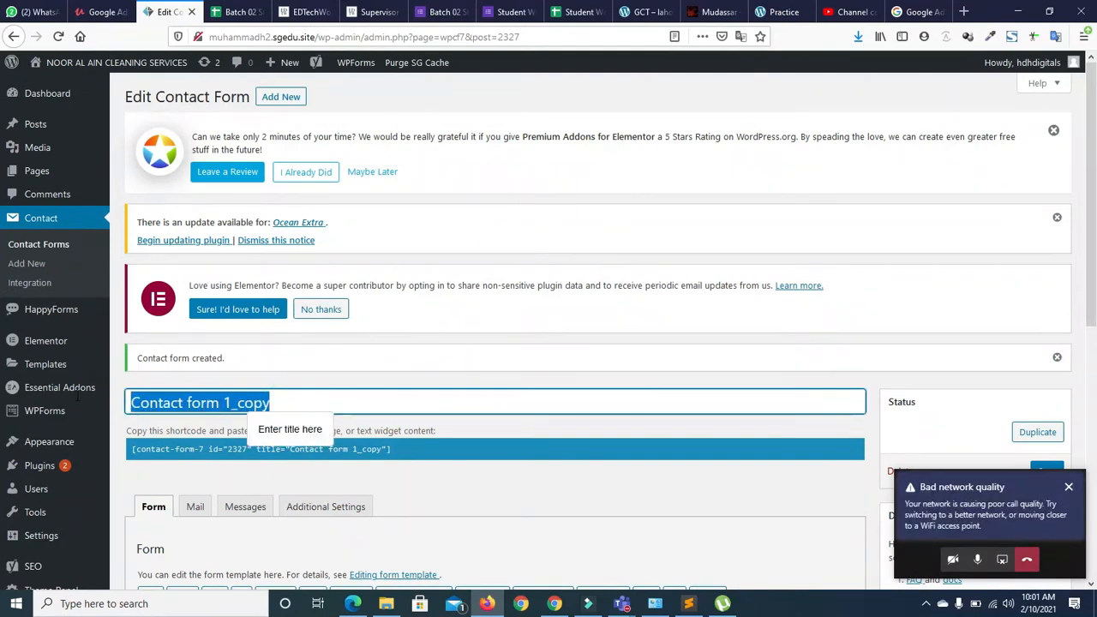
Replace the duplicate's title with 'contact form', correcting the typo
{"action": "key", "text": "BackSpace"}
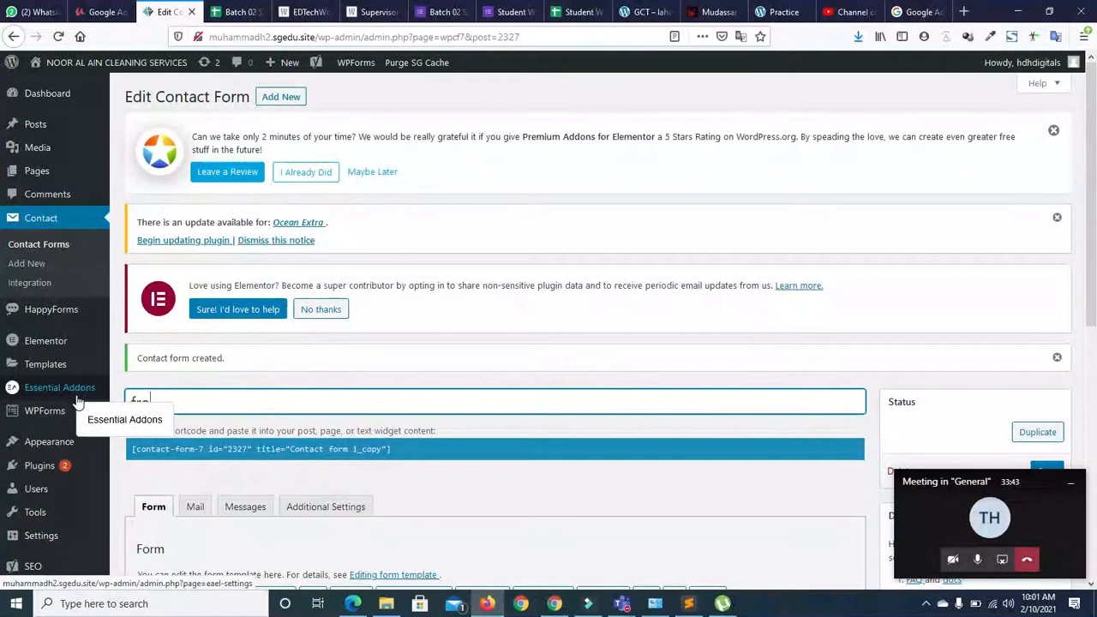
{"action": "type", "text": "con"}
{"action": "type", "text": "tact from"}
{"action": "key", "text": "BackSpace"}
{"action": "key", "text": "BackSpace"}
{"action": "key", "text": "BackSpace"}
{"action": "type", "text": "rom"}
{"action": "key", "text": "BackSpace"}
{"action": "key", "text": "BackSpace"}
{"action": "key", "text": "BackSpace"}
{"action": "type", "text": "orm"}
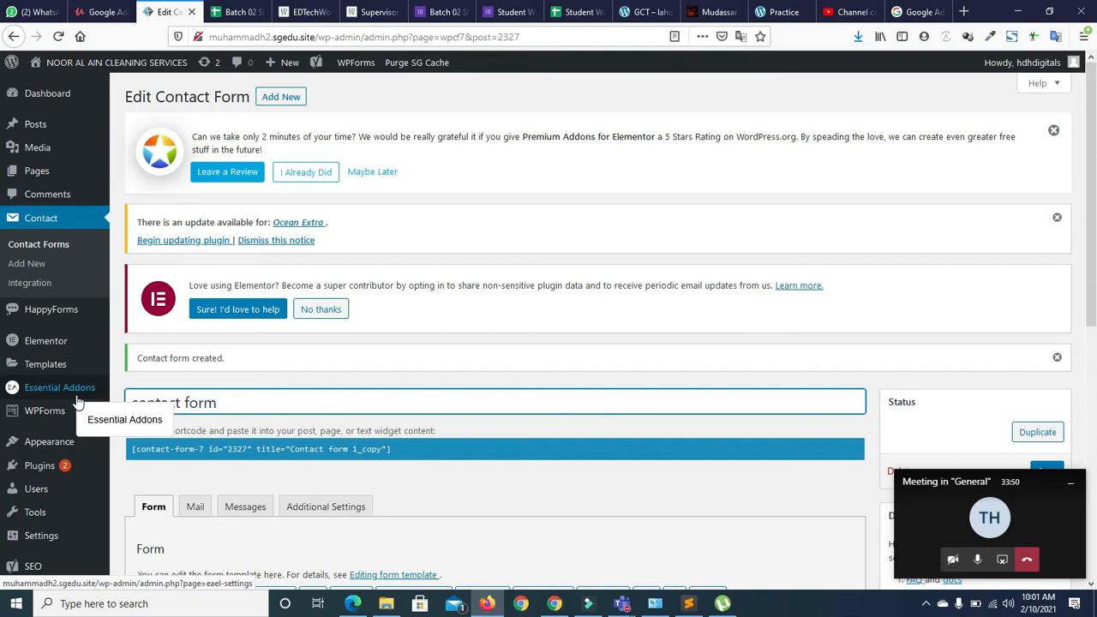
{"action": "left_click", "coordinate": [254, 380]}
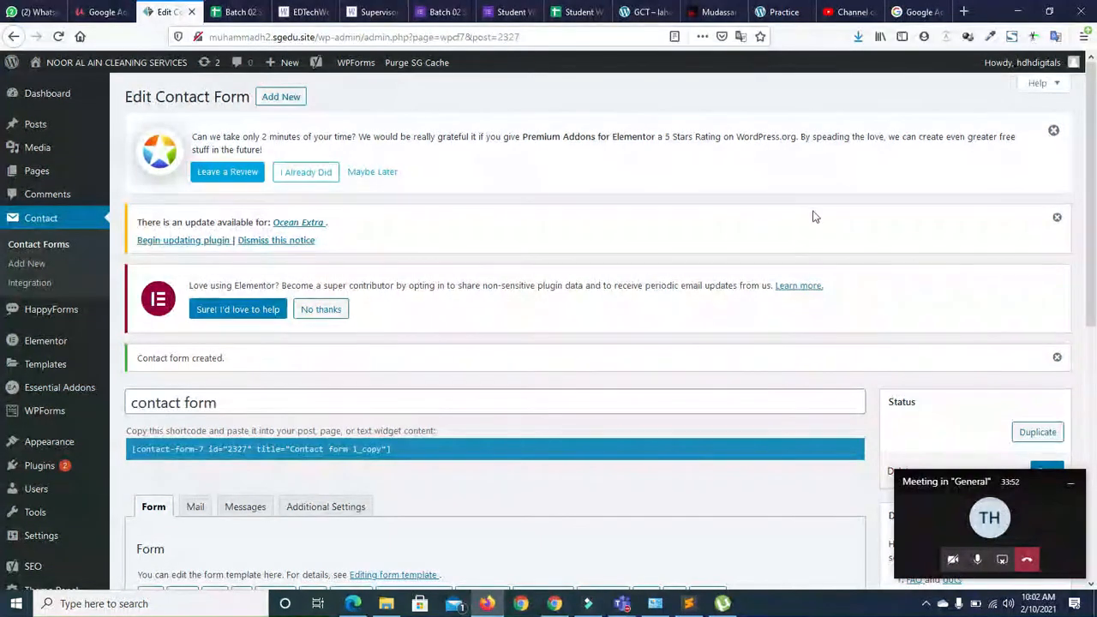
Add two blank lines after the message textarea tag, above the submit tag
{"action": "scroll", "coordinate": [1089, 325], "scroll_direction": "down", "scroll_amount": 3}
{"action": "scroll", "coordinate": [2, 335], "scroll_direction": "down", "scroll_amount": 2}
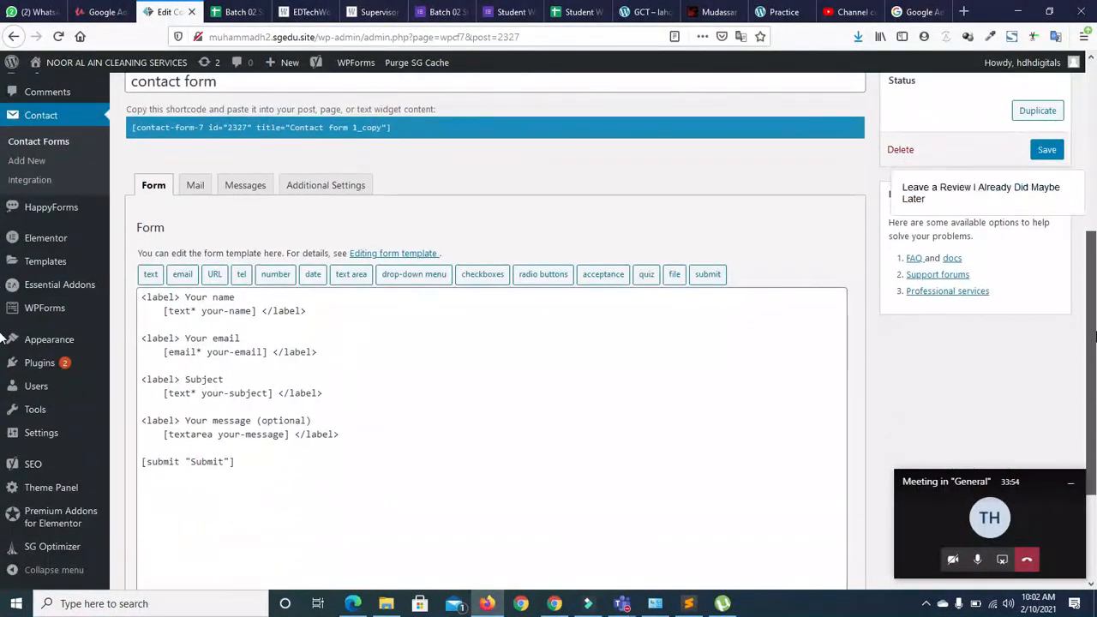
{"action": "left_click", "coordinate": [400, 305]}
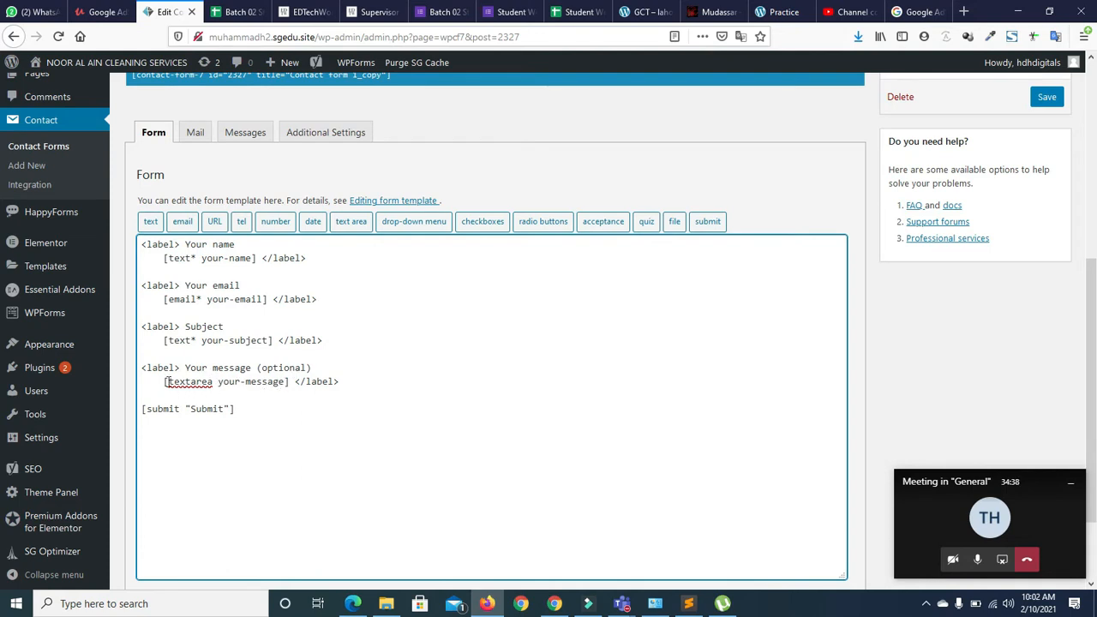
{"action": "left_click_drag", "start_coordinate": [168, 382], "coordinate": [287, 390]}
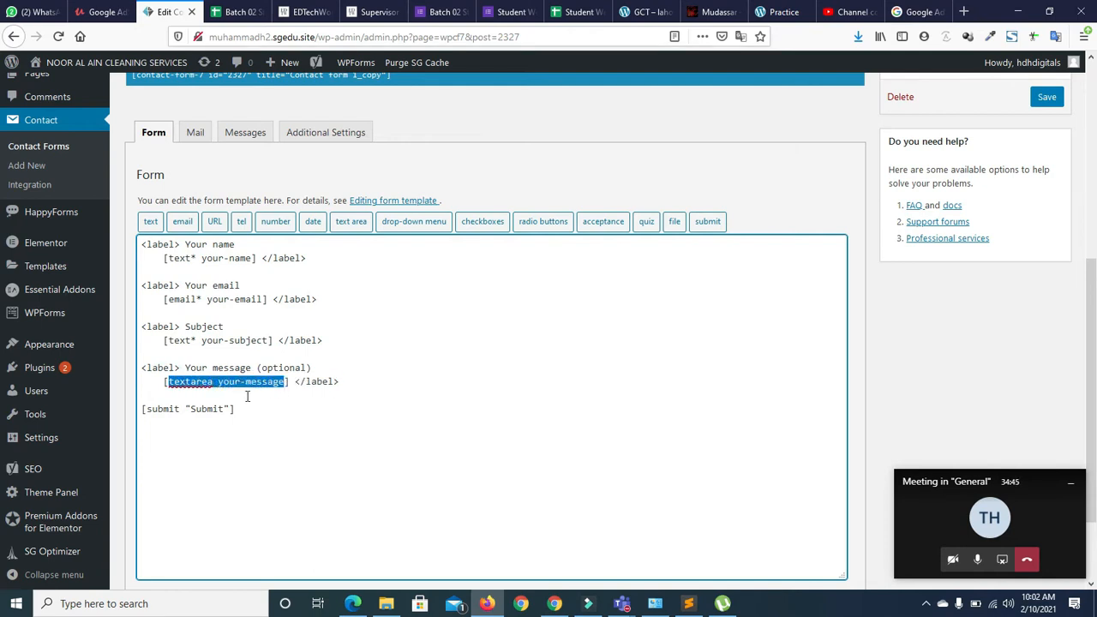
{"action": "left_click", "coordinate": [357, 382]}
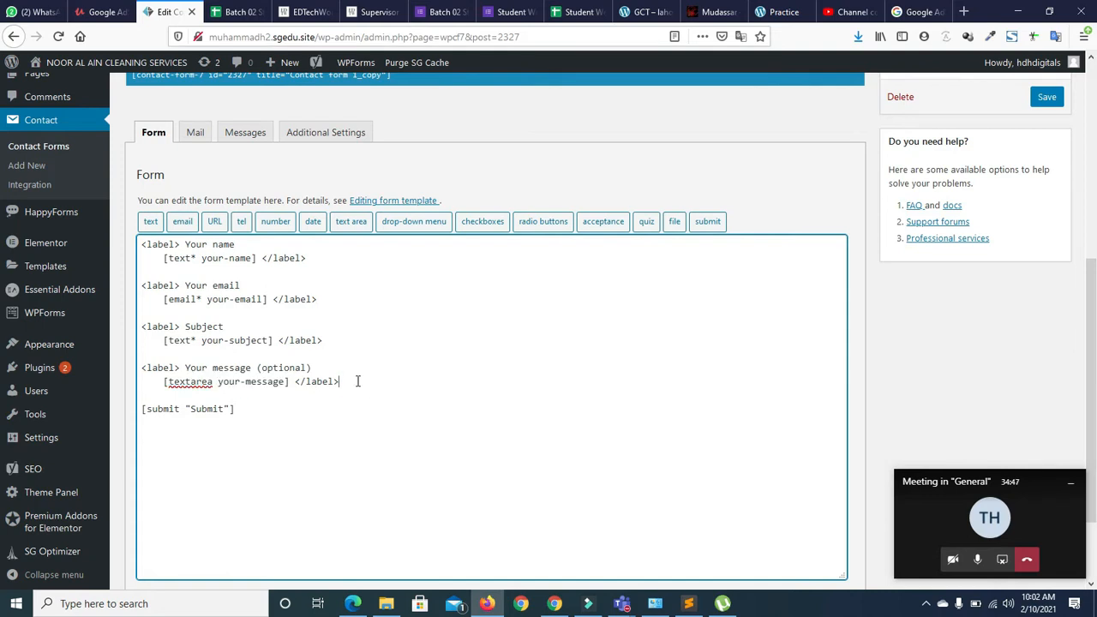
{"action": "key", "text": "Return"}
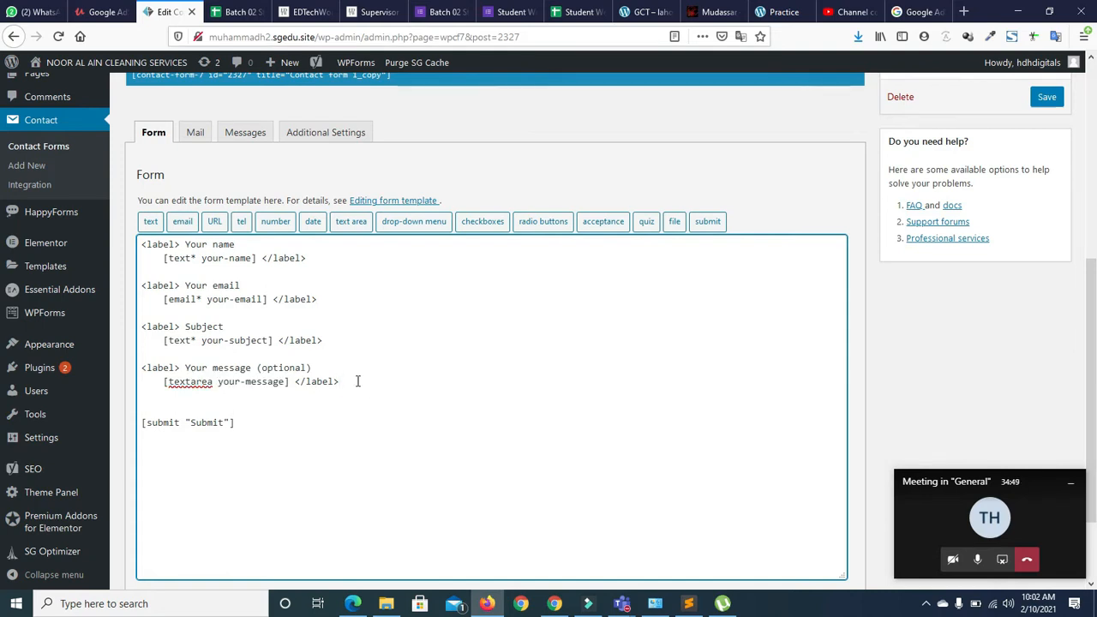
{"action": "key", "text": "Return"}
{"action": "key", "text": "Return"}
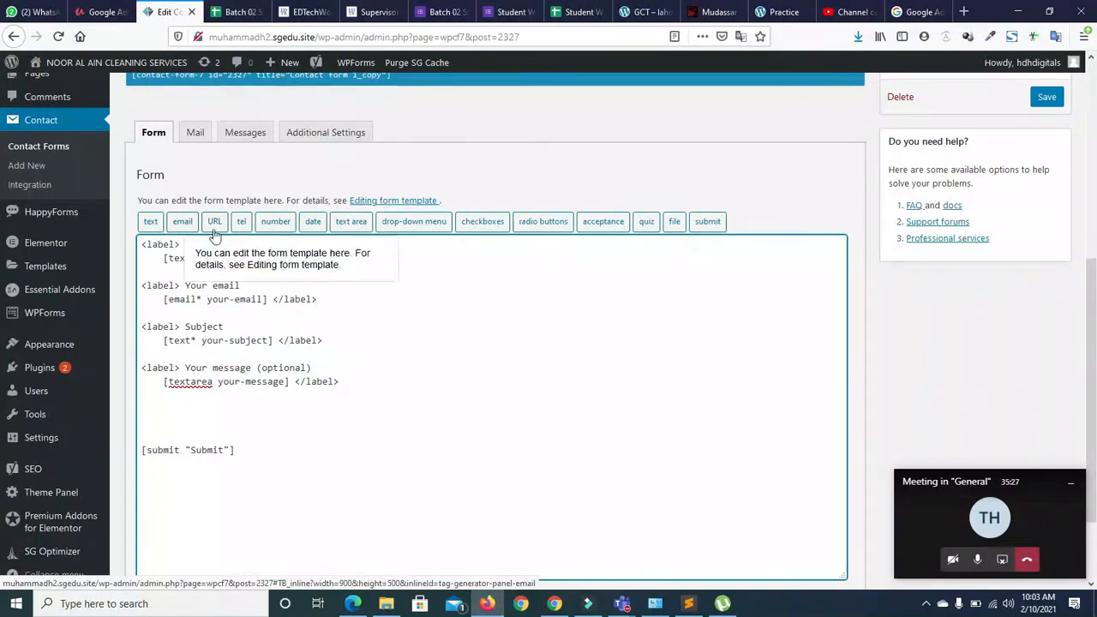
Create a required text field tag text-273 with default value 'Gct' and the Akismet author check
{"action": "left_click", "coordinate": [150, 223]}
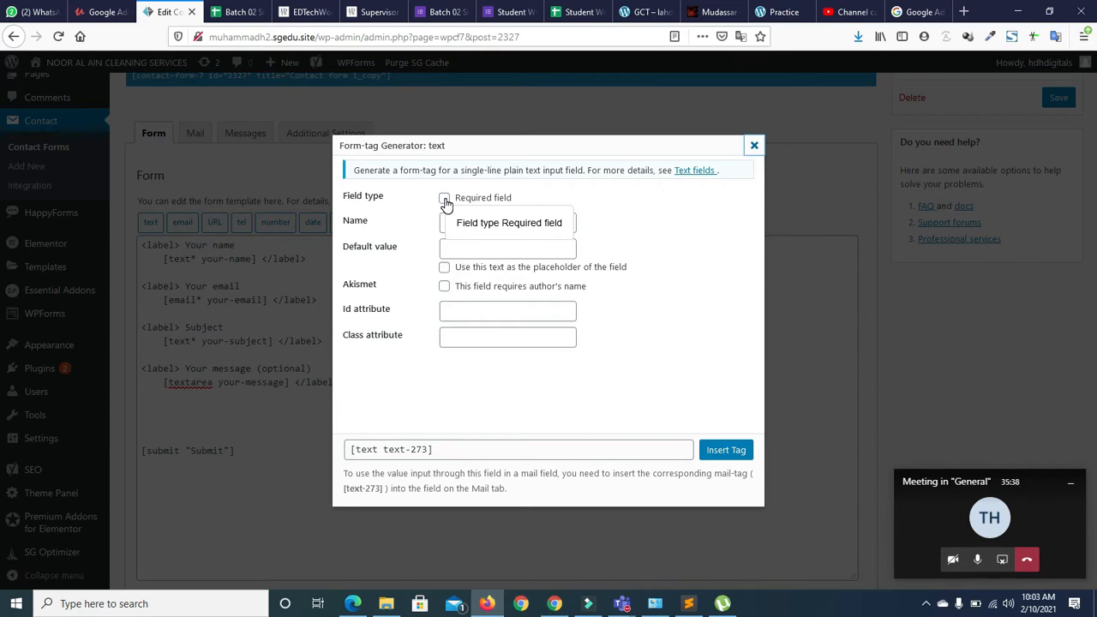
{"action": "left_click", "coordinate": [444, 203]}
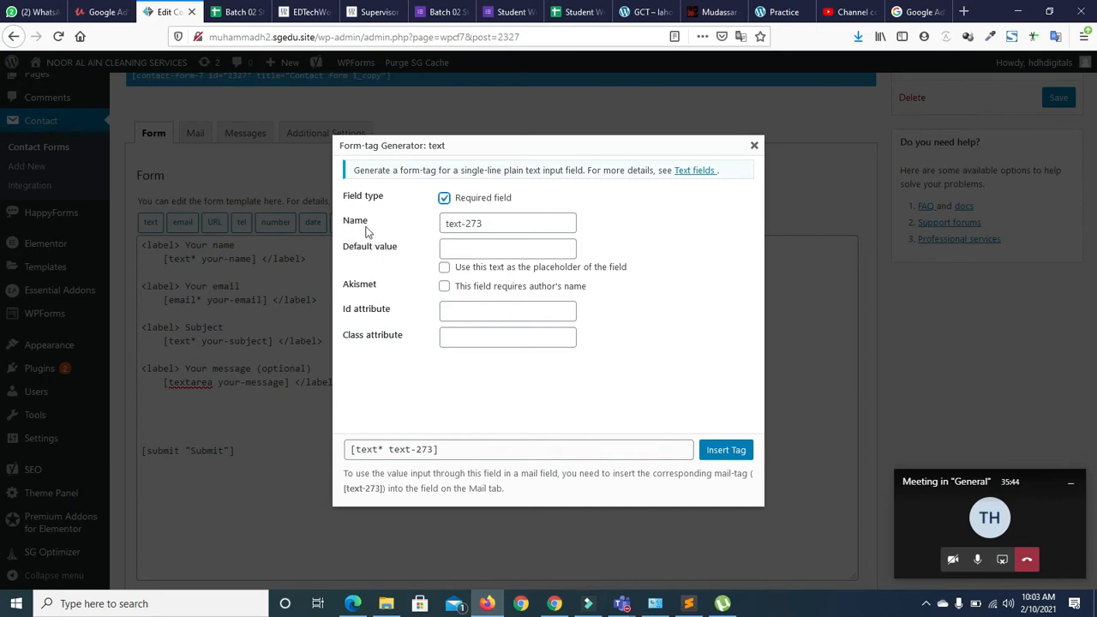
{"action": "double_click", "coordinate": [477, 222]}
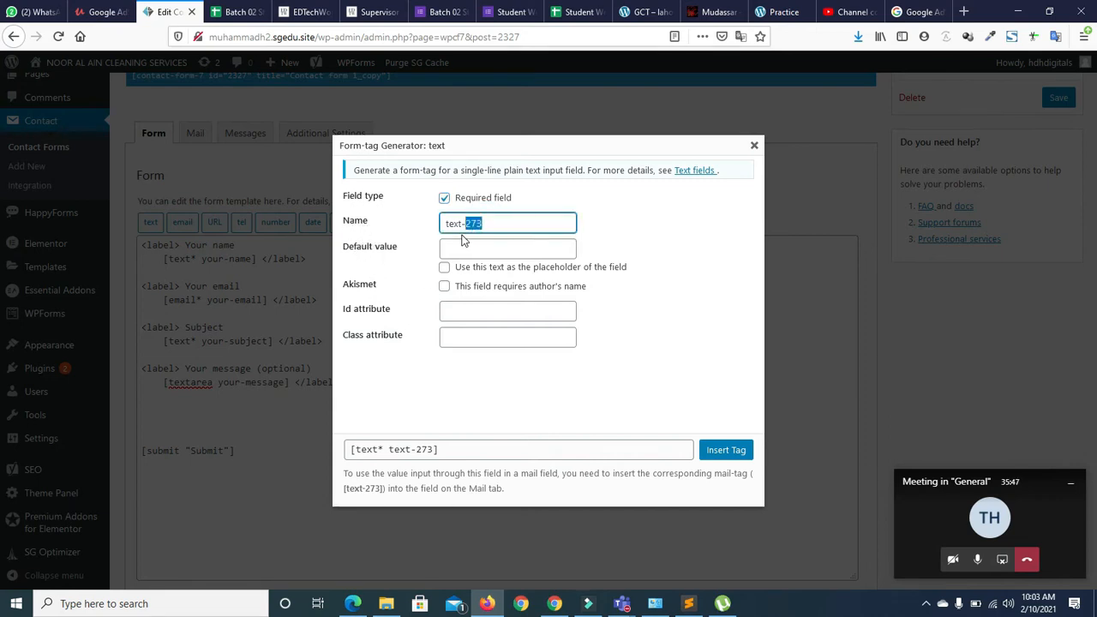
{"action": "left_click", "coordinate": [477, 222]}
{"action": "double_click", "coordinate": [490, 222]}
{"action": "left_click", "coordinate": [415, 225]}
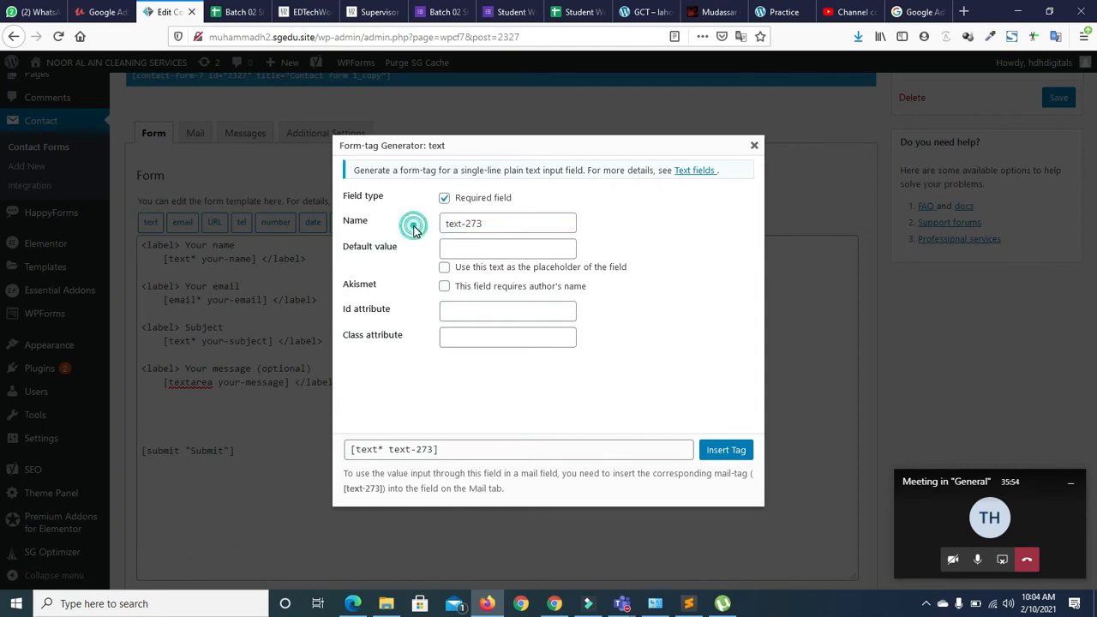
{"action": "left_click", "coordinate": [460, 248]}
{"action": "type", "text": "gct"}
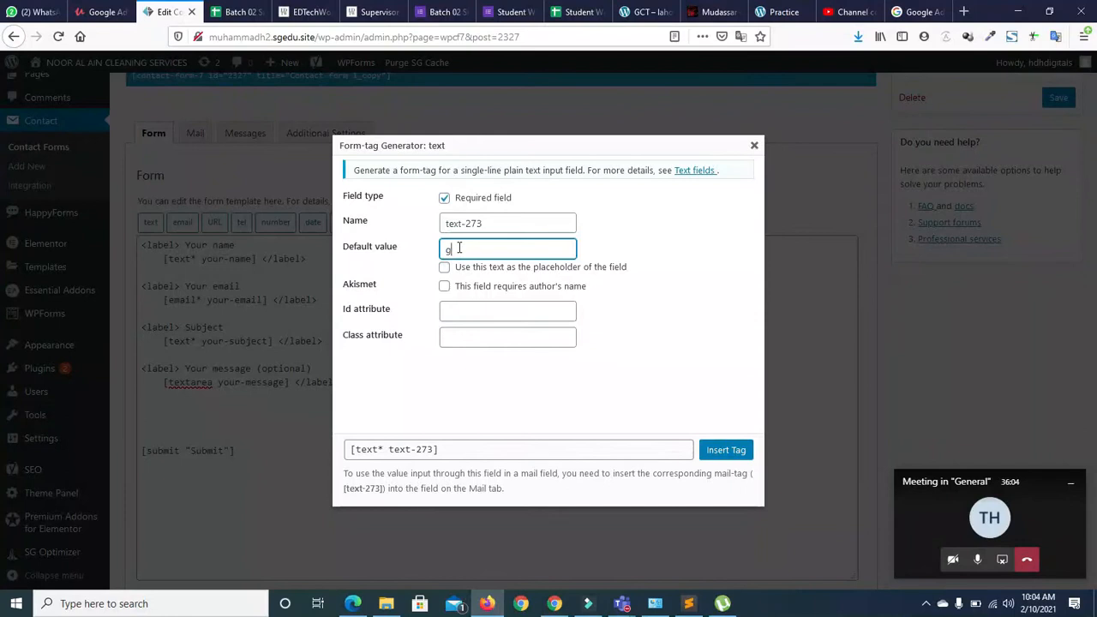
{"action": "key", "text": "BackSpace"}
{"action": "key", "text": "BackSpace"}
{"action": "key", "text": "BackSpace"}
{"action": "type", "text": "Gct"}
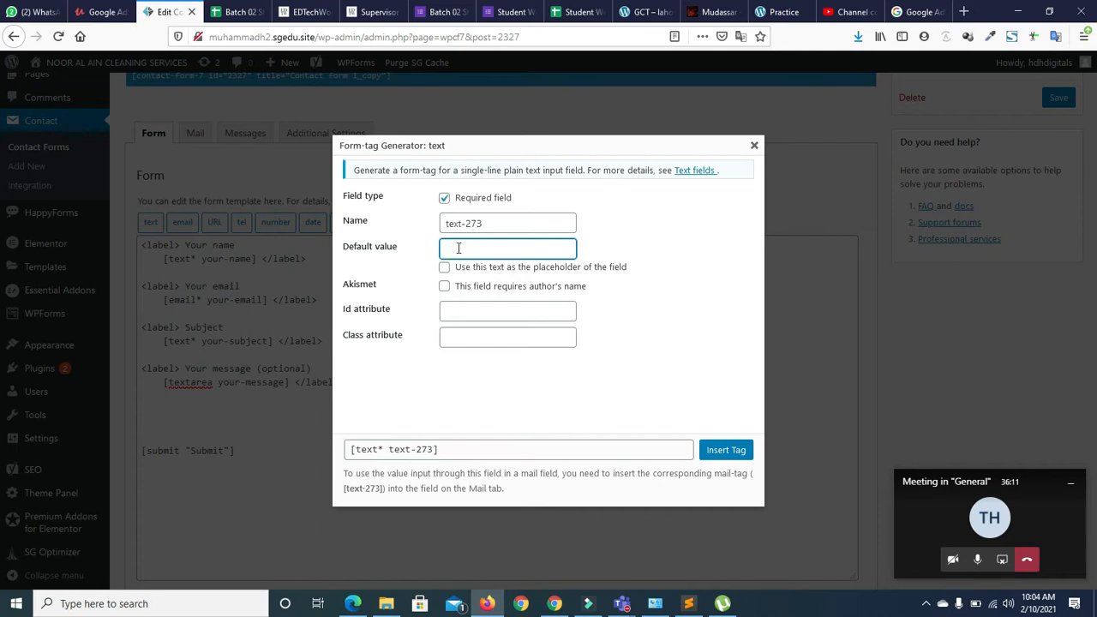
{"action": "left_click", "coordinate": [403, 260]}
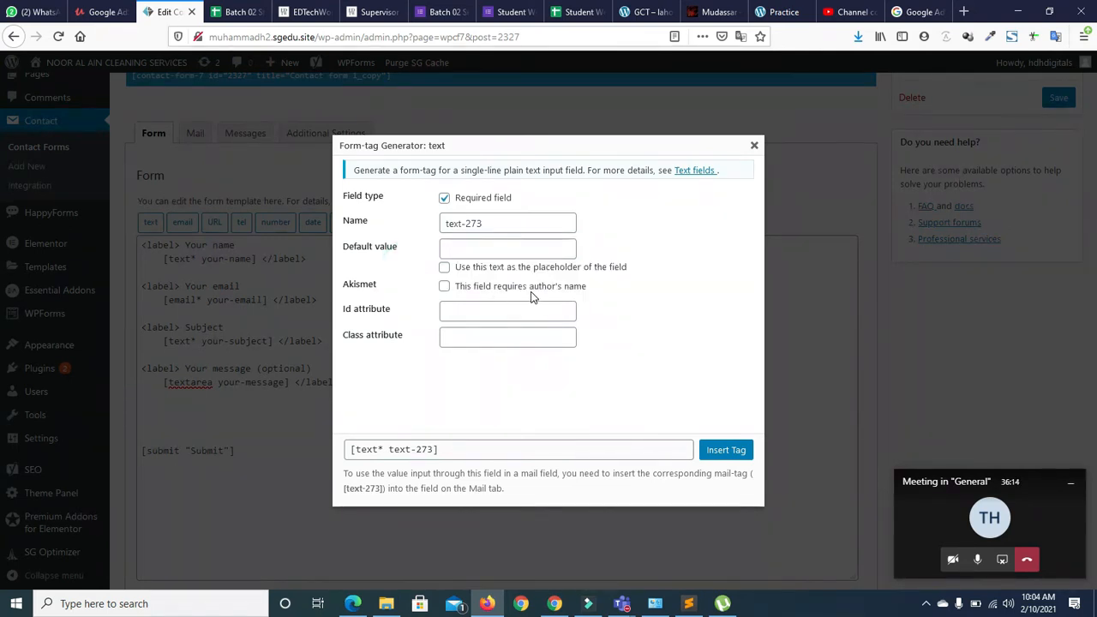
{"action": "left_click", "coordinate": [444, 288]}
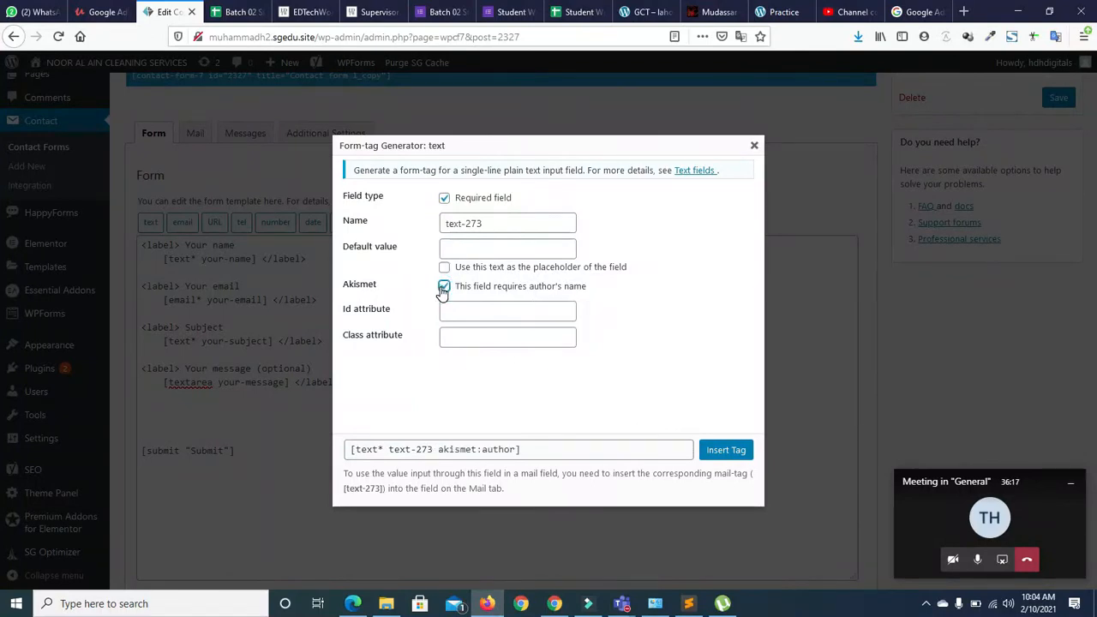
Turn on the placeholder option, change the default value to First Name, and insert the tag
{"action": "left_click", "coordinate": [441, 451]}
{"action": "left_click", "coordinate": [520, 446]}
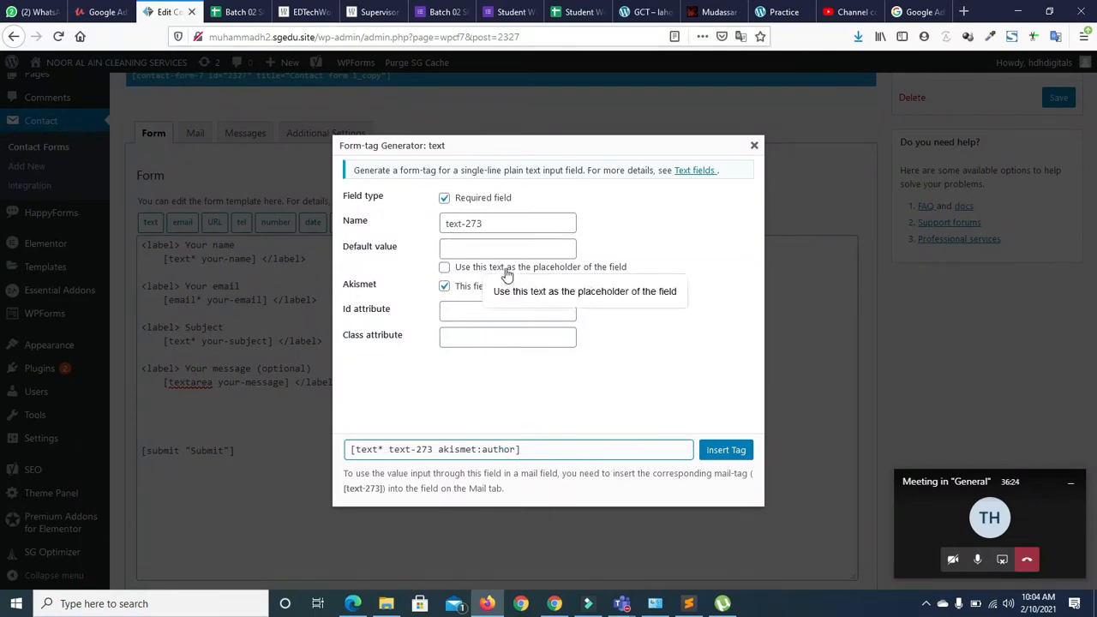
{"action": "left_click", "coordinate": [444, 269]}
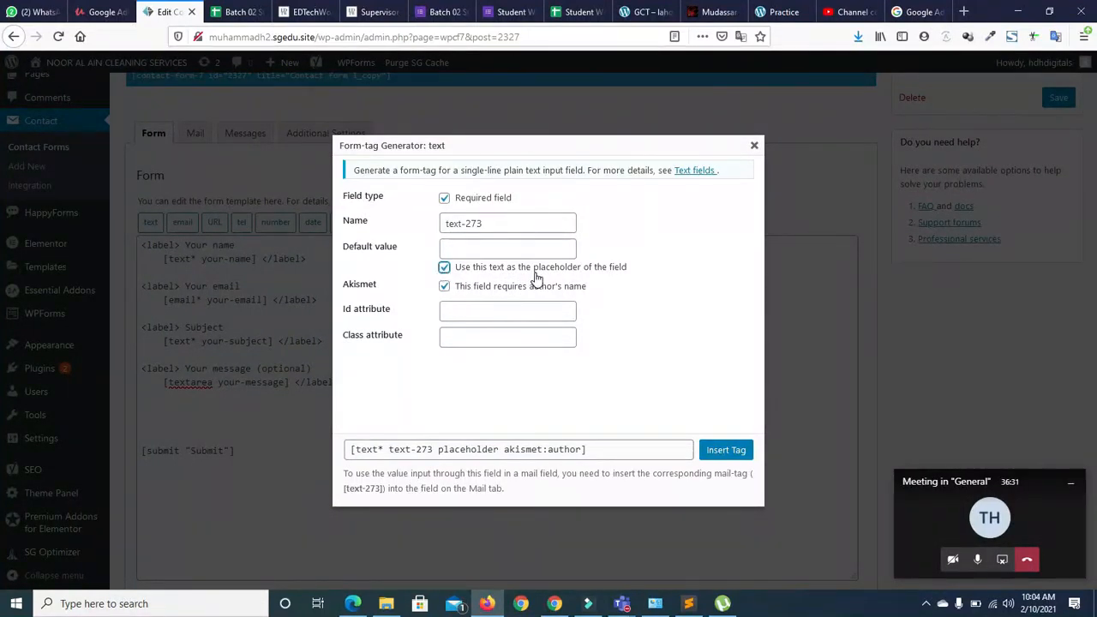
{"action": "left_click", "coordinate": [504, 250]}
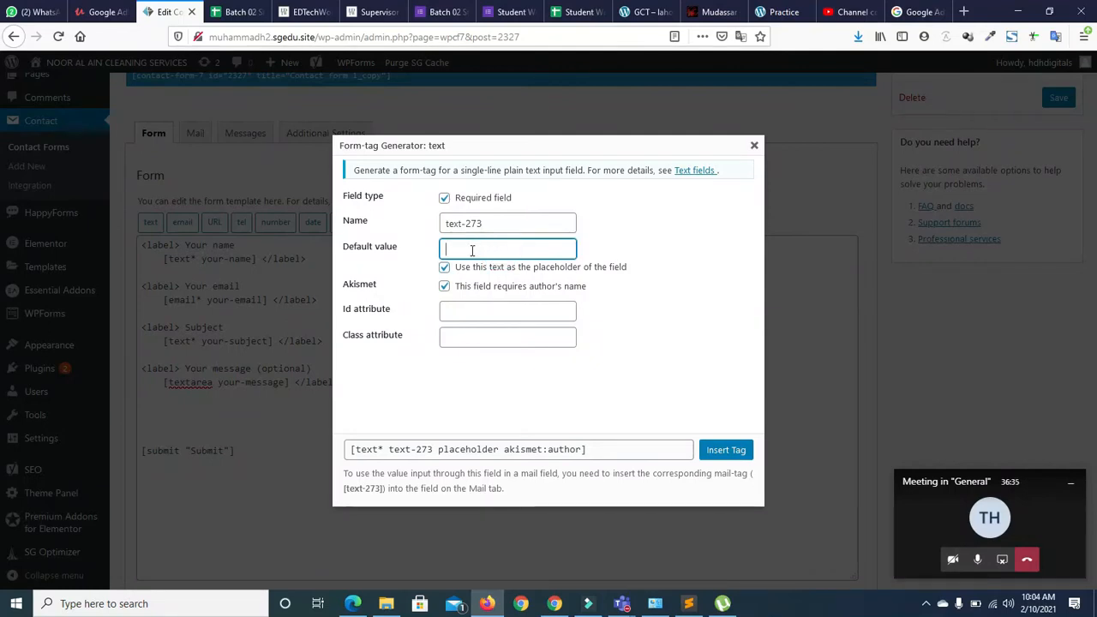
{"action": "left_click", "coordinate": [444, 269]}
{"action": "left_click", "coordinate": [444, 267]}
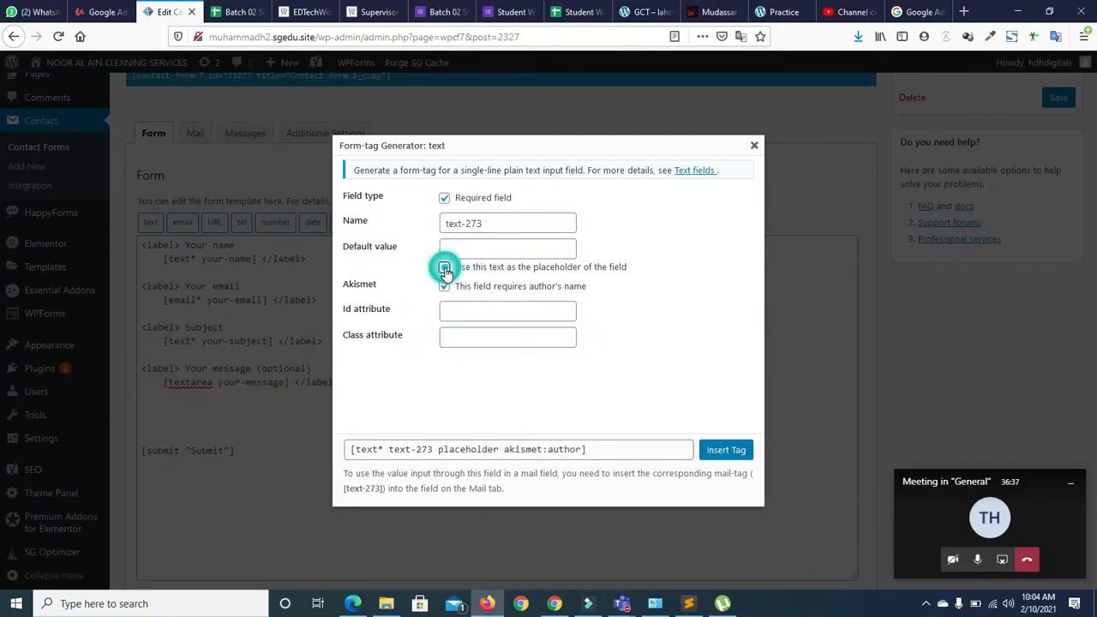
{"action": "left_click", "coordinate": [454, 251]}
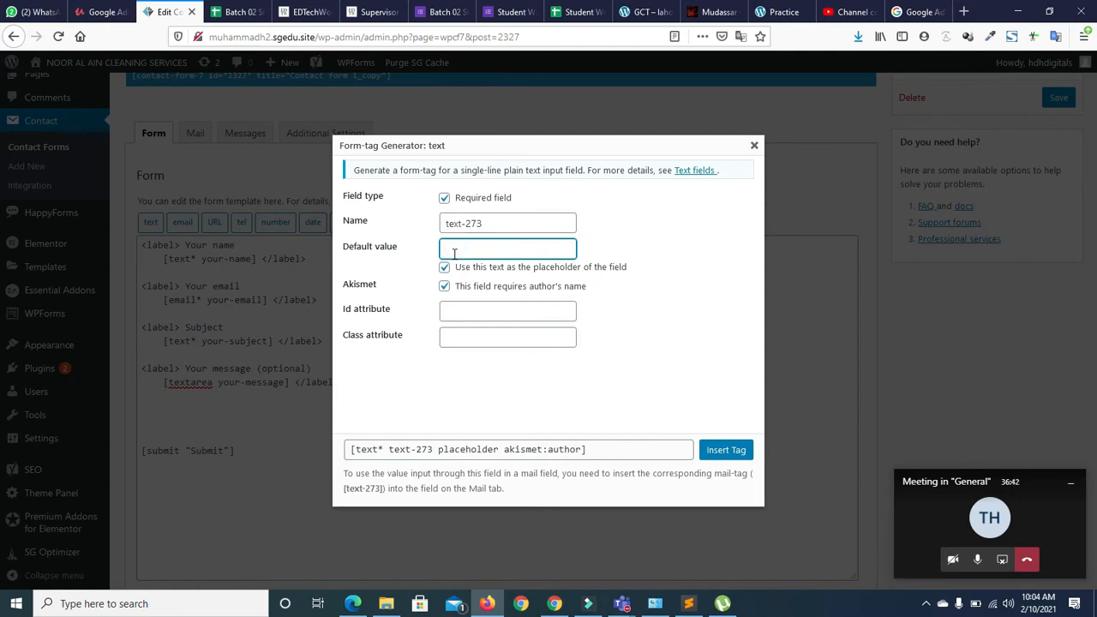
{"action": "type", "text": "Nam"}
{"action": "type", "text": "Name"}
{"action": "left_click", "coordinate": [725, 450]}
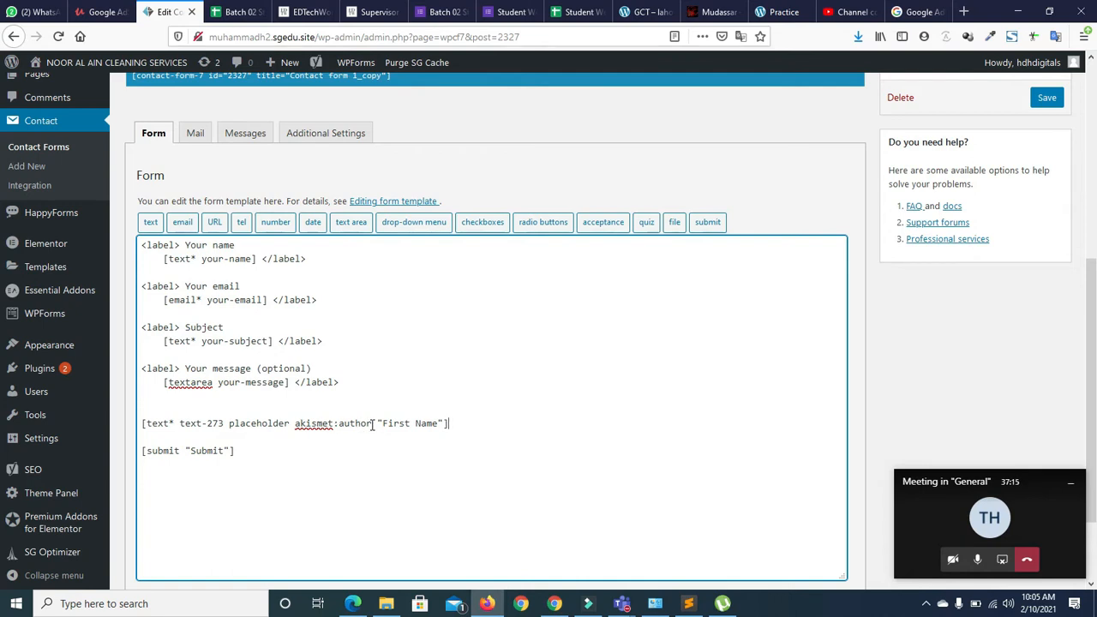
Remove akismet:author from the First Name tag, cut the whole line, and select the Your name block
{"action": "left_click_drag", "start_coordinate": [374, 421], "coordinate": [298, 416]}
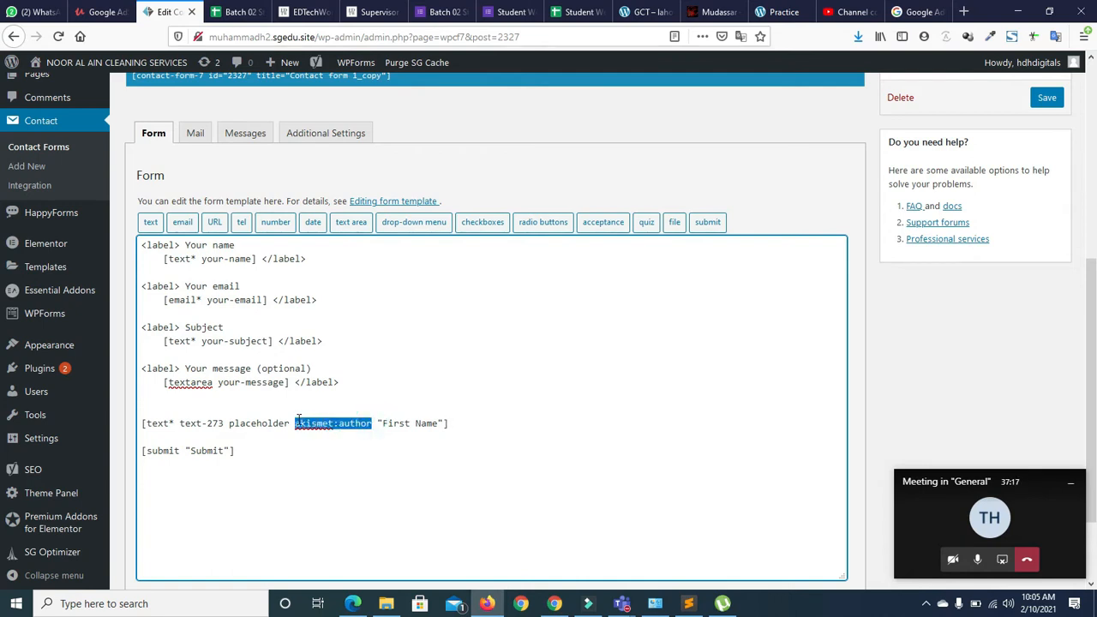
{"action": "key", "text": "BackSpace"}
{"action": "key", "text": "BackSpace"}
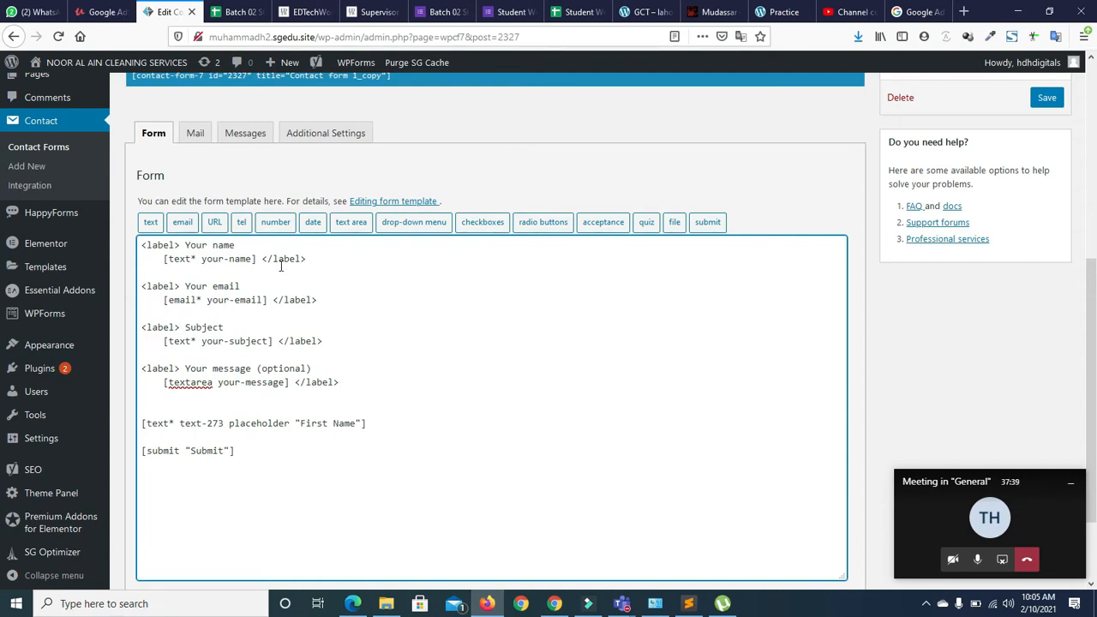
{"action": "left_click", "coordinate": [369, 422]}
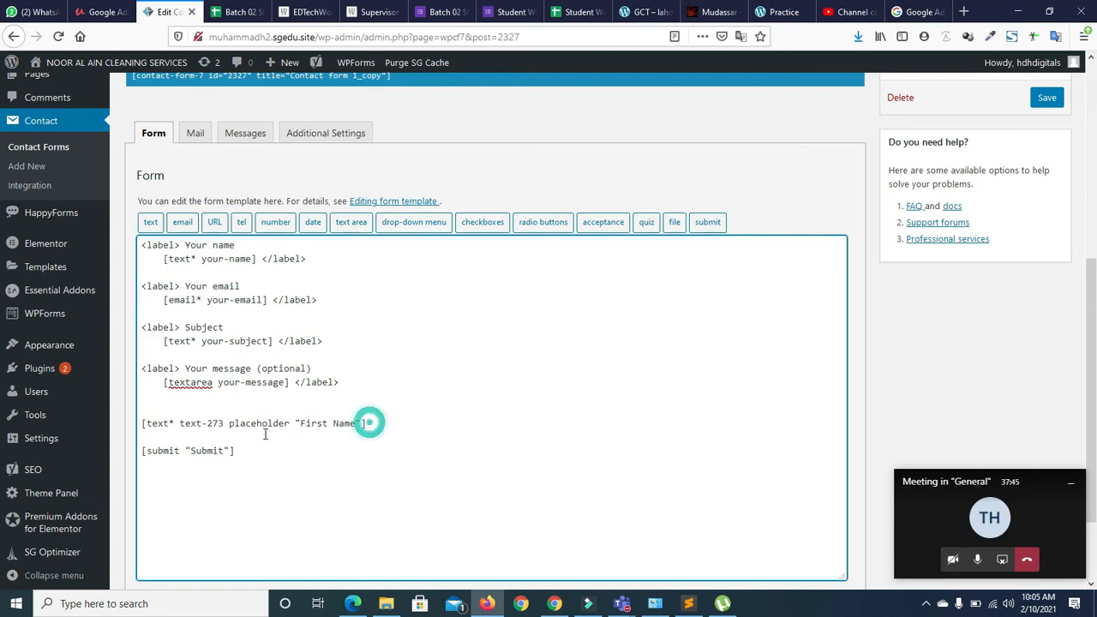
{"action": "left_click_drag", "start_coordinate": [368, 422], "coordinate": [130, 430]}
{"action": "key", "text": "ctrl+x"}
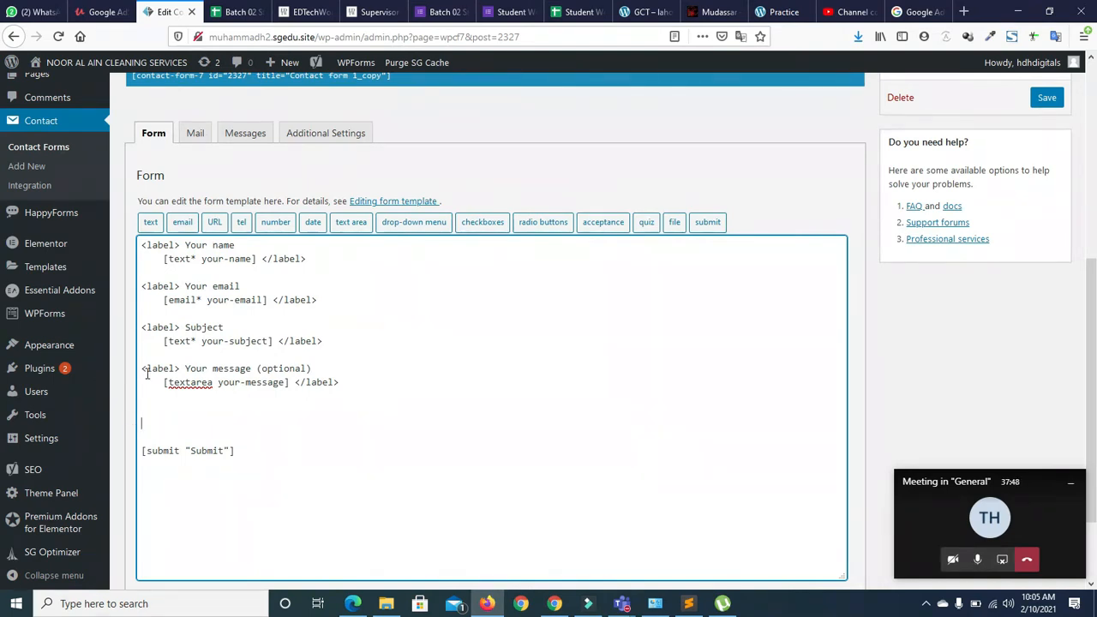
{"action": "left_click_drag", "start_coordinate": [141, 245], "coordinate": [318, 256]}
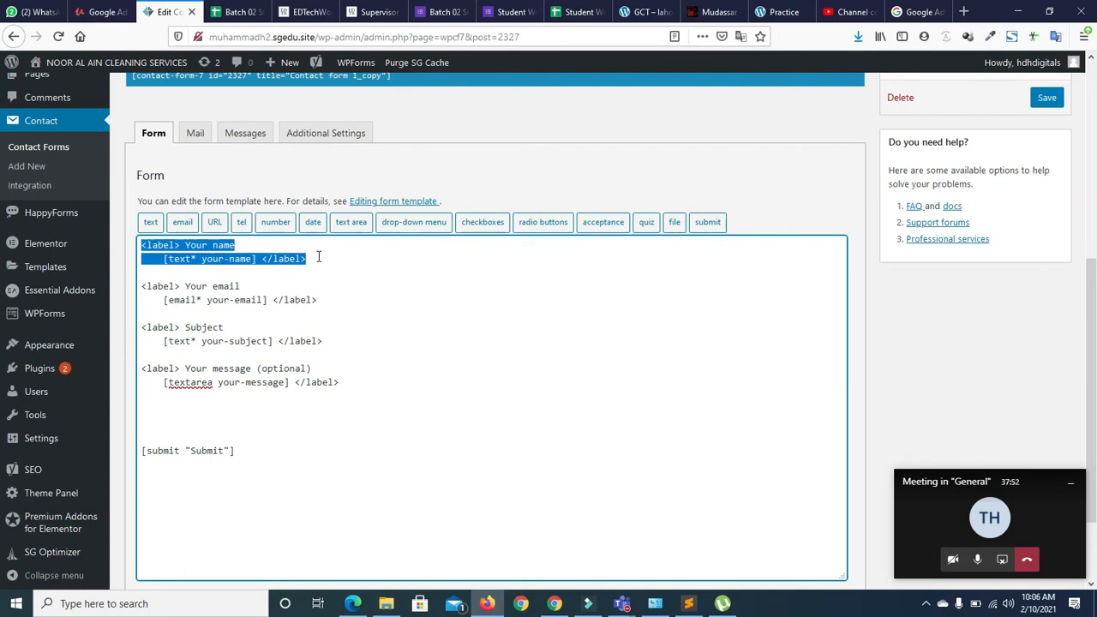
Paste a copy of the Your name block below the message field and rename its tag to last-name
{"action": "left_click", "coordinate": [348, 381]}
{"action": "key", "text": "Return"}
{"action": "key", "text": "Return"}
{"action": "key", "text": "ctrl+v"}
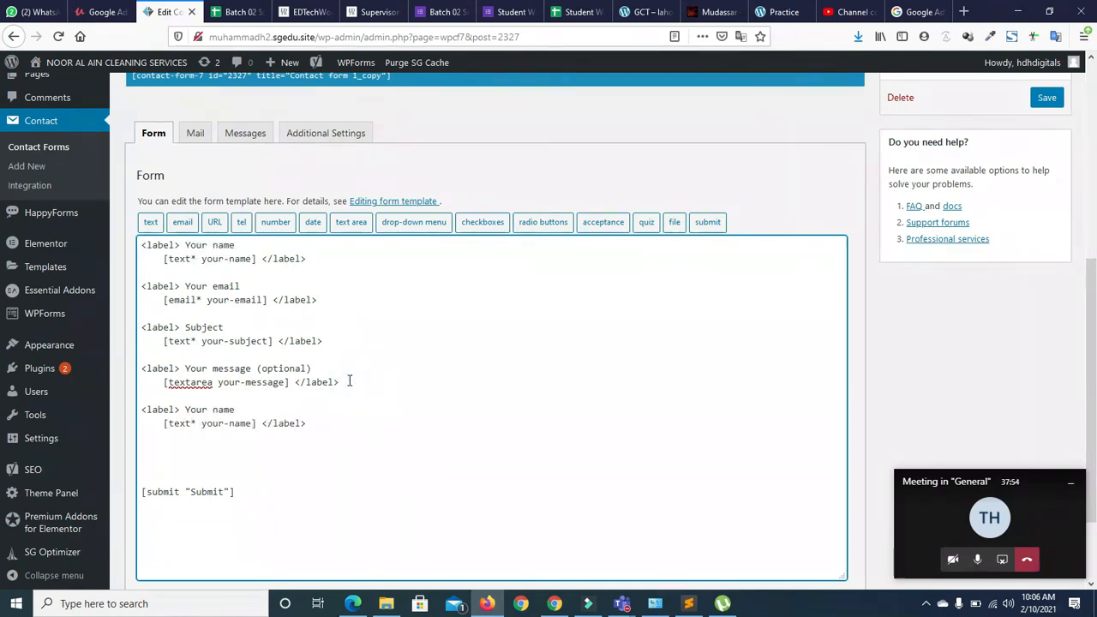
{"action": "left_click", "coordinate": [237, 408]}
{"action": "key", "text": "BackSpace"}
{"action": "key", "text": "BackSpace"}
{"action": "key", "text": "BackSpace"}
{"action": "type", "text": "Second"}
{"action": "key", "text": "BackSpace"}
{"action": "key", "text": "BackSpace"}
{"action": "type", "text": "N"}
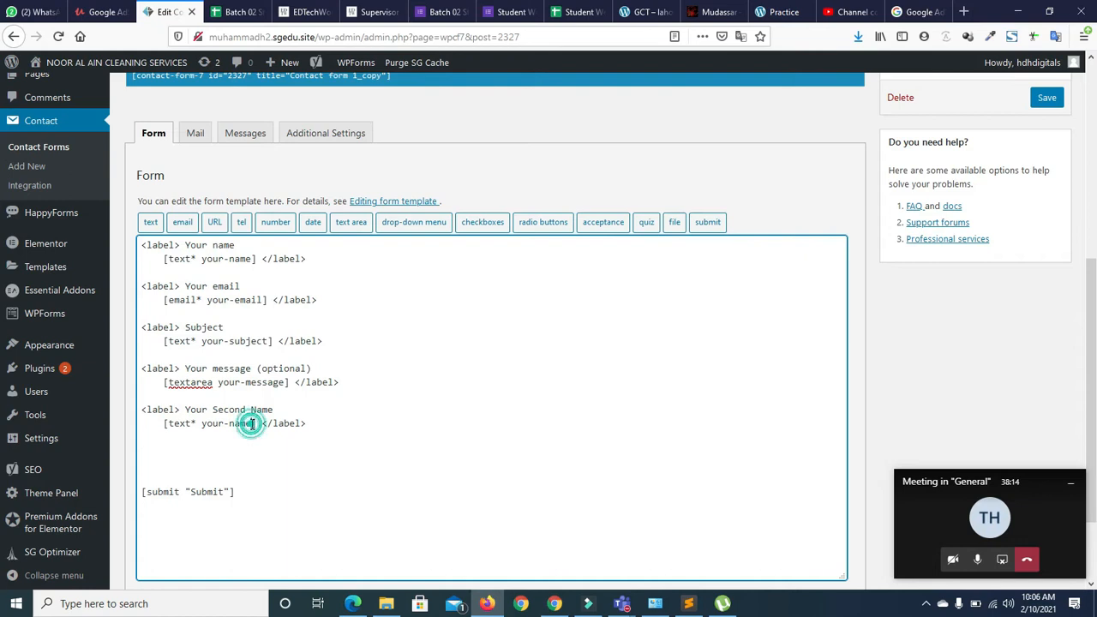
{"action": "key", "text": "BackSpace"}
{"action": "key", "text": "BackSpace"}
{"action": "key", "text": "BackSpace"}
{"action": "key", "text": "BackSpace"}
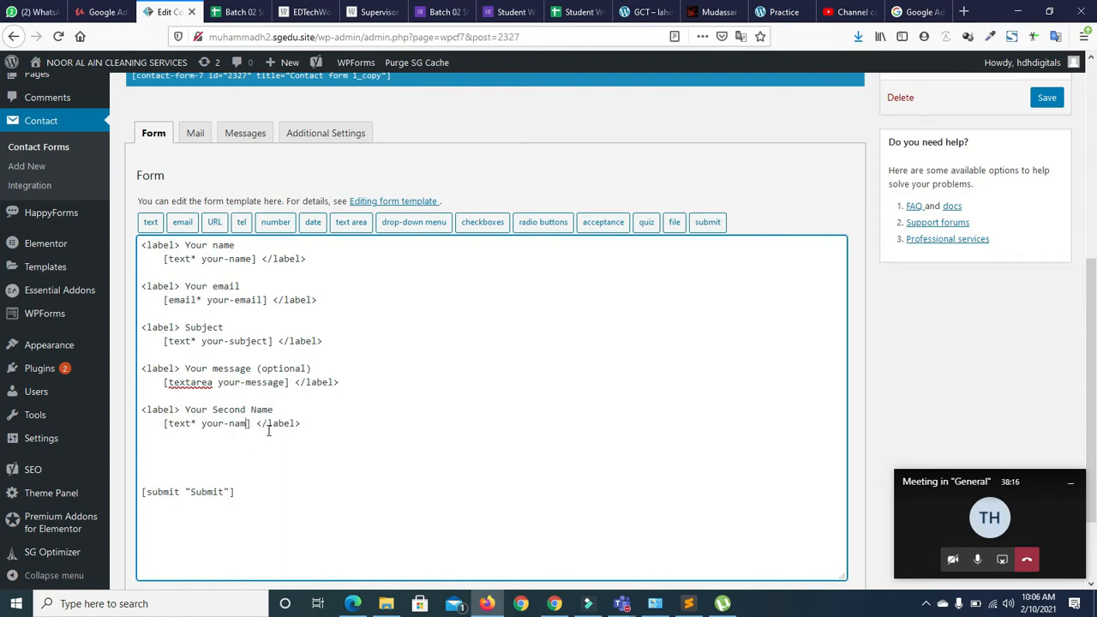
{"action": "key", "text": "BackSpace"}
{"action": "key", "text": "BackSpace"}
{"action": "key", "text": "BackSpace"}
{"action": "key", "text": "BackSpace"}
{"action": "key", "text": "BackSpace"}
{"action": "type", "text": "Last"}
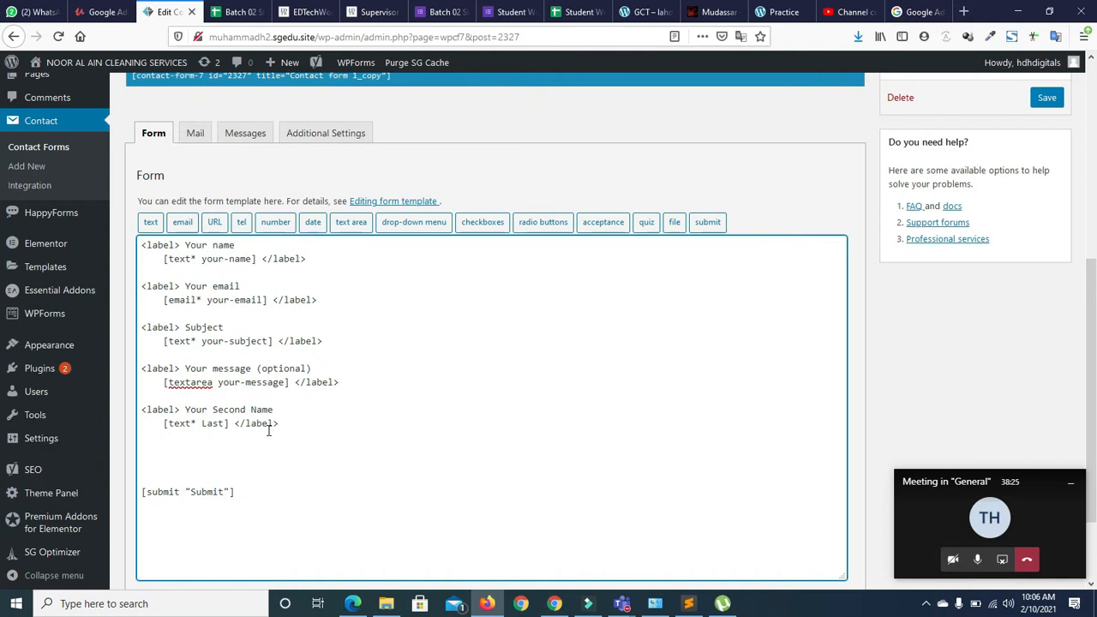
{"action": "type", "text": "-name"}
{"action": "left_click", "coordinate": [206, 423]}
{"action": "key", "text": "BackSpace"}
{"action": "type", "text": "l"}
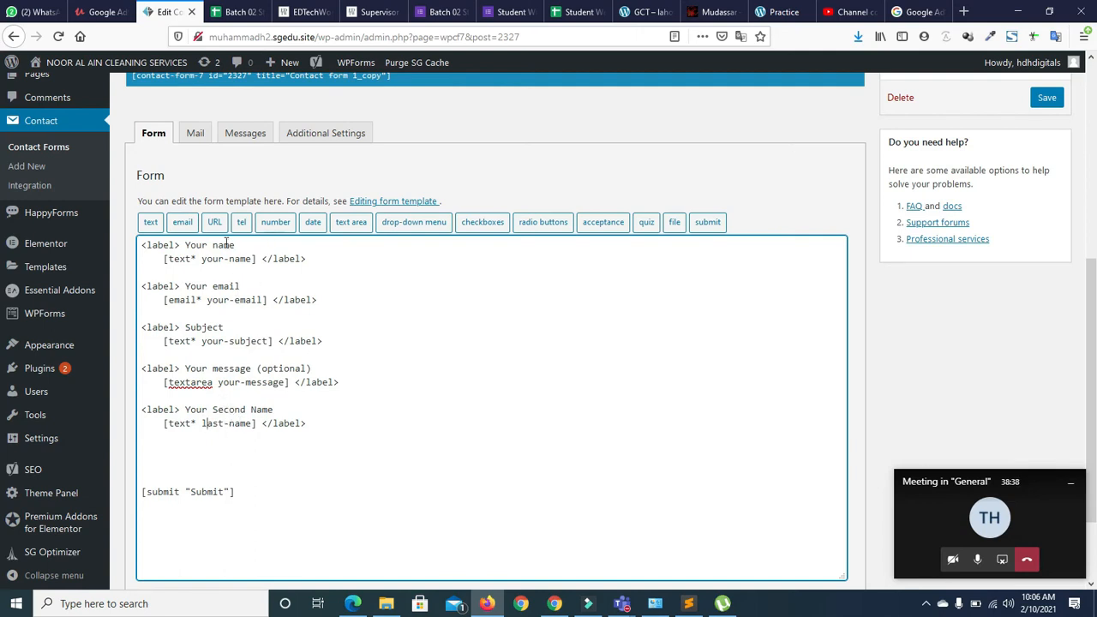
Change the new block's label to Last Name and leave one blank line above Submit
{"action": "left_click_drag", "start_coordinate": [277, 411], "coordinate": [213, 410]}
{"action": "key", "text": "BackSpace"}
{"action": "type", "text": "Nmea"}
{"action": "key", "text": "BackSpace"}
{"action": "key", "text": "BackSpace"}
{"action": "key", "text": "BackSpace"}
{"action": "type", "text": "ame"}
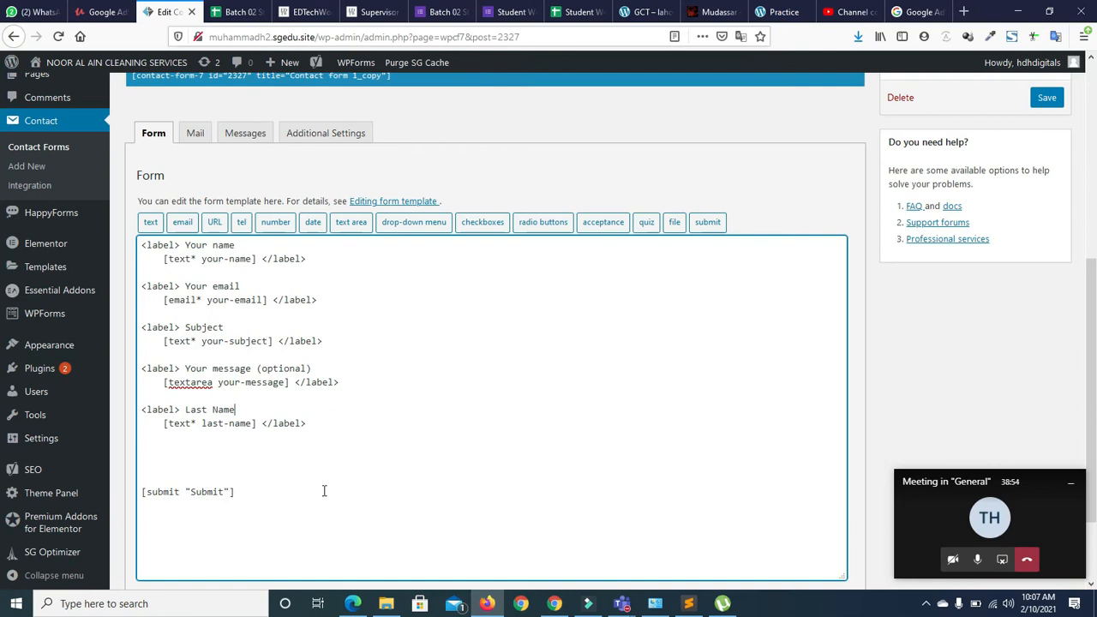
{"action": "left_click", "coordinate": [143, 479]}
{"action": "key", "text": "BackSpace"}
{"action": "key", "text": "BackSpace"}
{"action": "key", "text": "BackSpace"}
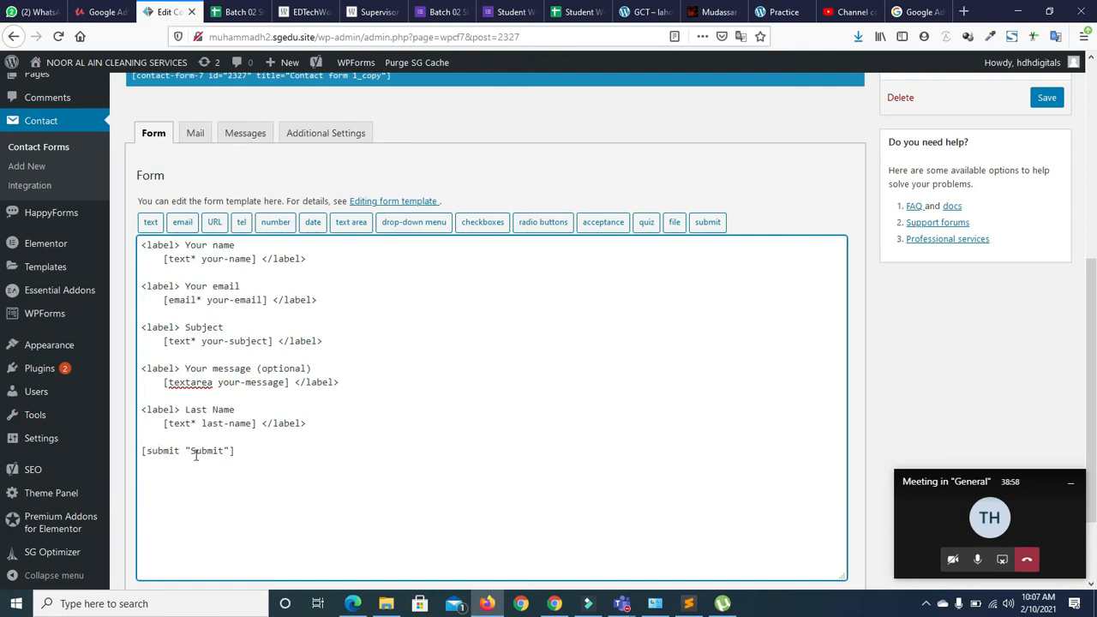
{"action": "key", "text": "Return"}
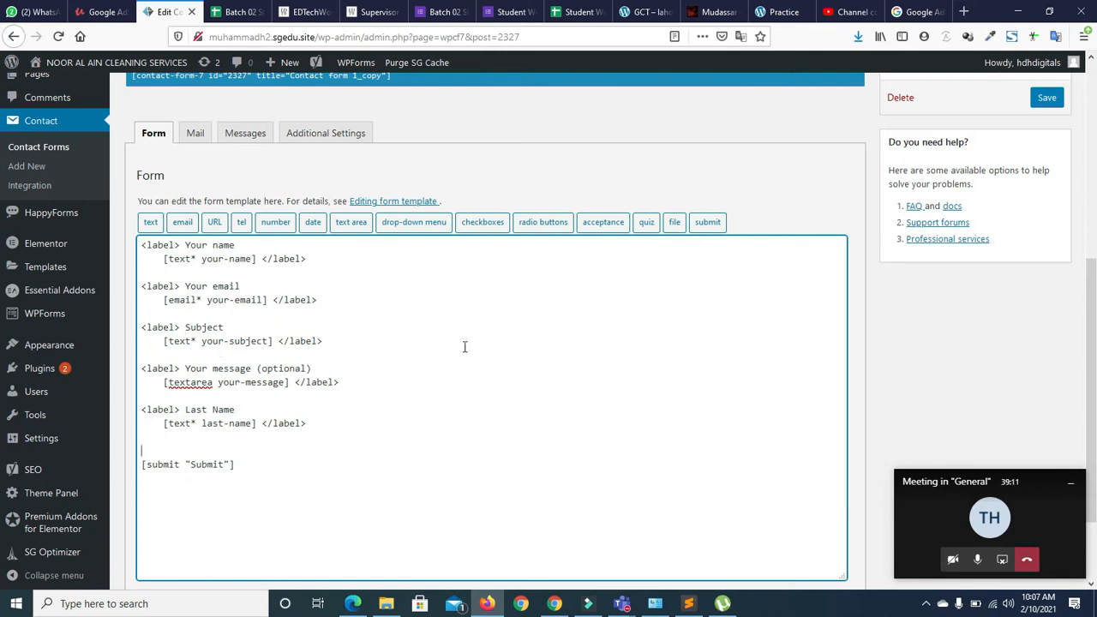
Save the contact form, then add blank lines below the Last Name block
{"action": "left_click_drag", "start_coordinate": [1094, 288], "coordinate": [1094, 107]}
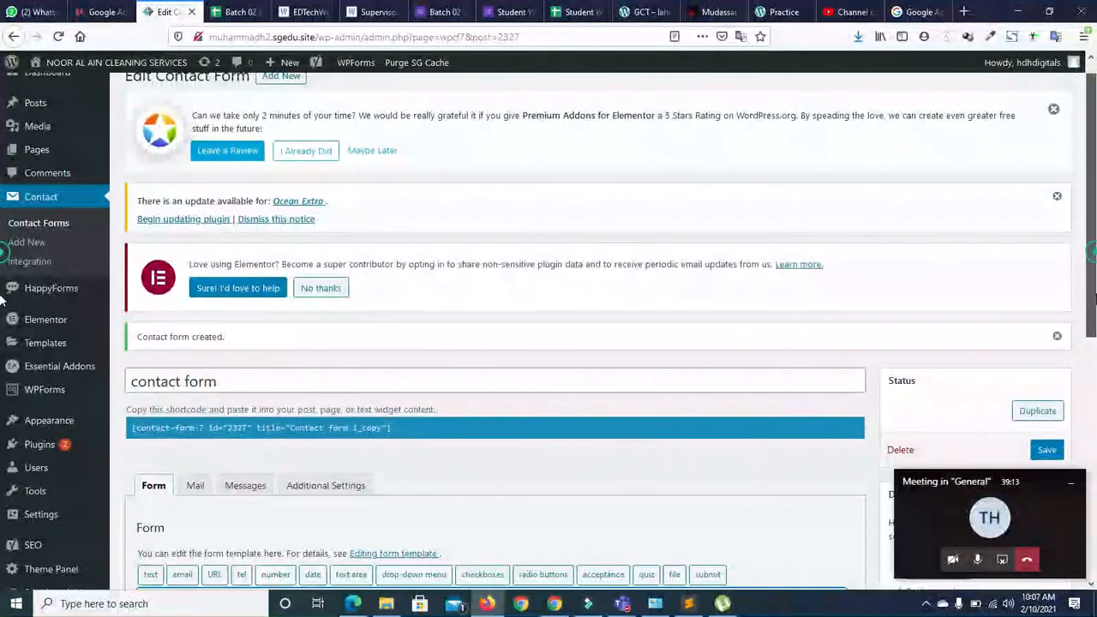
{"action": "scroll", "coordinate": [1039, 321], "scroll_direction": "down", "scroll_amount": 1}
{"action": "left_click", "coordinate": [1047, 362]}
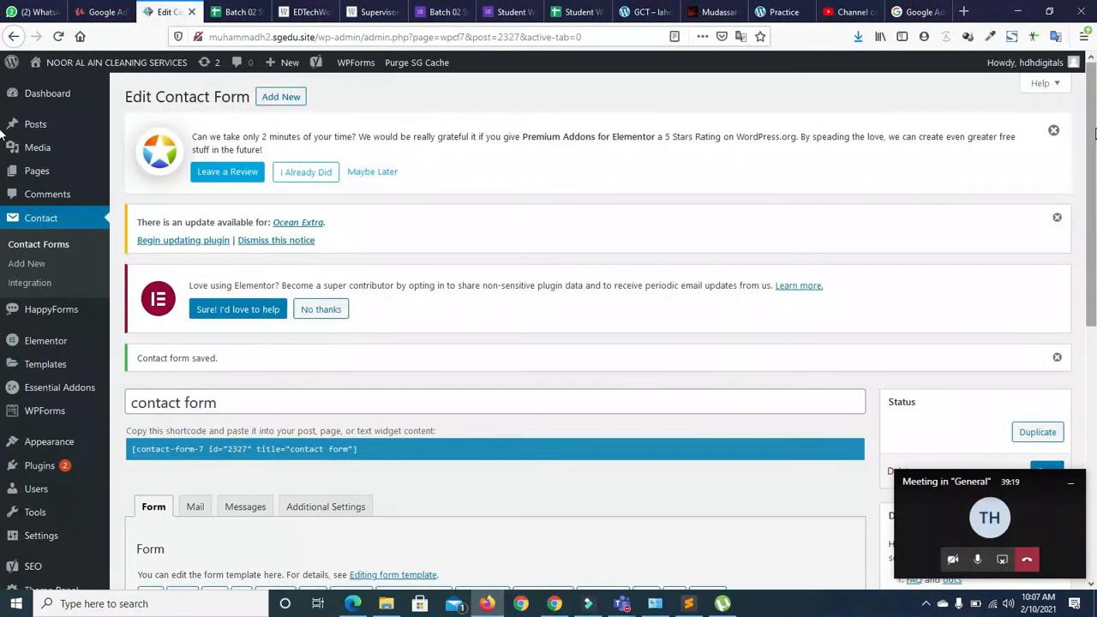
{"action": "left_click_drag", "start_coordinate": [1094, 134], "coordinate": [1096, 247]}
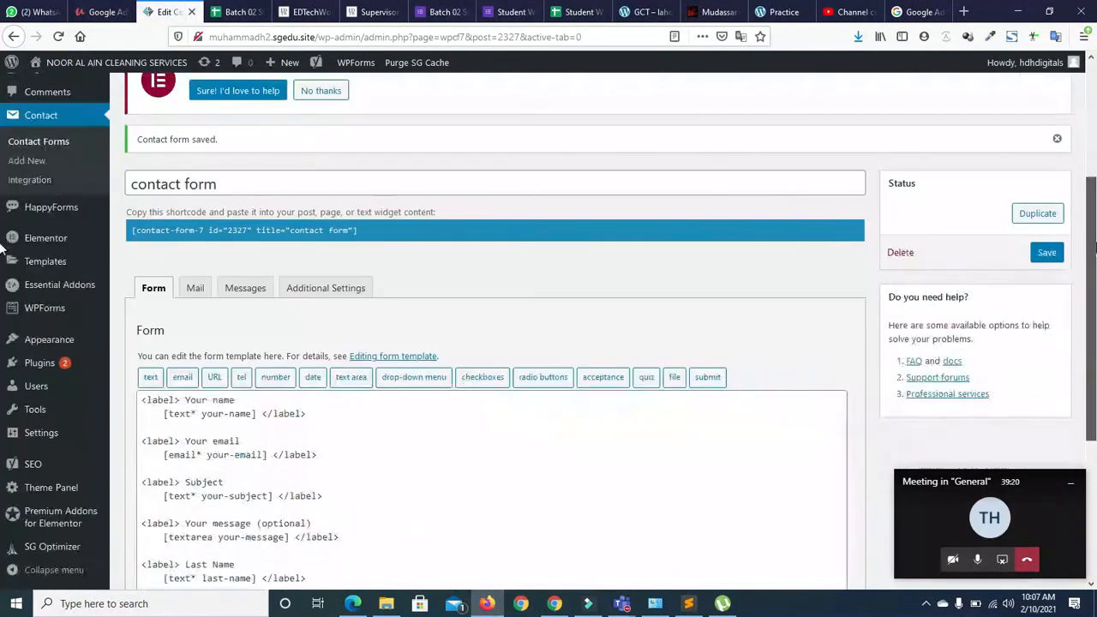
{"action": "scroll", "coordinate": [850, 218], "scroll_direction": "down", "scroll_amount": 3}
{"action": "left_click", "coordinate": [320, 341]}
{"action": "key", "text": "Return"}
{"action": "key", "text": "Return"}
{"action": "key", "text": "Return"}
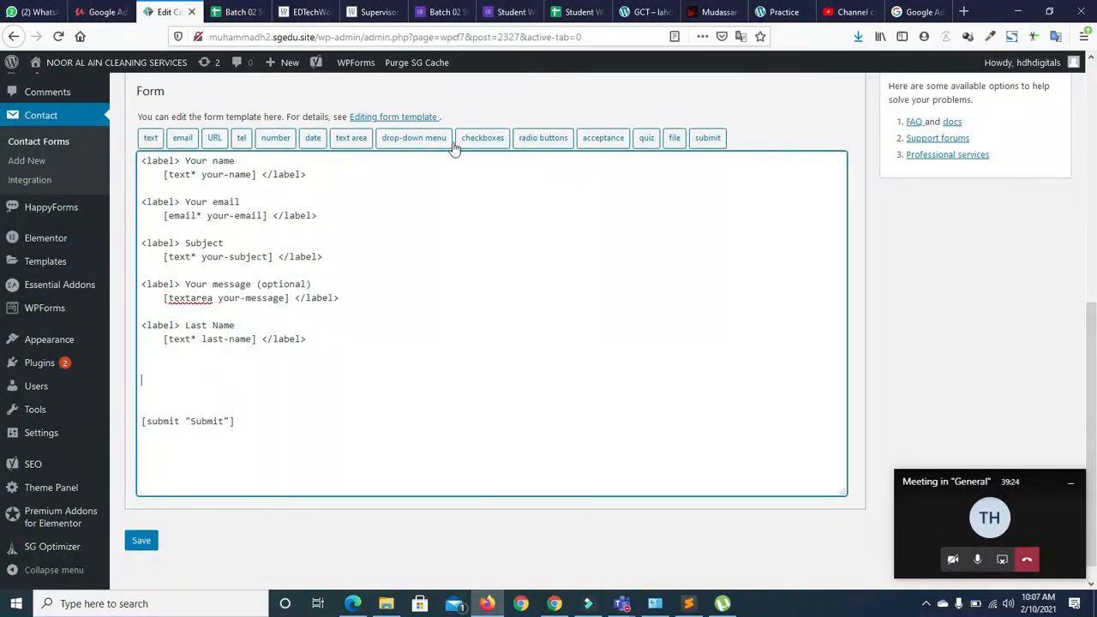
Insert a label-first radio group with options sahiwal, okara, pakpattan, arifwala, chi and harpa
{"action": "left_click", "coordinate": [535, 141]}
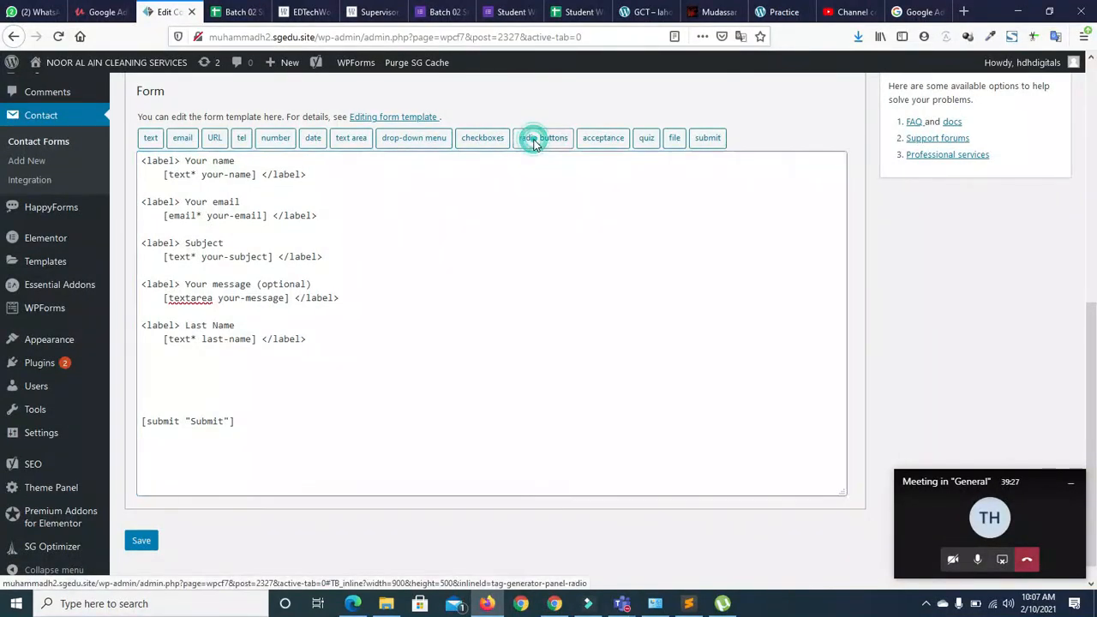
{"action": "left_click", "coordinate": [477, 243]}
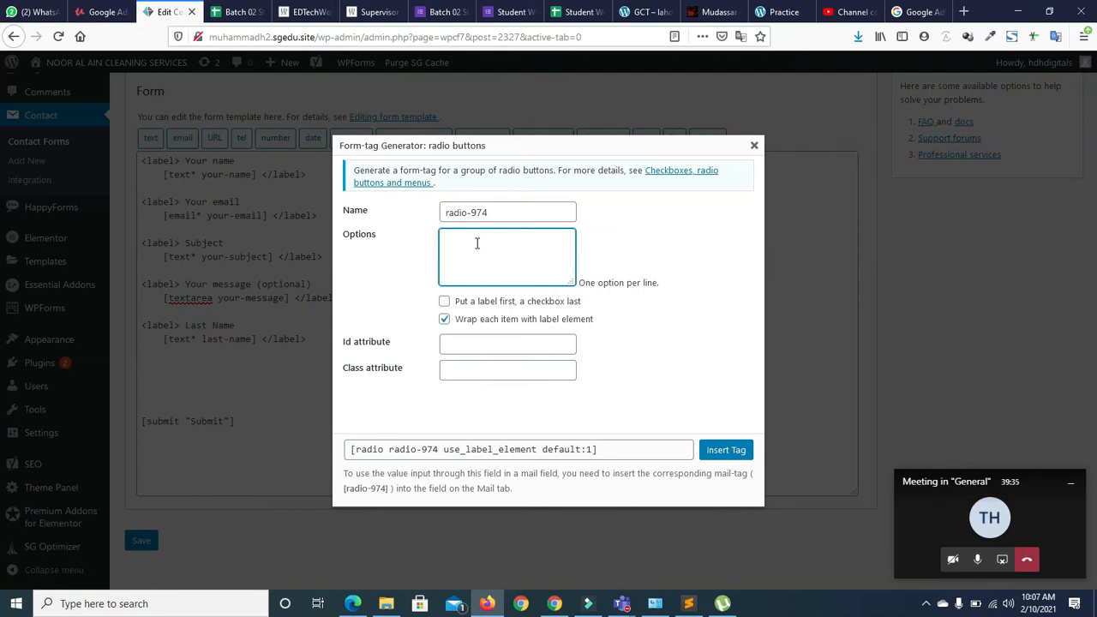
{"action": "type", "text": "sahiwal"}
{"action": "key", "text": "Return"}
{"action": "type", "text": "okara "}
{"action": "type", "text": "pakpatt"}
{"action": "type", "text": "an"}
{"action": "key", "text": "Return"}
{"action": "type", "text": "arif"}
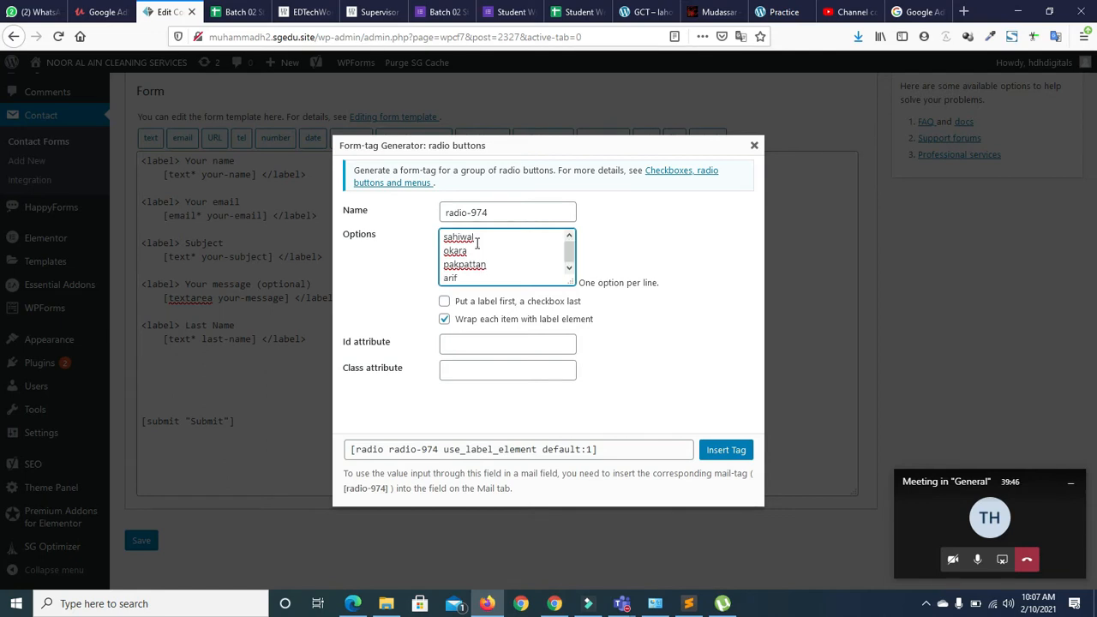
{"action": "type", "text": "wealal"}
{"action": "key", "text": "Return"}
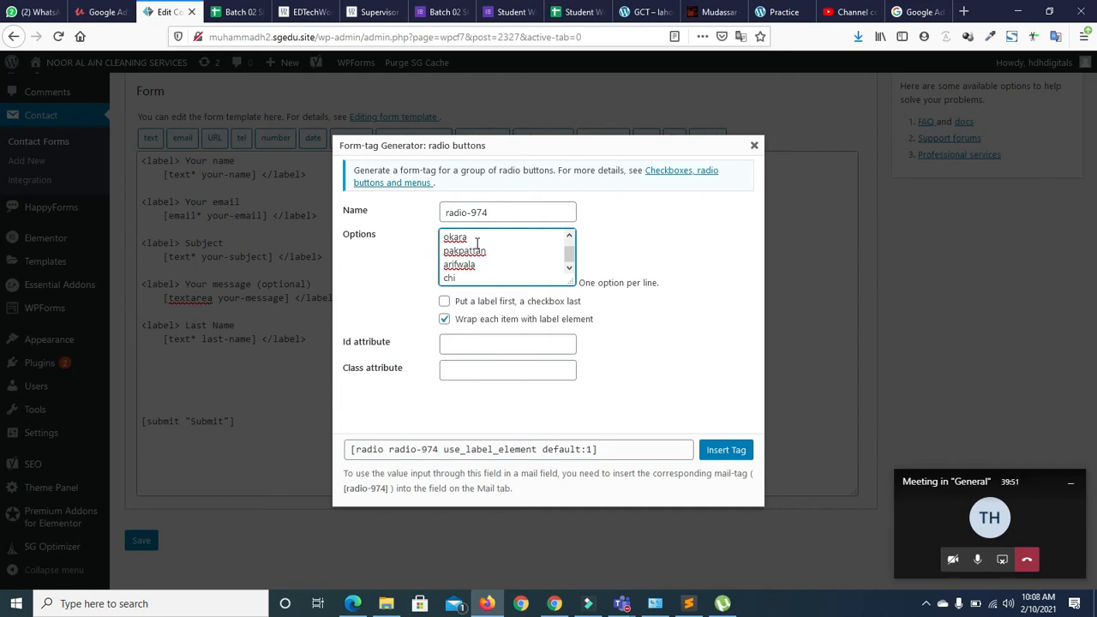
{"action": "type", "text": "chi"}
{"action": "key", "text": "Return"}
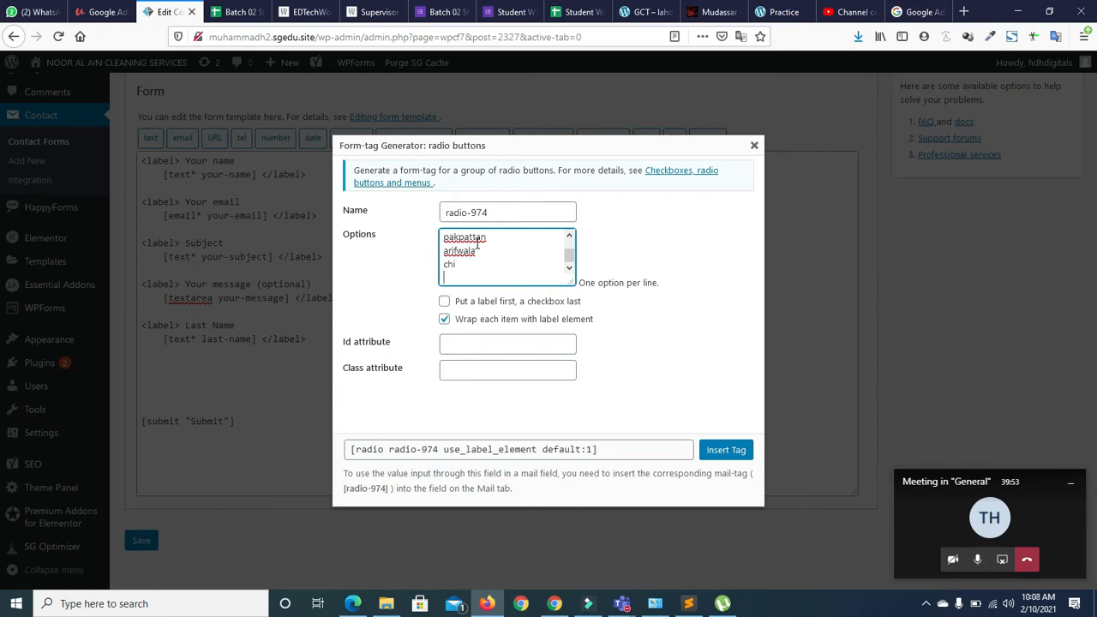
{"action": "type", "text": "harpa"}
{"action": "key", "text": "Return"}
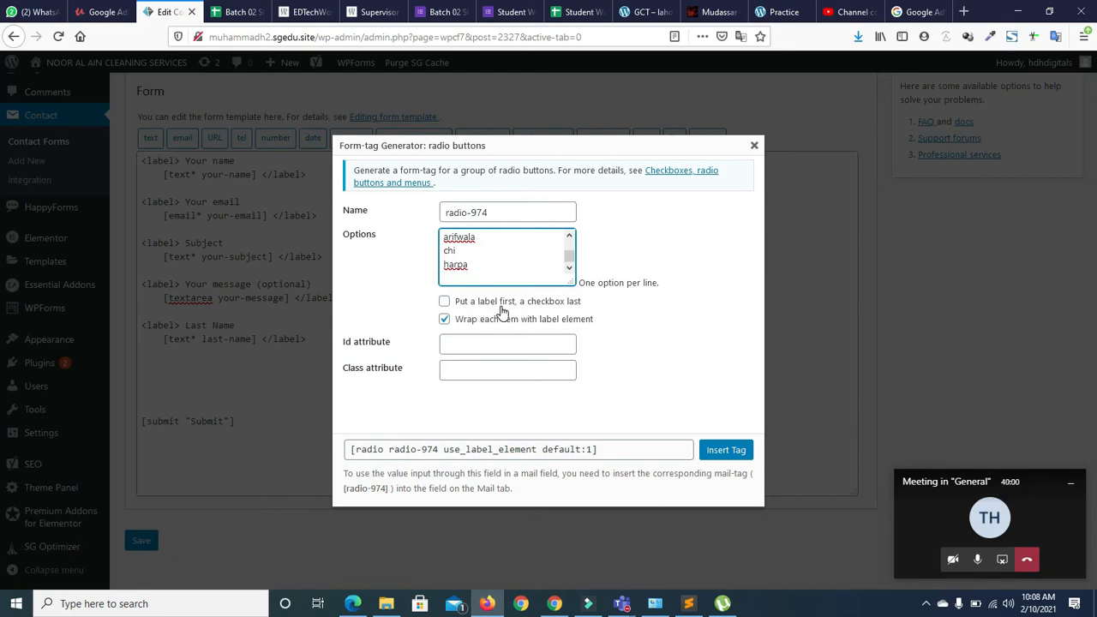
{"action": "left_click", "coordinate": [444, 302]}
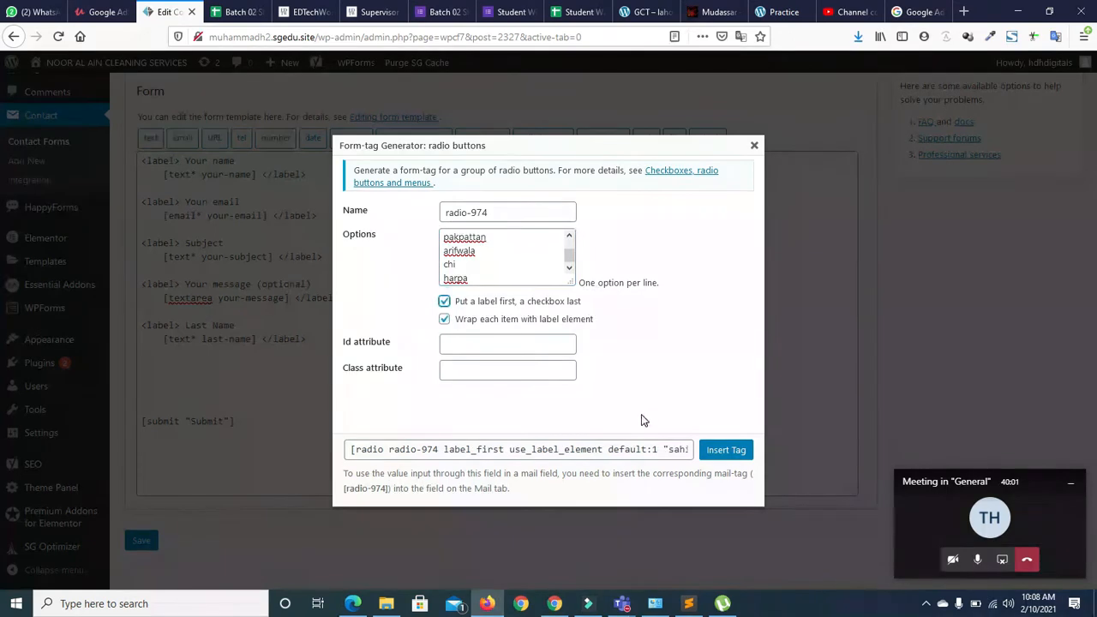
{"action": "left_click", "coordinate": [725, 450]}
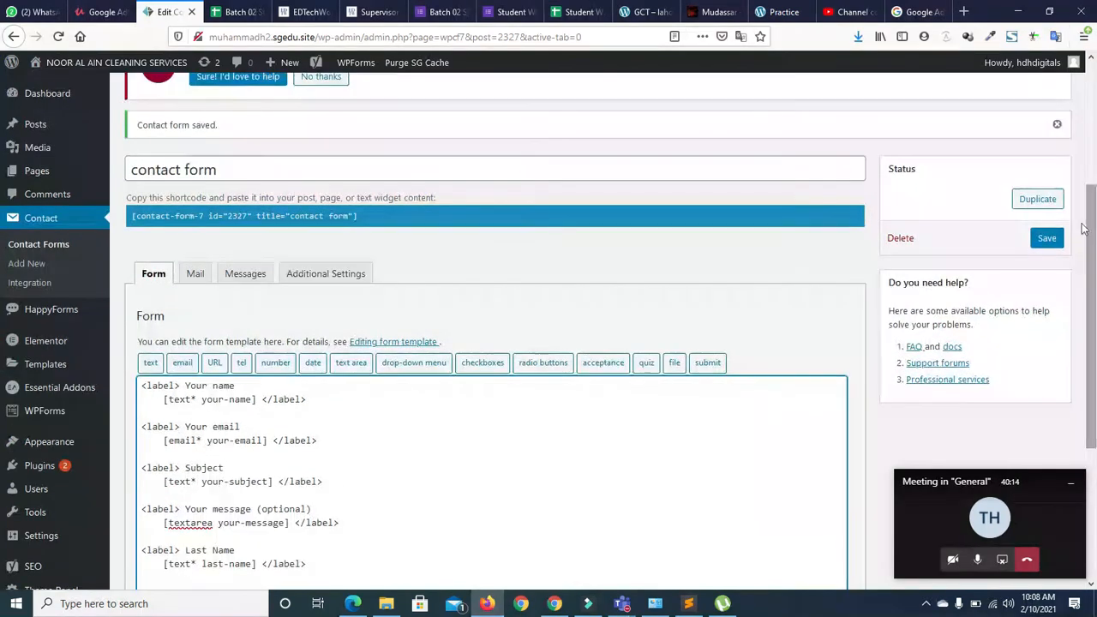
Save the form, go to the Contact Forms list, and select the 'contact form' shortcode
{"action": "left_click", "coordinate": [1048, 239]}
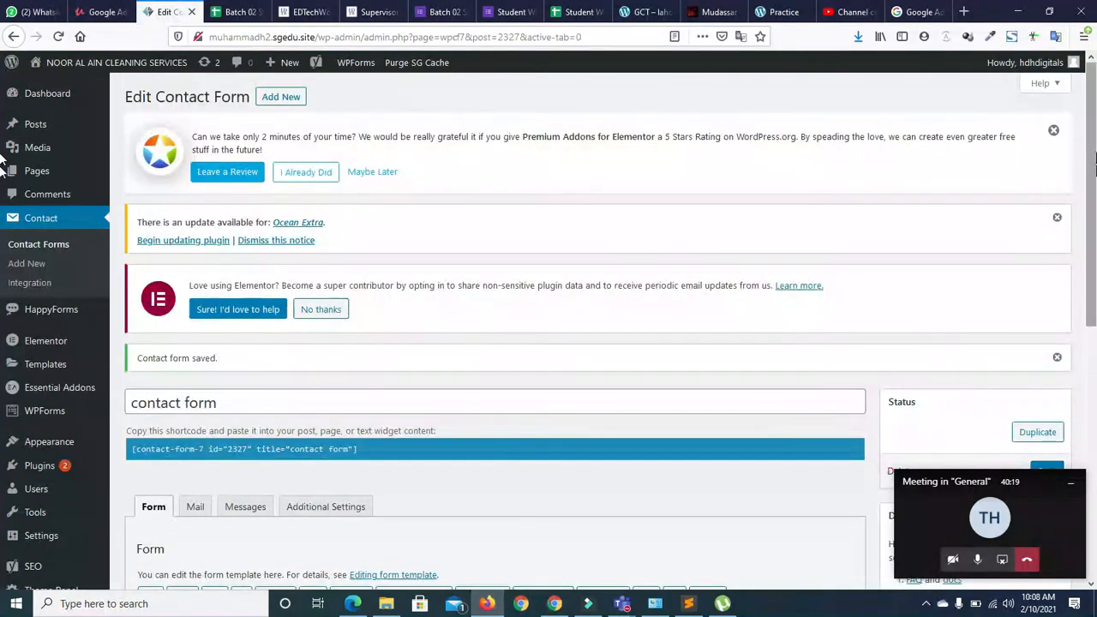
{"action": "left_click_drag", "start_coordinate": [1094, 166], "coordinate": [1096, 288]}
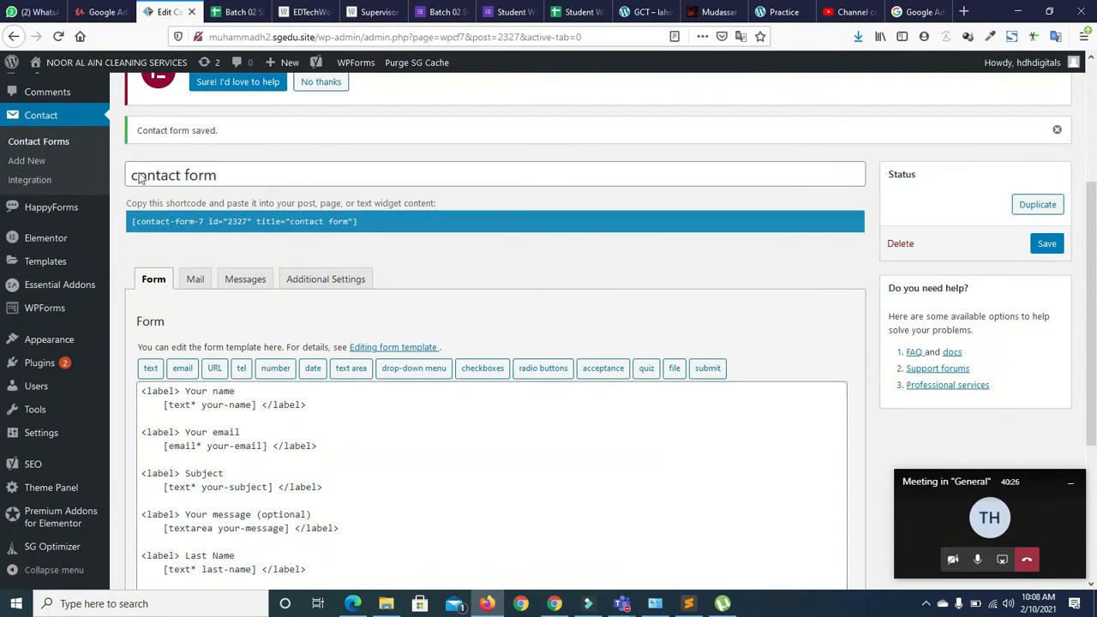
{"action": "left_click", "coordinate": [24, 141]}
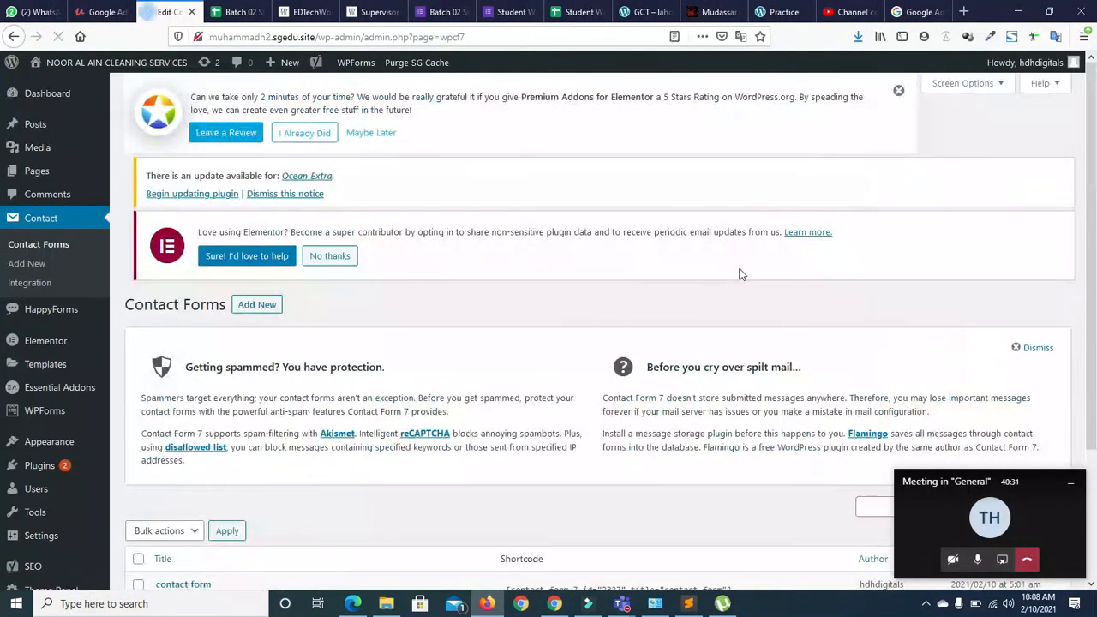
{"action": "left_click_drag", "start_coordinate": [1091, 146], "coordinate": [1096, 409]}
{"action": "left_click_drag", "start_coordinate": [1000, 476], "coordinate": [1036, 517]}
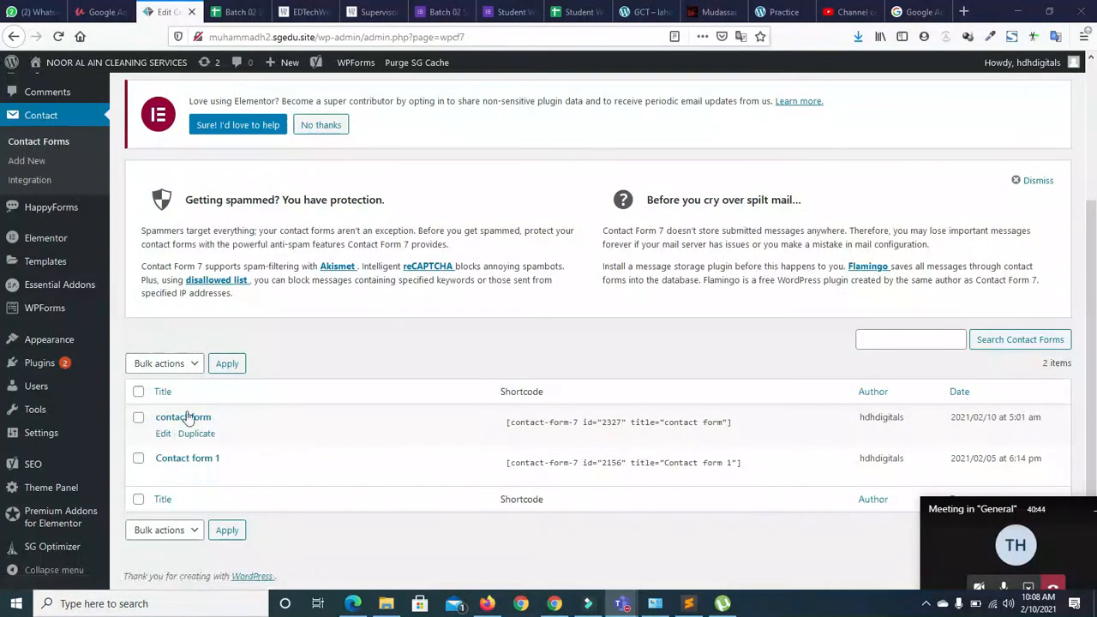
{"action": "left_click_drag", "start_coordinate": [507, 423], "coordinate": [746, 433]}
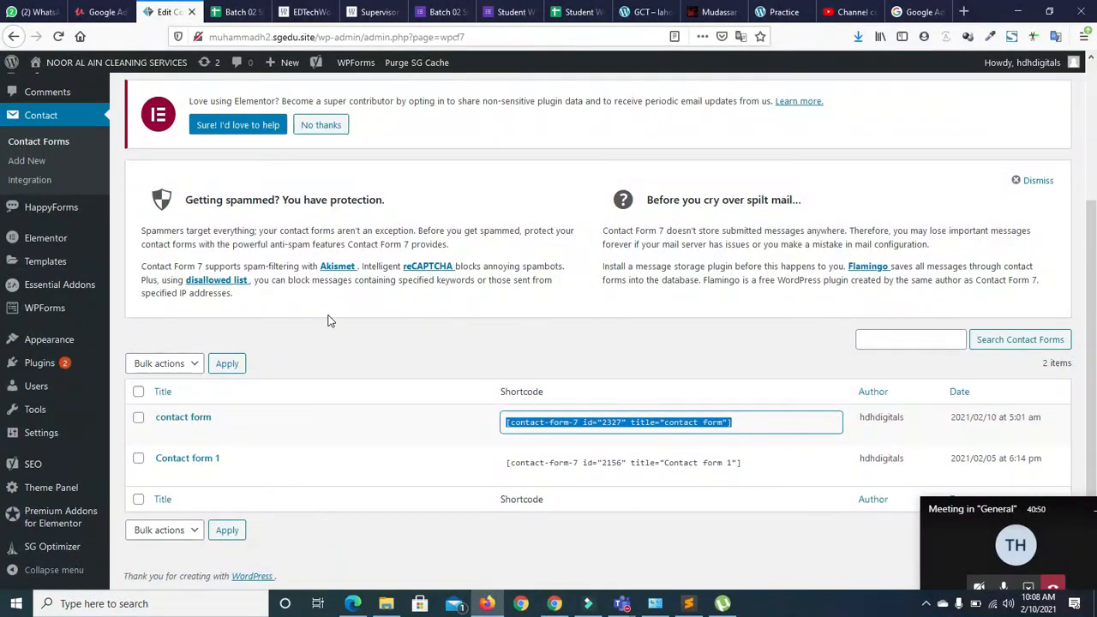
{"action": "scroll", "coordinate": [4, 221], "scroll_direction": "up", "scroll_amount": 3}
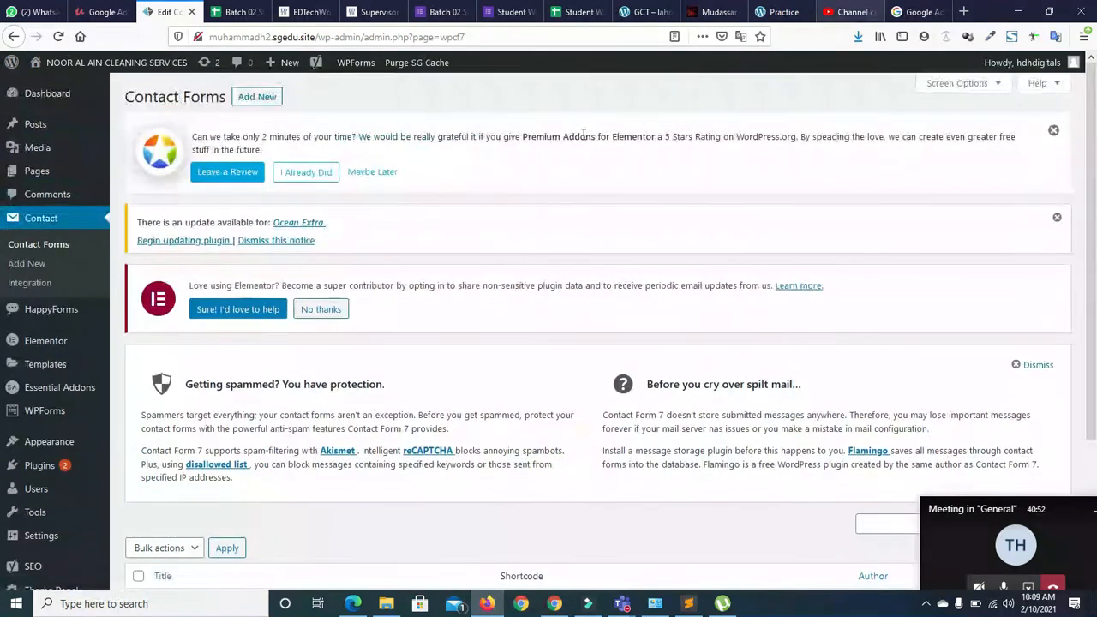
Open the Pages list in a new tab and start editing the CONTACT US page
{"action": "right_click", "coordinate": [36, 177]}
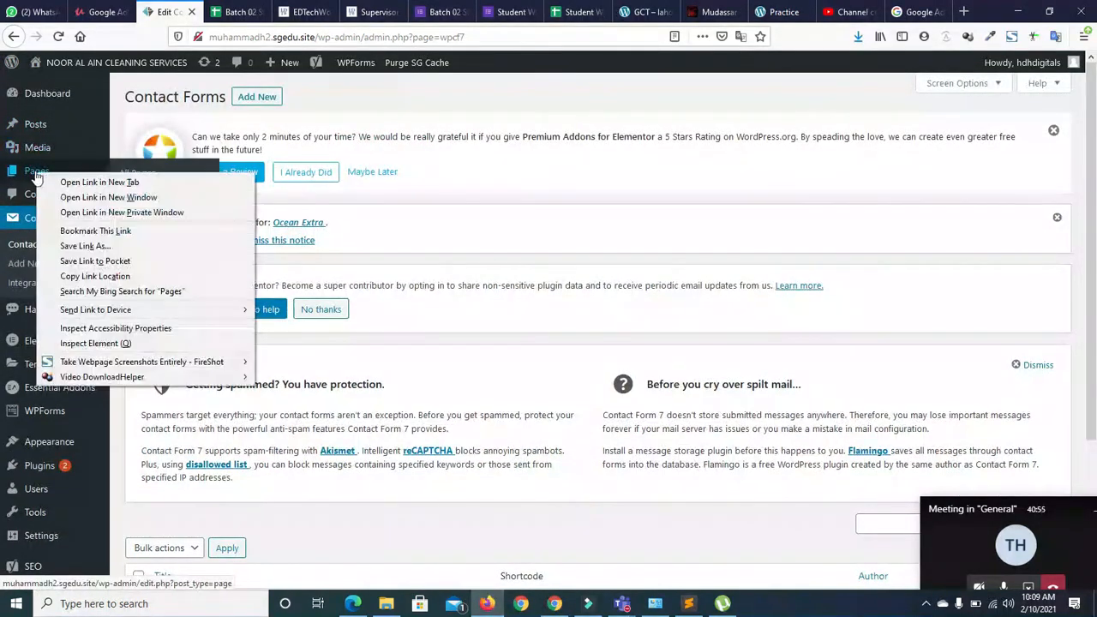
{"action": "left_click", "coordinate": [49, 181]}
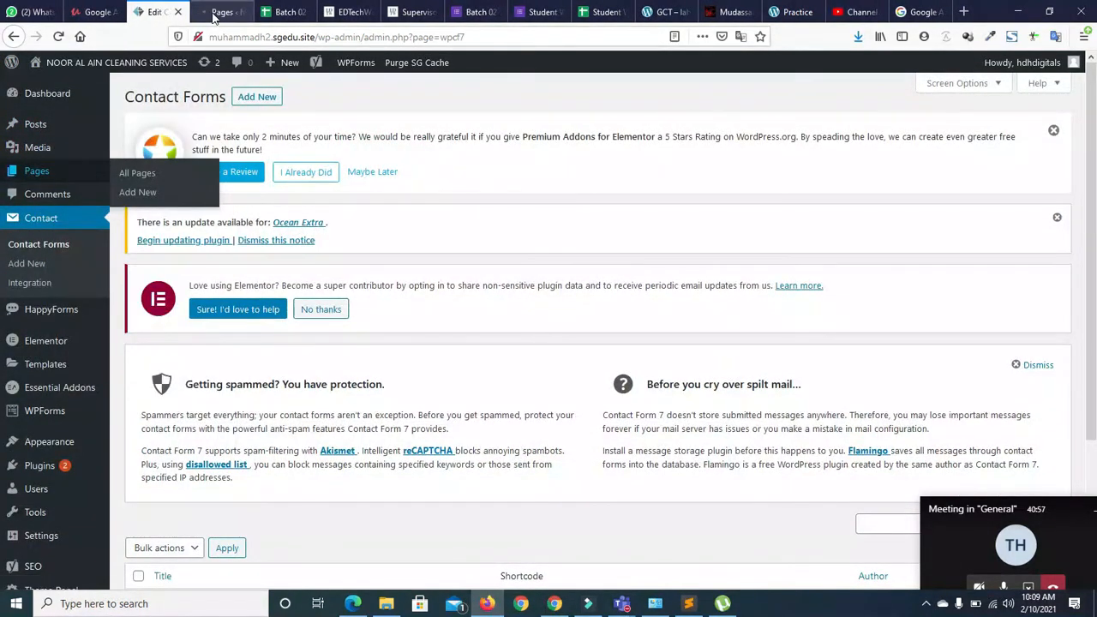
{"action": "left_click", "coordinate": [220, 17]}
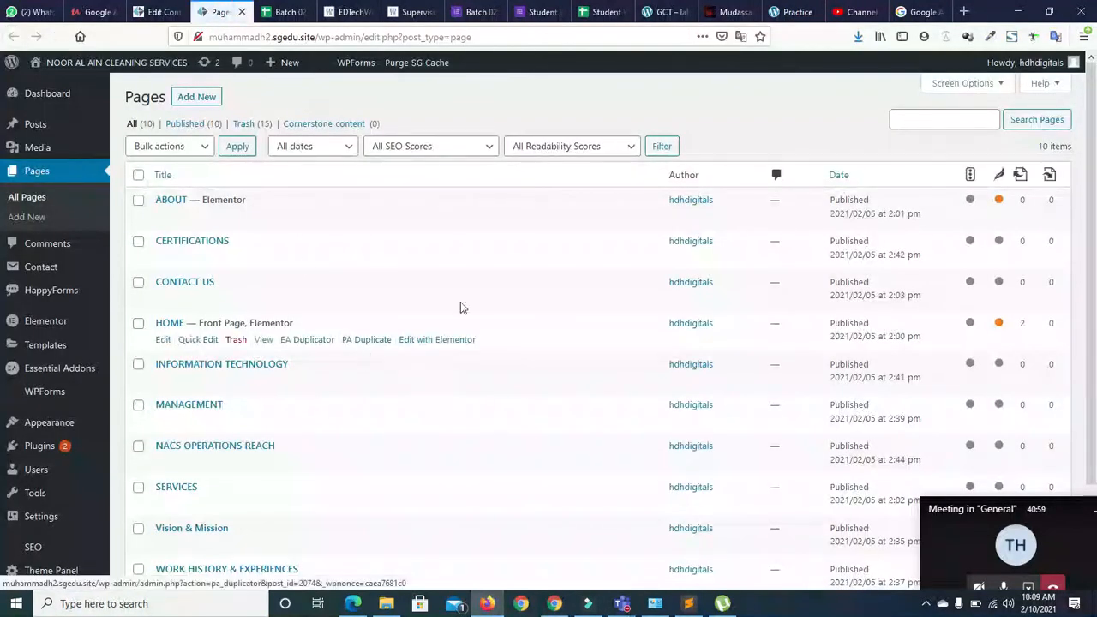
{"action": "left_click", "coordinate": [162, 300]}
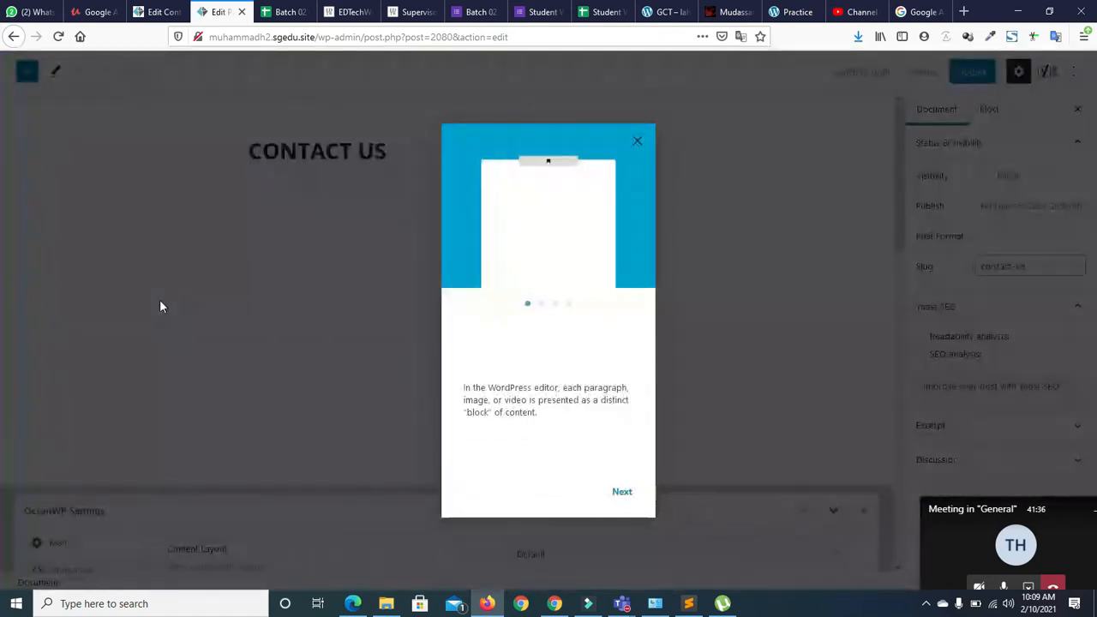
Close the welcome guide and undo a stray paste below the CONTACT US title
{"action": "left_click", "coordinate": [638, 141]}
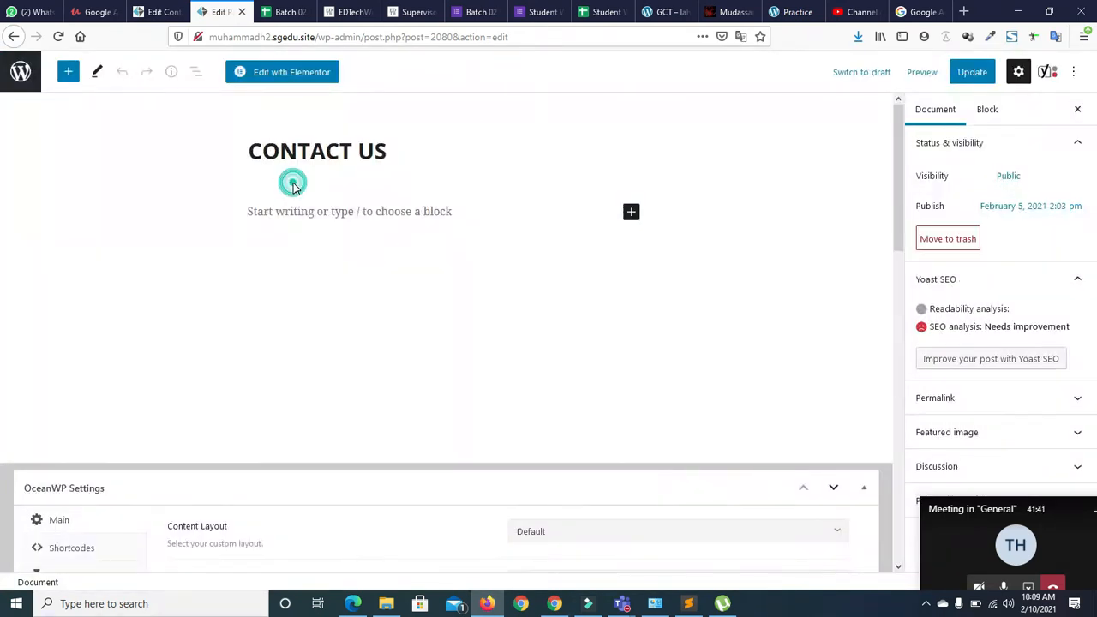
{"action": "left_click", "coordinate": [293, 210]}
{"action": "key", "text": "ctrl+v"}
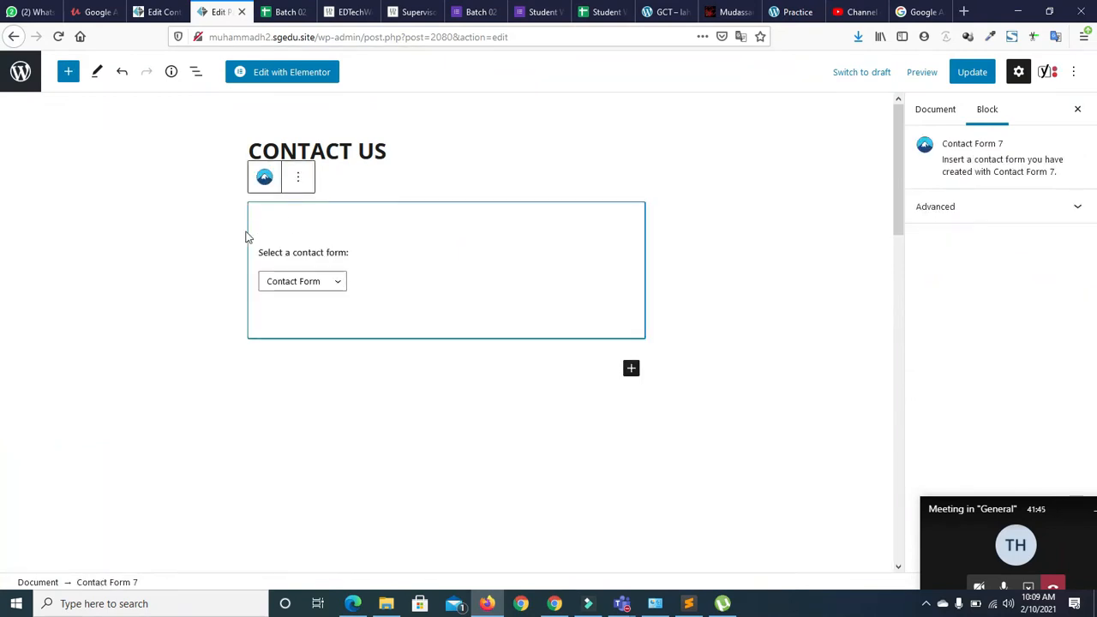
{"action": "left_click", "coordinate": [183, 311]}
{"action": "left_click", "coordinate": [229, 266]}
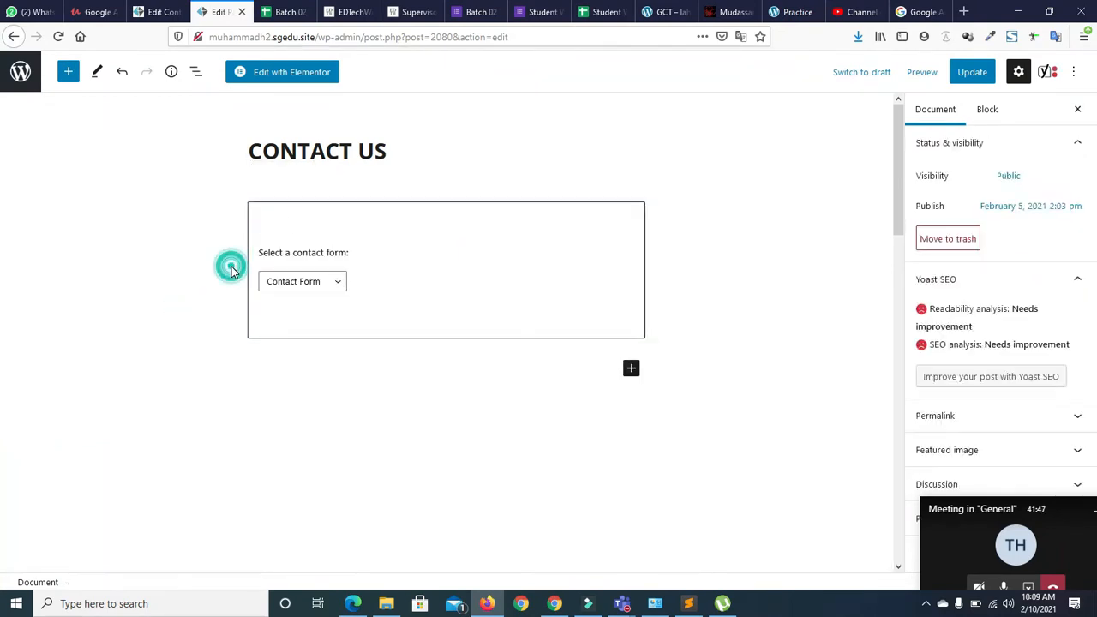
{"action": "key", "text": "ctrl+z"}
Add a Contact Form 7 block set to 'contact form', update the page, and view it
{"action": "left_click", "coordinate": [630, 212]}
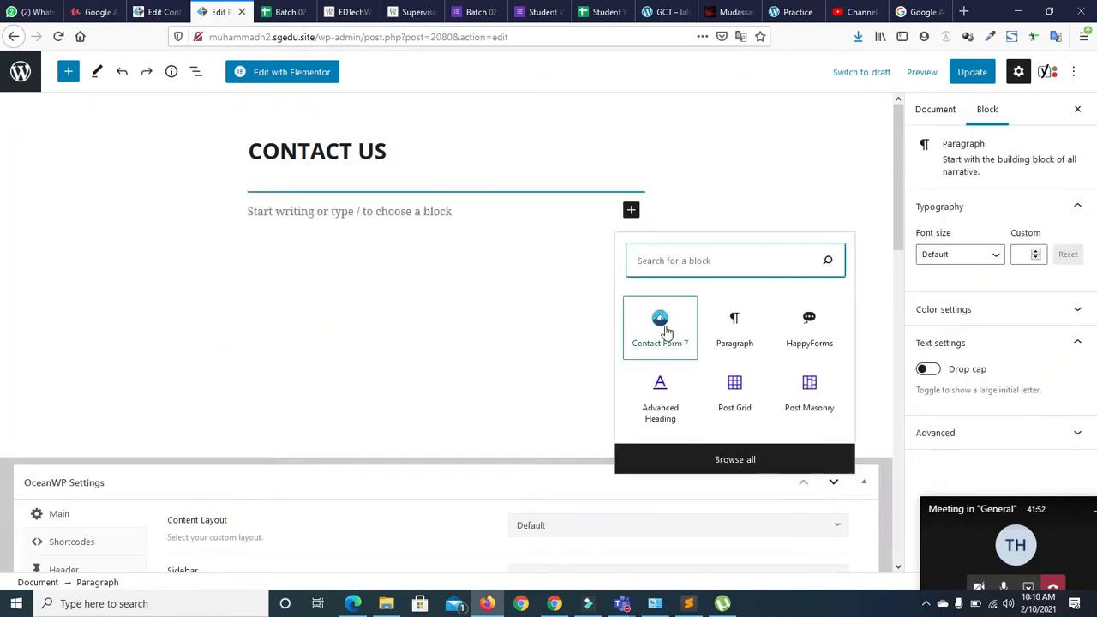
{"action": "left_click", "coordinate": [667, 335]}
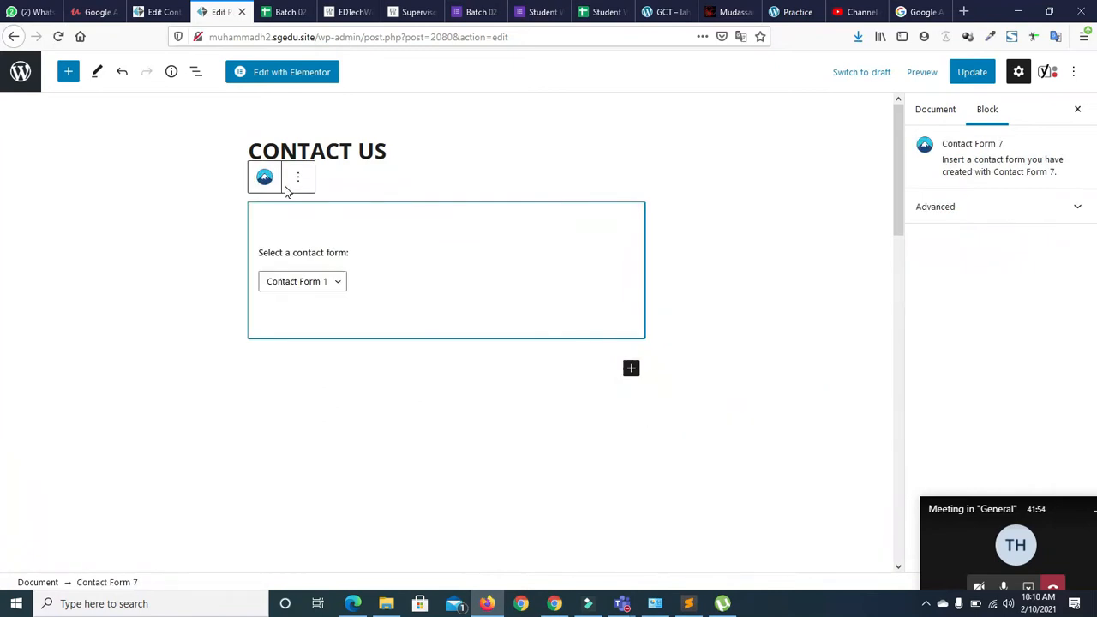
{"action": "left_click", "coordinate": [334, 286]}
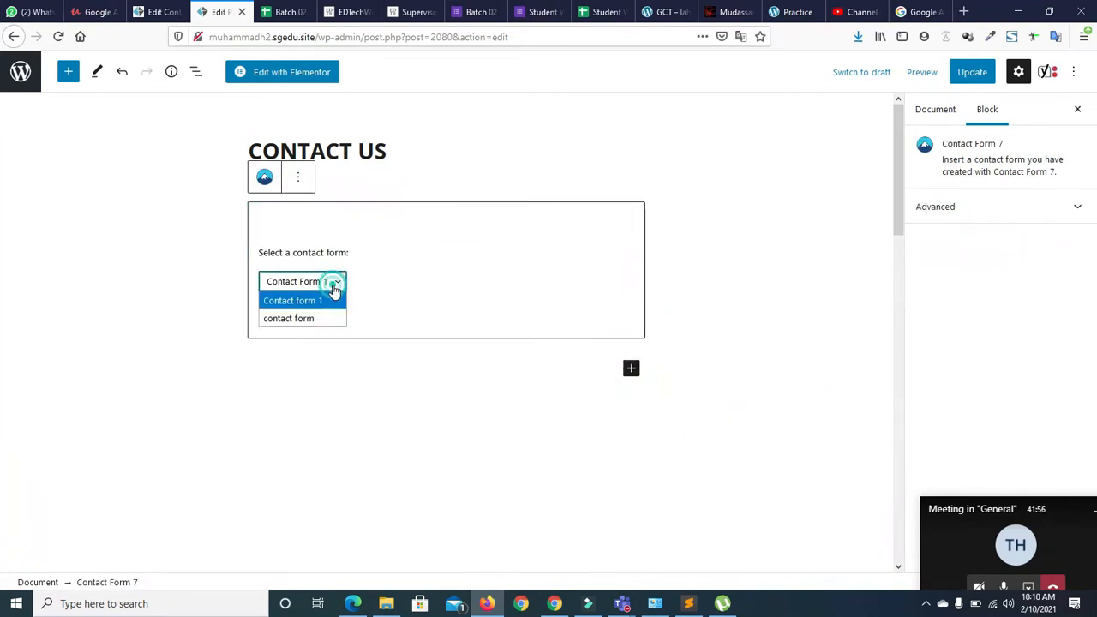
{"action": "left_click", "coordinate": [305, 323]}
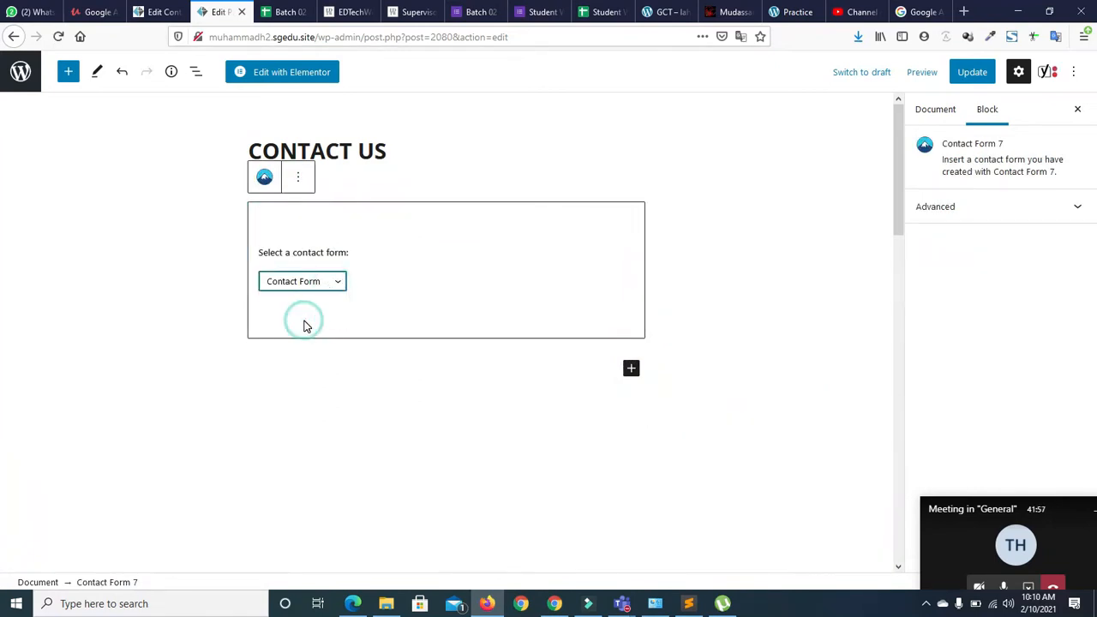
{"action": "left_click", "coordinate": [973, 73]}
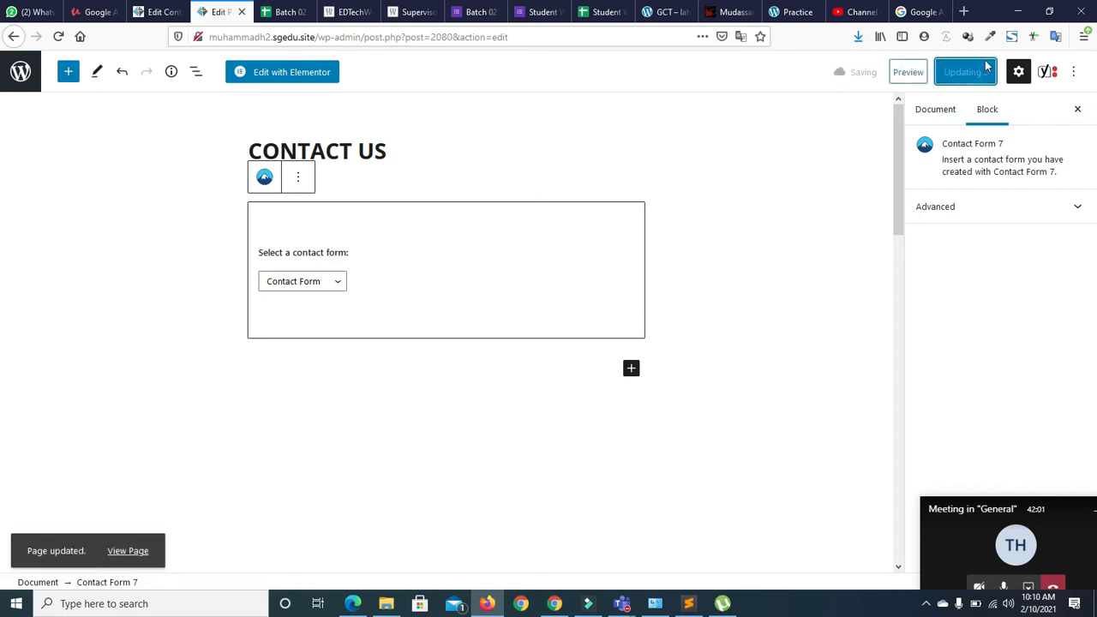
{"action": "left_click", "coordinate": [130, 548]}
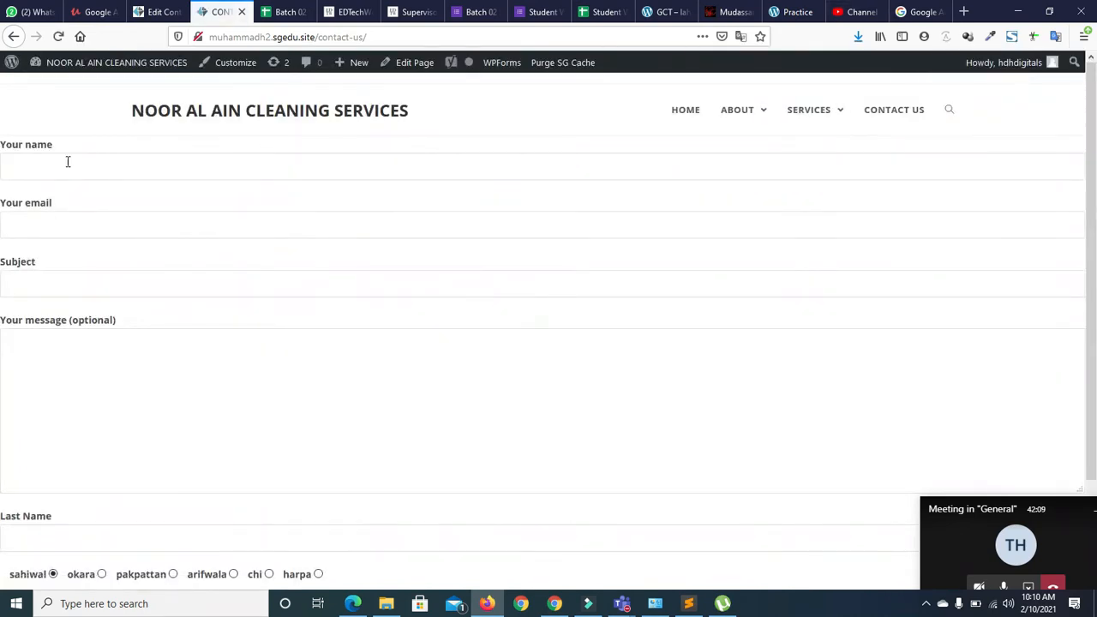
{"action": "scroll", "coordinate": [1077, 326], "scroll_direction": "down", "scroll_amount": 3}
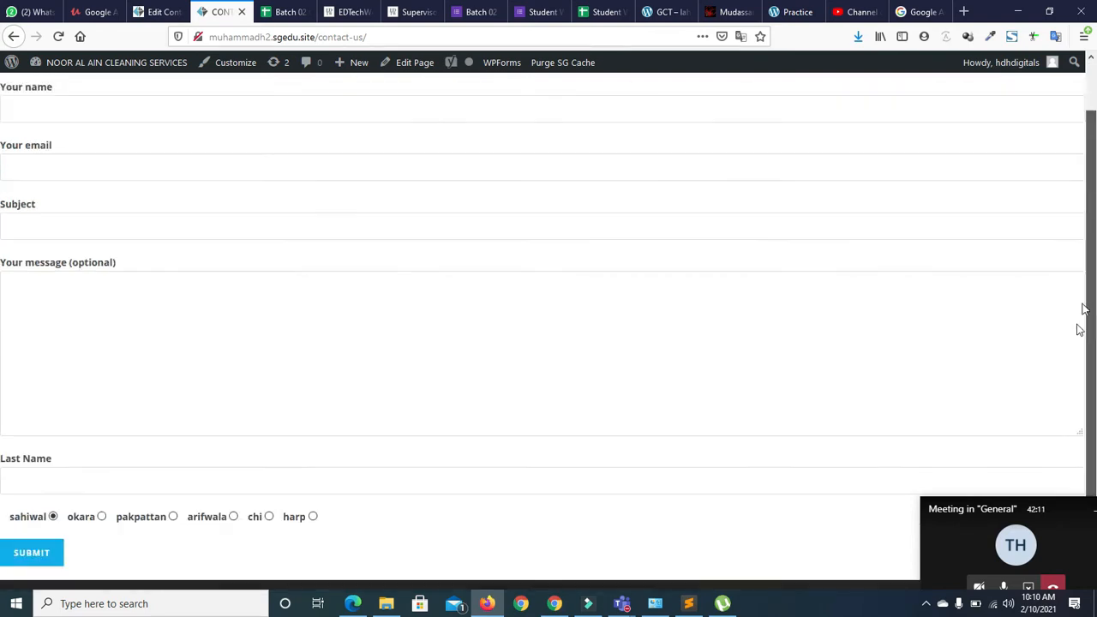
{"action": "left_click_drag", "start_coordinate": [1082, 251], "coordinate": [1090, 5]}
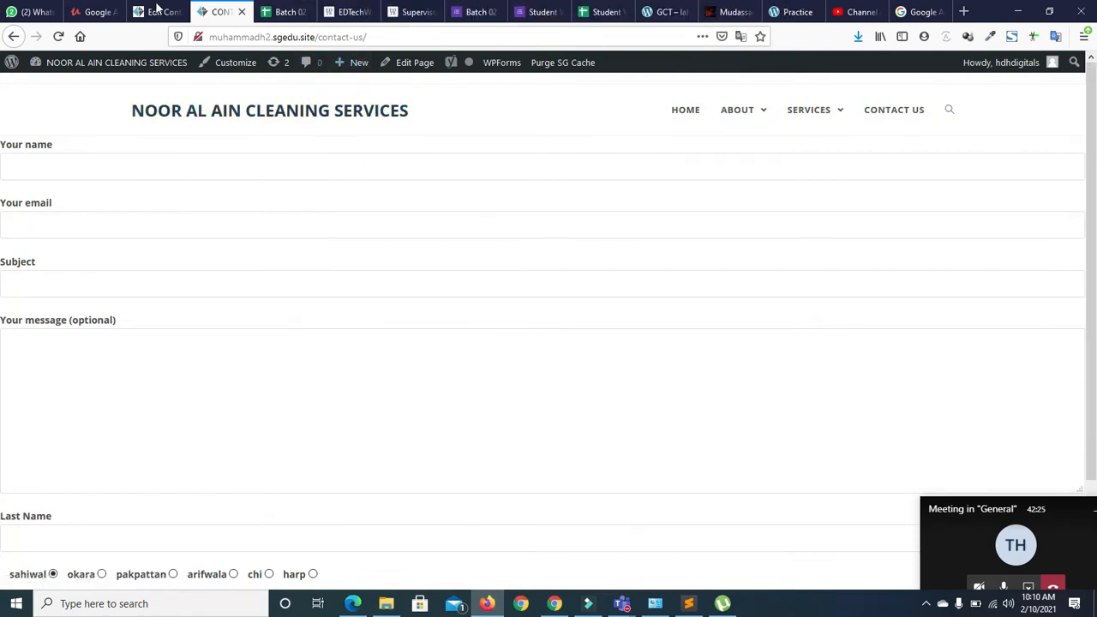
{"action": "left_click", "coordinate": [14, 36]}
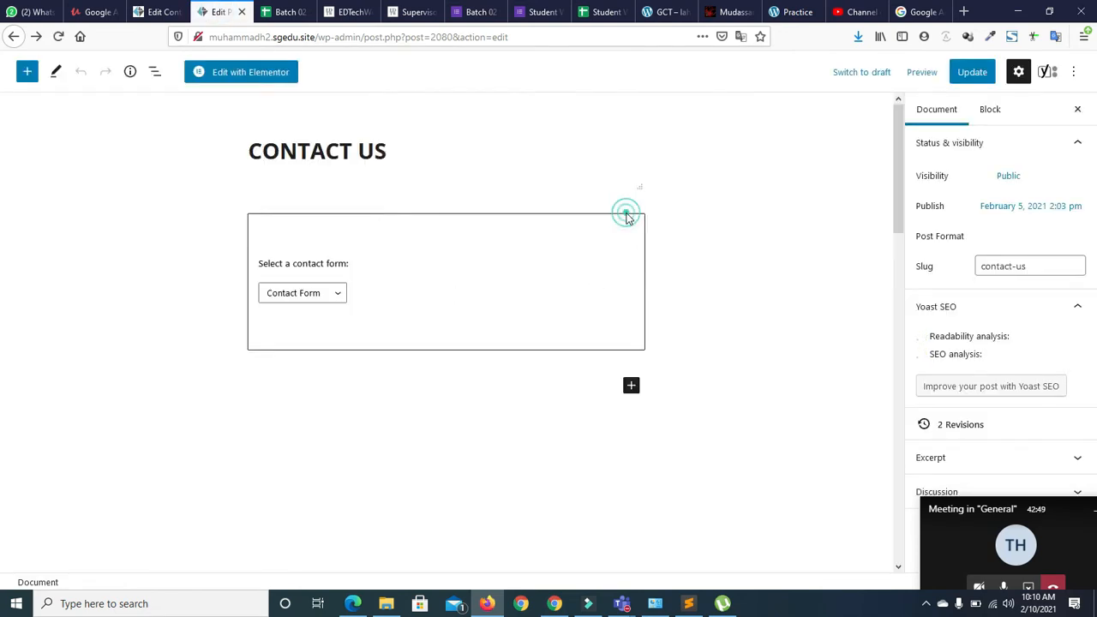
Delete the embedded contact form block and update the page
{"action": "left_click", "coordinate": [543, 264]}
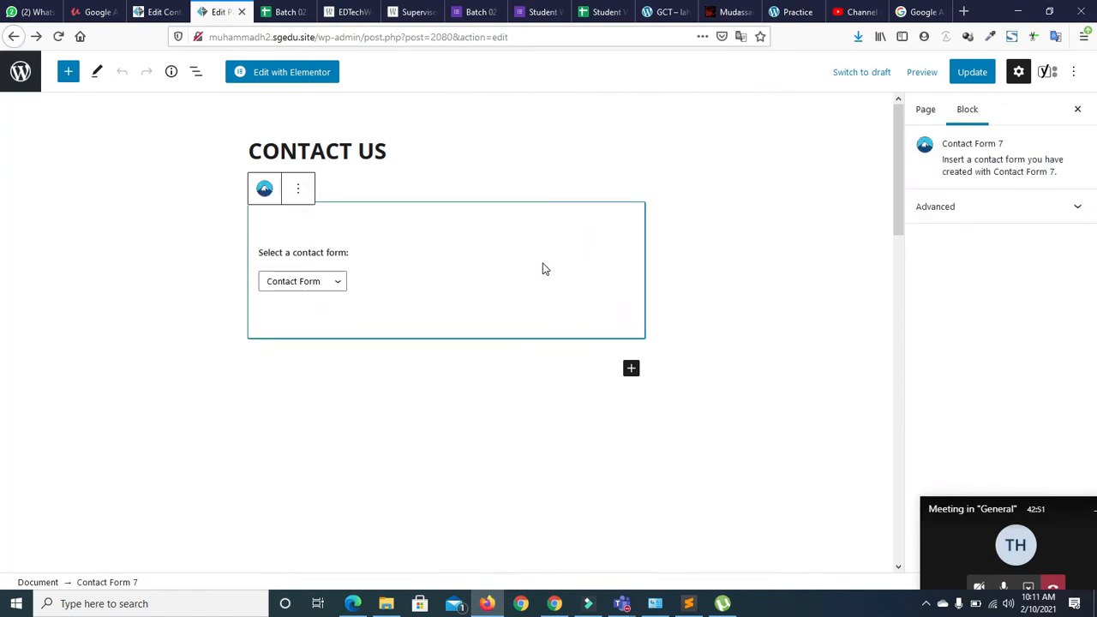
{"action": "key", "text": "Delete"}
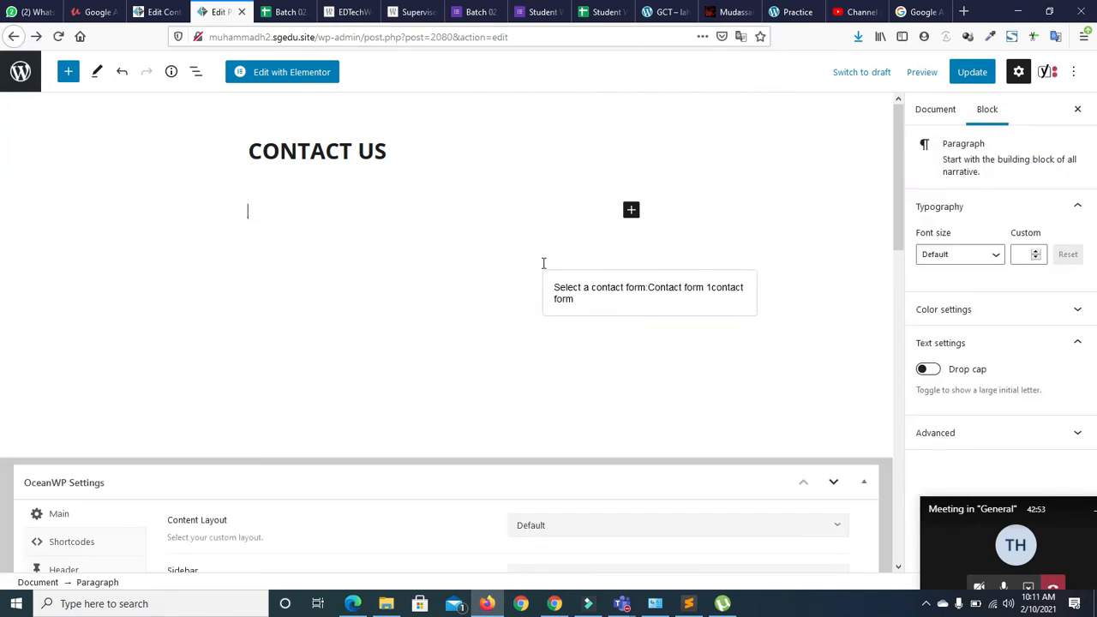
{"action": "left_click", "coordinate": [972, 73]}
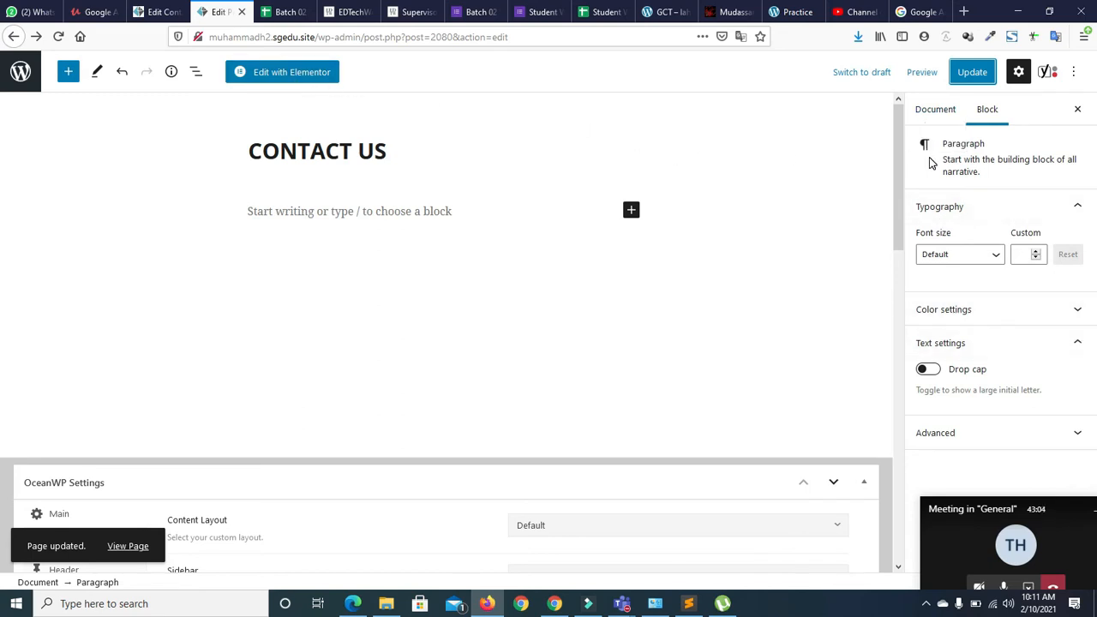
{"action": "left_click_drag", "start_coordinate": [898, 202], "coordinate": [890, 356]}
{"action": "scroll", "coordinate": [818, 238], "scroll_direction": "up", "scroll_amount": 10}
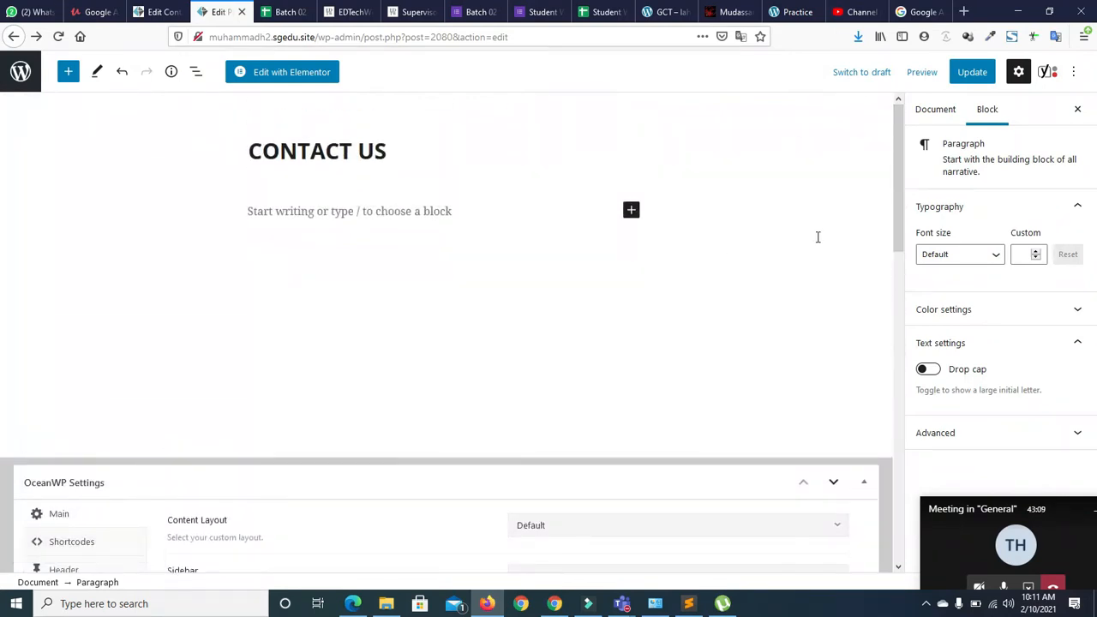
Set the page template to Elementor Full Width, update, and open Edit with Elementor
{"action": "left_click", "coordinate": [924, 111]}
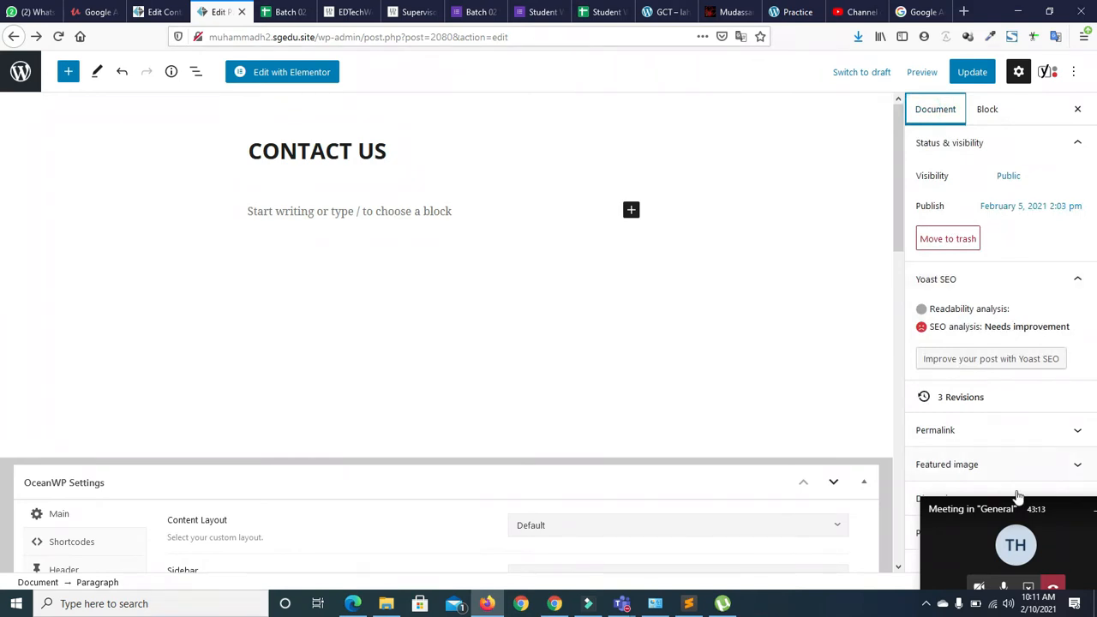
{"action": "left_click", "coordinate": [1059, 512]}
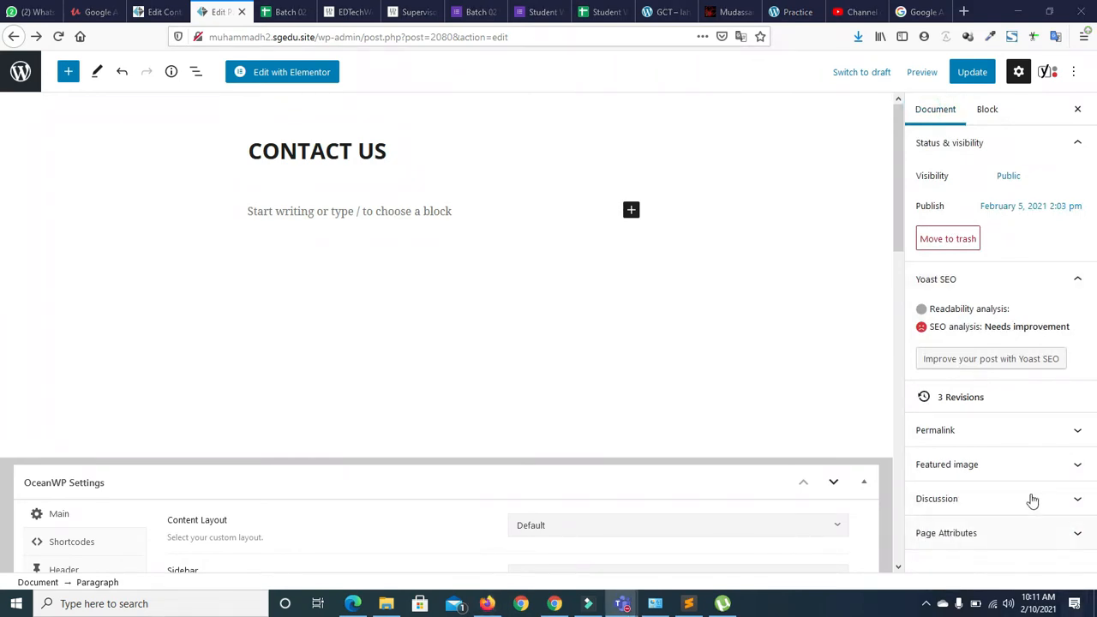
{"action": "left_click", "coordinate": [1078, 539]}
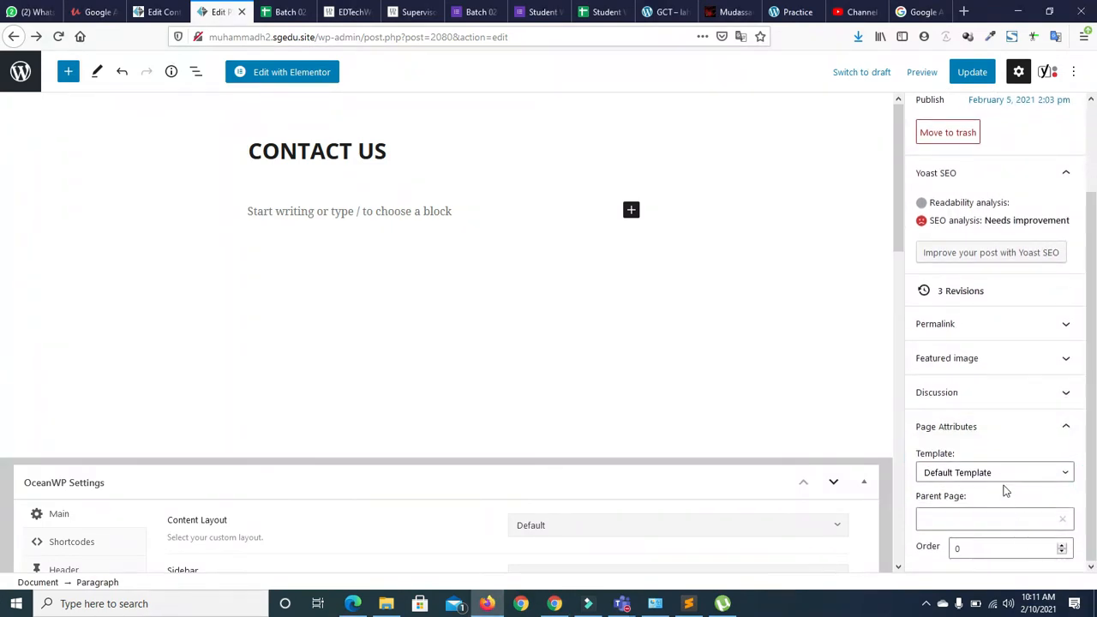
{"action": "left_click", "coordinate": [993, 474]}
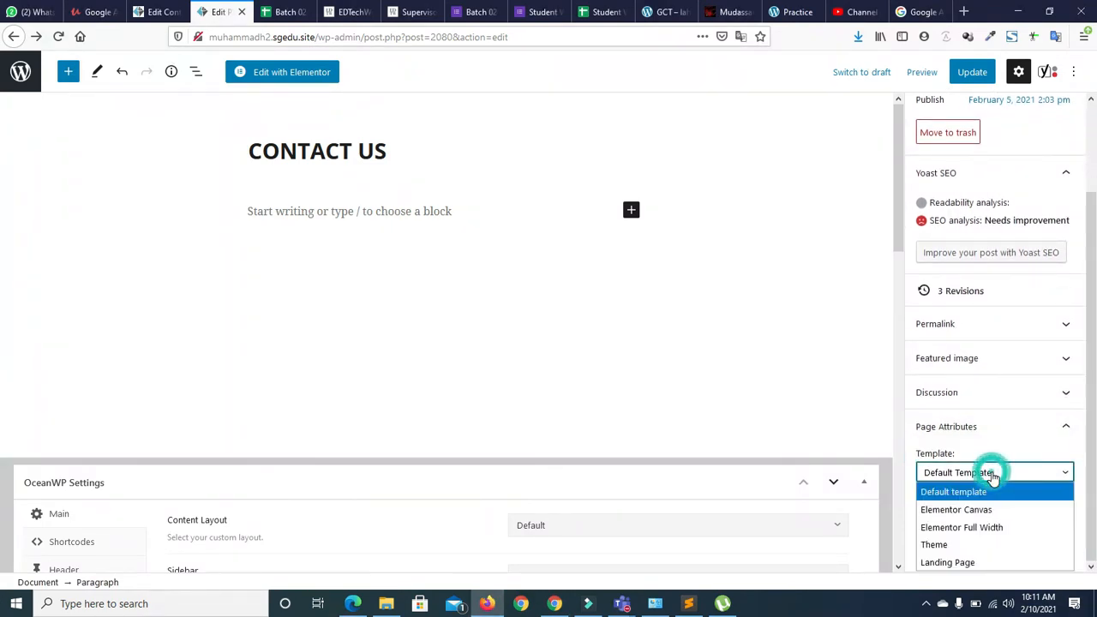
{"action": "left_click", "coordinate": [975, 526]}
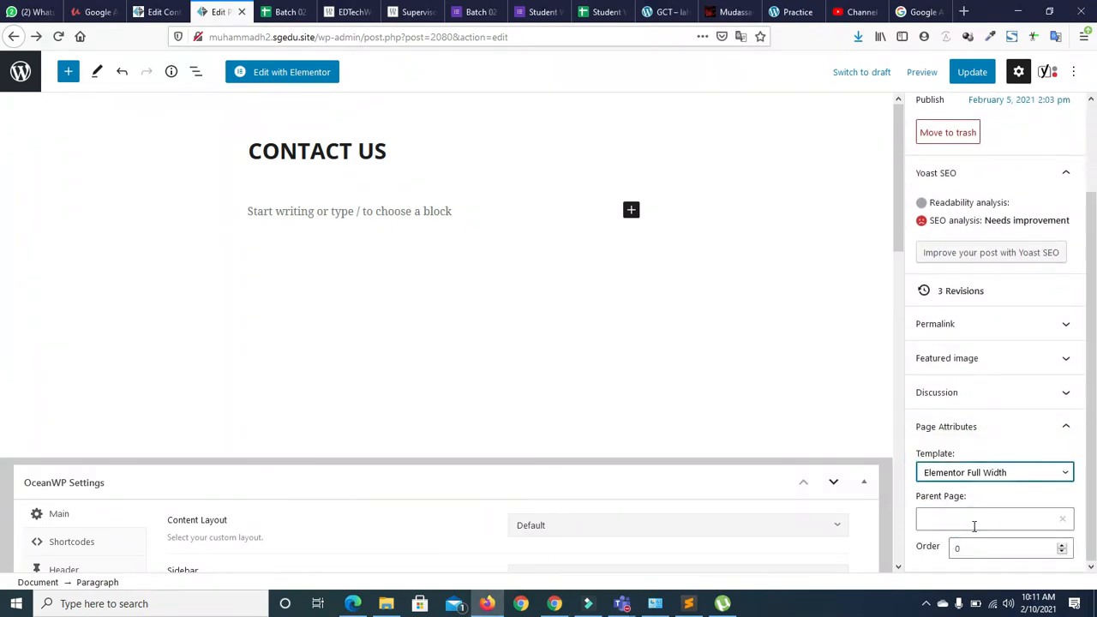
{"action": "left_click", "coordinate": [972, 75]}
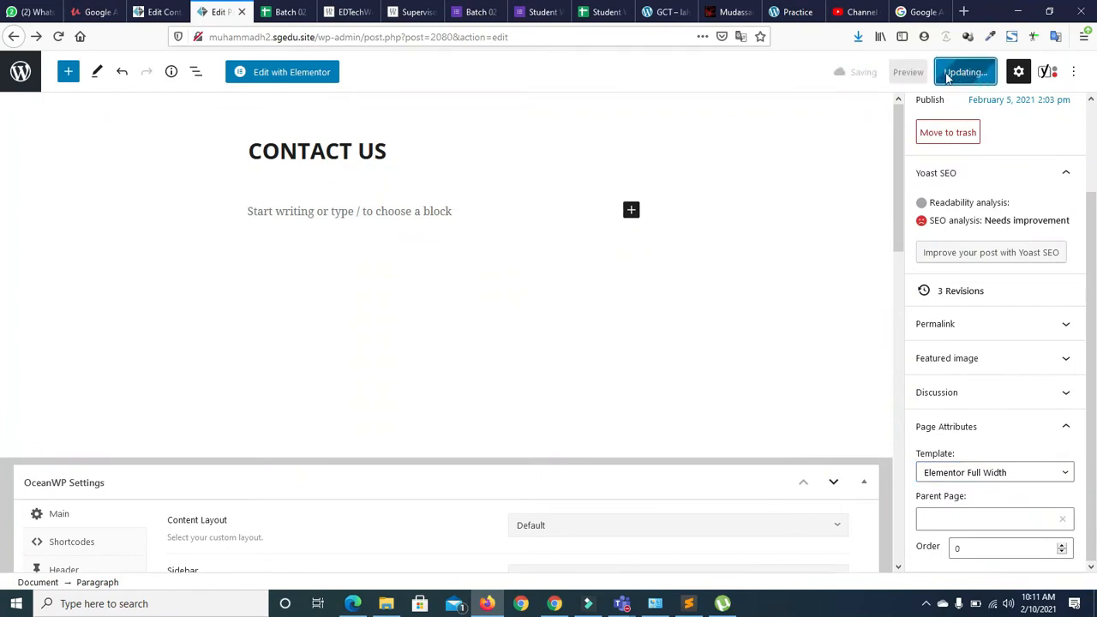
{"action": "left_click", "coordinate": [278, 74]}
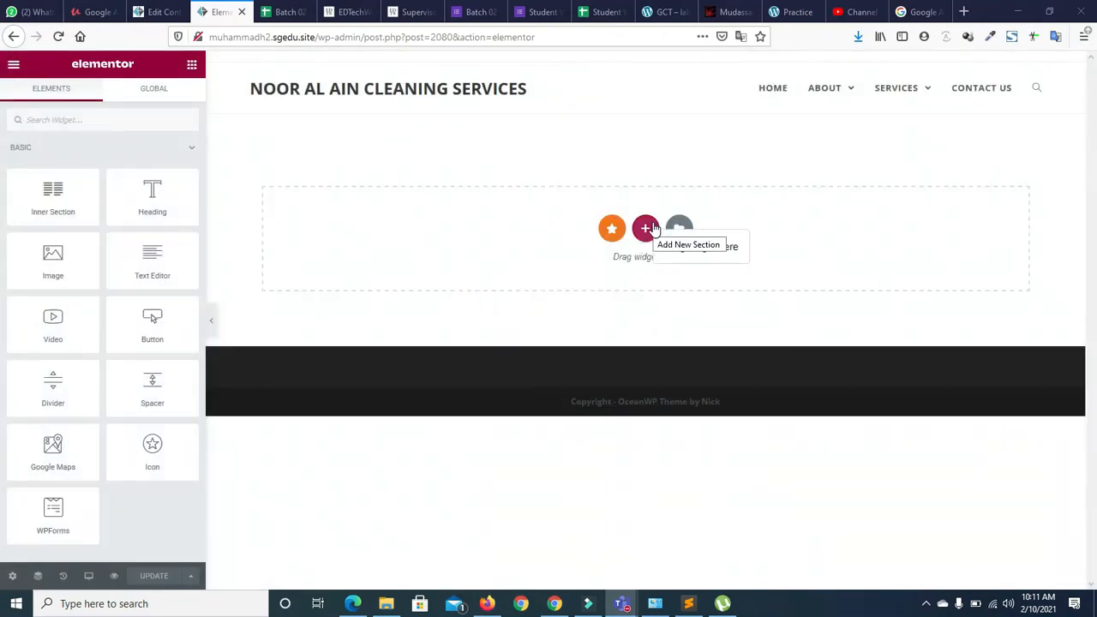
Add and delete a trial two-column section, then drop a Heading widget onto the page
{"action": "left_click", "coordinate": [644, 231]}
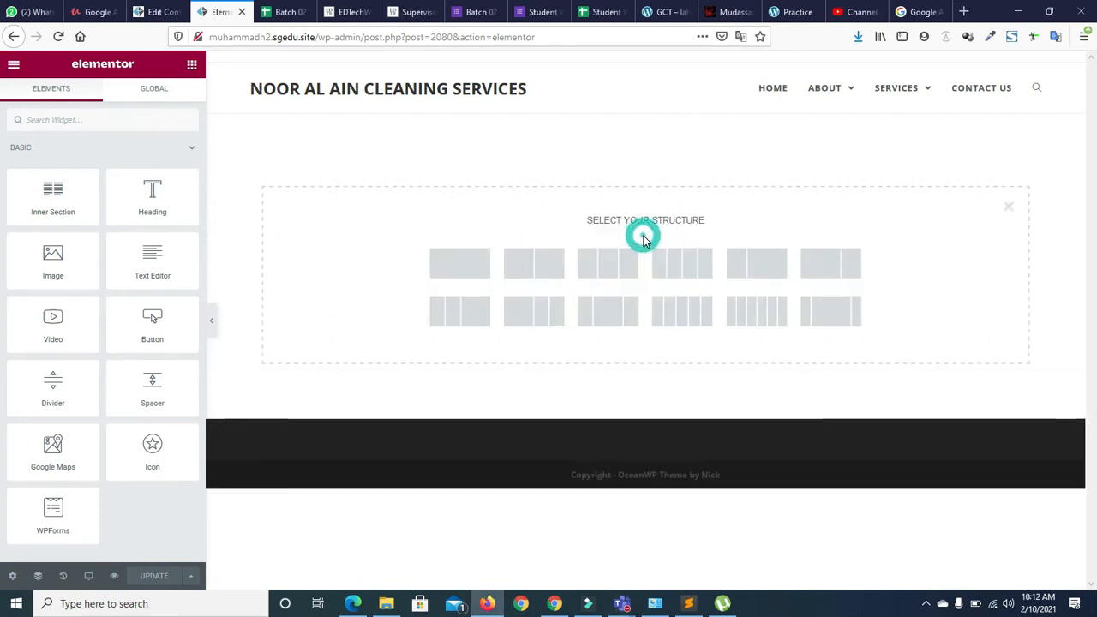
{"action": "left_click", "coordinate": [534, 268]}
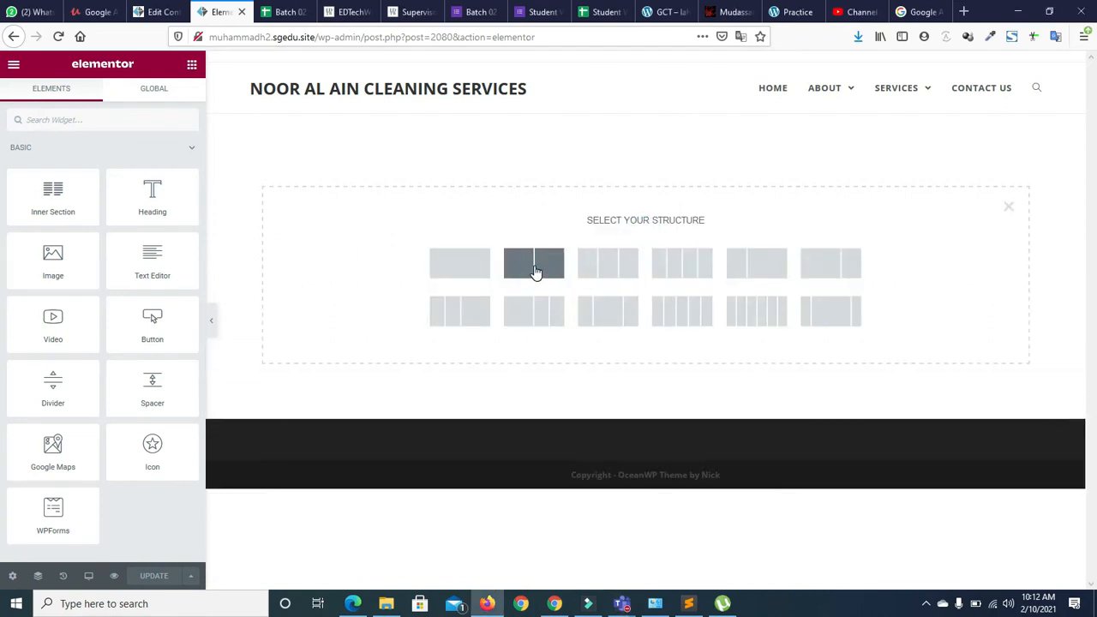
{"action": "left_click", "coordinate": [662, 109]}
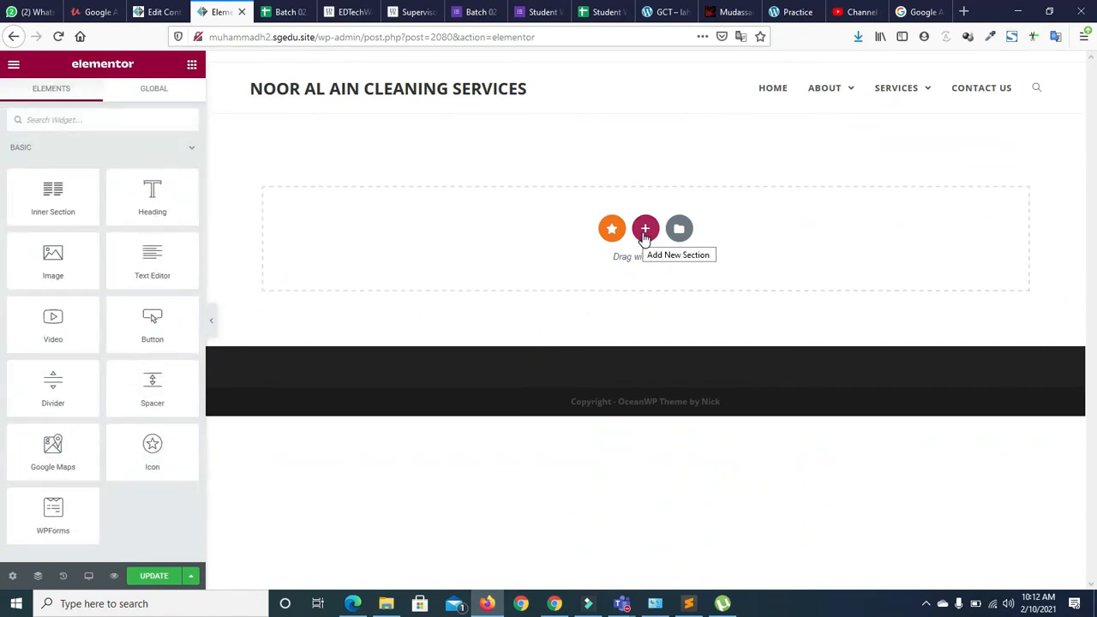
{"action": "left_click_drag", "start_coordinate": [136, 206], "coordinate": [581, 199]}
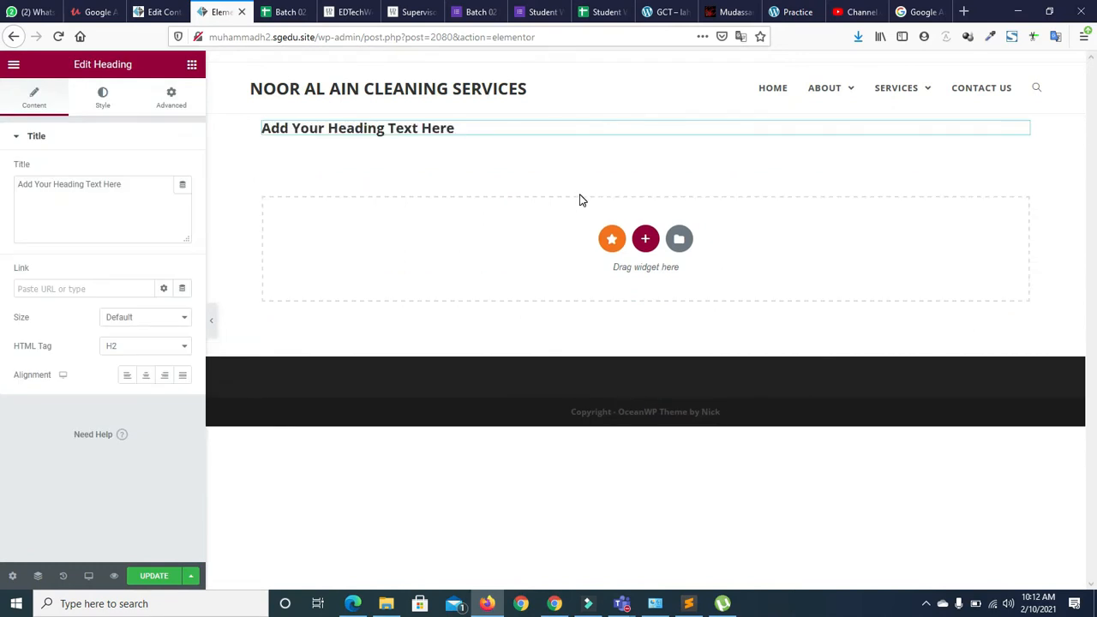
Replace the heading's placeholder title with 'Contact Form'
{"action": "left_click", "coordinate": [109, 178]}
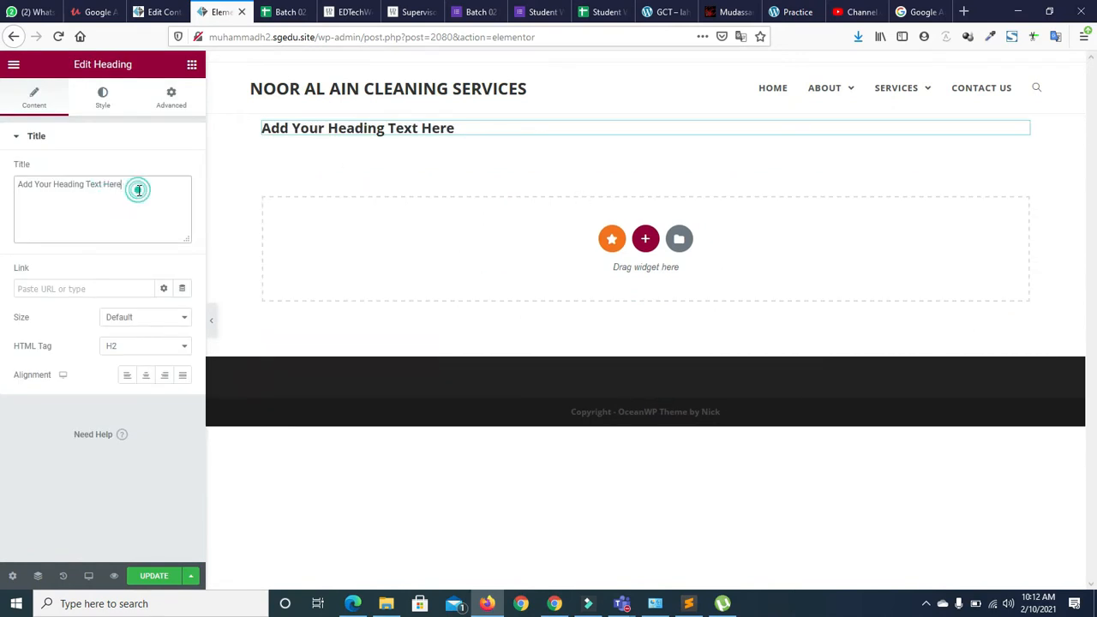
{"action": "triple_click", "coordinate": [140, 188]}
{"action": "type", "text": "Con"}
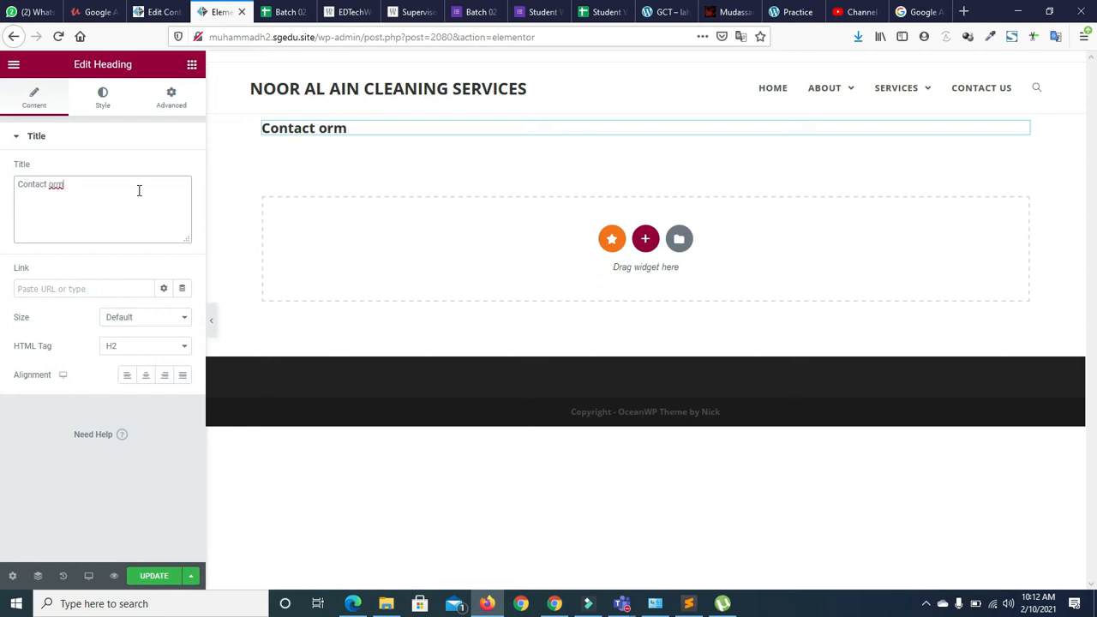
{"action": "type", "text": "tact From"}
Style the heading text in the Primary global colour at size 43
{"action": "left_click", "coordinate": [102, 96]}
{"action": "left_click", "coordinate": [163, 171]}
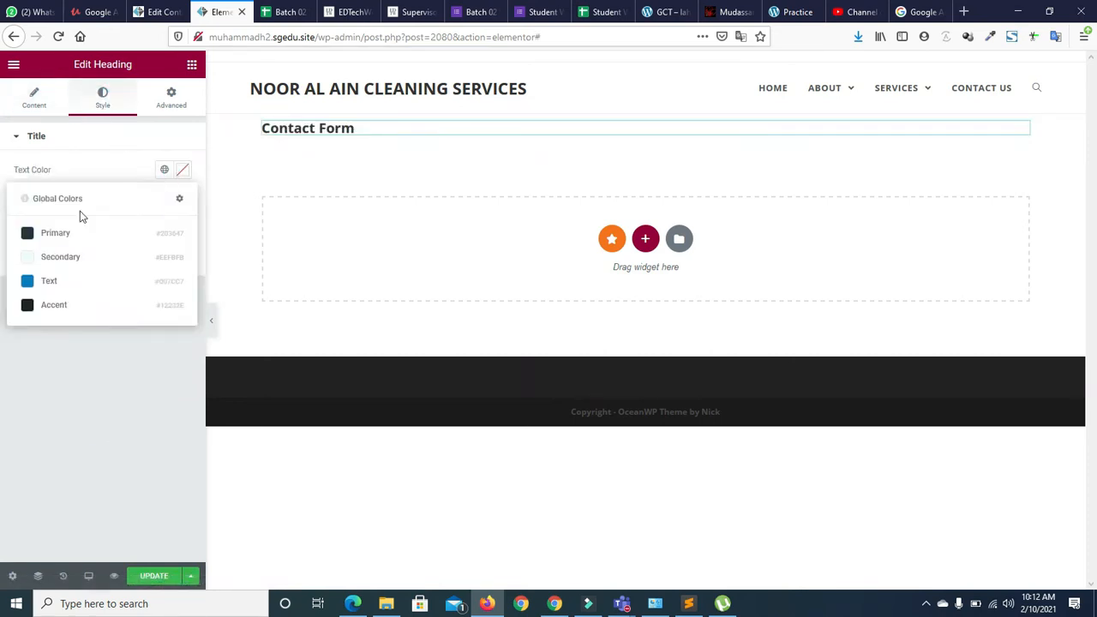
{"action": "left_click", "coordinate": [63, 232]}
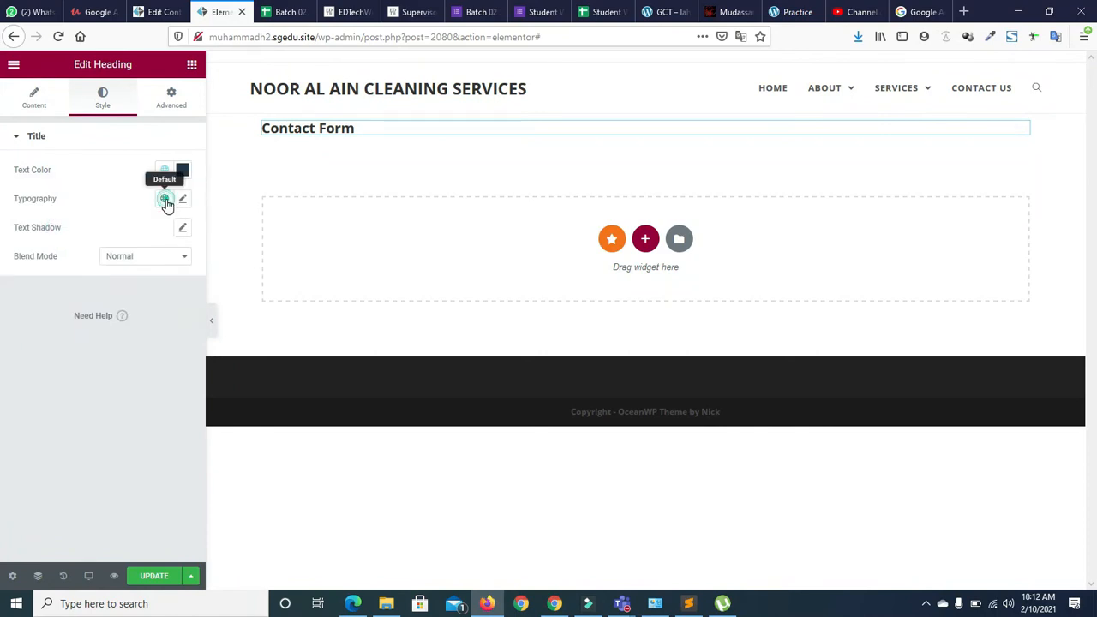
{"action": "left_click", "coordinate": [164, 199]}
{"action": "left_click", "coordinate": [182, 199]}
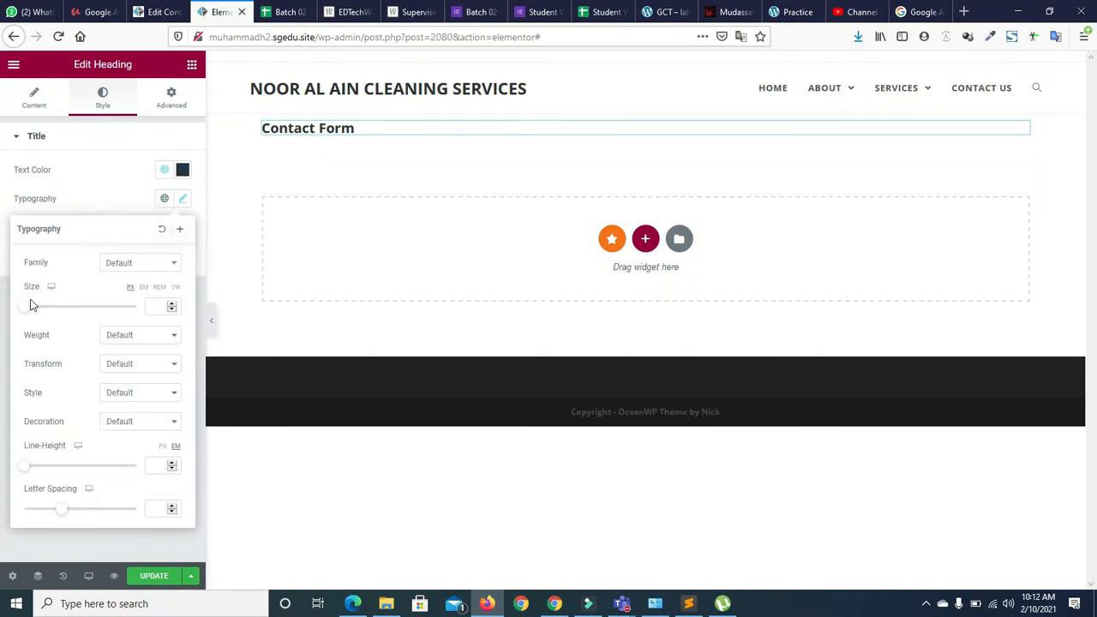
{"action": "left_click_drag", "start_coordinate": [25, 308], "coordinate": [48, 309]}
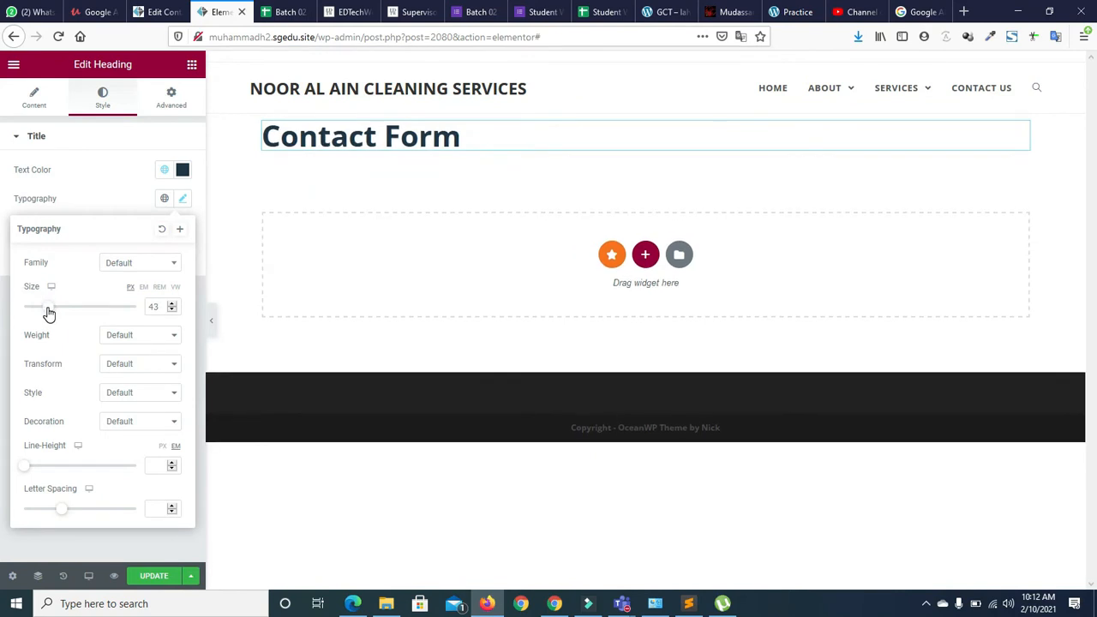
{"action": "left_click", "coordinate": [106, 174]}
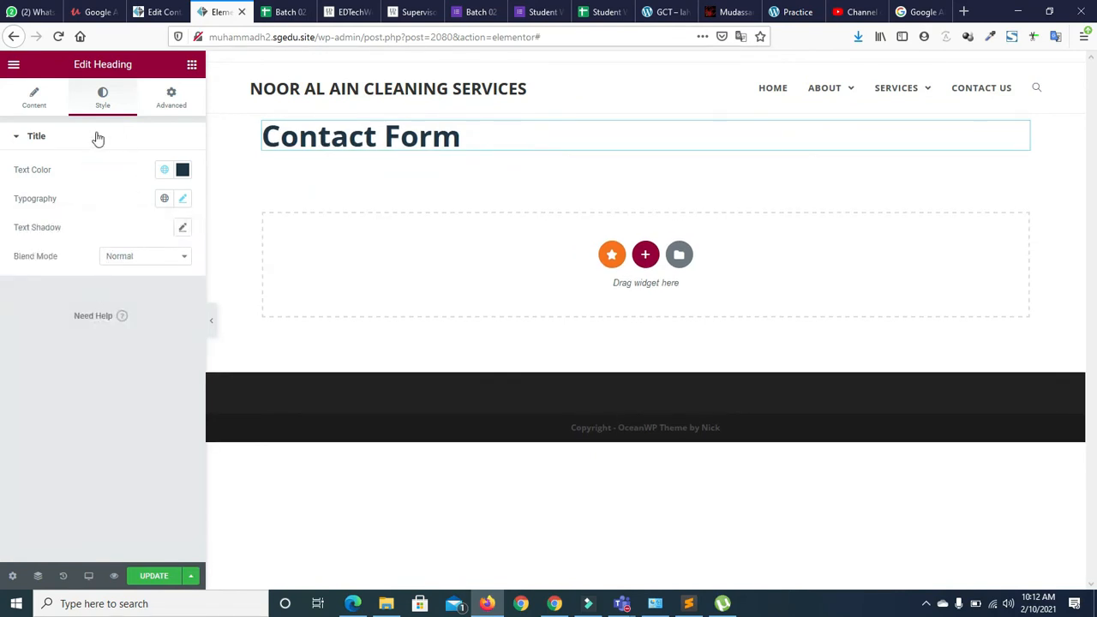
Centre the heading and give it an unlinked 20 px top margin
{"action": "left_click", "coordinate": [31, 93]}
{"action": "left_click", "coordinate": [148, 383]}
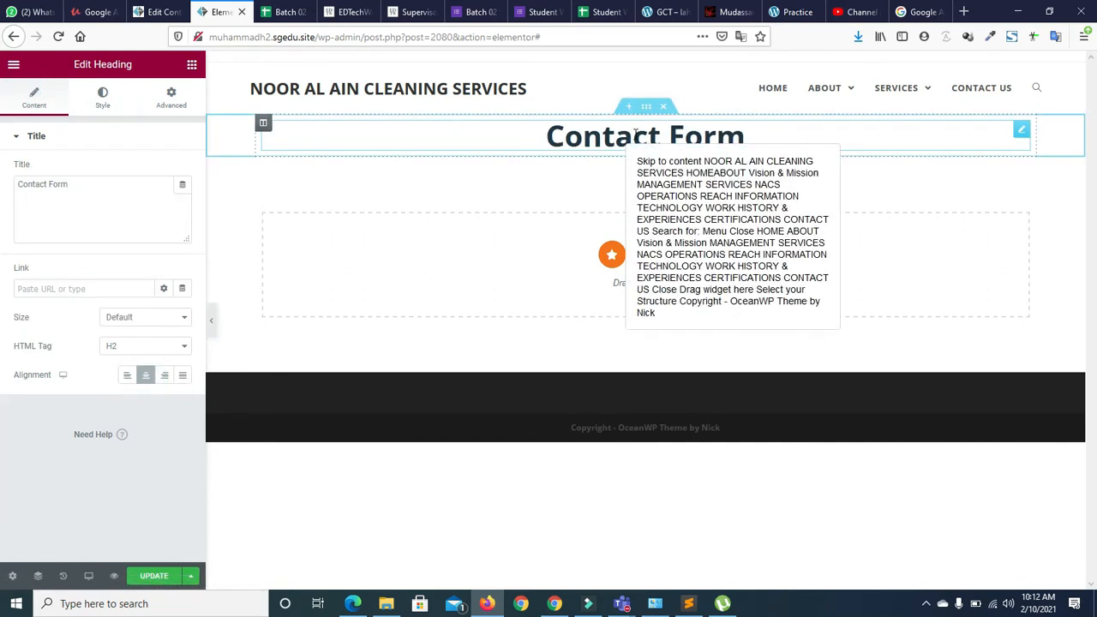
{"action": "left_click", "coordinate": [169, 97]}
{"action": "left_click", "coordinate": [163, 185]}
{"action": "left_click", "coordinate": [43, 183]}
{"action": "left_click", "coordinate": [42, 183]}
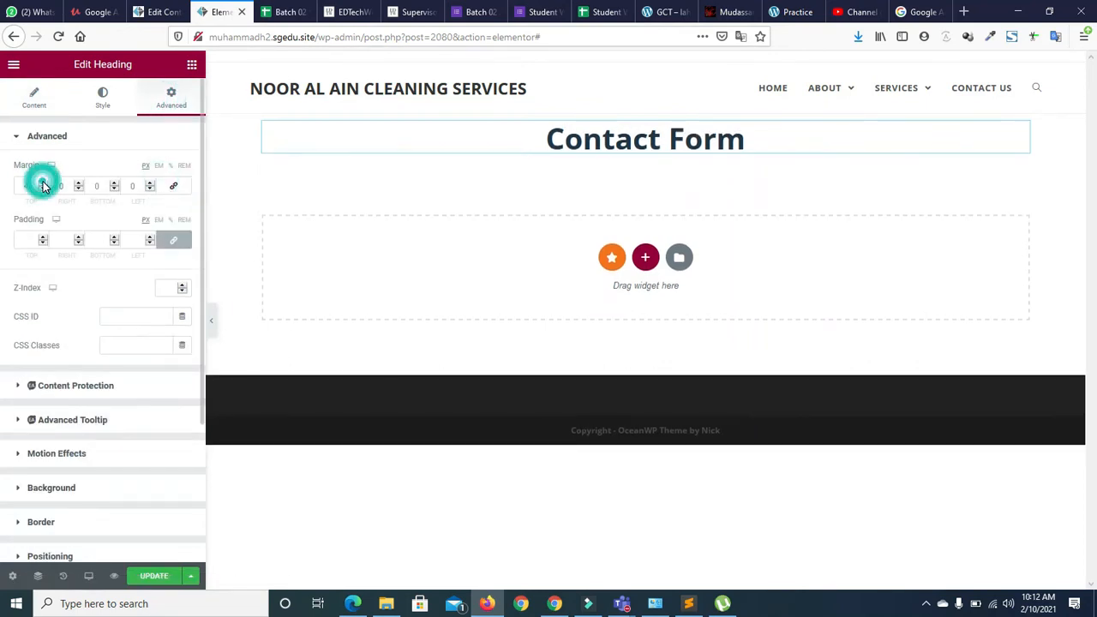
{"action": "left_click", "coordinate": [43, 184]}
{"action": "left_click", "coordinate": [43, 183]}
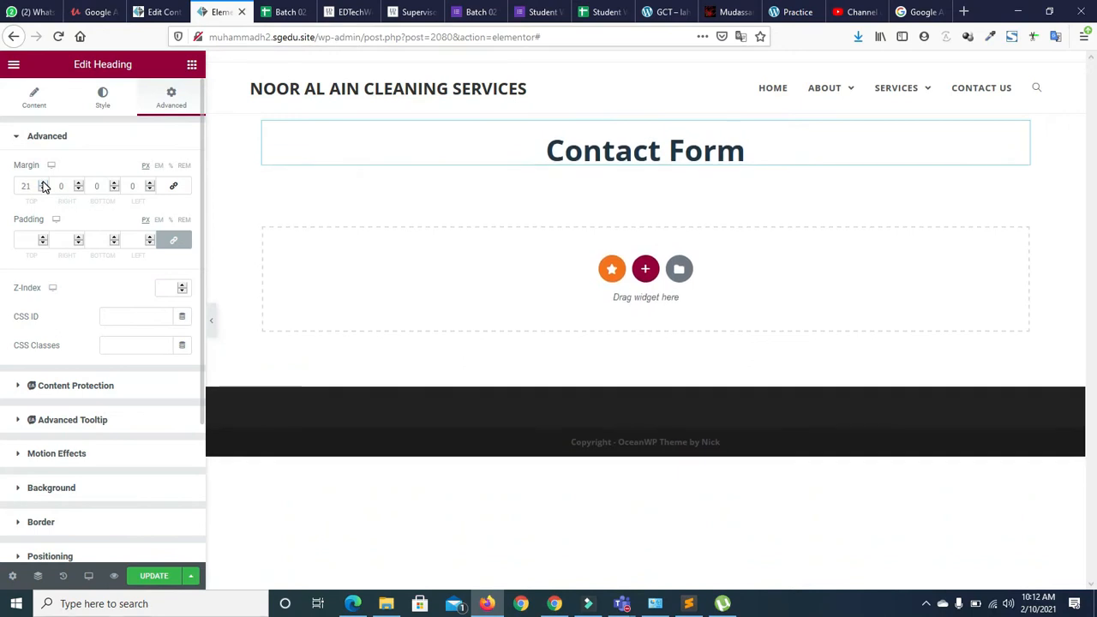
{"action": "left_click", "coordinate": [43, 189]}
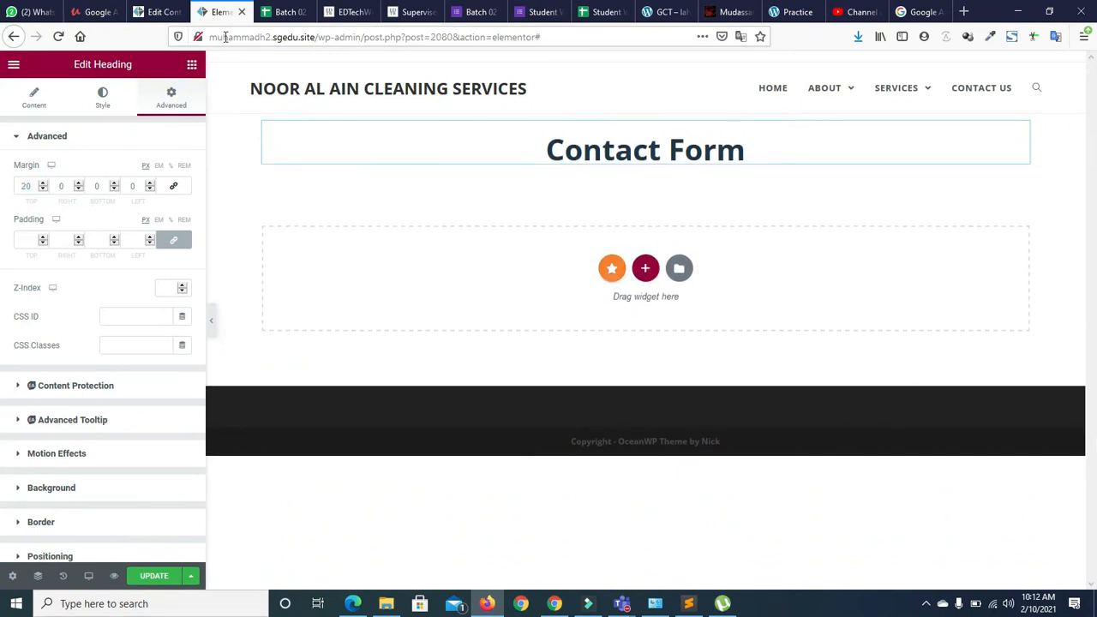
Search the widgets for 'form' and drop a WPForms widget below the 'Contact Form' heading
{"action": "left_click", "coordinate": [192, 67]}
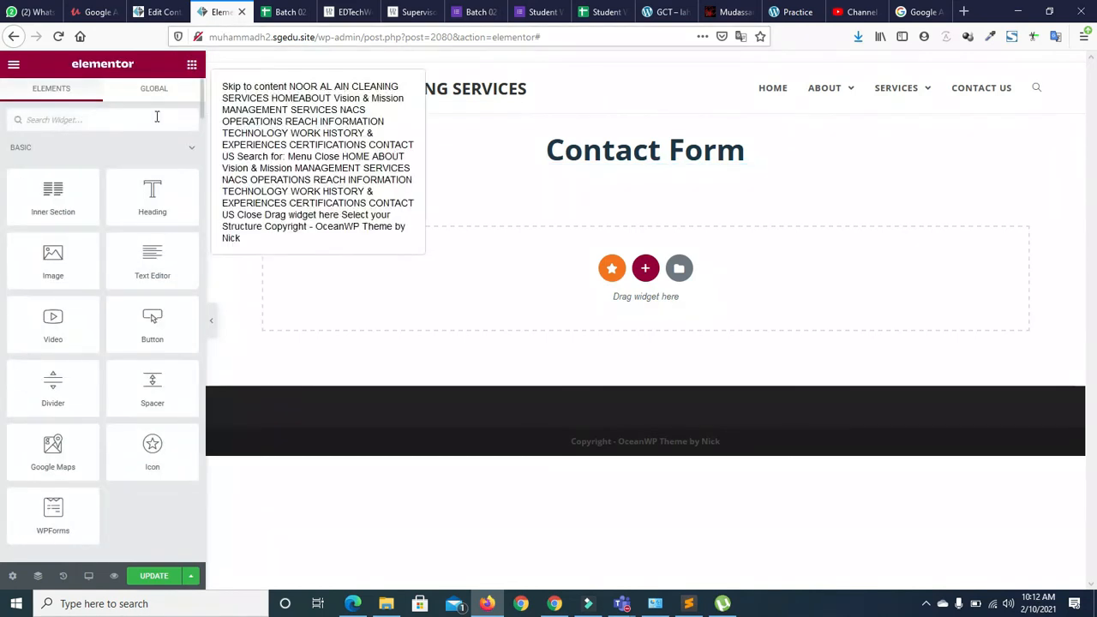
{"action": "type", "text": "f"}
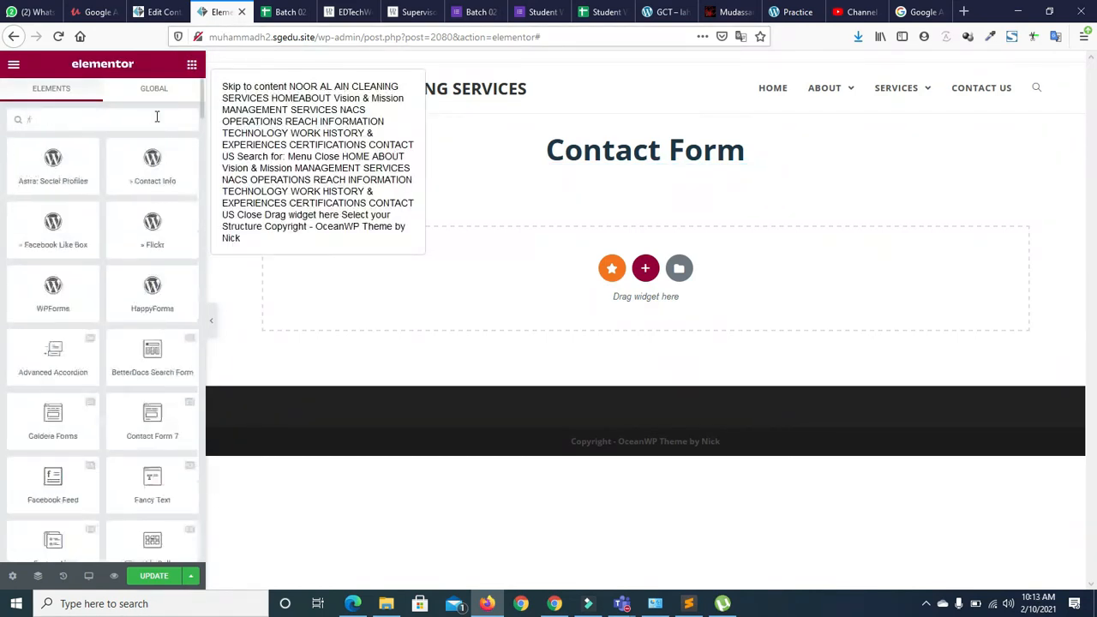
{"action": "type", "text": "orm"}
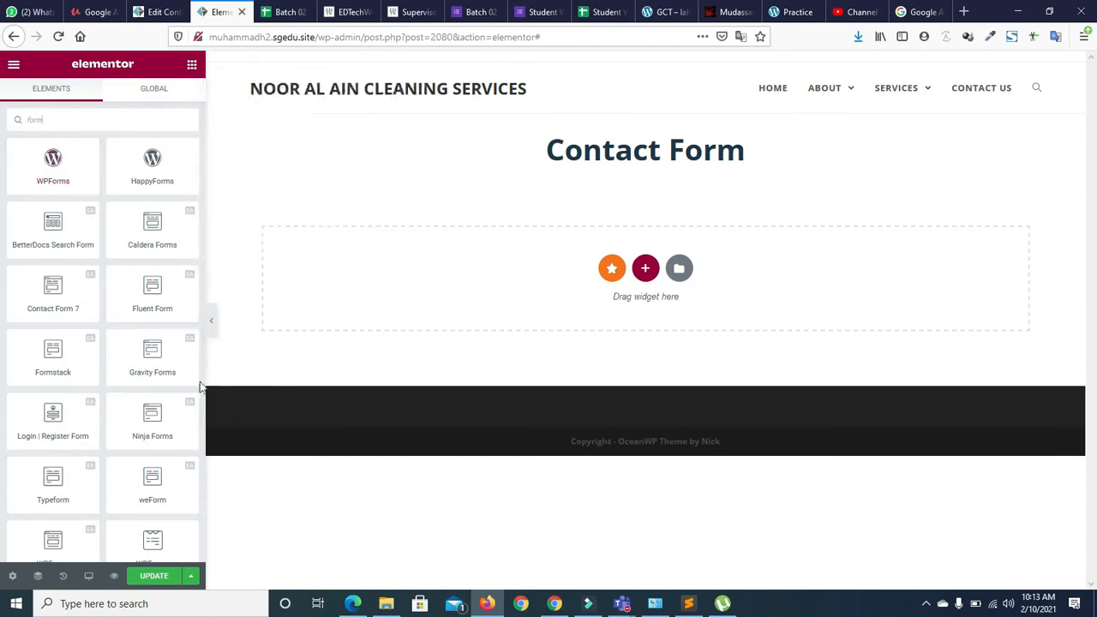
{"action": "left_click_drag", "start_coordinate": [201, 387], "coordinate": [201, 522]}
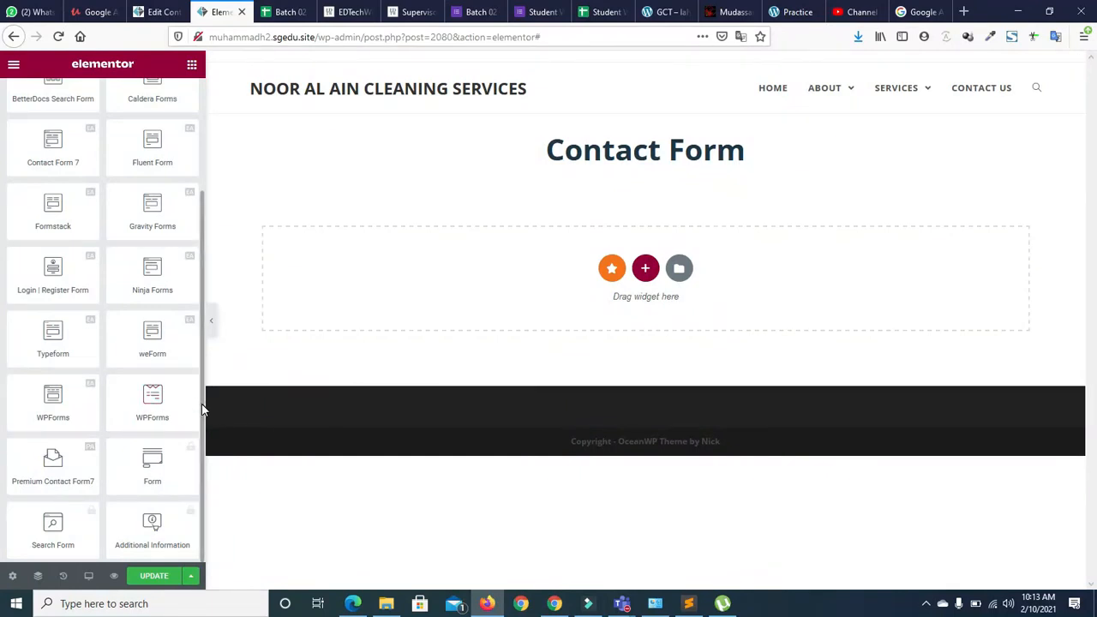
{"action": "left_click_drag", "start_coordinate": [203, 409], "coordinate": [206, 237]}
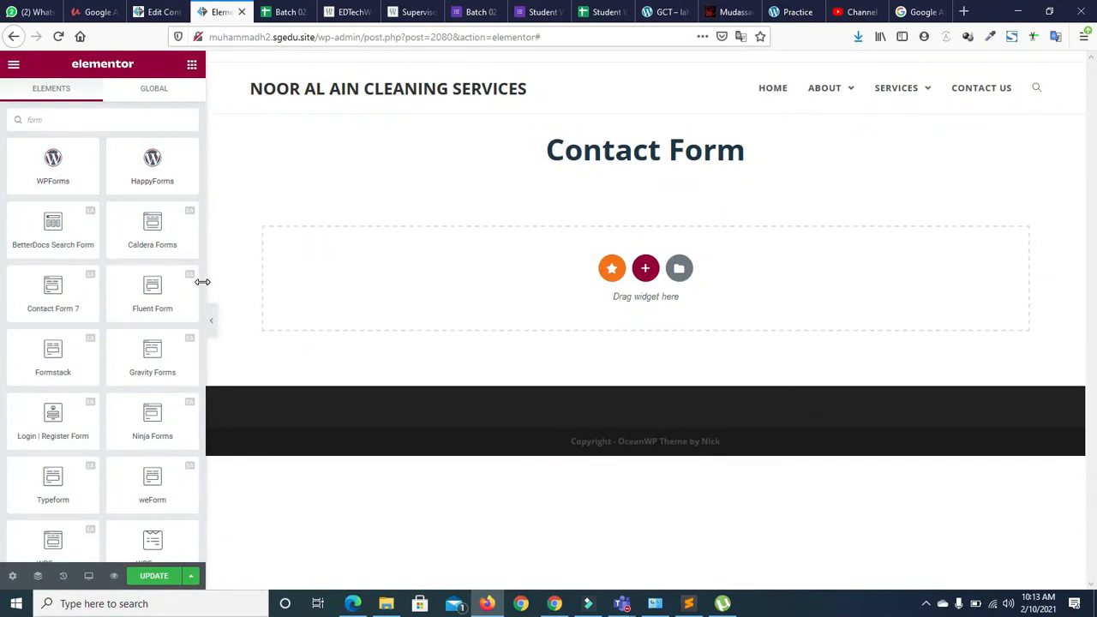
{"action": "scroll", "coordinate": [202, 343], "scroll_direction": "down", "scroll_amount": 3}
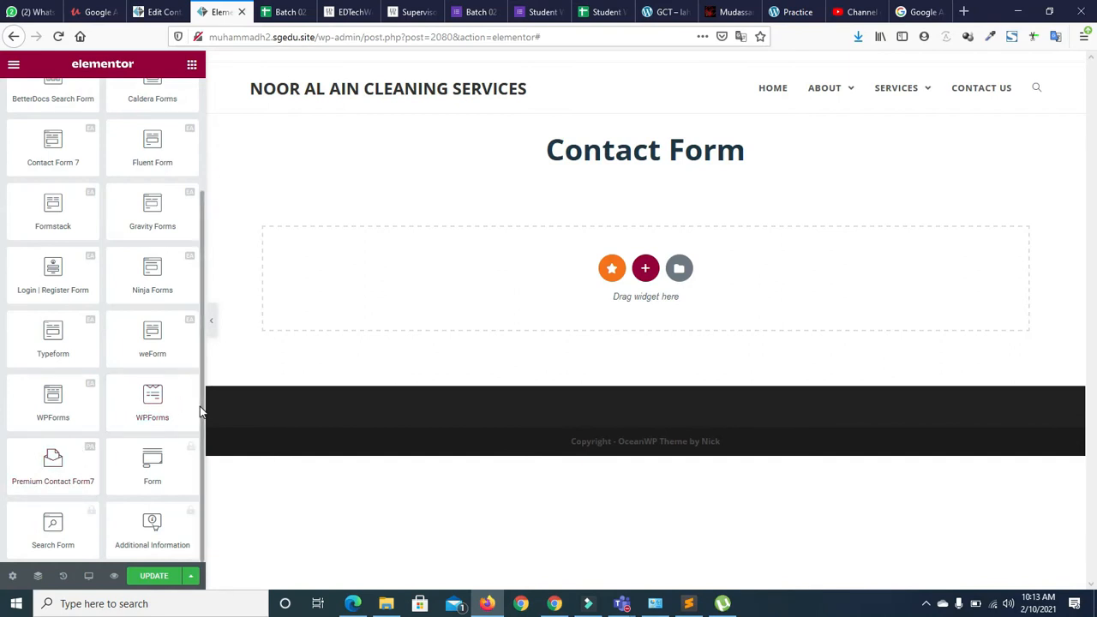
{"action": "scroll", "coordinate": [200, 404], "scroll_direction": "up", "scroll_amount": 3}
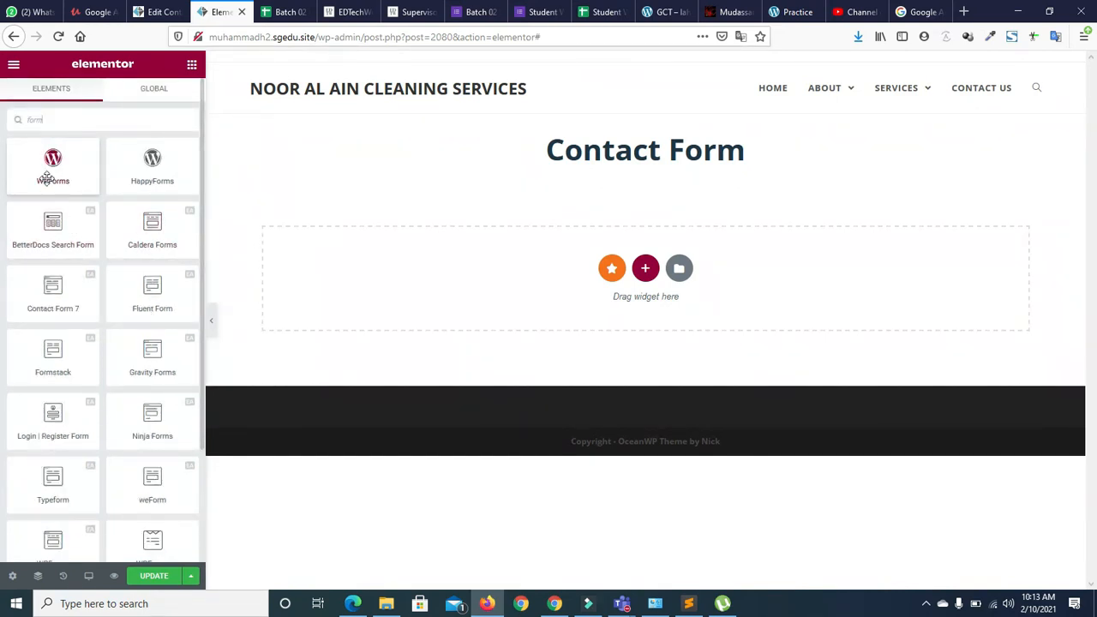
{"action": "left_click_drag", "start_coordinate": [45, 176], "coordinate": [632, 286]}
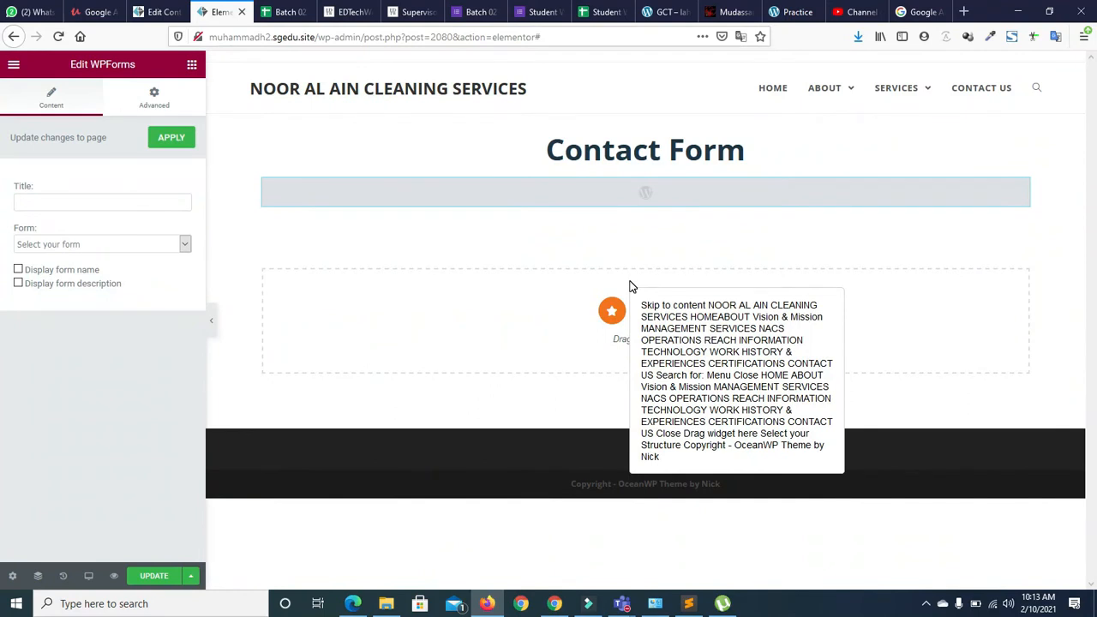
Try the WPForms Simple Contact Form, delete that widget's section, and search widgets for 'form'
{"action": "left_click", "coordinate": [183, 245]}
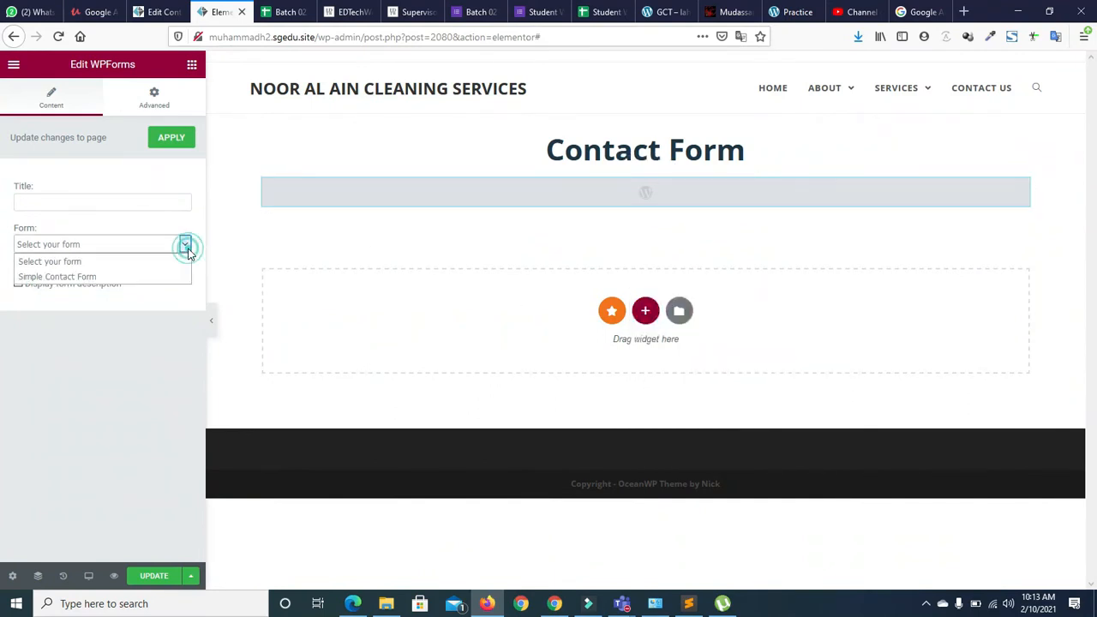
{"action": "left_click", "coordinate": [103, 277]}
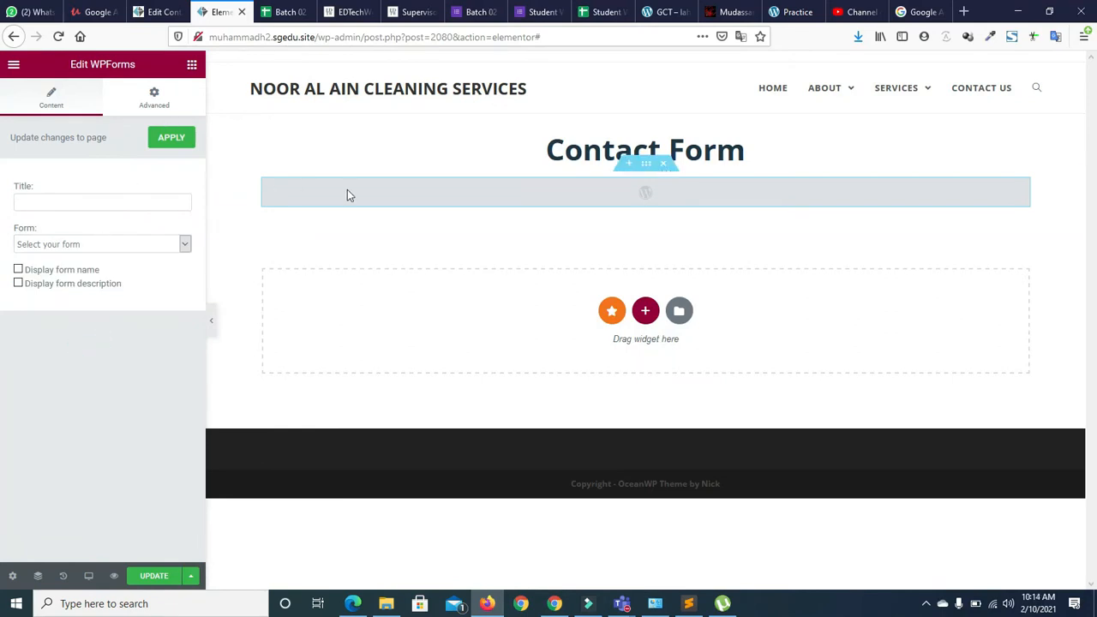
{"action": "left_click", "coordinate": [157, 245]}
{"action": "left_click", "coordinate": [161, 246]}
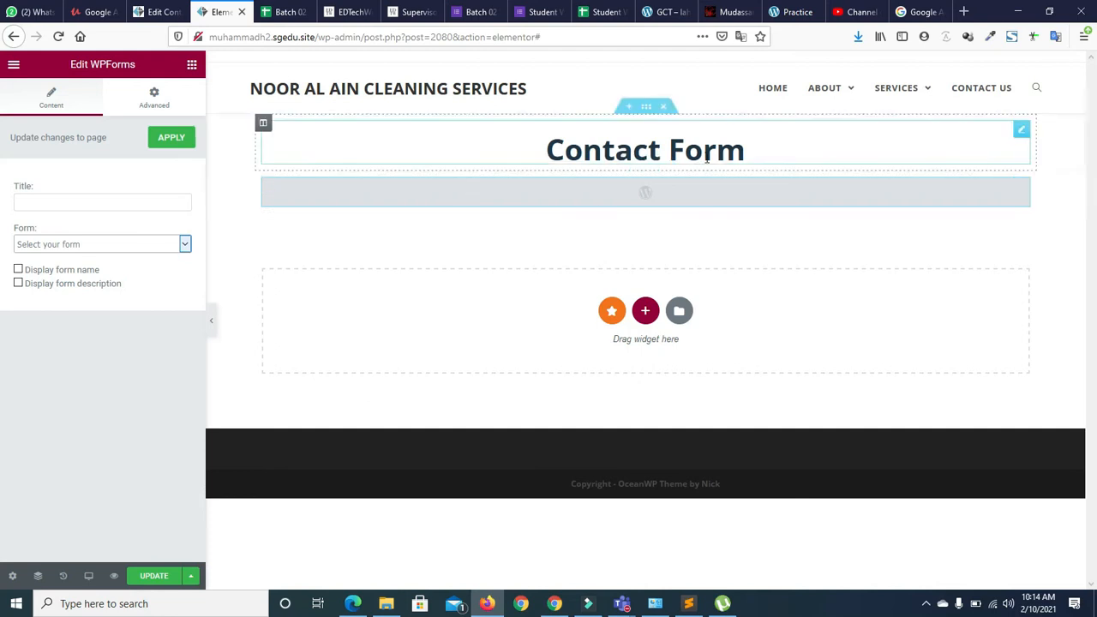
{"action": "left_click", "coordinate": [657, 171]}
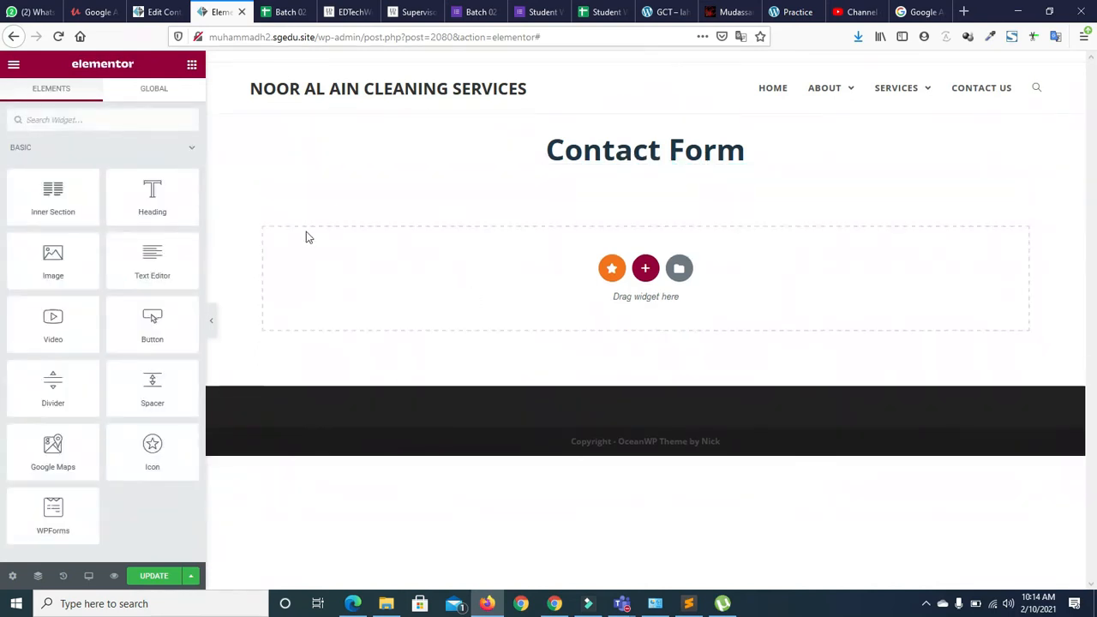
{"action": "left_click", "coordinate": [79, 119]}
{"action": "type", "text": "form"}
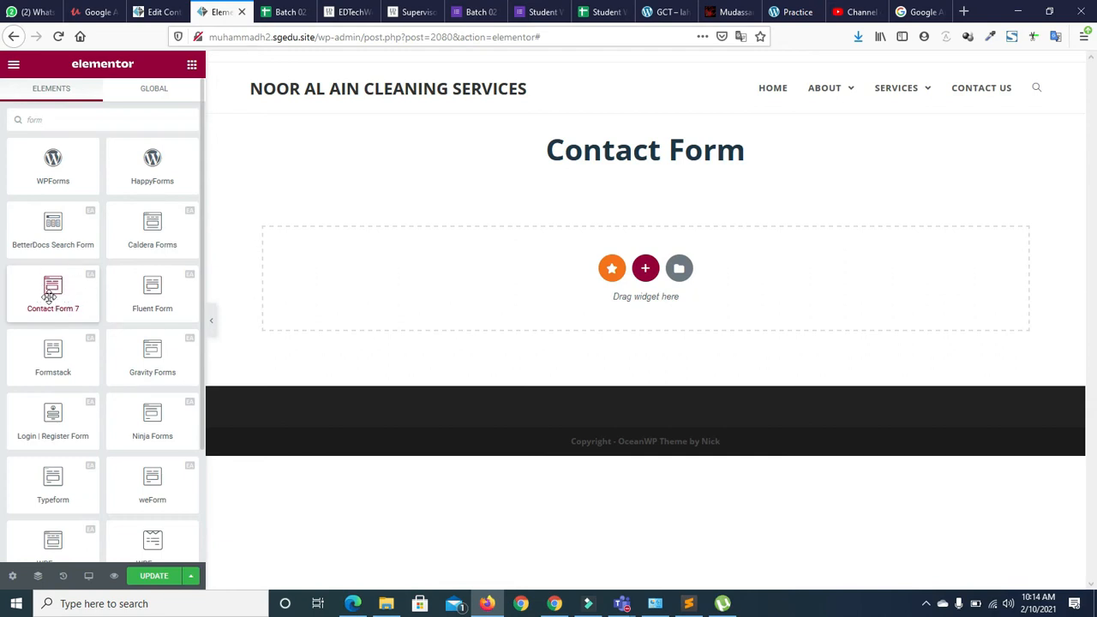
Drop a Contact Form 7 widget into the empty section and select the 'contact form' form
{"action": "left_click_drag", "start_coordinate": [55, 297], "coordinate": [667, 276]}
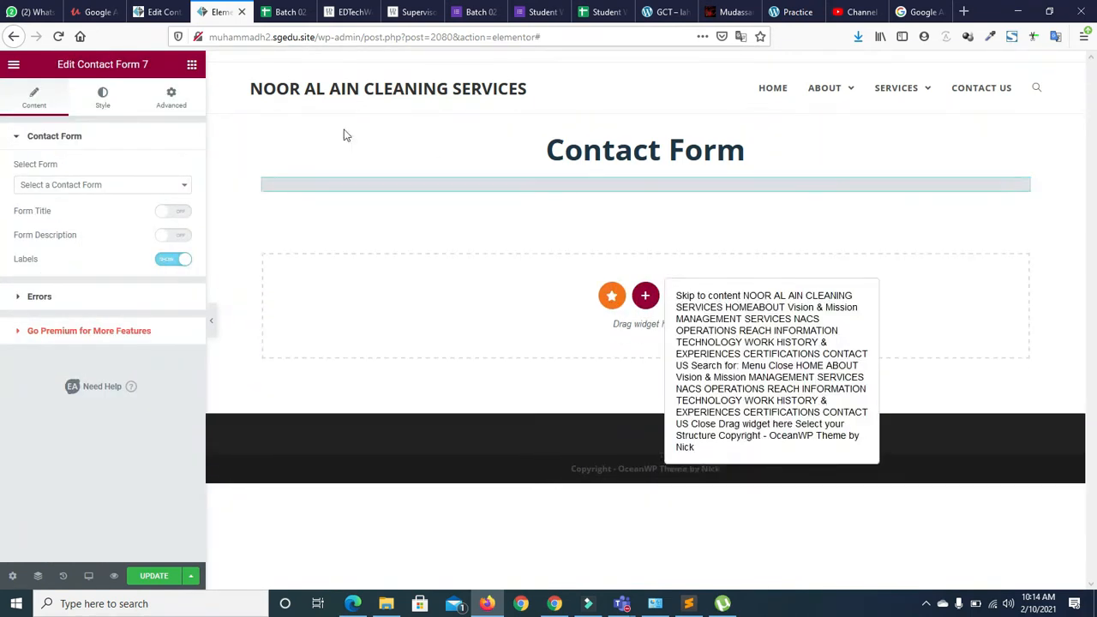
{"action": "left_click", "coordinate": [176, 184]}
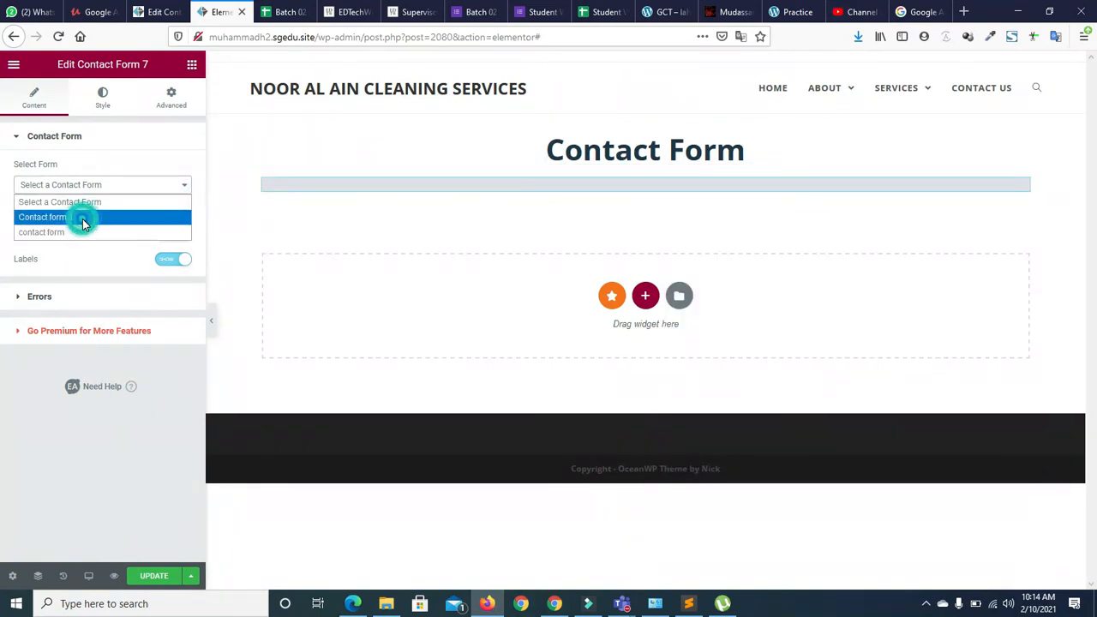
{"action": "left_click", "coordinate": [72, 232]}
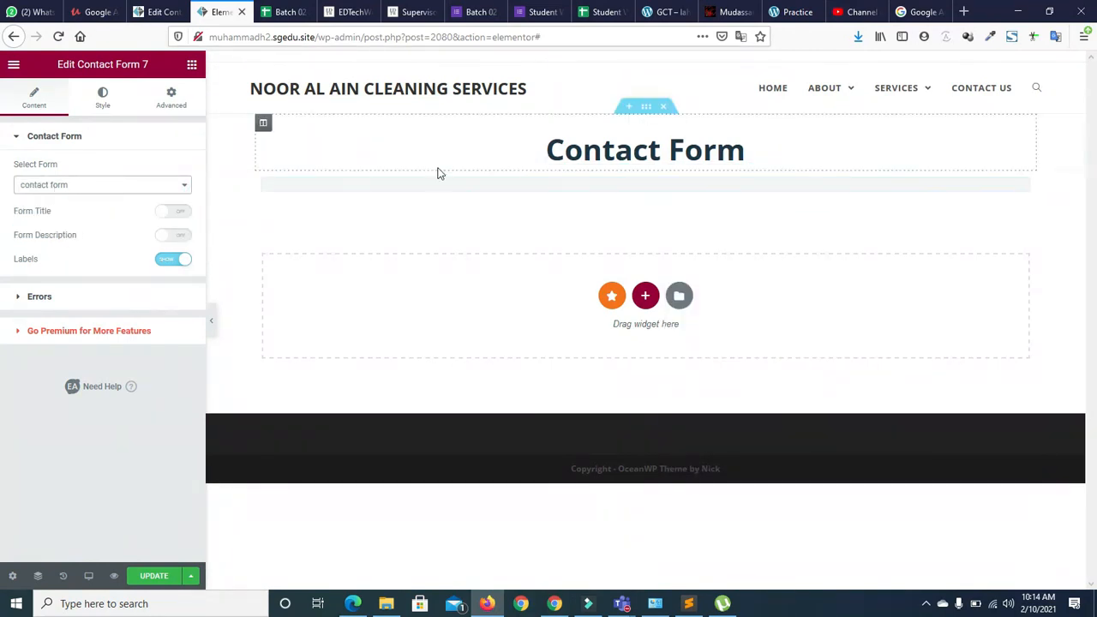
{"action": "left_click_drag", "start_coordinate": [1094, 275], "coordinate": [1095, 322]}
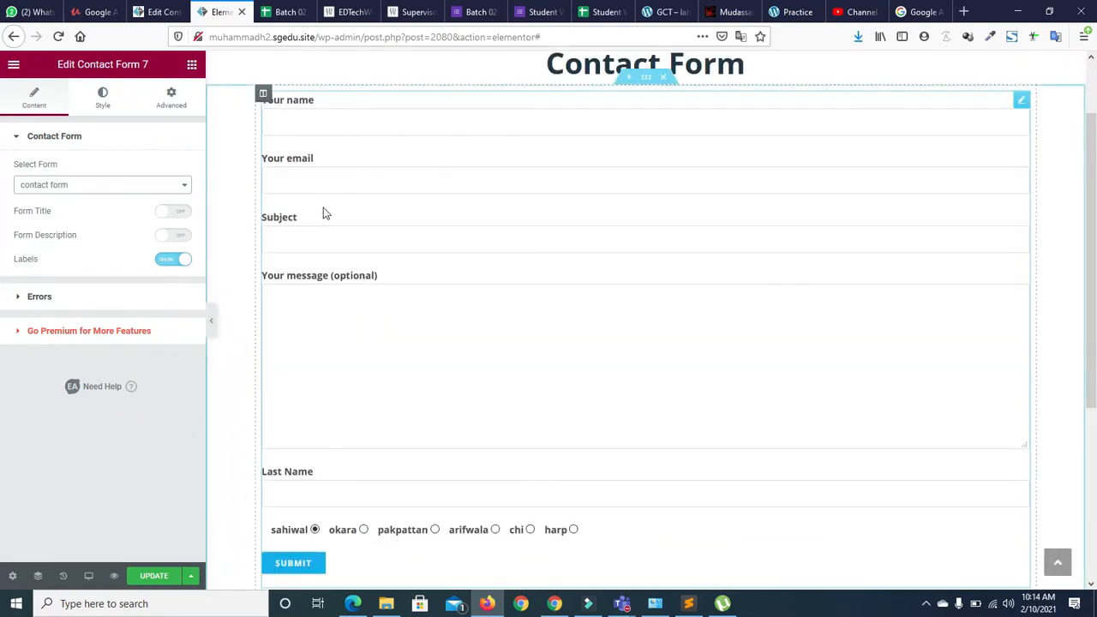
Turn on the form title and set it to 'Contact Form'
{"action": "left_click", "coordinate": [189, 215]}
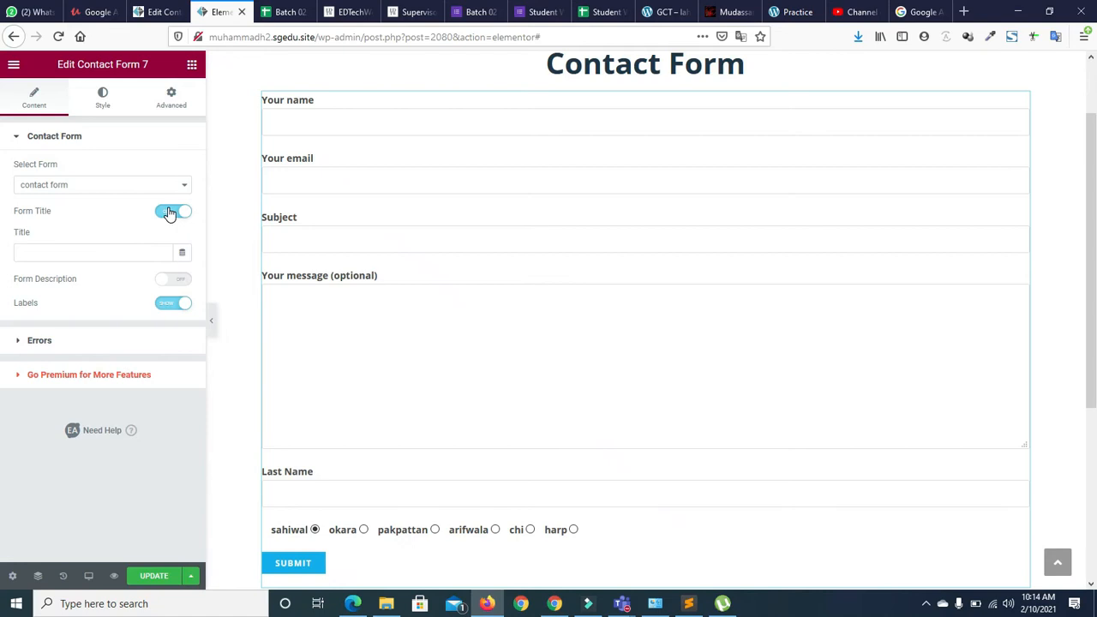
{"action": "left_click", "coordinate": [169, 215]}
{"action": "left_click", "coordinate": [172, 237]}
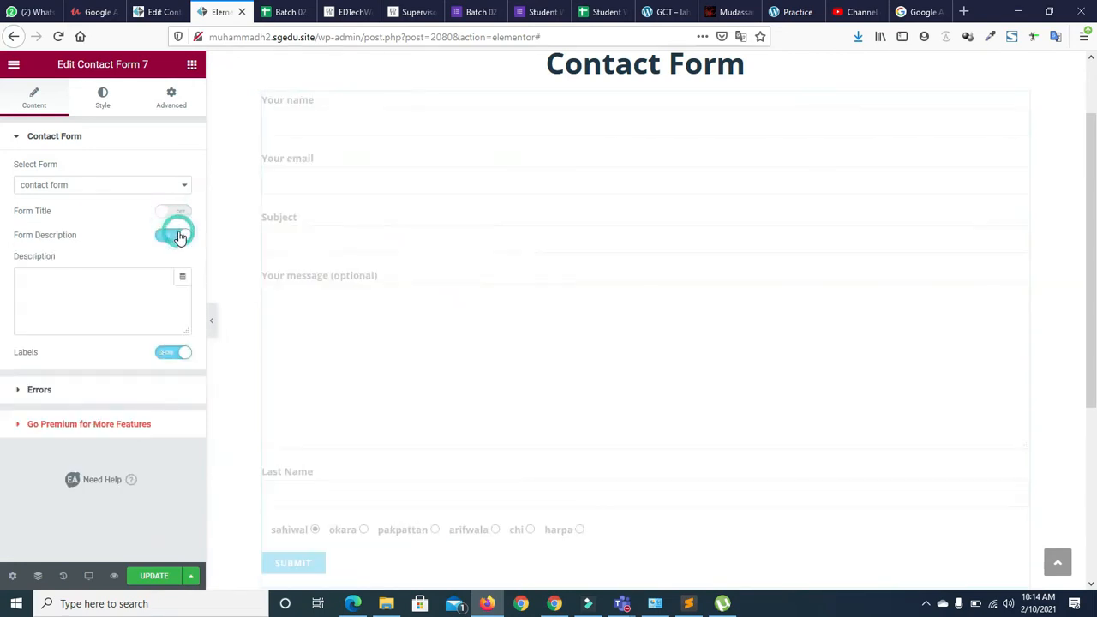
{"action": "left_click", "coordinate": [162, 237]}
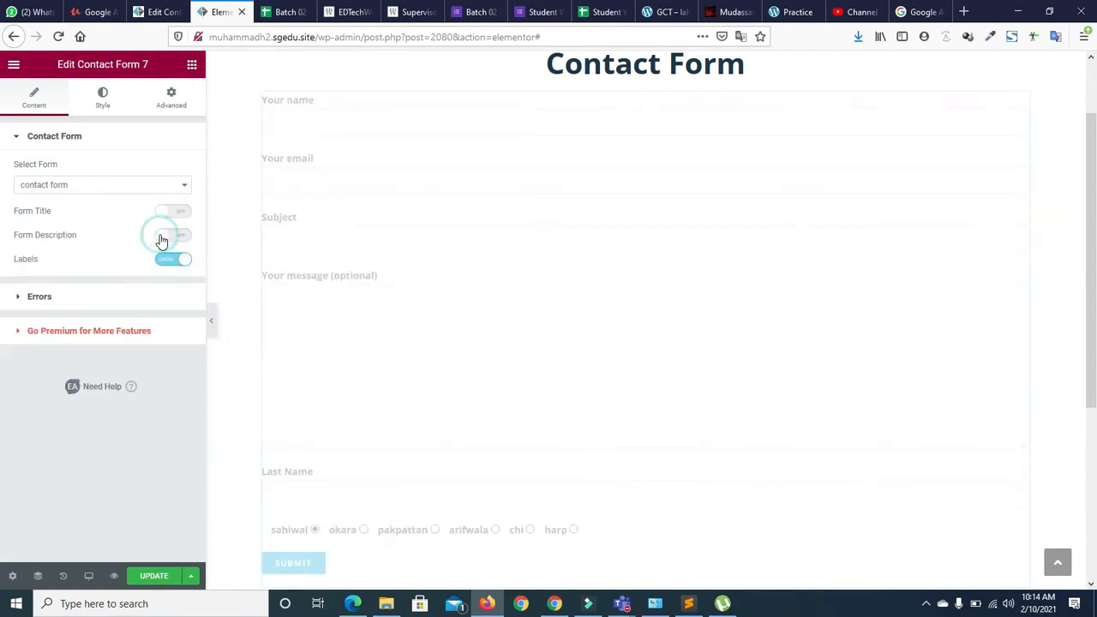
{"action": "left_click", "coordinate": [180, 214]}
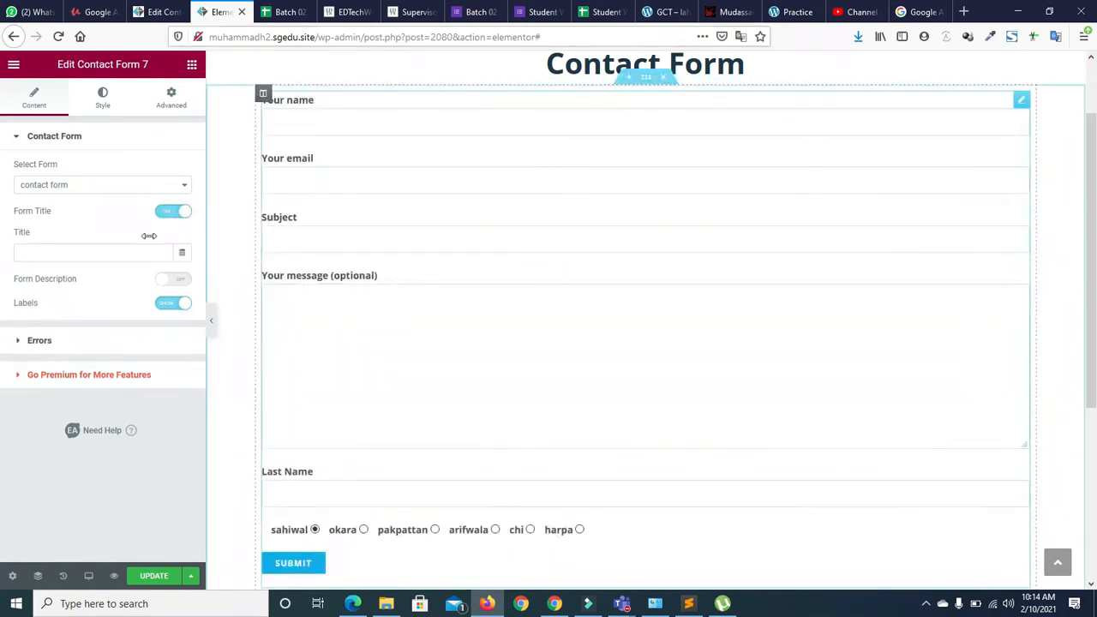
{"action": "left_click", "coordinate": [100, 249]}
{"action": "type", "text": "Contact From"}
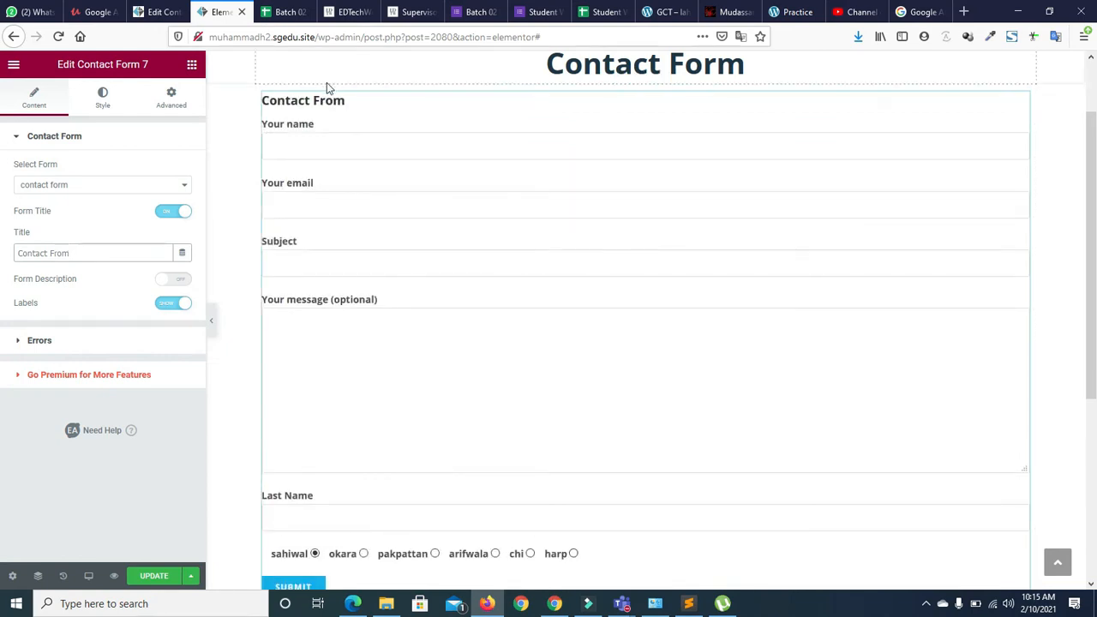
{"action": "left_click", "coordinate": [77, 251]}
{"action": "key", "text": "BackSpace"}
{"action": "key", "text": "BackSpace"}
{"action": "key", "text": "BackSpace"}
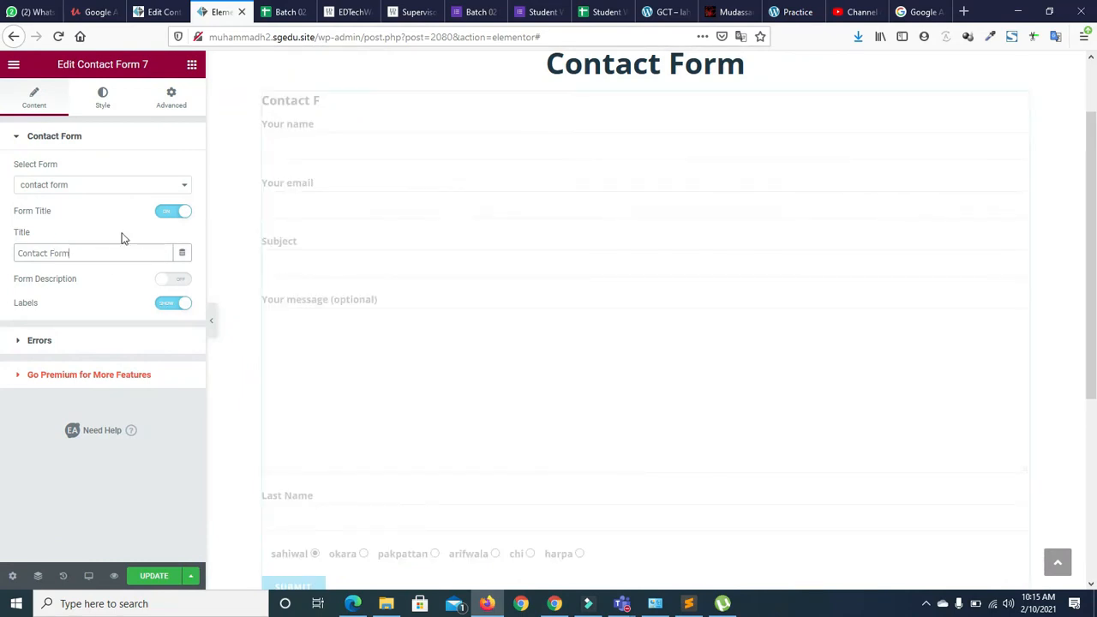
Enable the form description and enter a short address as its text
{"action": "left_click", "coordinate": [174, 279]}
{"action": "left_click", "coordinate": [84, 327]}
{"action": "type", "text": "Gct"}
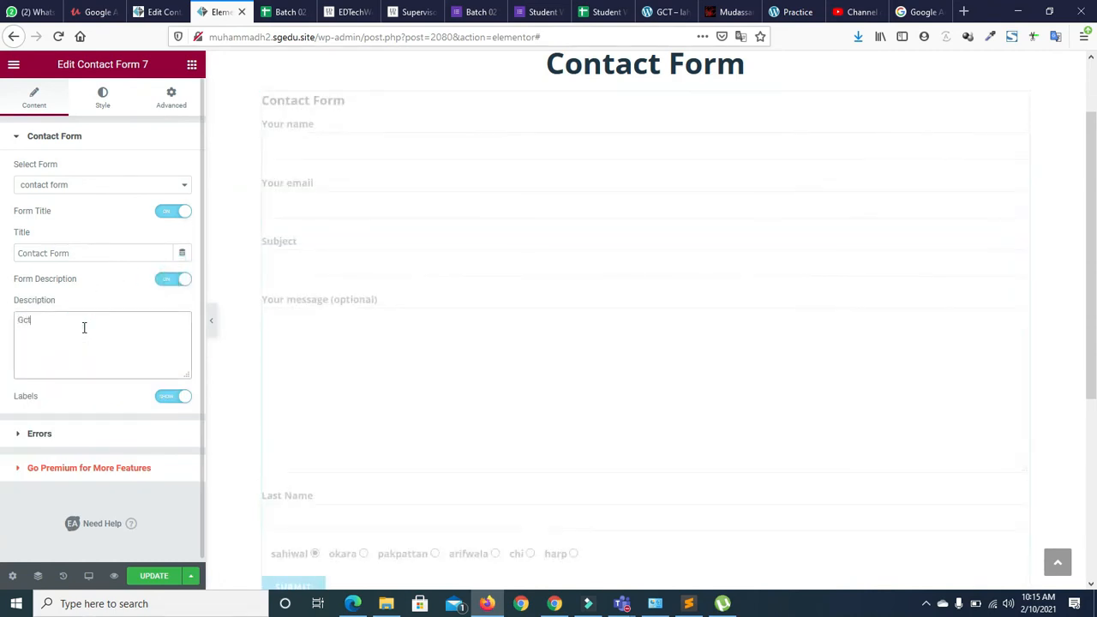
{"action": "type", "text": " sahiwal old harapa rOad"}
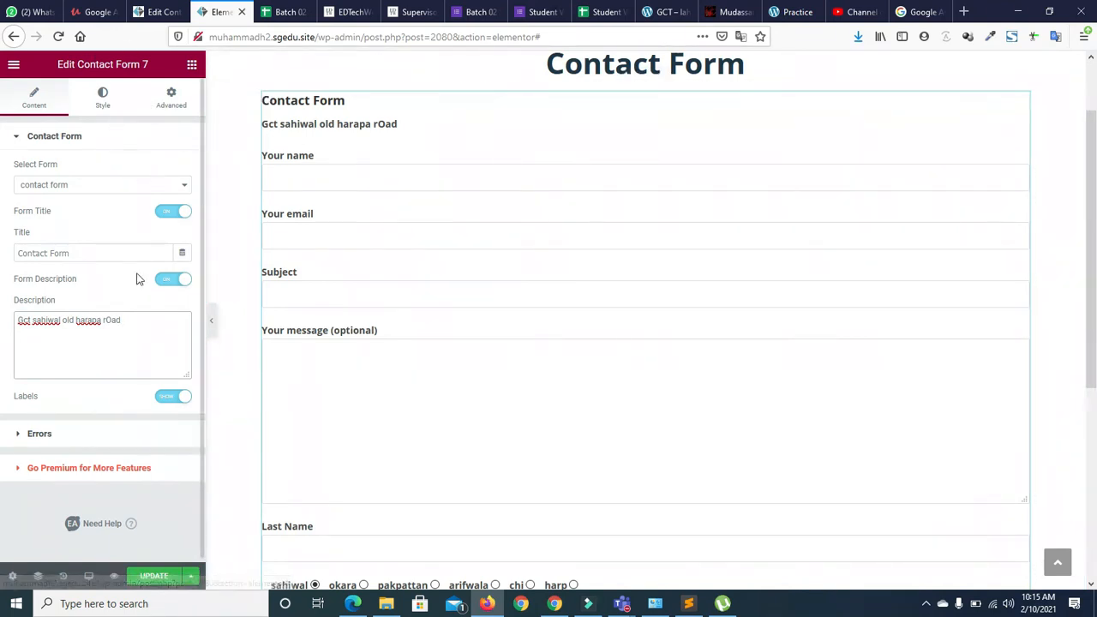
Set the form container background to Classic, trying Primary and Secondary before clearing the colour
{"action": "left_click", "coordinate": [20, 434]}
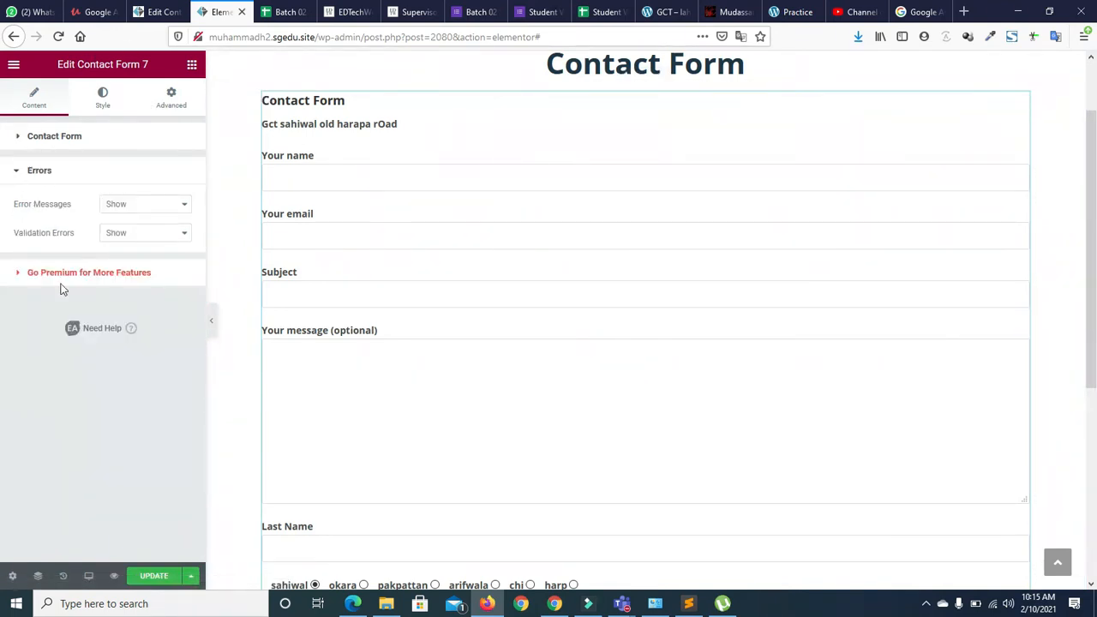
{"action": "left_click", "coordinate": [21, 169]}
{"action": "left_click", "coordinate": [103, 105]}
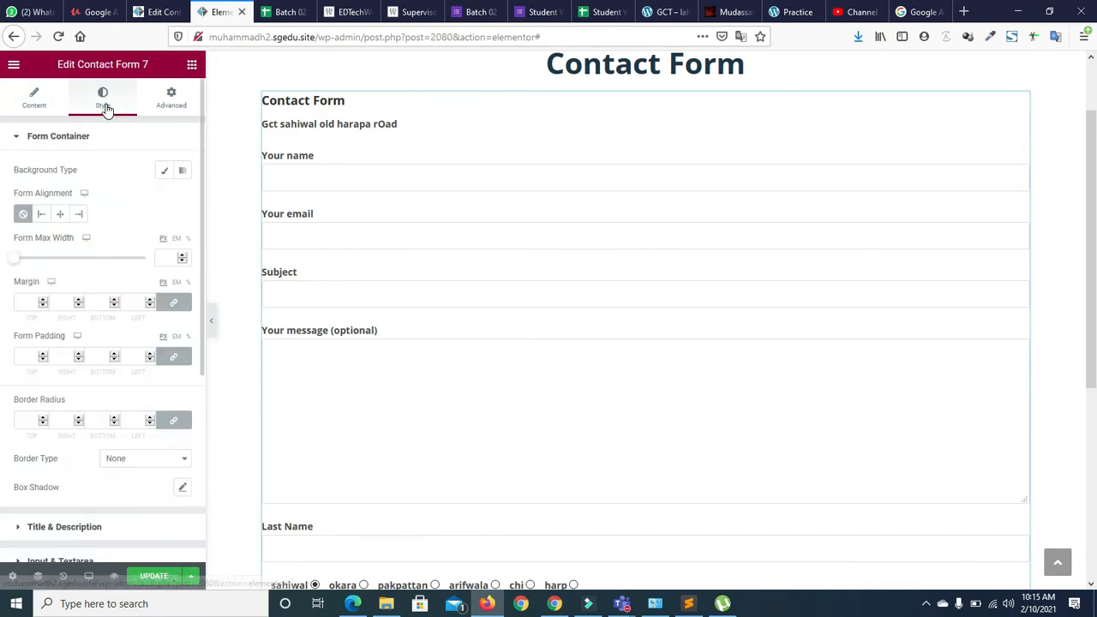
{"action": "mouse_move", "coordinate": [203, 139]}
{"action": "left_mouse_down"}
{"action": "mouse_move", "coordinate": [202, 153]}
{"action": "mouse_move", "coordinate": [202, 140]}
{"action": "left_mouse_up"}
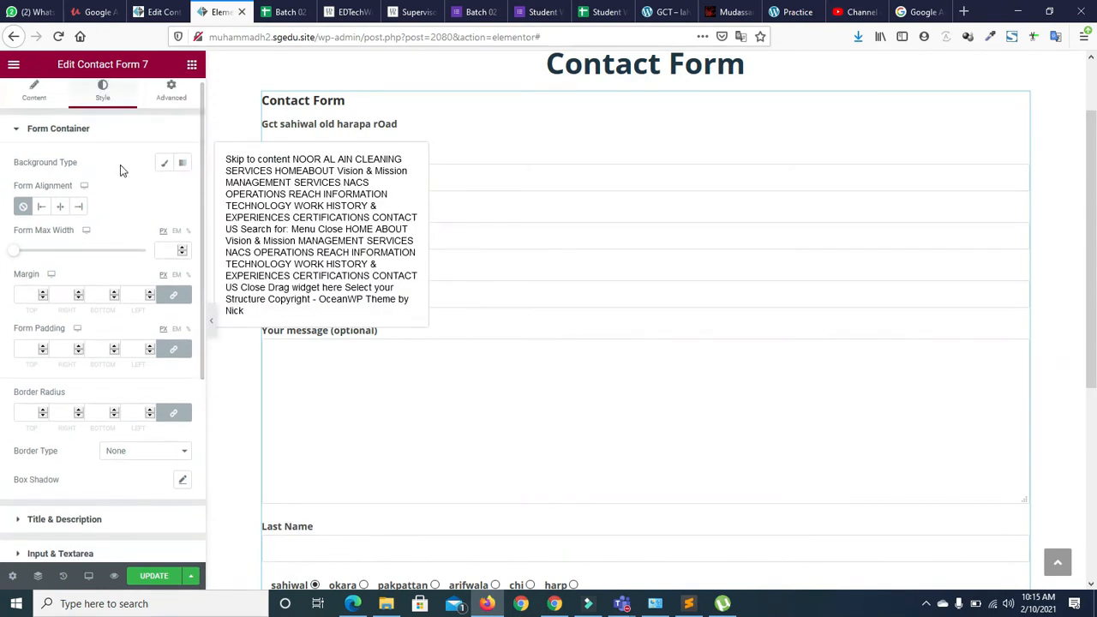
{"action": "left_click", "coordinate": [164, 162]}
{"action": "left_click", "coordinate": [164, 191]}
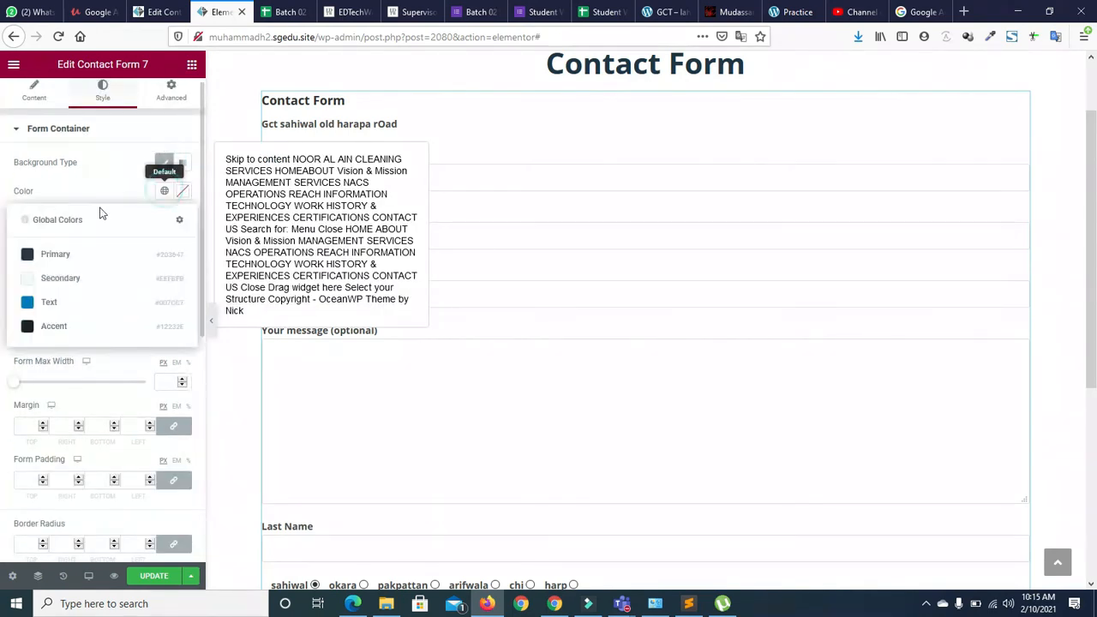
{"action": "left_click", "coordinate": [54, 255]}
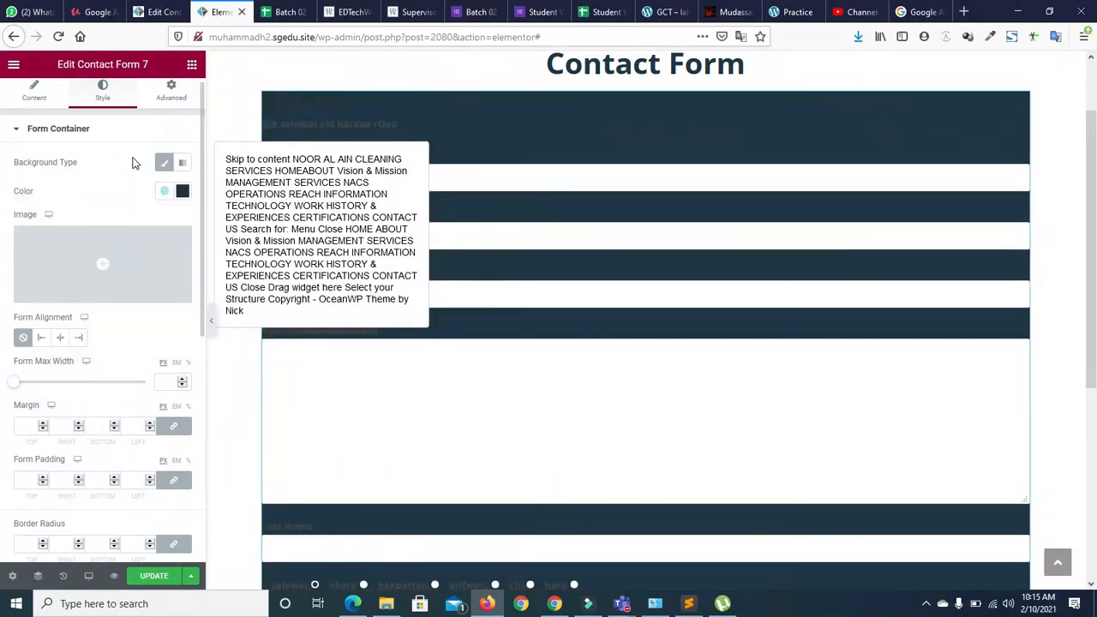
{"action": "left_click", "coordinate": [164, 191]}
{"action": "left_click", "coordinate": [49, 283]}
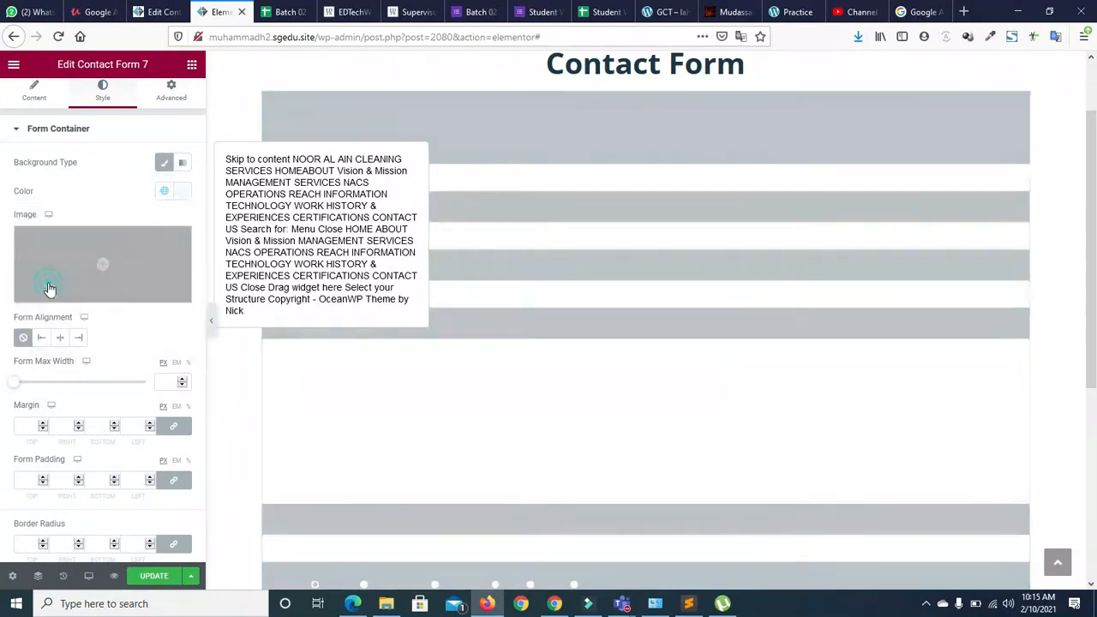
{"action": "left_click", "coordinate": [164, 190]}
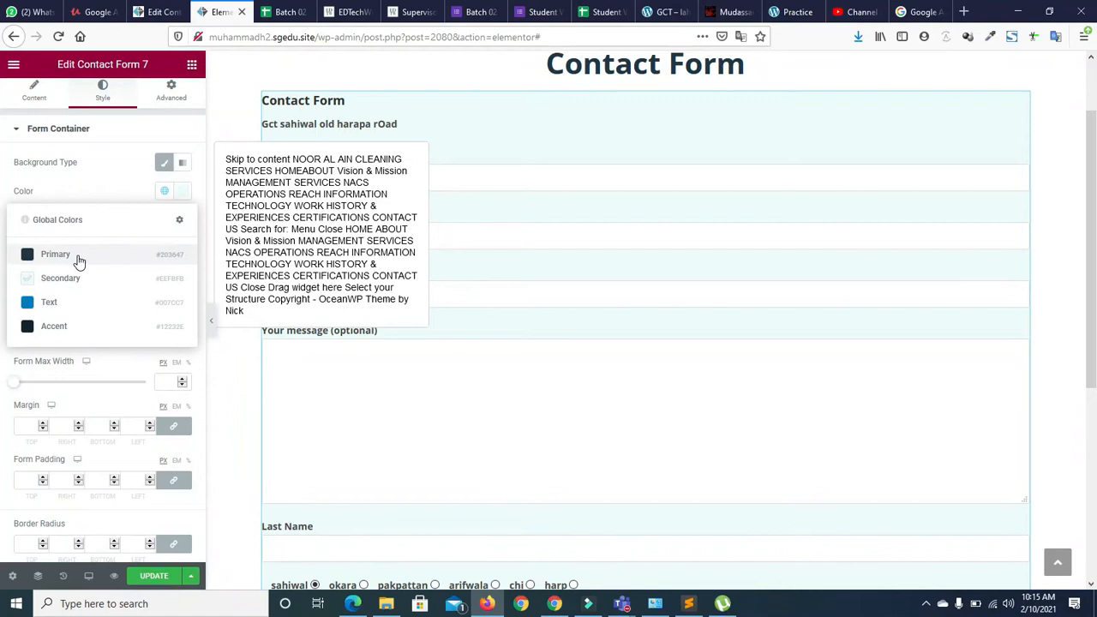
{"action": "left_click", "coordinate": [185, 188]}
{"action": "left_click", "coordinate": [144, 217]}
{"action": "left_click", "coordinate": [134, 192]}
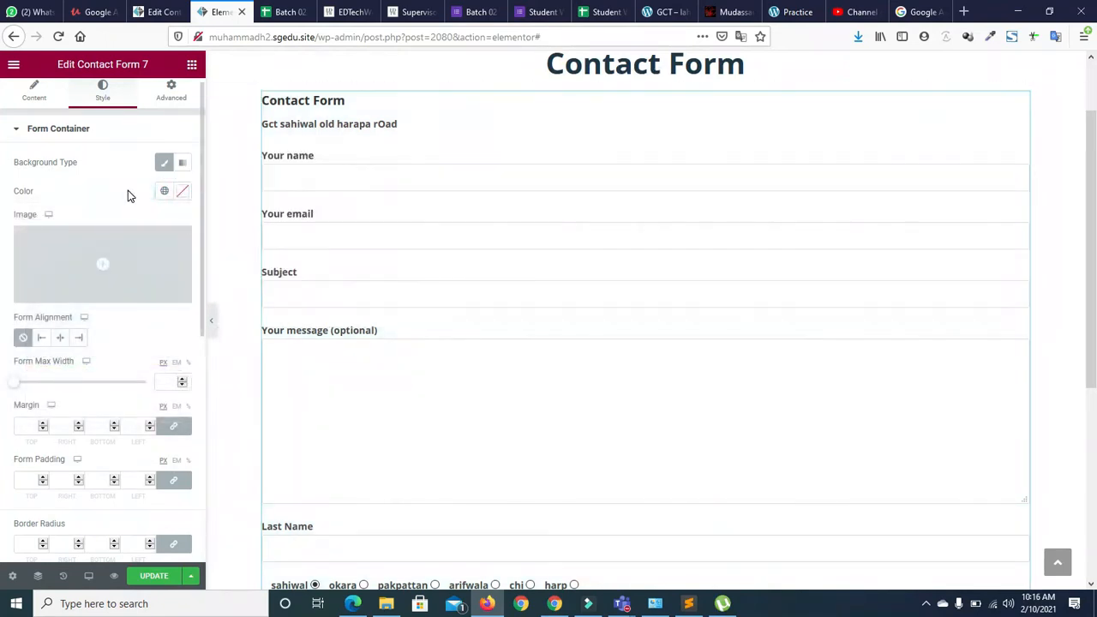
Align the form container to the left after trying centre and right
{"action": "left_click", "coordinate": [60, 338]}
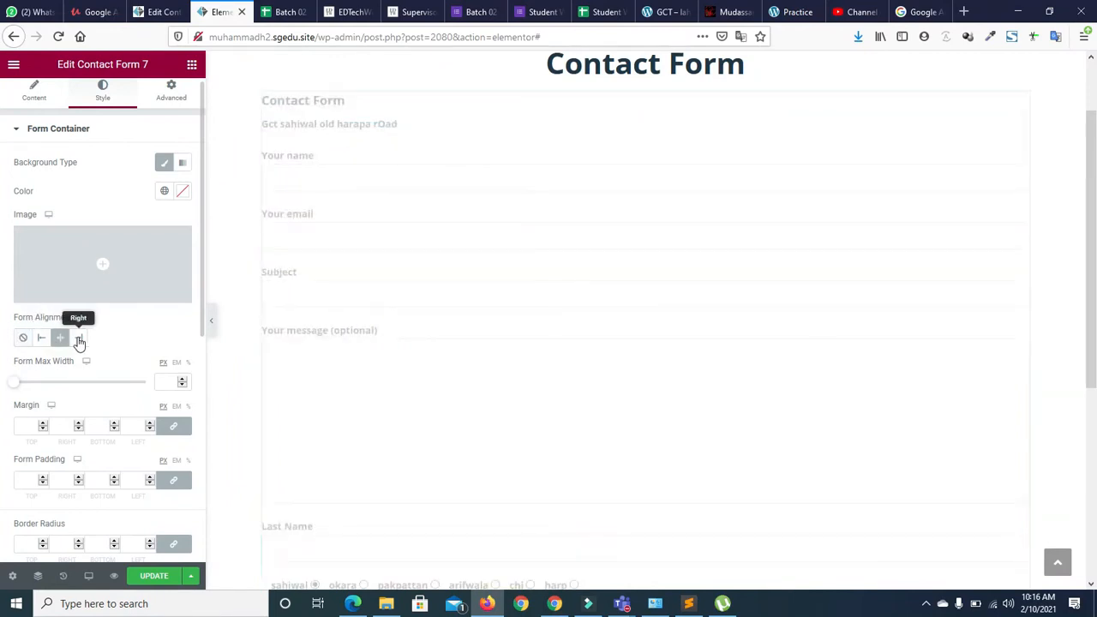
{"action": "left_click", "coordinate": [79, 340]}
{"action": "left_click", "coordinate": [42, 339]}
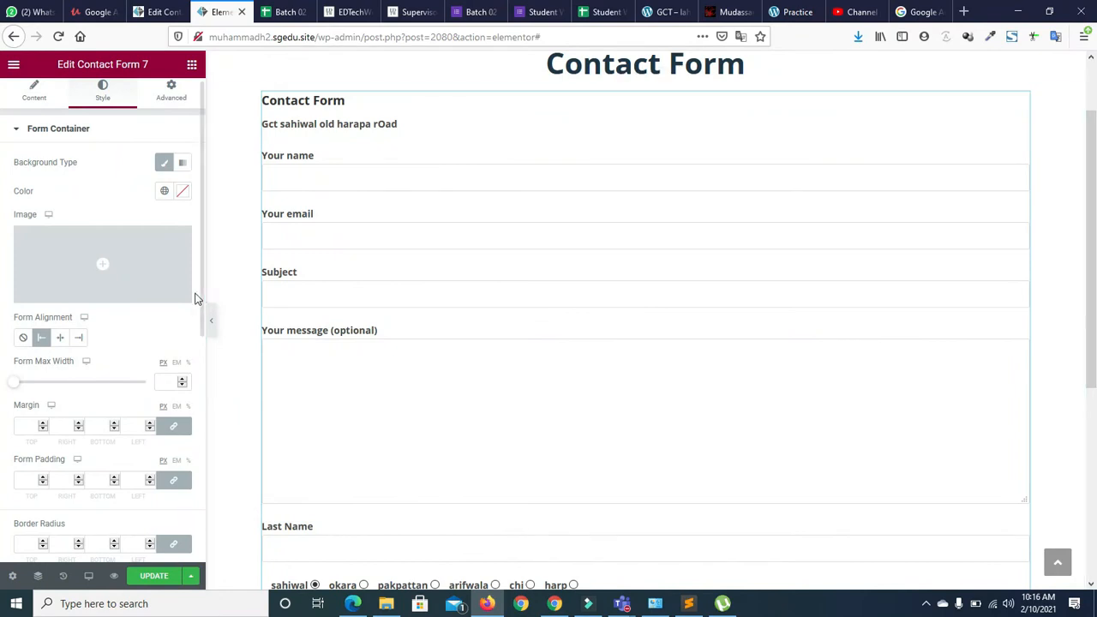
Limit the form to a 703 px maximum width and centre it
{"action": "left_click_drag", "start_coordinate": [201, 296], "coordinate": [204, 337]}
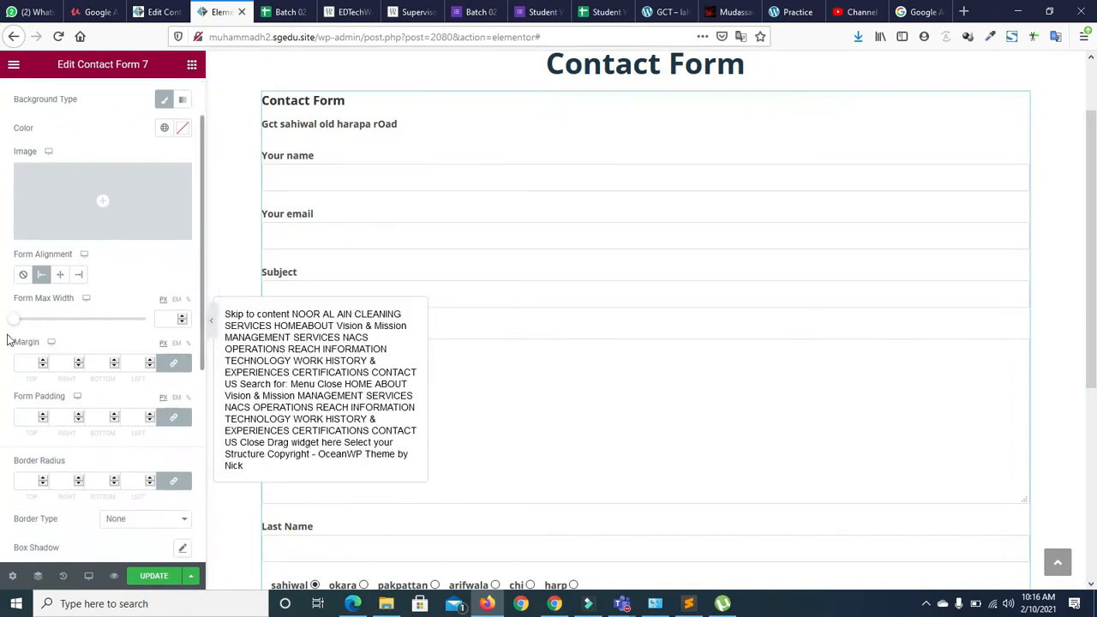
{"action": "left_click", "coordinate": [19, 320]}
{"action": "left_click_drag", "start_coordinate": [26, 329], "coordinate": [74, 324]}
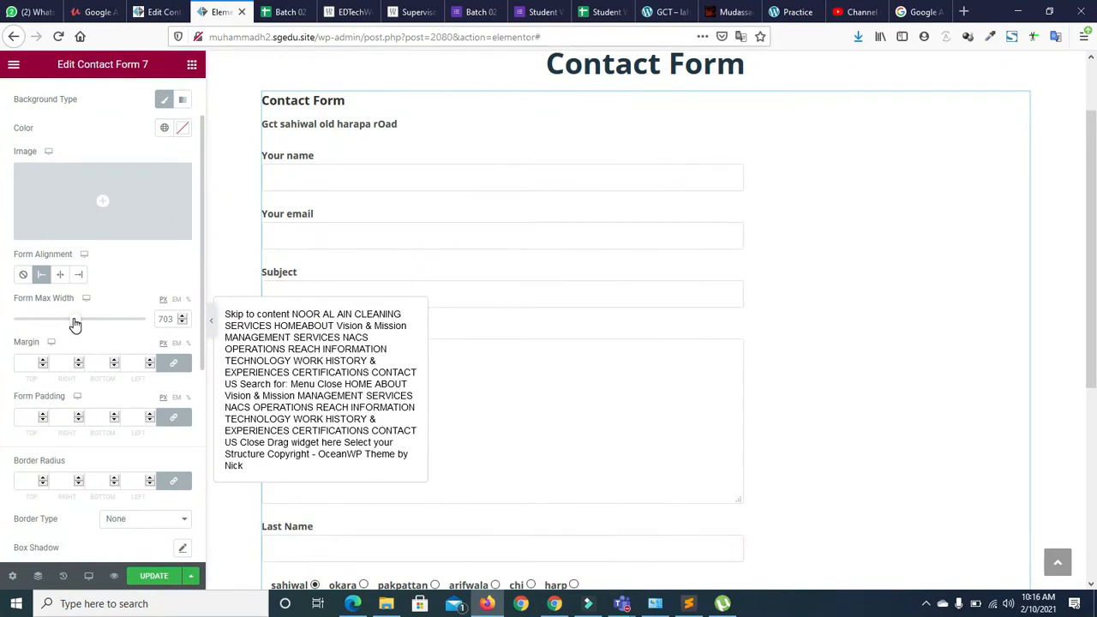
{"action": "left_click", "coordinate": [60, 274]}
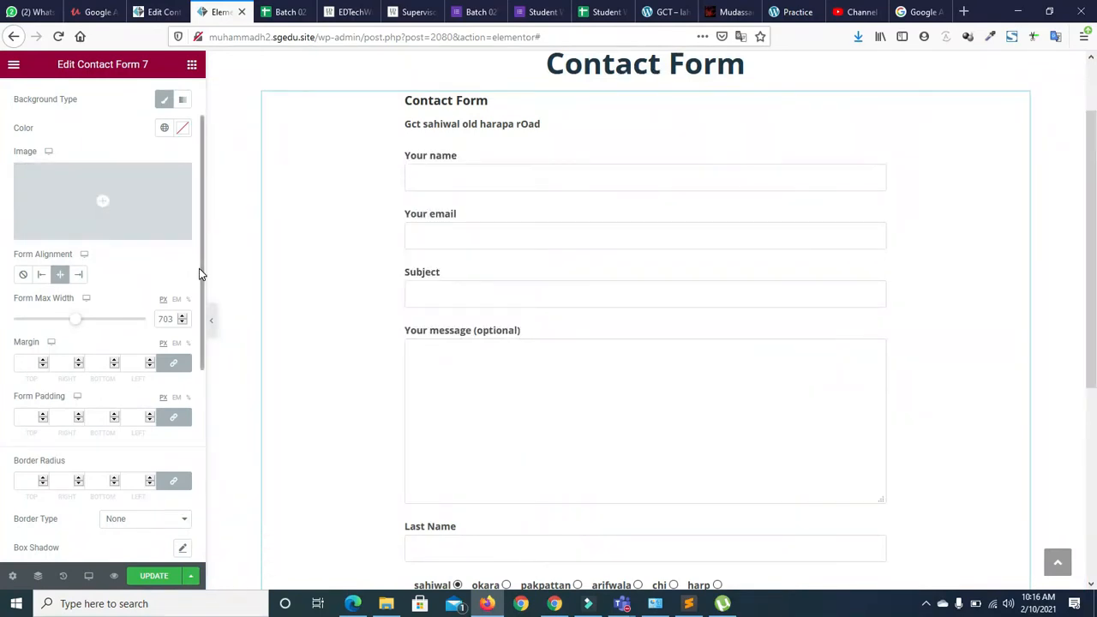
Centre the form title and description, colouring the title Primary at size 47
{"action": "scroll", "coordinate": [202, 283], "scroll_direction": "down", "scroll_amount": 1}
{"action": "scroll", "coordinate": [201, 304], "scroll_direction": "down", "scroll_amount": 5}
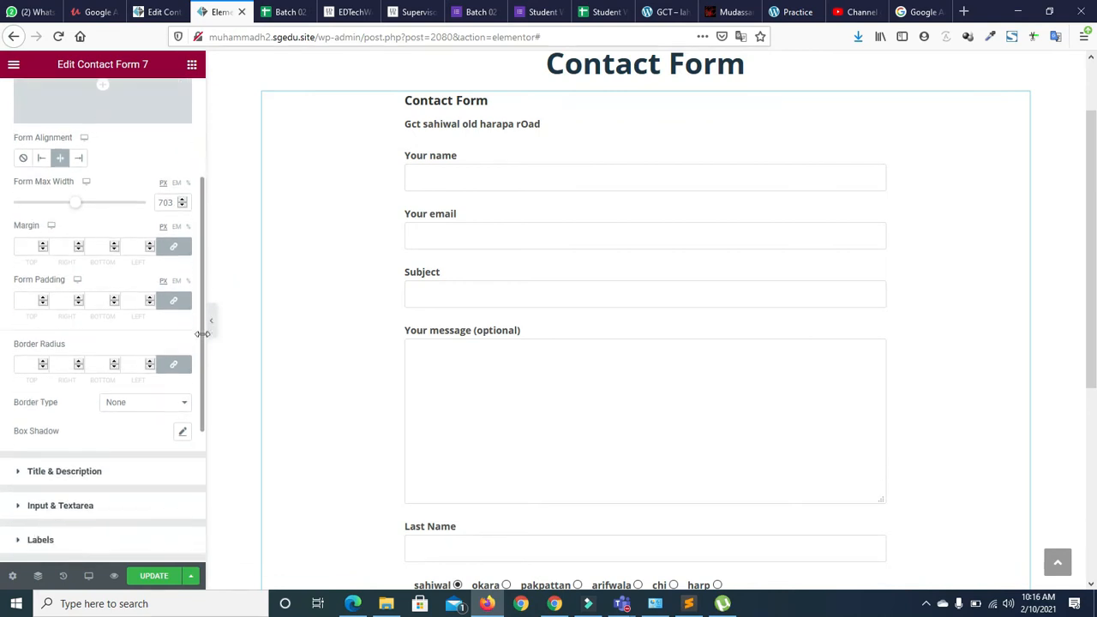
{"action": "scroll", "coordinate": [203, 411], "scroll_direction": "down", "scroll_amount": 2}
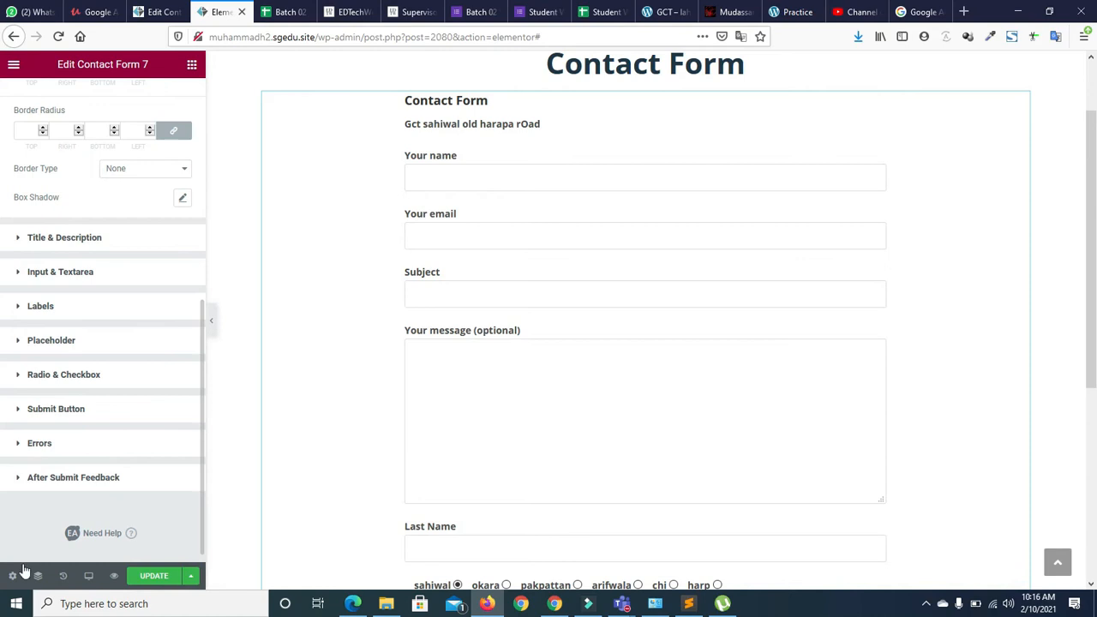
{"action": "left_click", "coordinate": [20, 239]}
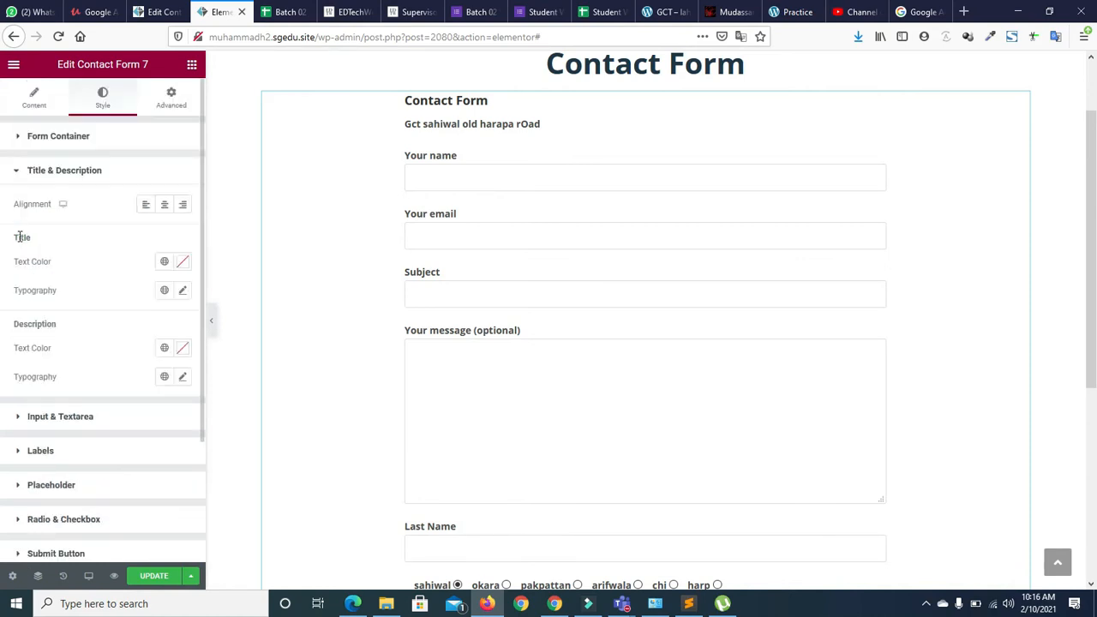
{"action": "left_click", "coordinate": [164, 207]}
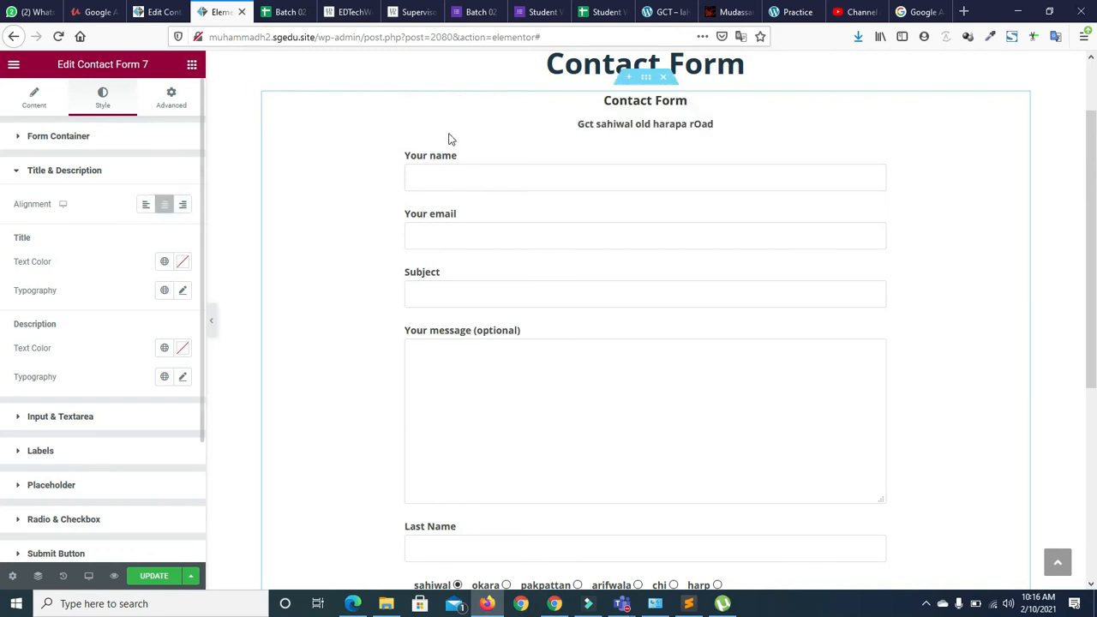
{"action": "left_click", "coordinate": [164, 263]}
{"action": "left_click", "coordinate": [68, 322]}
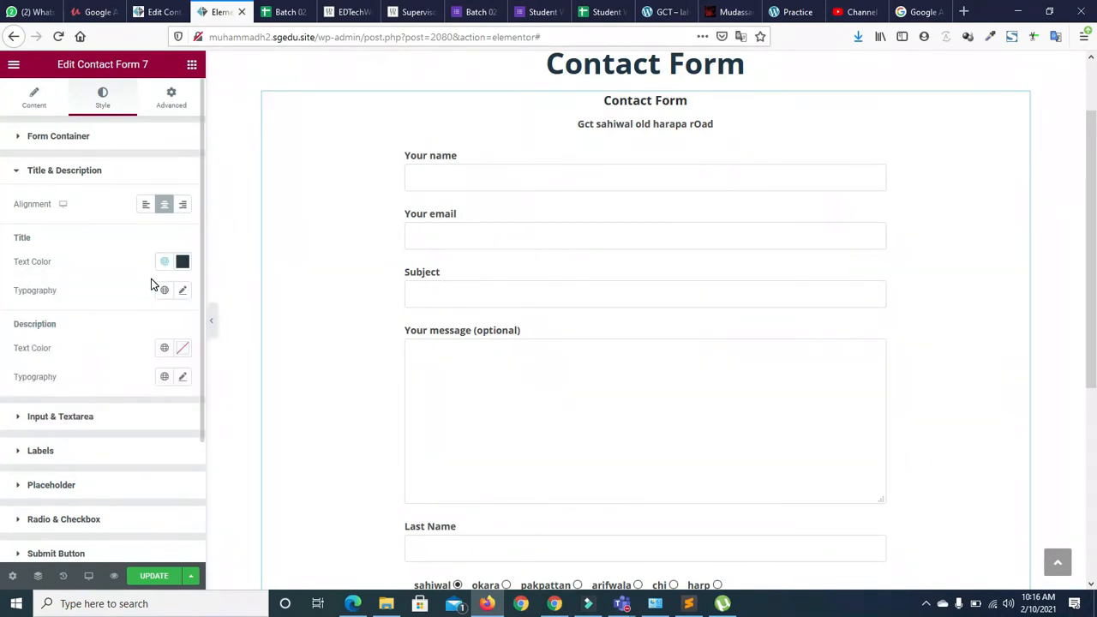
{"action": "left_click", "coordinate": [182, 291]}
{"action": "left_click_drag", "start_coordinate": [28, 403], "coordinate": [68, 401]}
{"action": "left_click", "coordinate": [108, 255]}
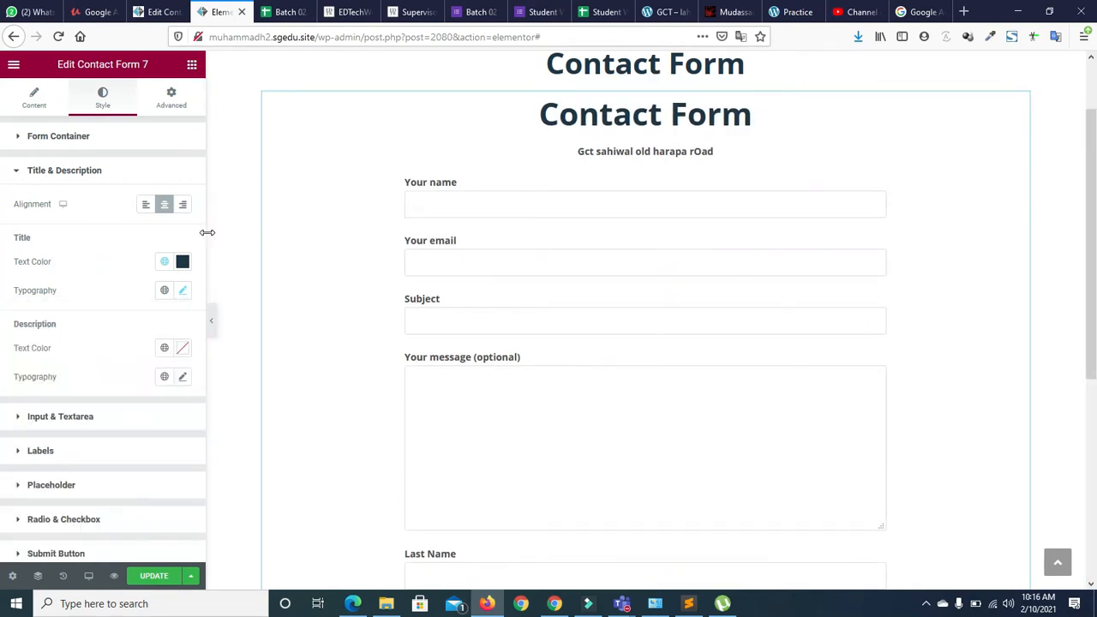
Expand and collapse the Labels style group, leaving all style sections closed
{"action": "scroll", "coordinate": [201, 241], "scroll_direction": "down", "scroll_amount": 1}
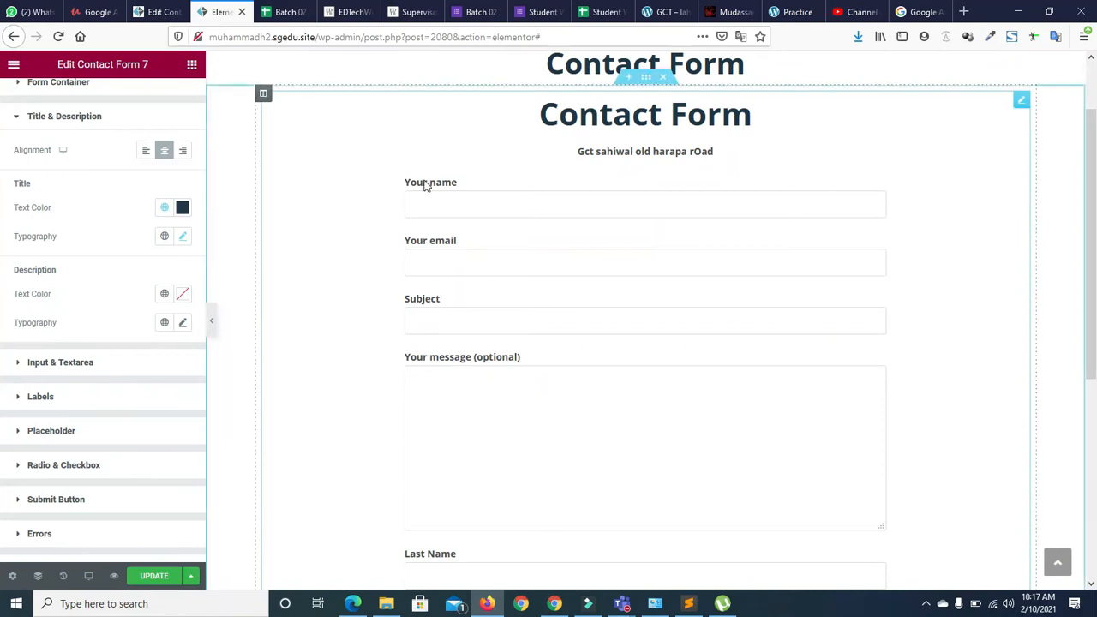
{"action": "left_click", "coordinate": [19, 397]}
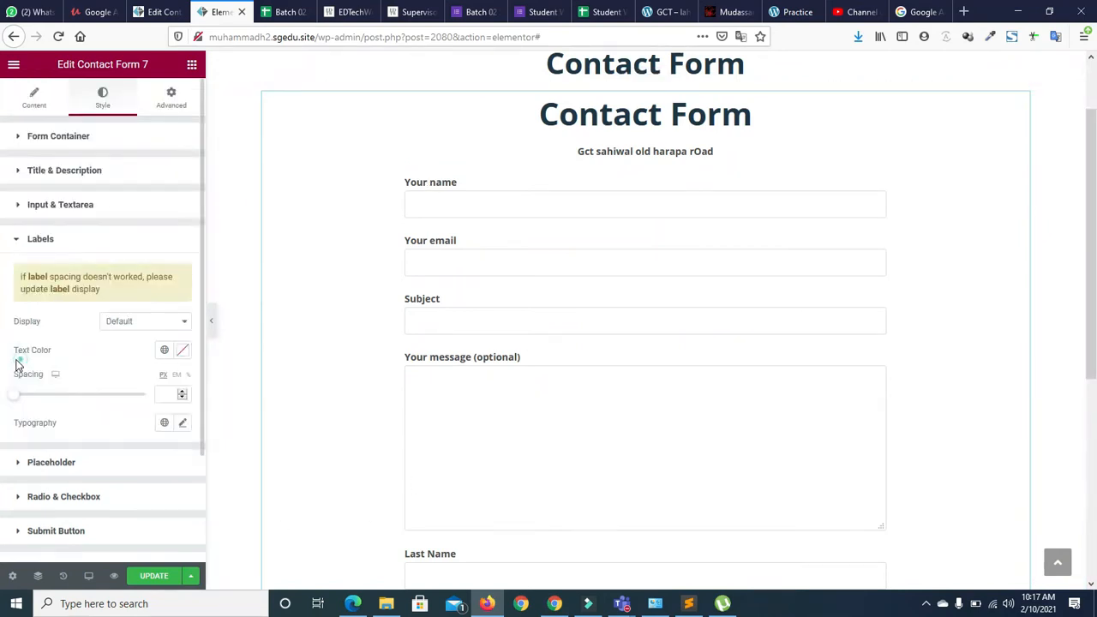
{"action": "left_click", "coordinate": [19, 235]}
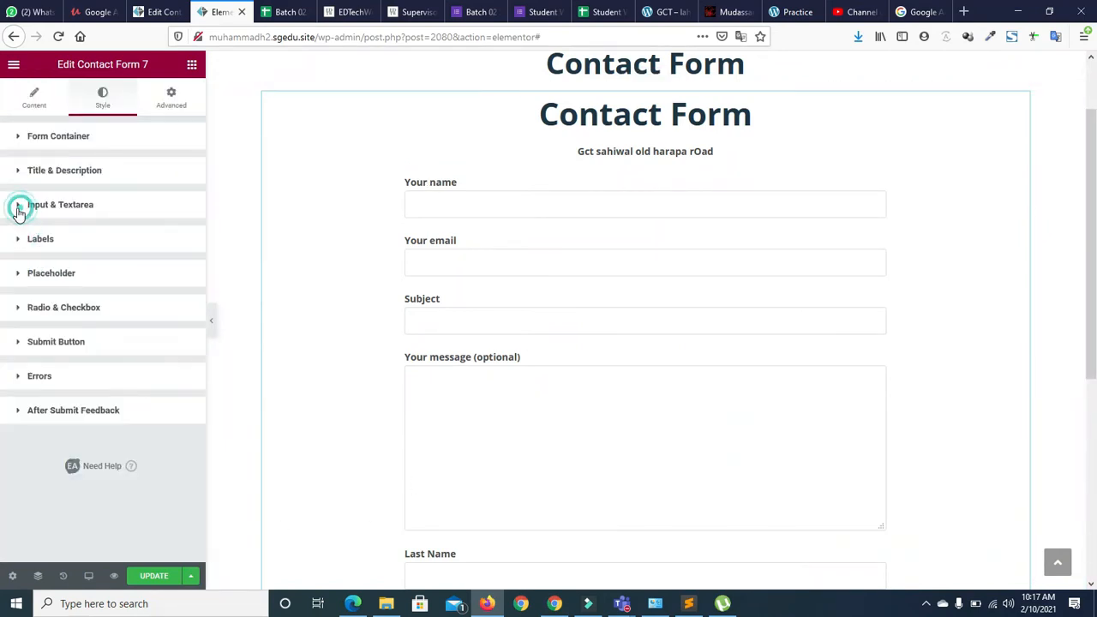
Give the input and textarea fields the dark navy Primary background colour
{"action": "left_click", "coordinate": [19, 210]}
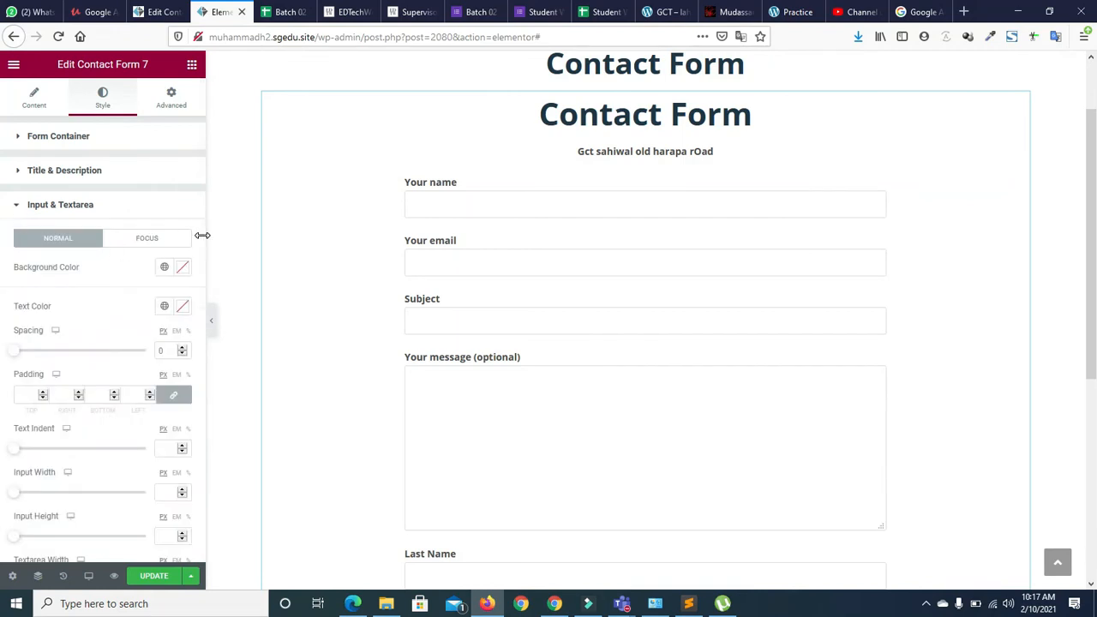
{"action": "scroll", "coordinate": [200, 240], "scroll_direction": "down", "scroll_amount": 5}
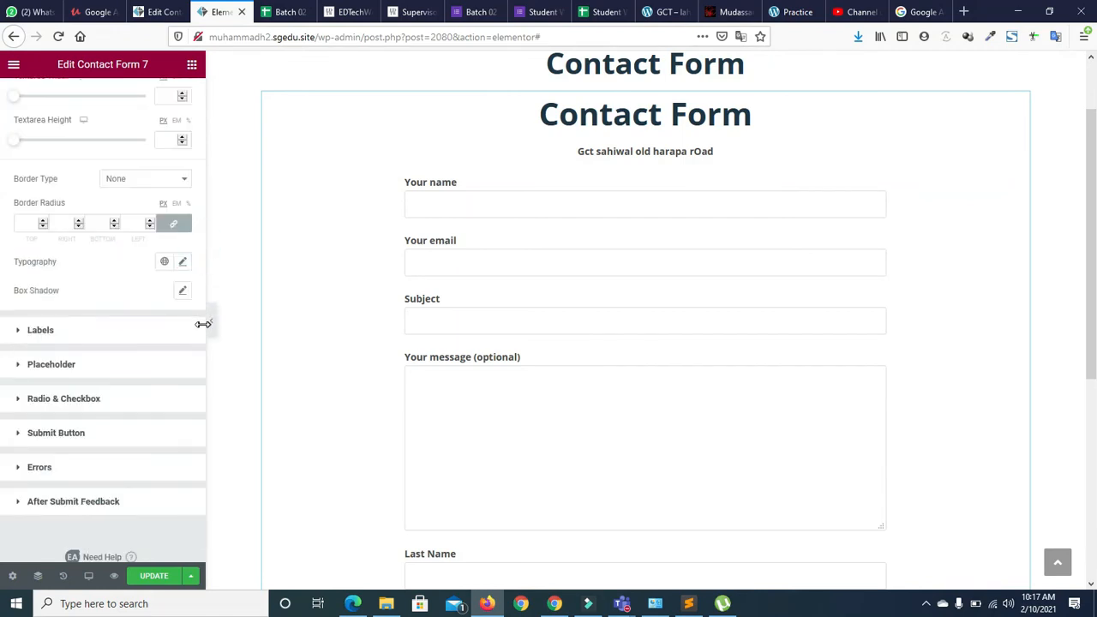
{"action": "left_click_drag", "start_coordinate": [205, 333], "coordinate": [198, 130]}
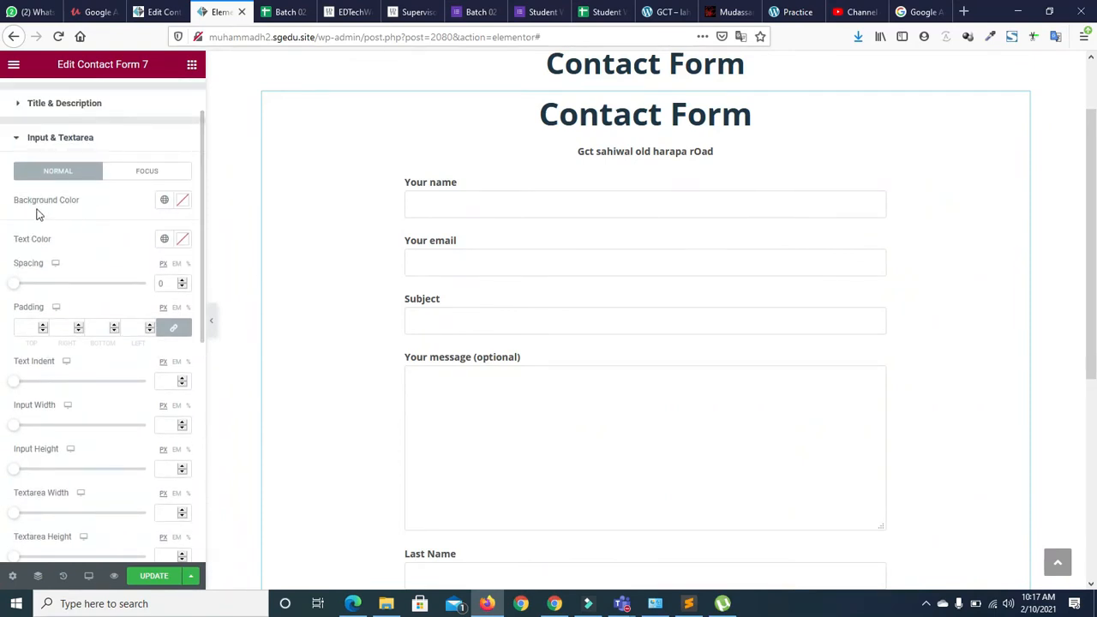
{"action": "left_click", "coordinate": [164, 200]}
{"action": "left_click", "coordinate": [92, 263]}
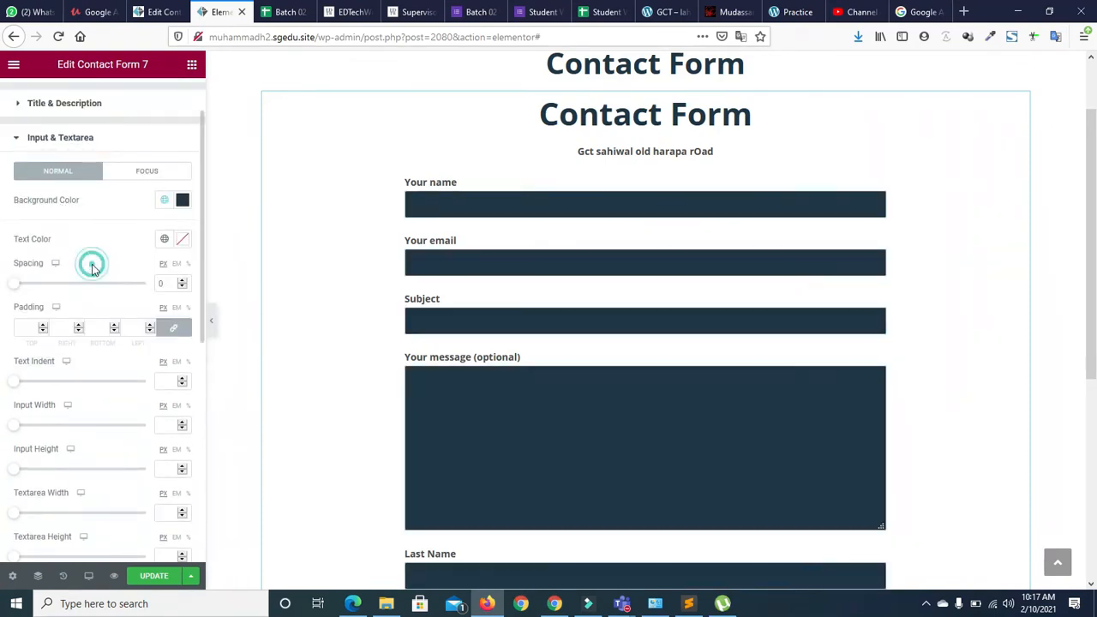
{"action": "left_click", "coordinate": [163, 204]}
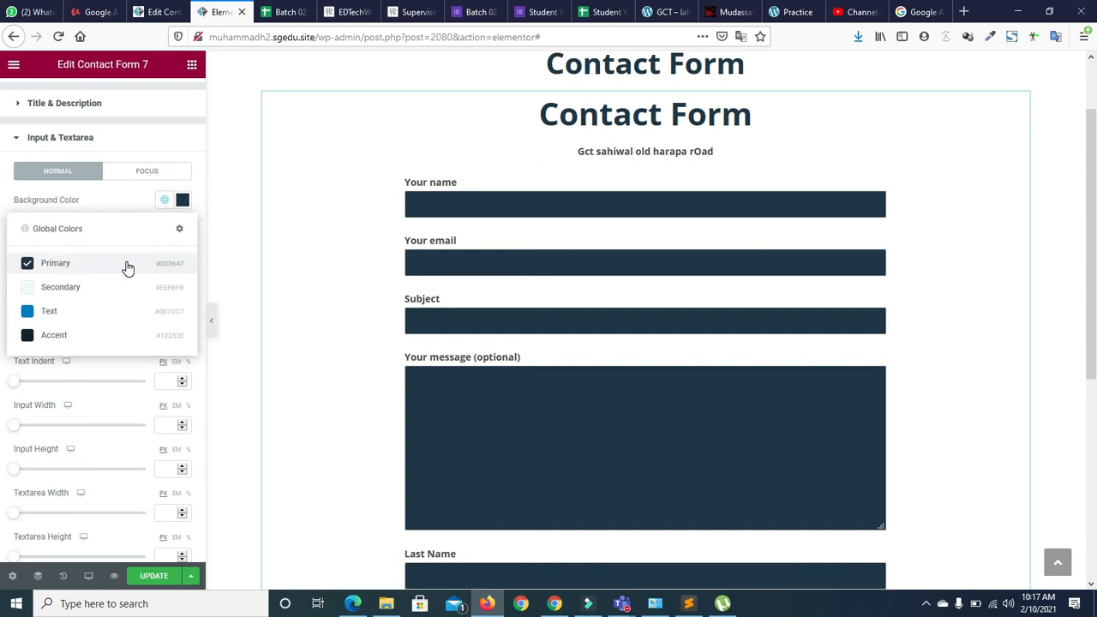
{"action": "left_click", "coordinate": [76, 270]}
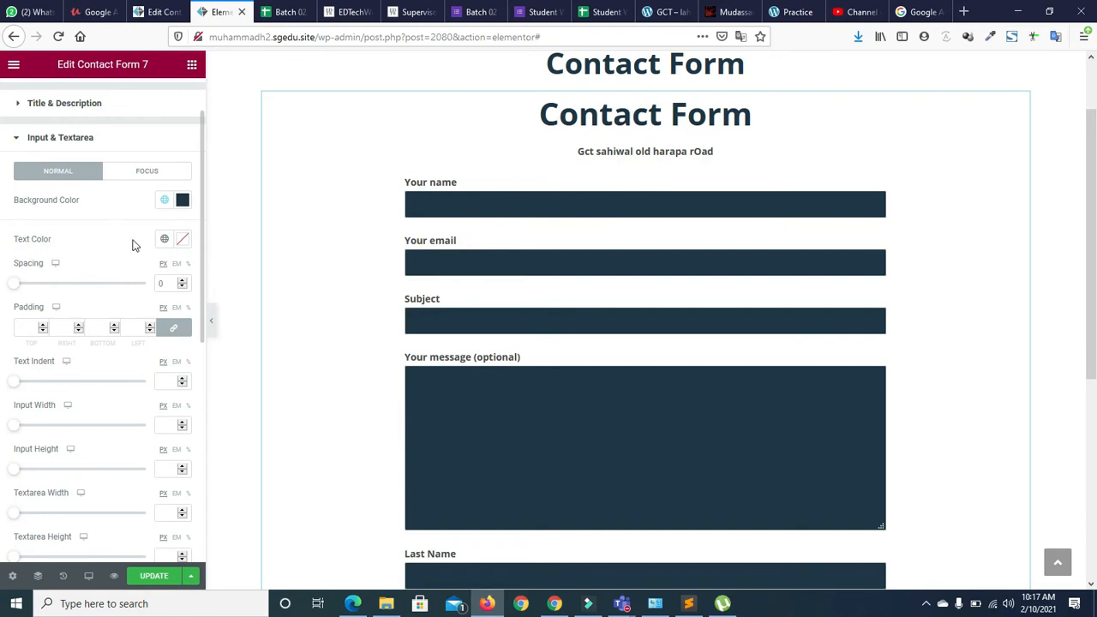
Set the field text colour to near-white using the custom colour picker
{"action": "left_click", "coordinate": [164, 242]}
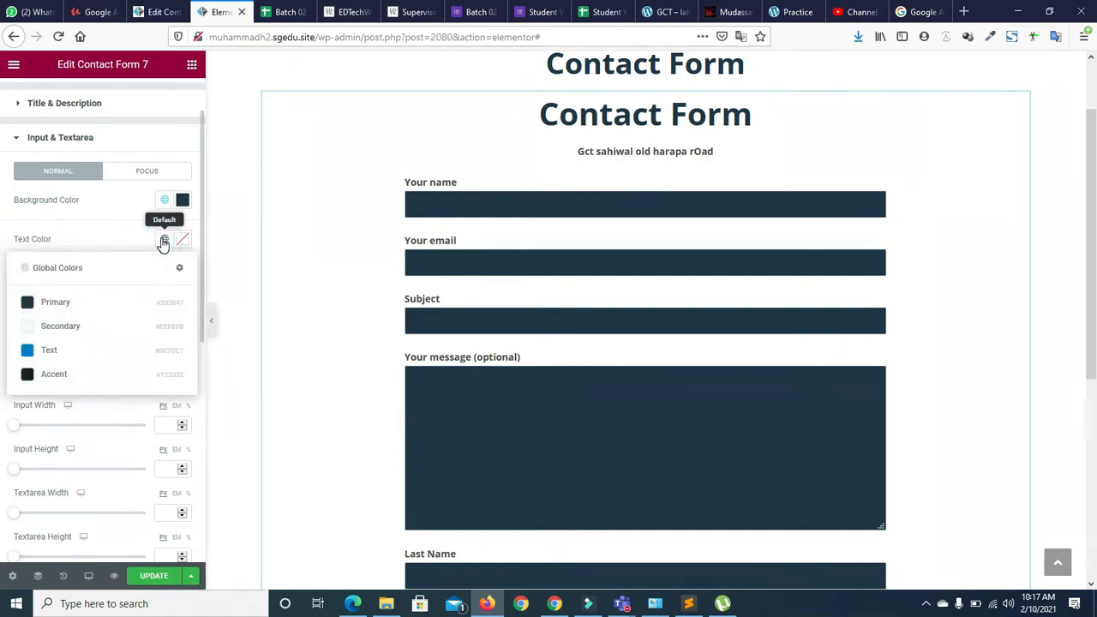
{"action": "left_click", "coordinate": [164, 241]}
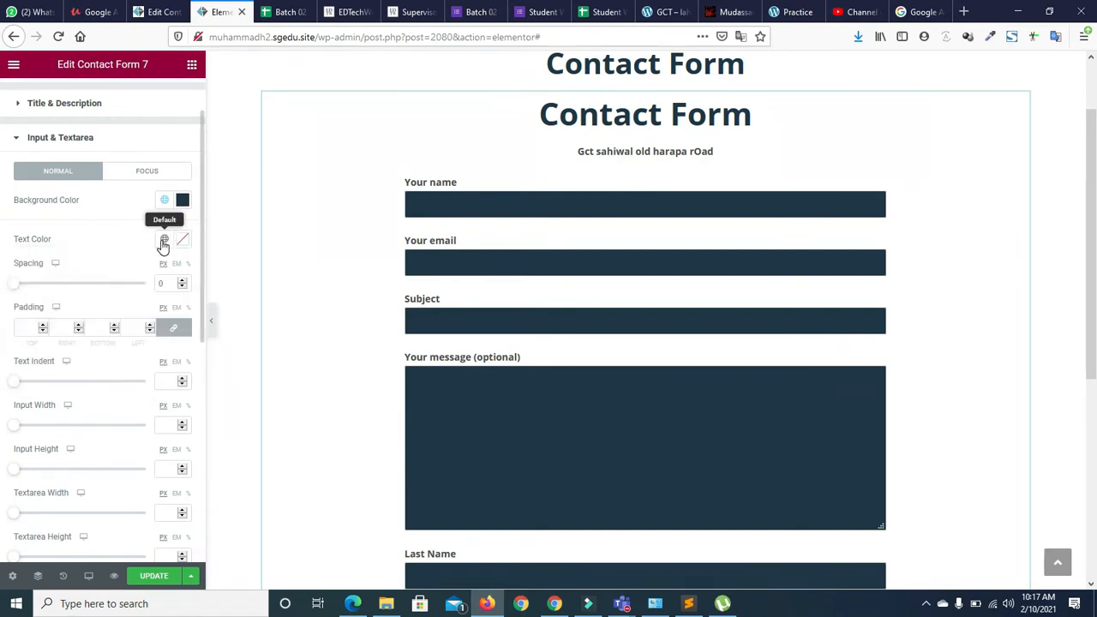
{"action": "left_click", "coordinate": [164, 243]}
{"action": "left_click", "coordinate": [181, 243]}
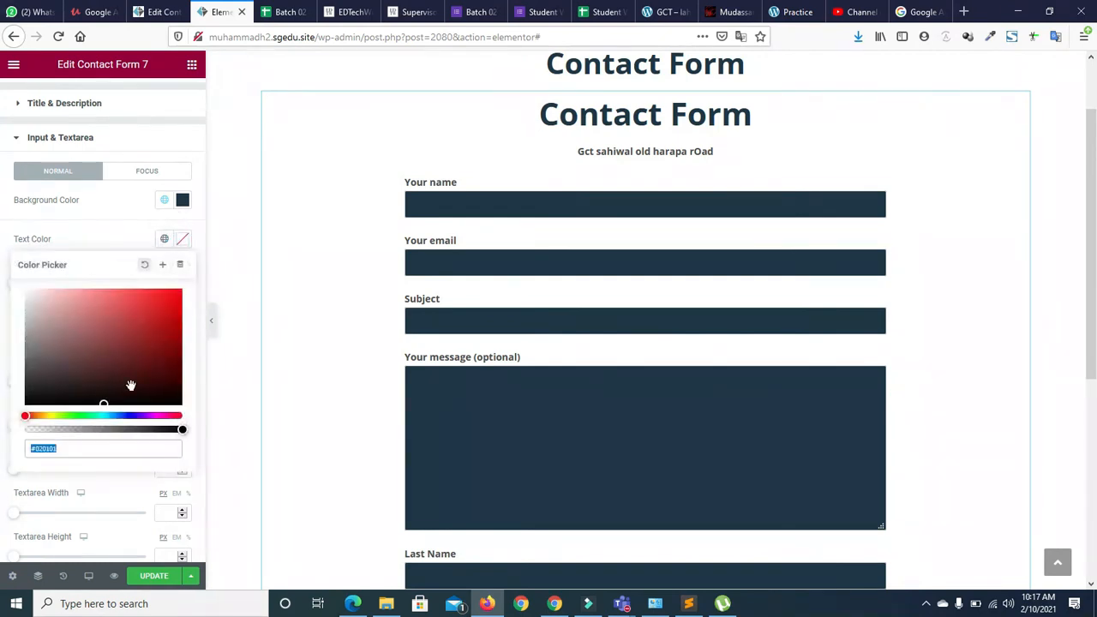
{"action": "left_click", "coordinate": [29, 289]}
{"action": "left_click", "coordinate": [93, 216]}
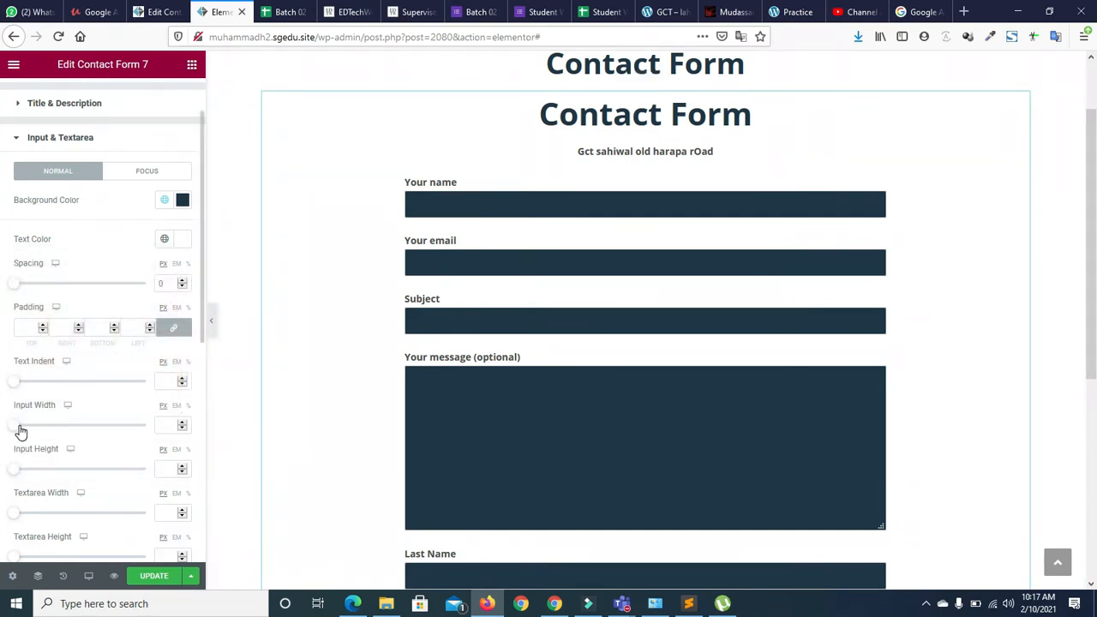
Widen the input fields to 701 px and set their height to 52
{"action": "left_click_drag", "start_coordinate": [13, 431], "coordinate": [91, 431]}
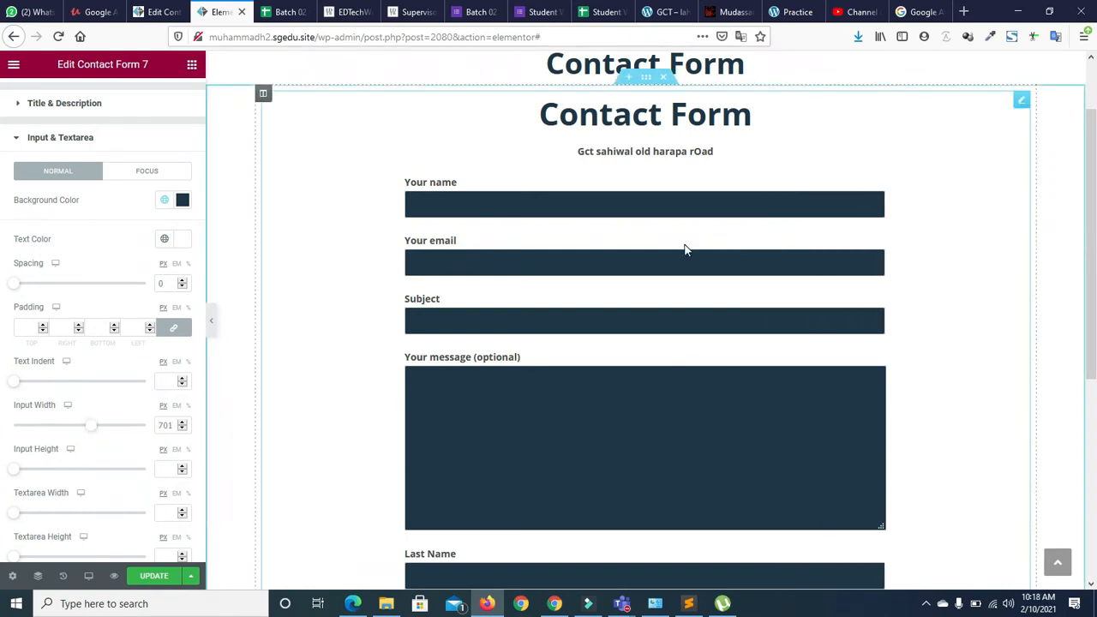
{"action": "left_click_drag", "start_coordinate": [204, 331], "coordinate": [203, 400]}
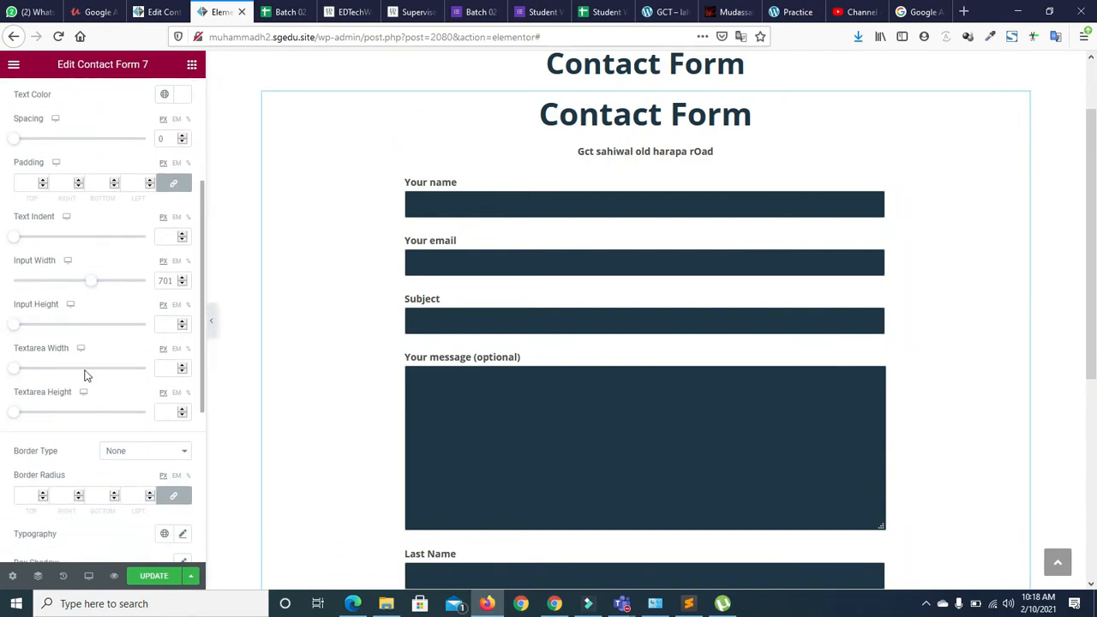
{"action": "left_click_drag", "start_coordinate": [15, 328], "coordinate": [23, 331]}
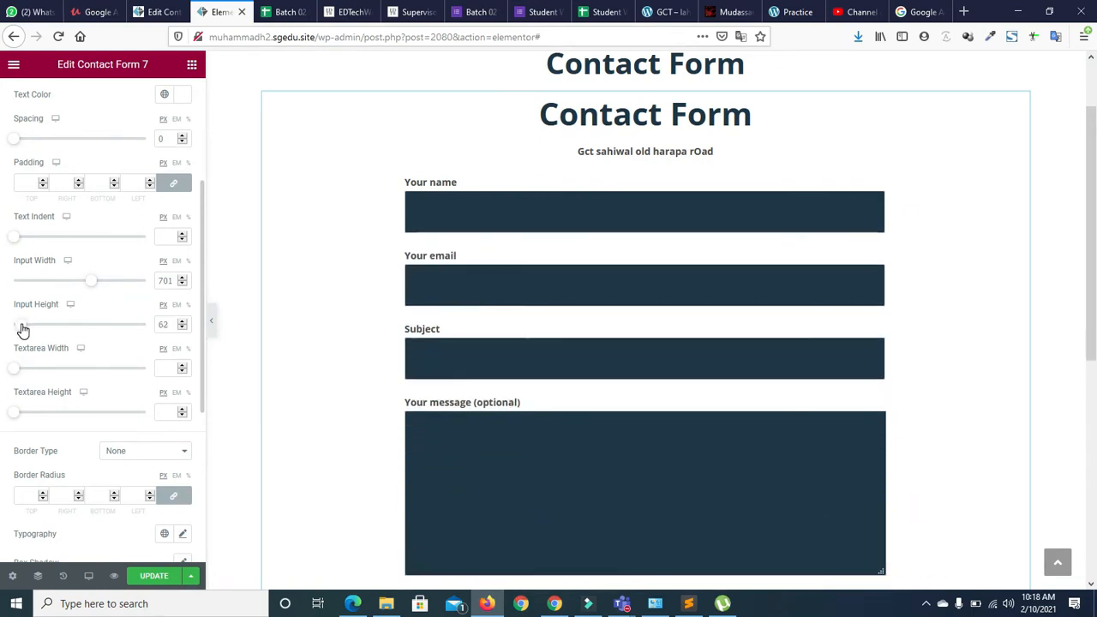
{"action": "left_click", "coordinate": [183, 327]}
{"action": "left_click", "coordinate": [183, 327]}
{"action": "left_click", "coordinate": [182, 328]}
{"action": "left_click", "coordinate": [183, 328]}
{"action": "left_click", "coordinate": [182, 327]}
{"action": "left_click", "coordinate": [182, 328]}
{"action": "left_click", "coordinate": [183, 327]}
{"action": "left_click", "coordinate": [183, 328]}
{"action": "left_click", "coordinate": [181, 322]}
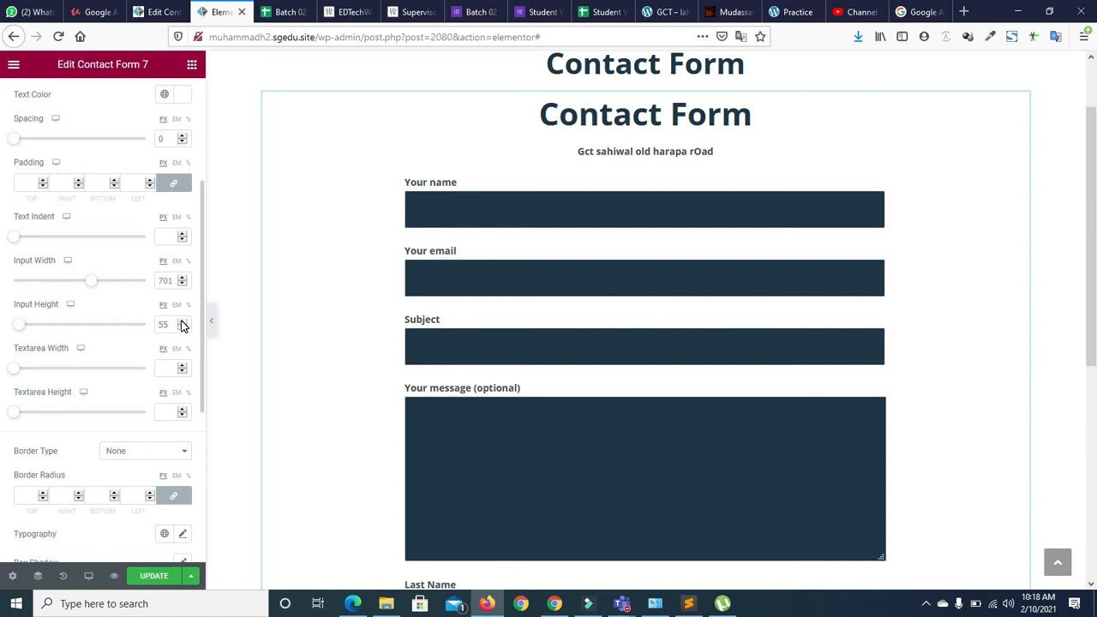
{"action": "left_click", "coordinate": [181, 329]}
{"action": "left_click", "coordinate": [182, 329]}
{"action": "left_click", "coordinate": [182, 330]}
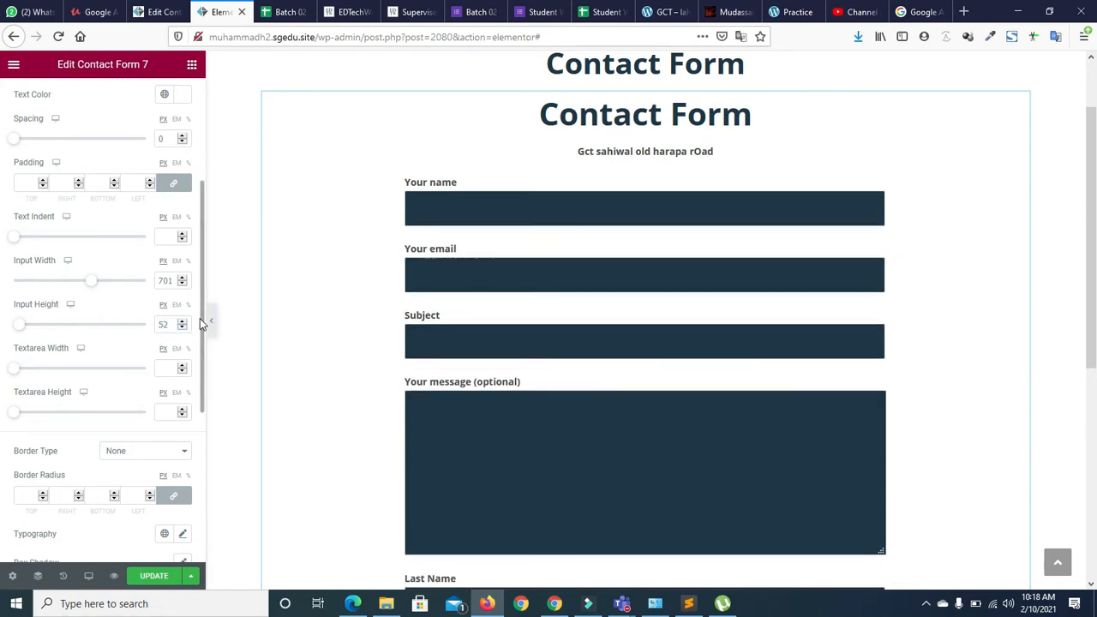
Set the textarea height to 68 and the field text size to 16
{"action": "scroll", "coordinate": [204, 323], "scroll_direction": "down", "scroll_amount": 1}
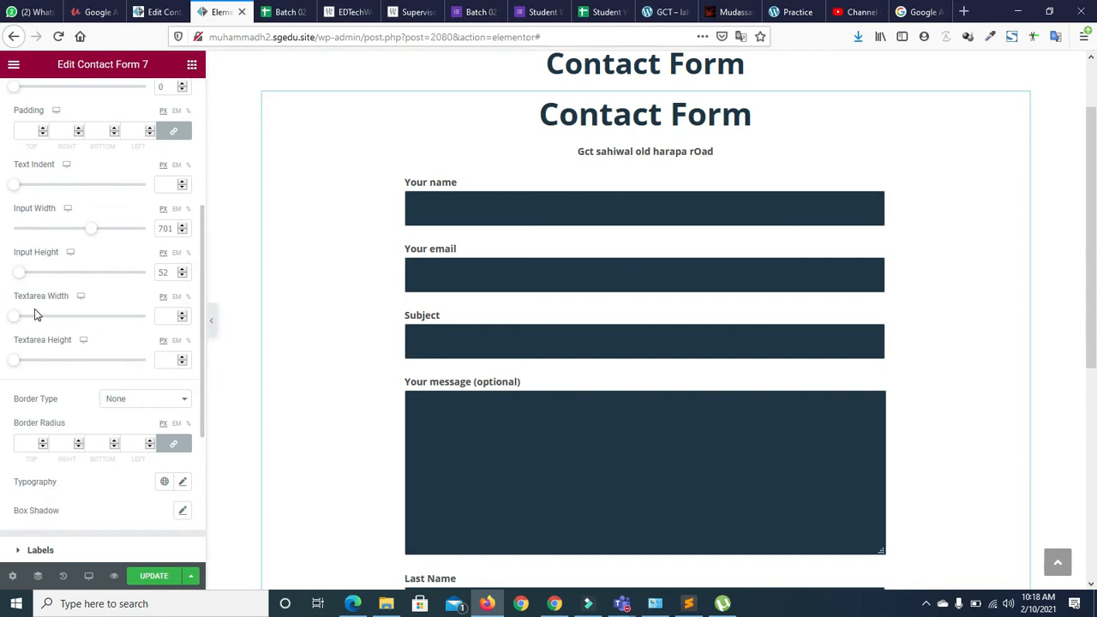
{"action": "left_click_drag", "start_coordinate": [17, 364], "coordinate": [22, 366]}
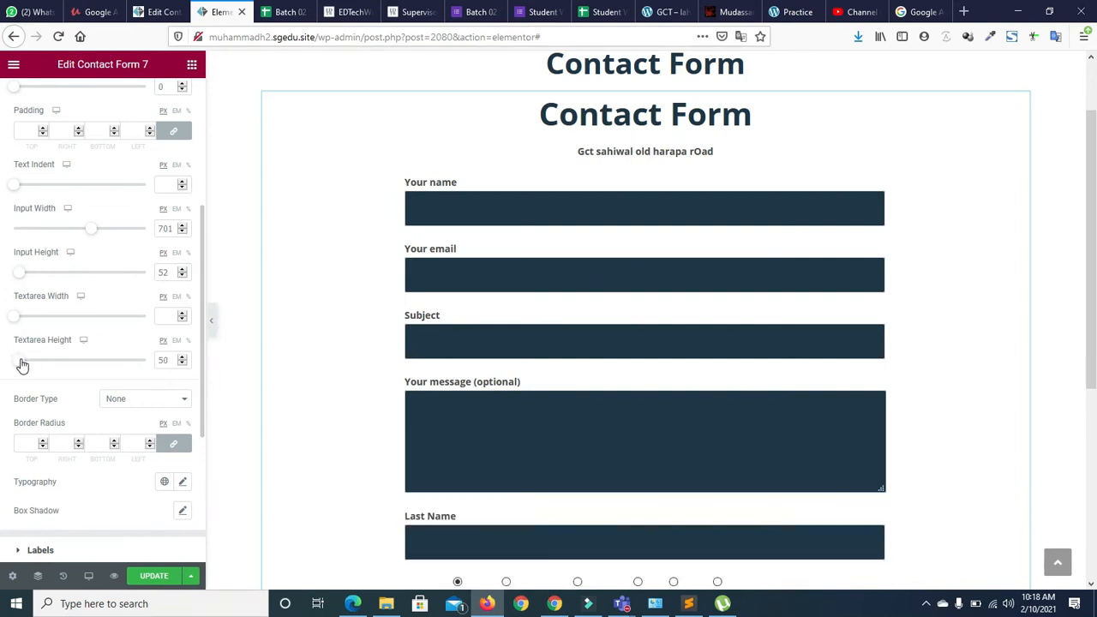
{"action": "left_click_drag", "start_coordinate": [203, 343], "coordinate": [203, 405]}
{"action": "left_click", "coordinate": [181, 344]}
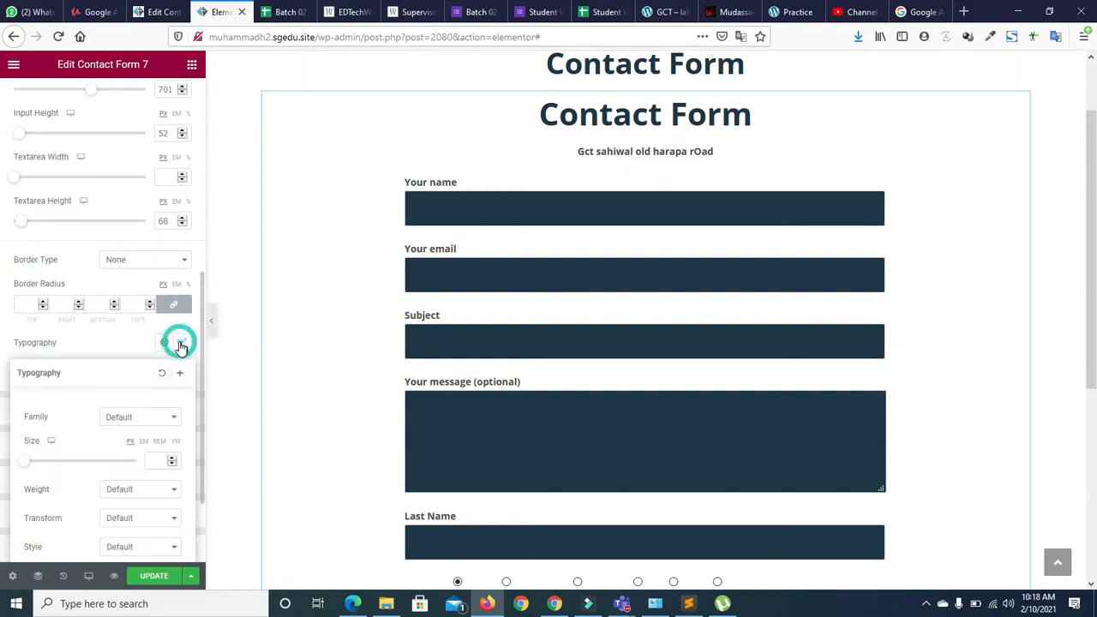
{"action": "left_click", "coordinate": [172, 459]}
{"action": "left_click", "coordinate": [172, 461]}
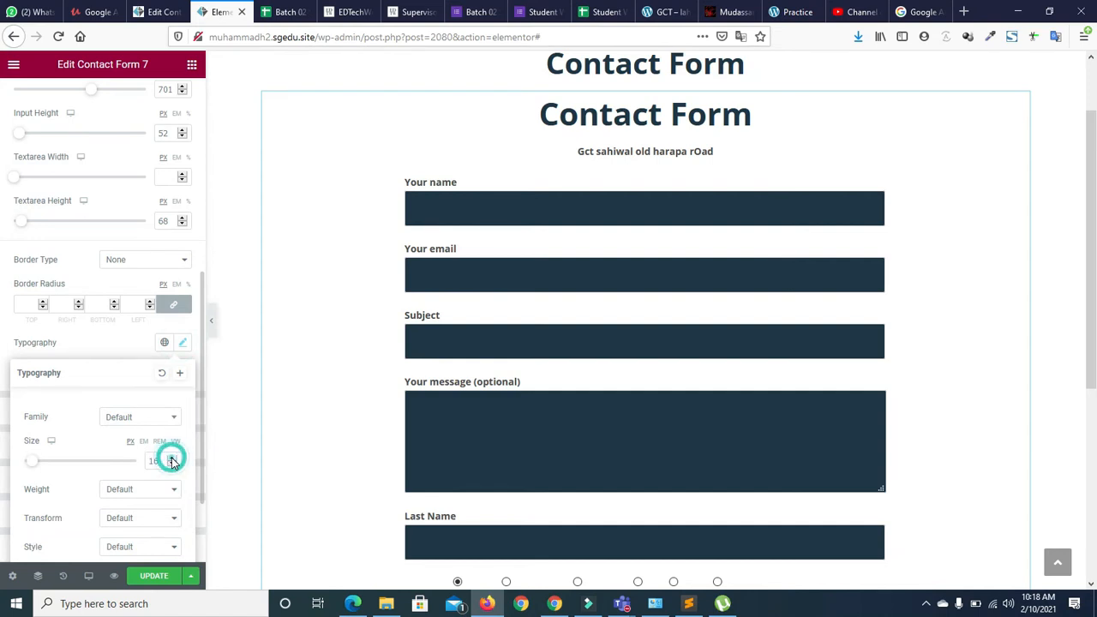
{"action": "left_click", "coordinate": [104, 345]}
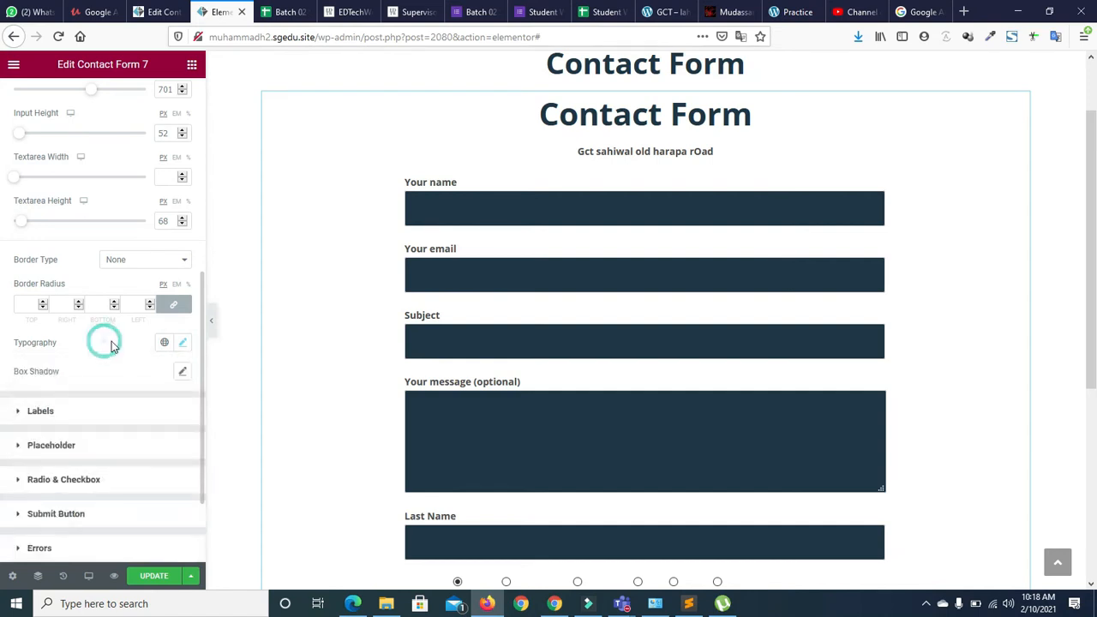
{"action": "left_click", "coordinate": [186, 344]}
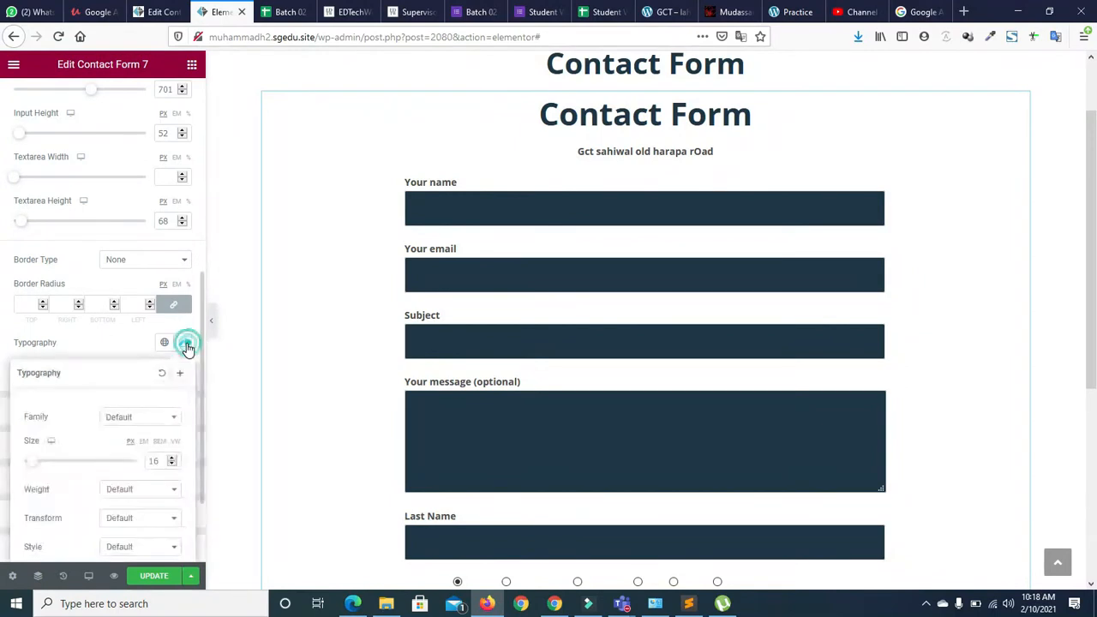
{"action": "left_click", "coordinate": [175, 463]}
{"action": "left_click", "coordinate": [98, 343]}
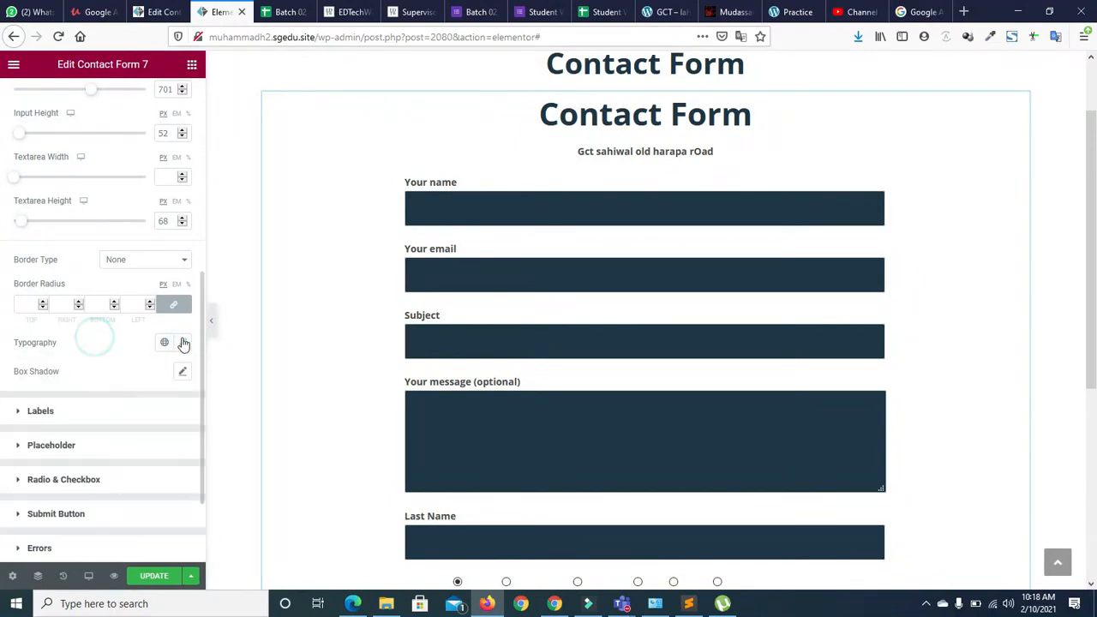
{"action": "left_click", "coordinate": [15, 411]}
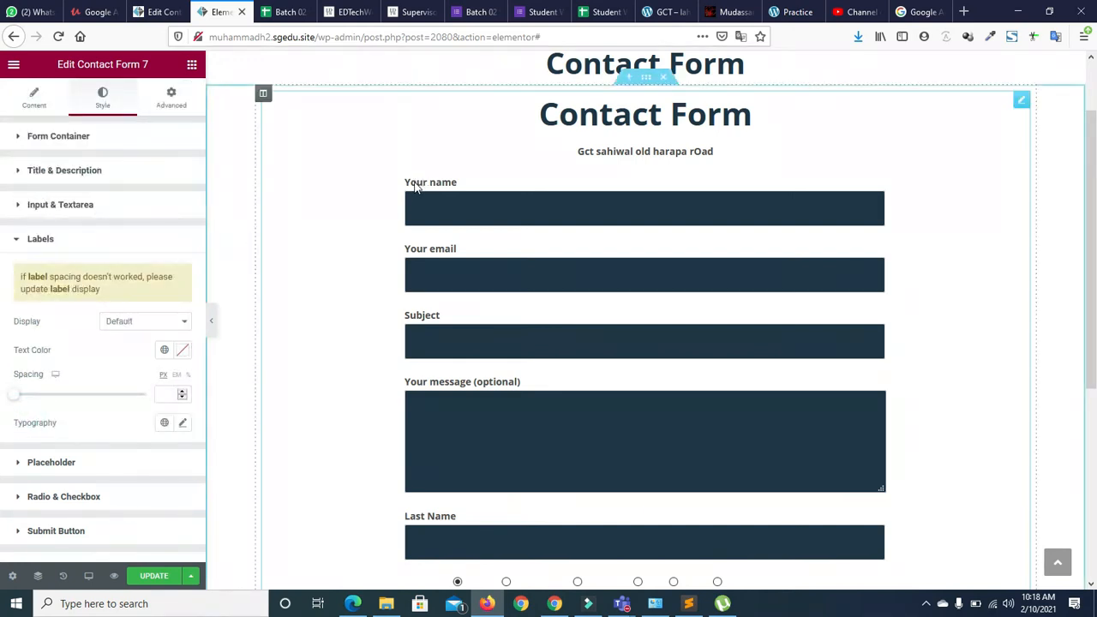
Try Inherit and Inline Block label display, keep Default, and set label spacing to 0
{"action": "left_click", "coordinate": [143, 330]}
{"action": "left_click", "coordinate": [138, 354]}
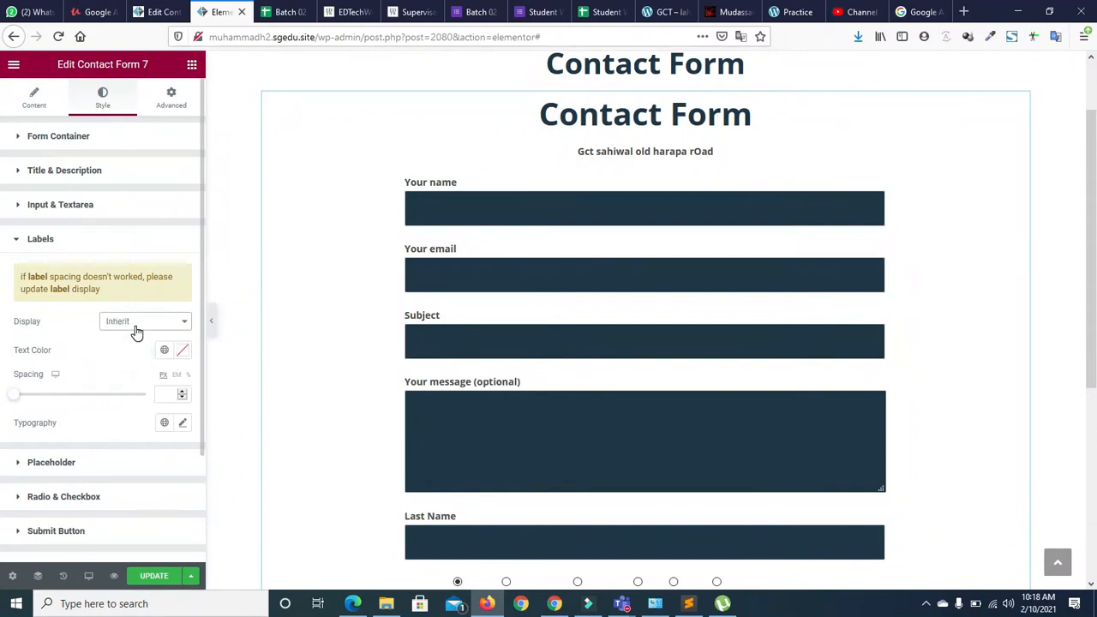
{"action": "left_click", "coordinate": [133, 326]}
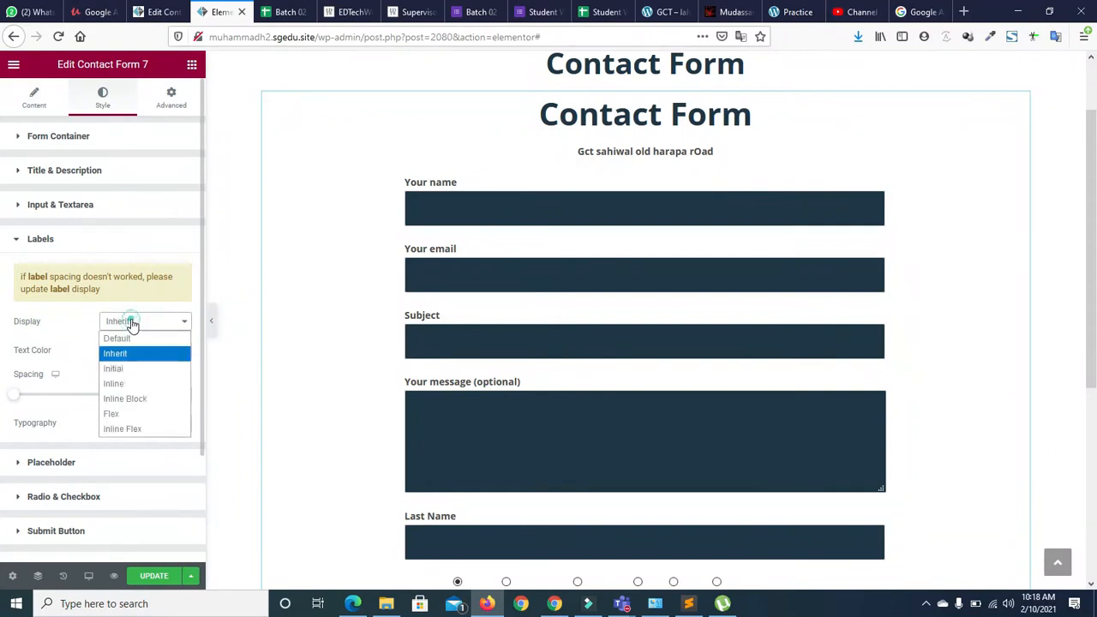
{"action": "left_click", "coordinate": [124, 400]}
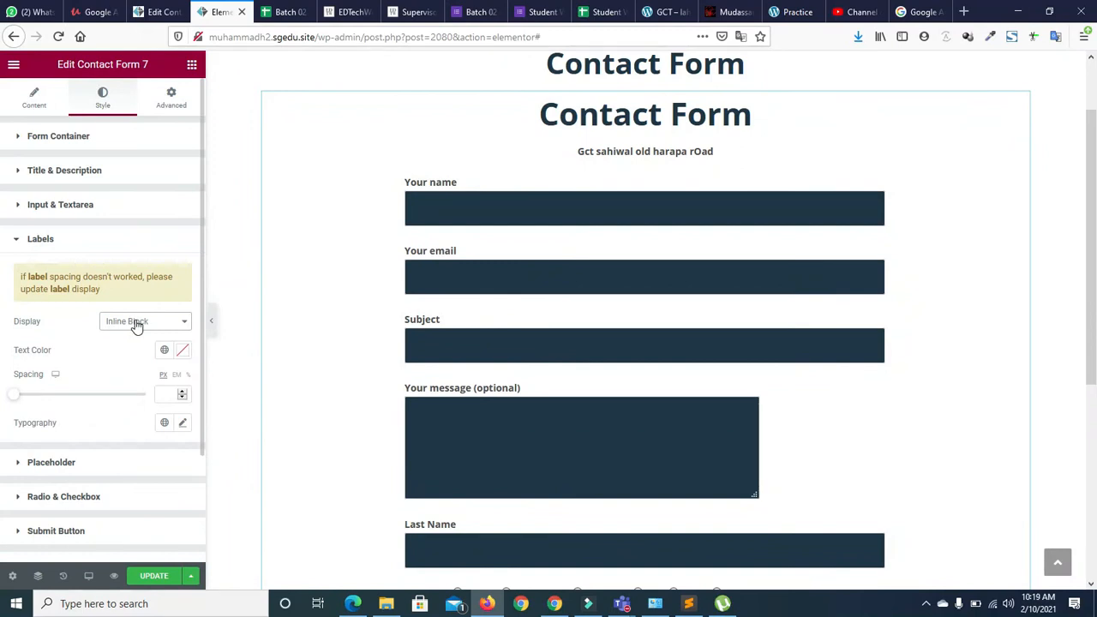
{"action": "left_click", "coordinate": [135, 326]}
{"action": "left_click", "coordinate": [133, 337]}
{"action": "left_click", "coordinate": [128, 322]}
{"action": "left_click", "coordinate": [128, 319]}
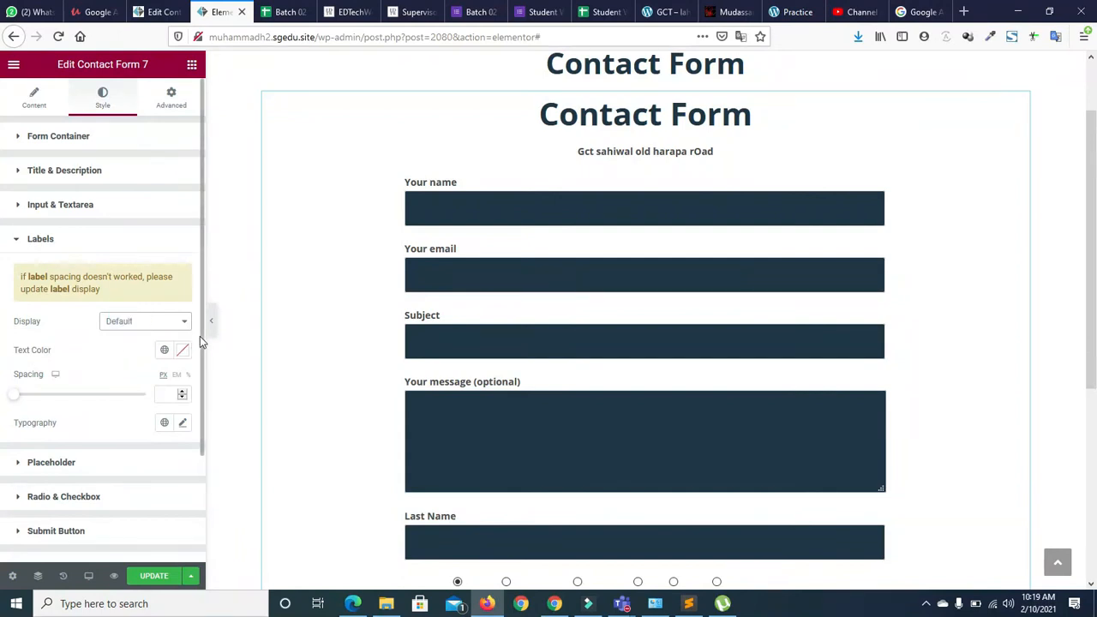
{"action": "left_click_drag", "start_coordinate": [201, 343], "coordinate": [201, 364]}
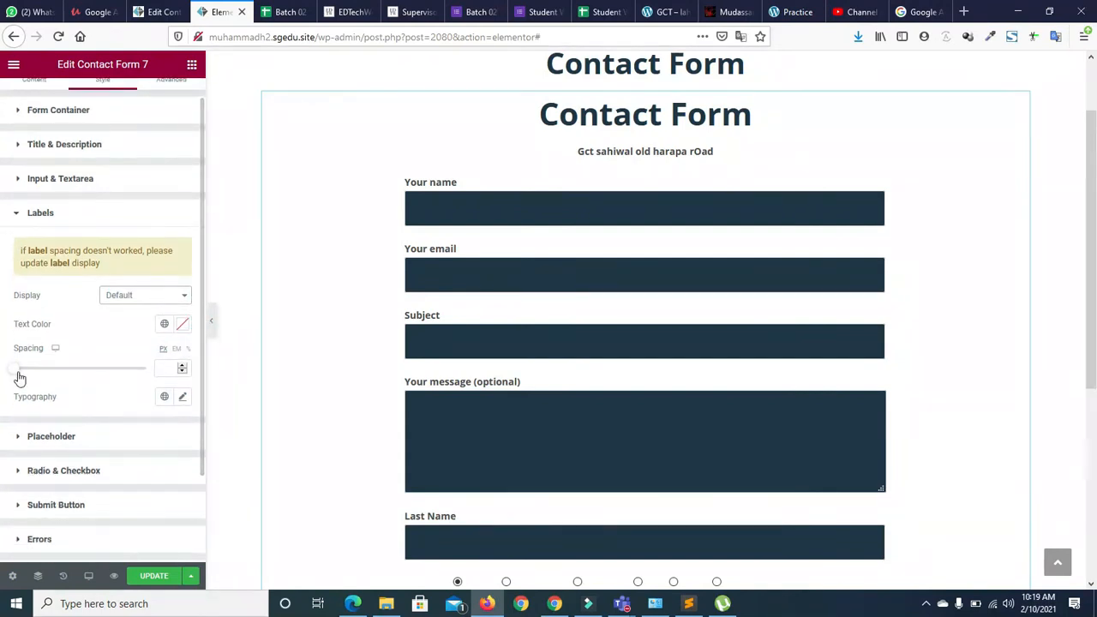
{"action": "mouse_move", "coordinate": [15, 373]}
{"action": "left_mouse_down"}
{"action": "mouse_move", "coordinate": [43, 373]}
{"action": "mouse_move", "coordinate": [19, 372]}
{"action": "left_mouse_up"}
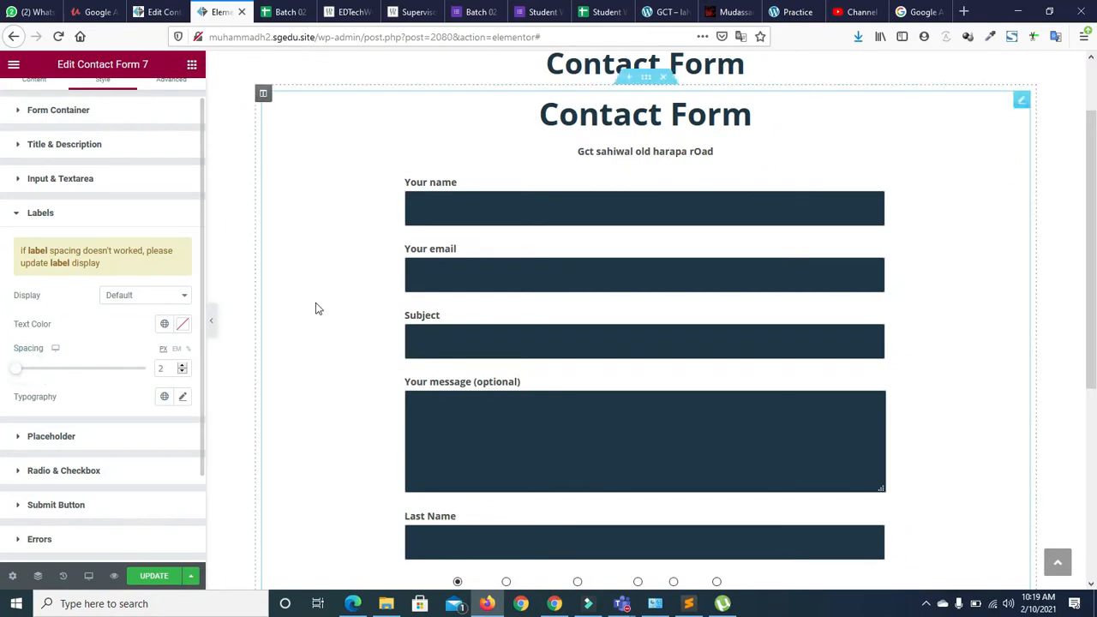
{"action": "scroll", "coordinate": [1093, 205], "scroll_direction": "down", "scroll_amount": 2}
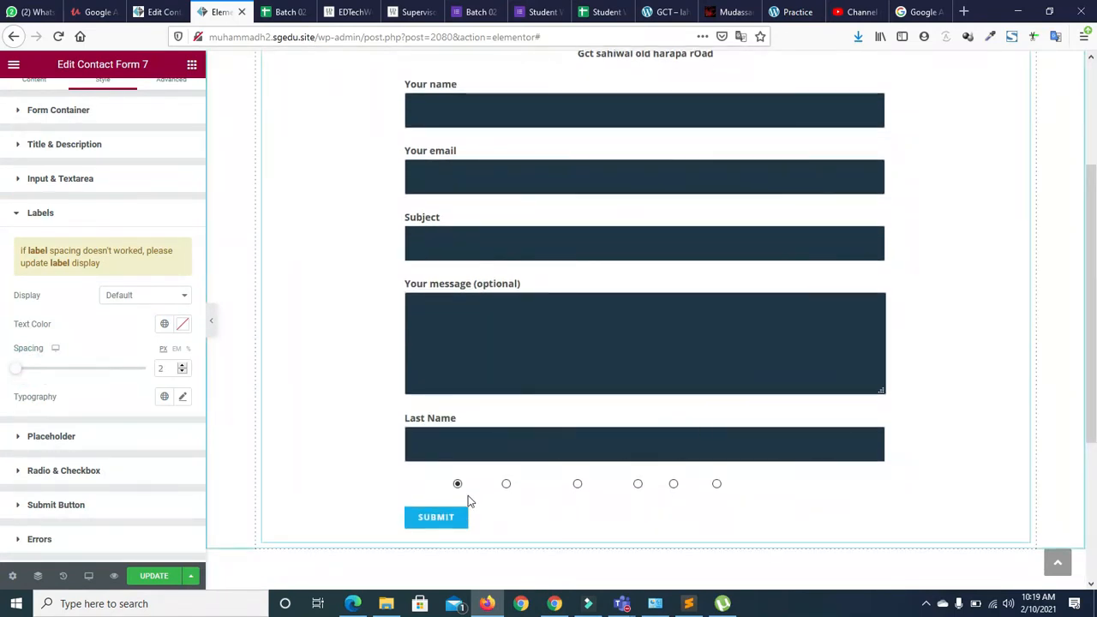
{"action": "left_click_drag", "start_coordinate": [20, 372], "coordinate": [47, 370]}
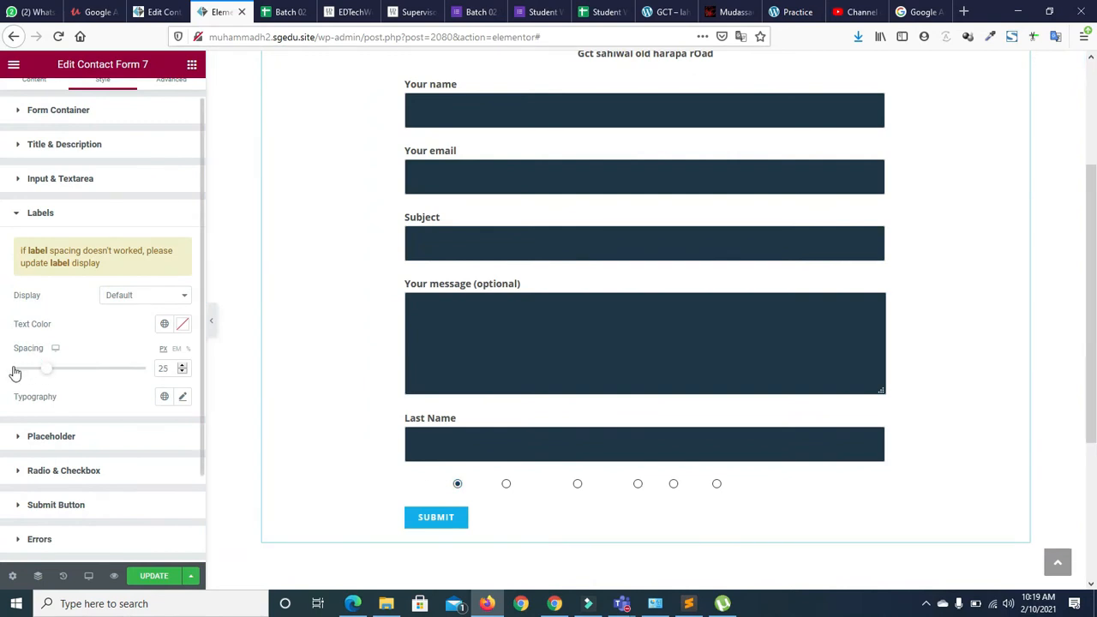
Colour the label text with the dark Primary global colour after trying Text and Secondary
{"action": "left_click", "coordinate": [164, 324]}
{"action": "left_click", "coordinate": [96, 387]}
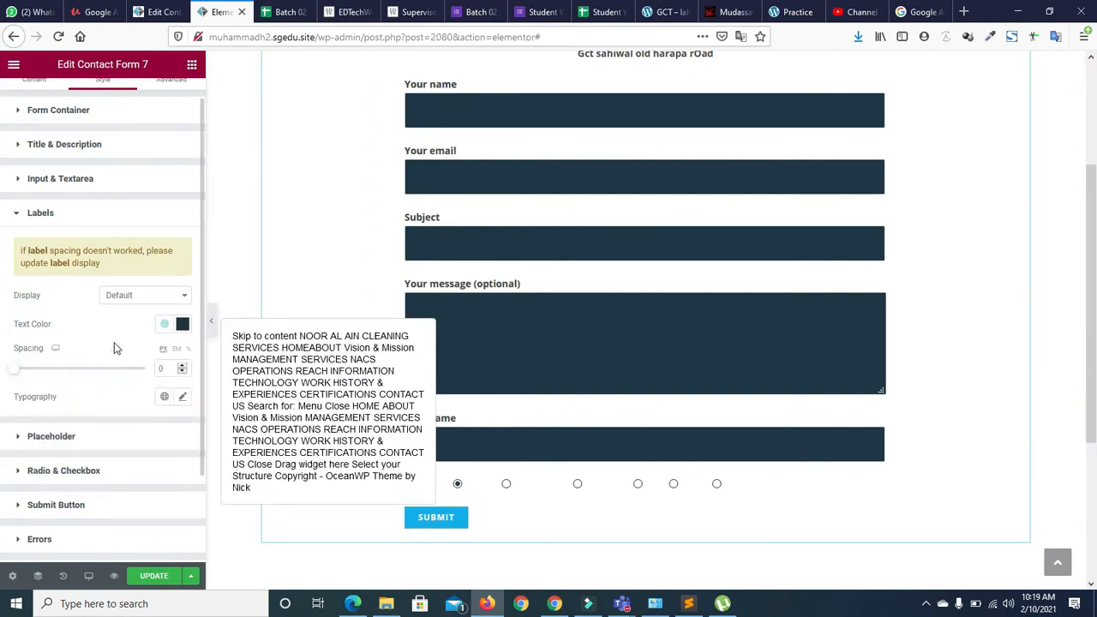
{"action": "left_click", "coordinate": [164, 324]}
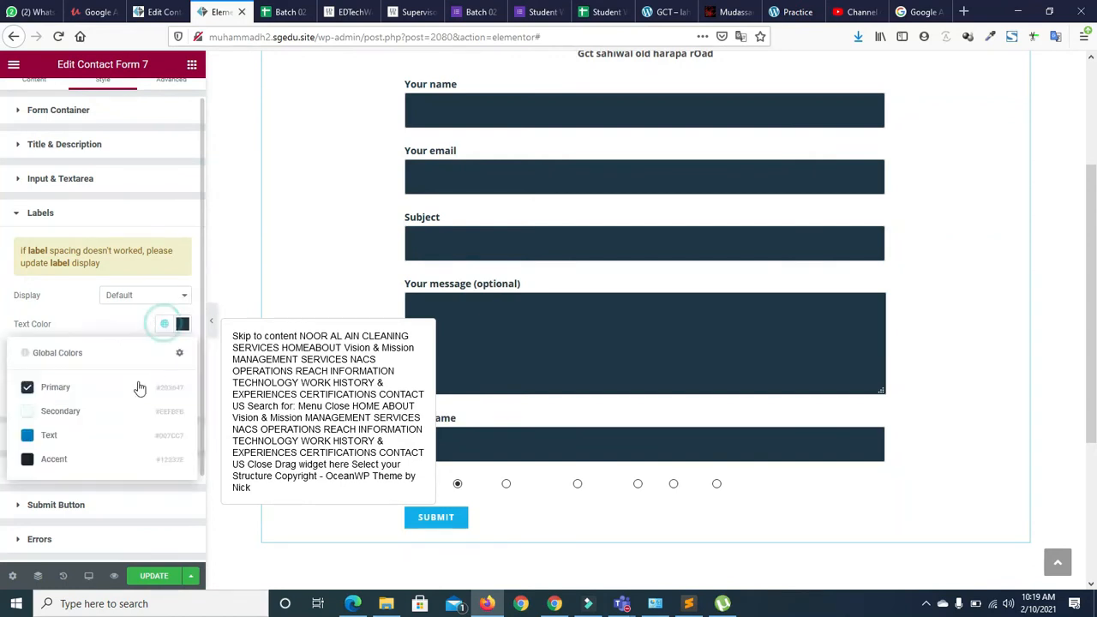
{"action": "left_click", "coordinate": [111, 437]}
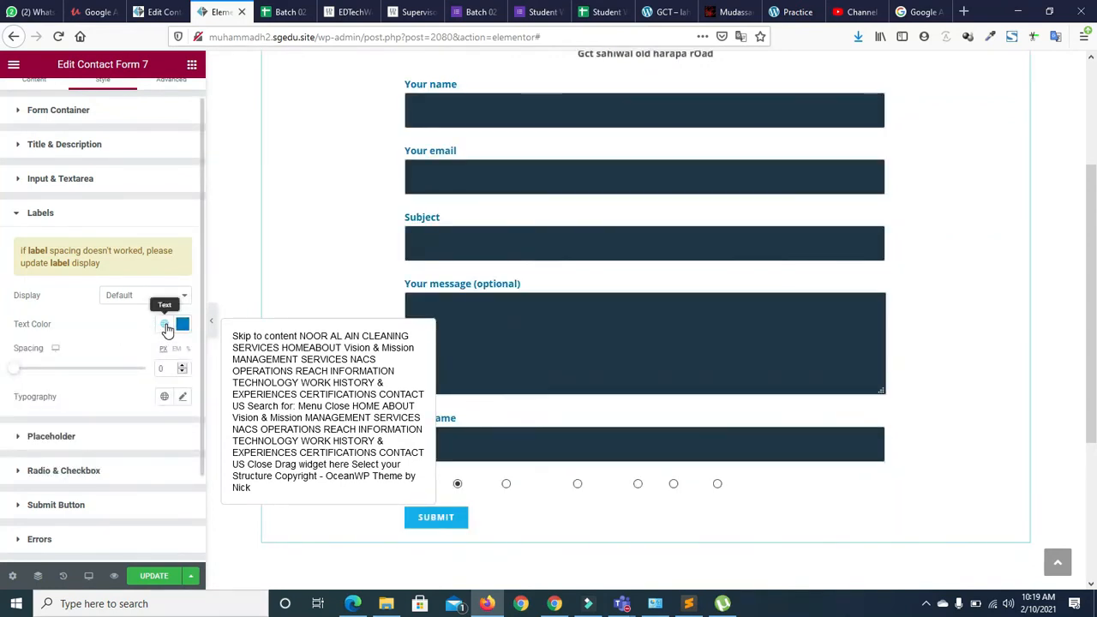
{"action": "left_click", "coordinate": [166, 326]}
{"action": "left_click", "coordinate": [98, 413]}
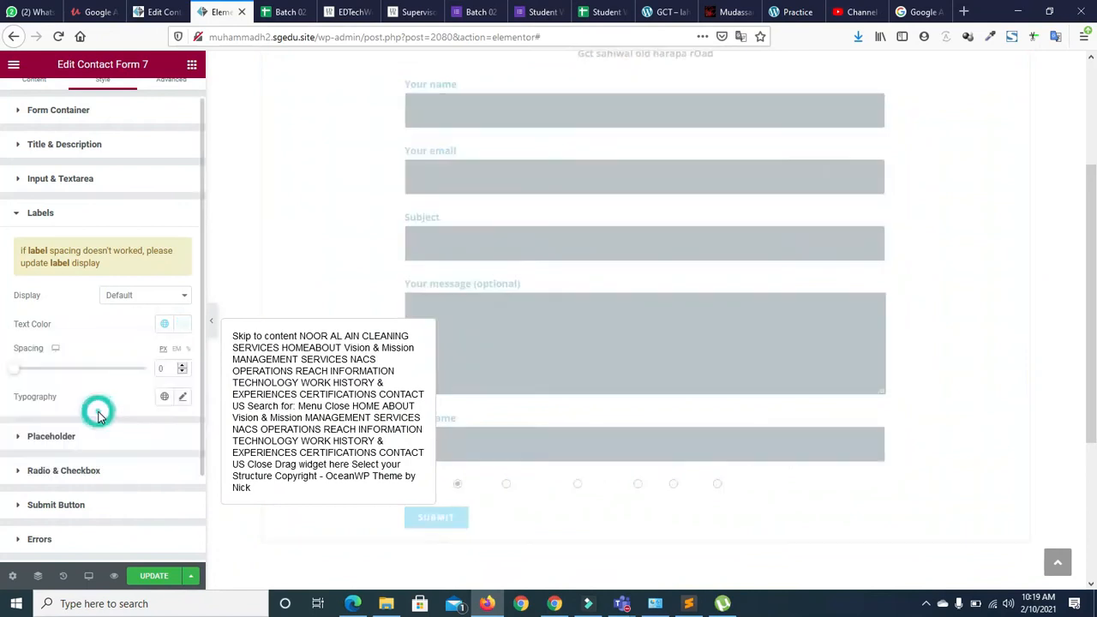
{"action": "left_click", "coordinate": [165, 325]}
{"action": "left_click", "coordinate": [93, 398]}
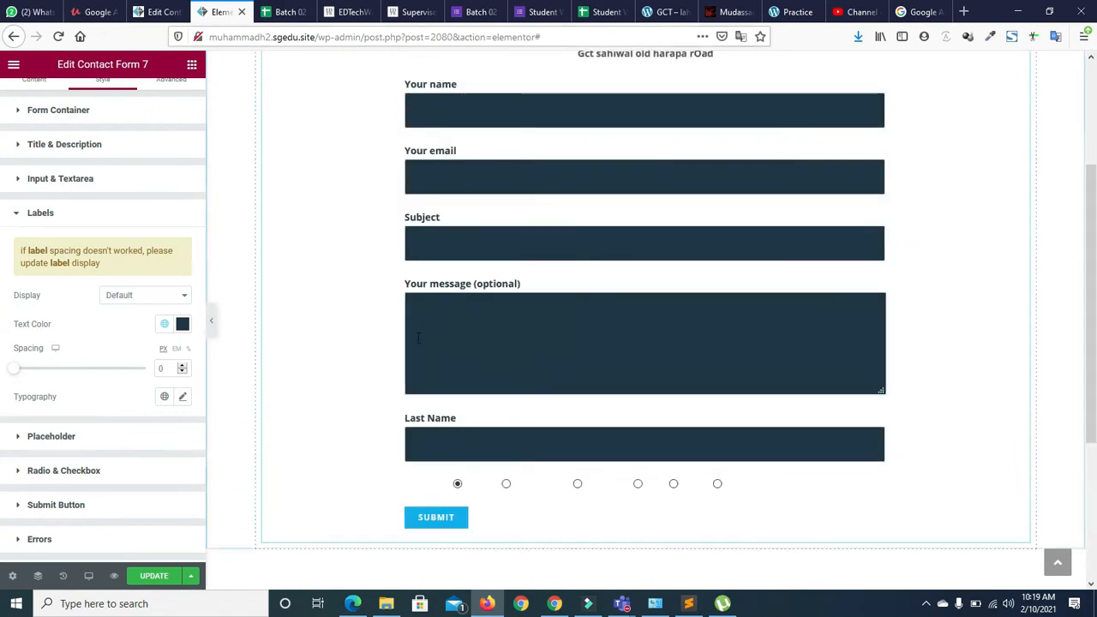
{"action": "left_click", "coordinate": [18, 214]}
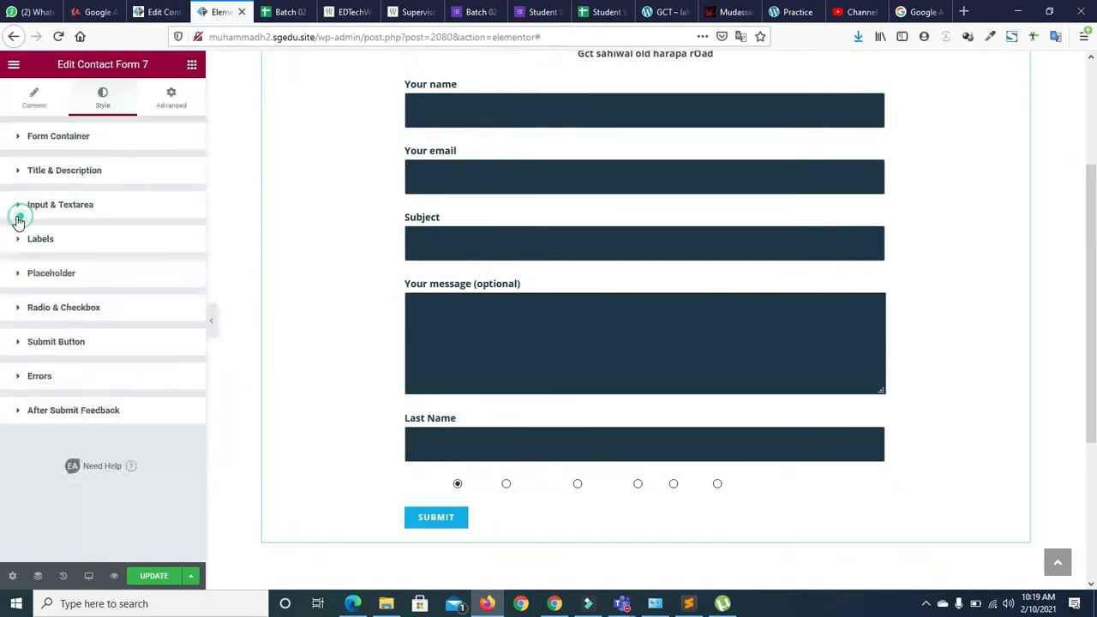
Colour the placeholder text custom dark teal #174D4D, then expand the Radio & Checkbox styling
{"action": "left_click", "coordinate": [19, 276]}
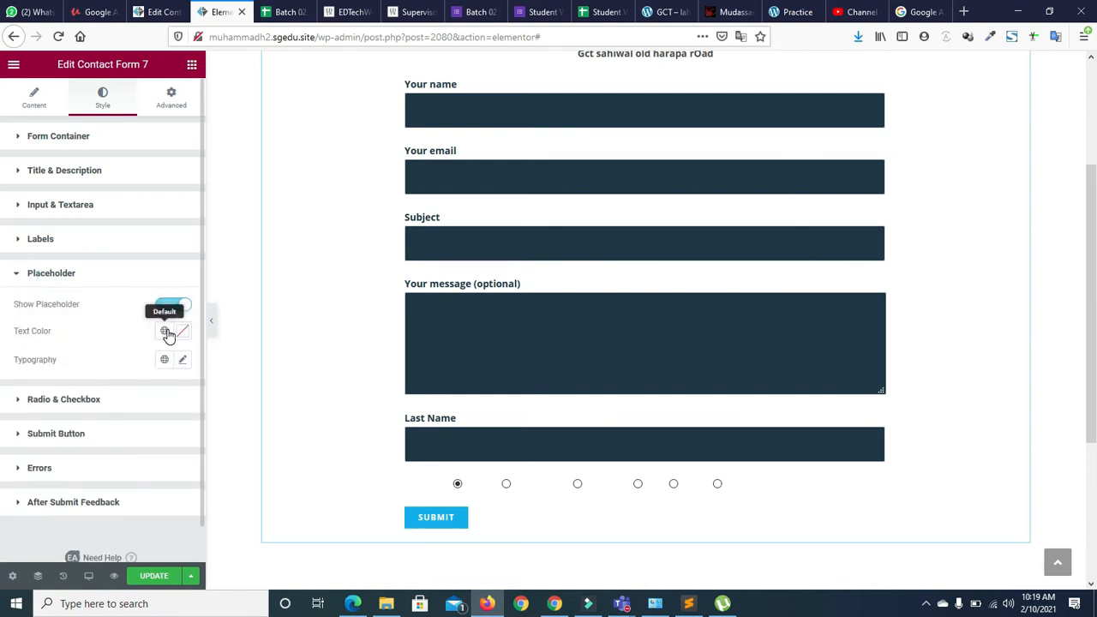
{"action": "left_click", "coordinate": [166, 332]}
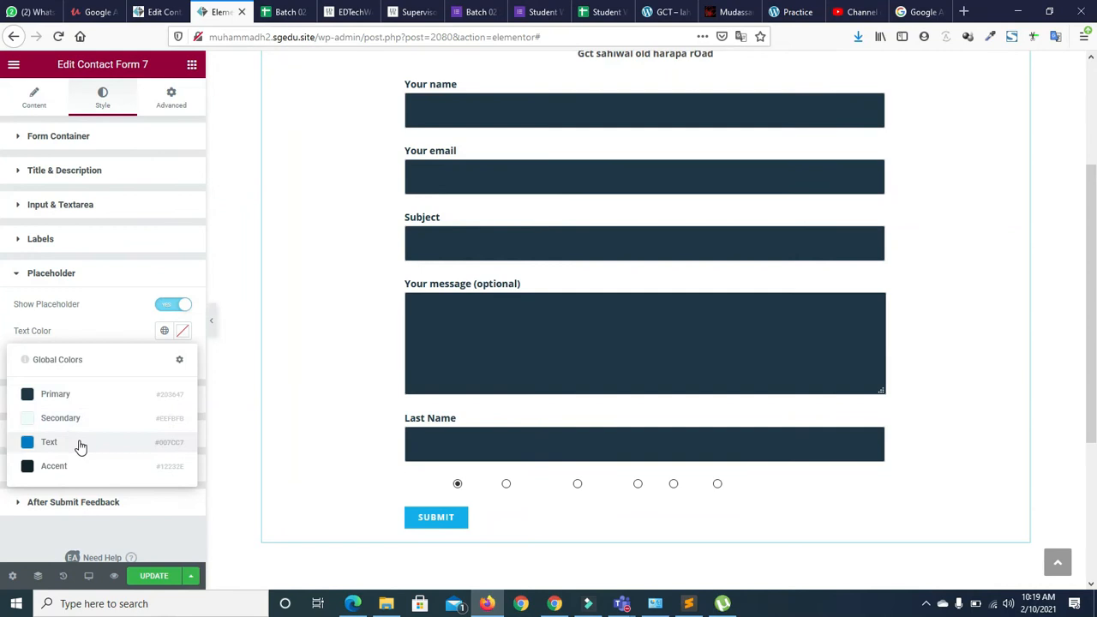
{"action": "left_click", "coordinate": [88, 417]}
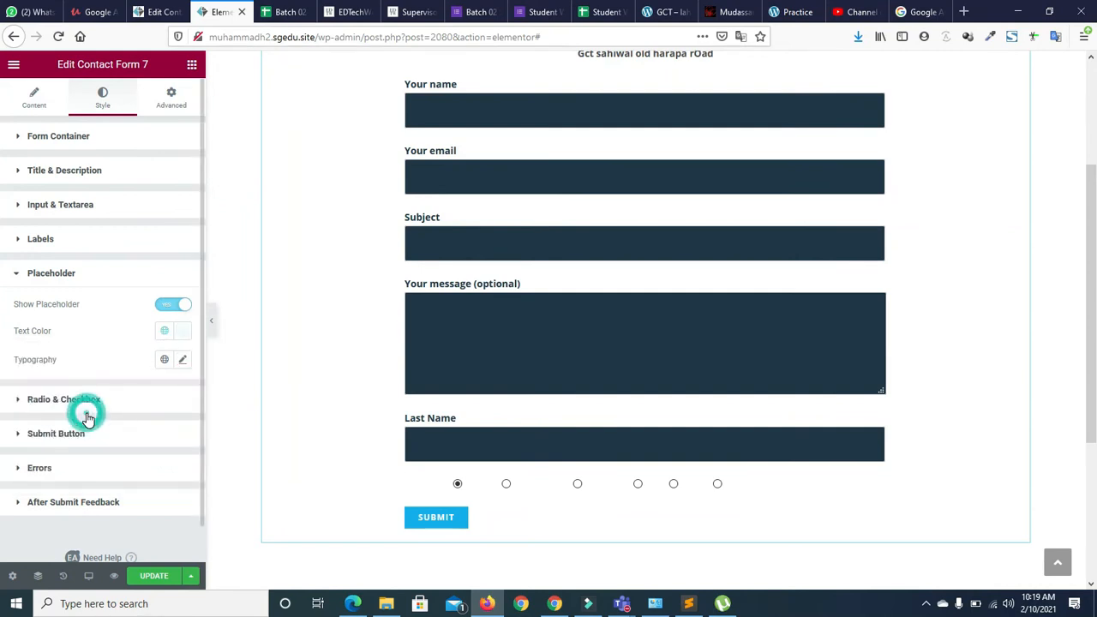
{"action": "left_click", "coordinate": [181, 333]}
{"action": "left_click_drag", "start_coordinate": [33, 386], "coordinate": [3, 336]}
{"action": "left_click", "coordinate": [123, 286]}
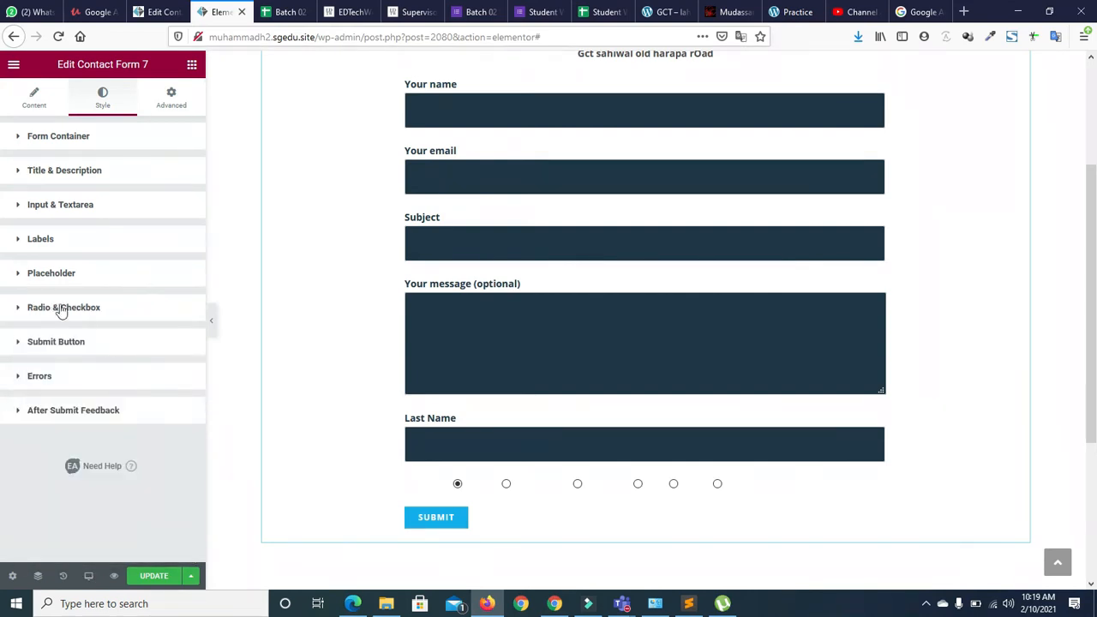
{"action": "left_click", "coordinate": [18, 309]}
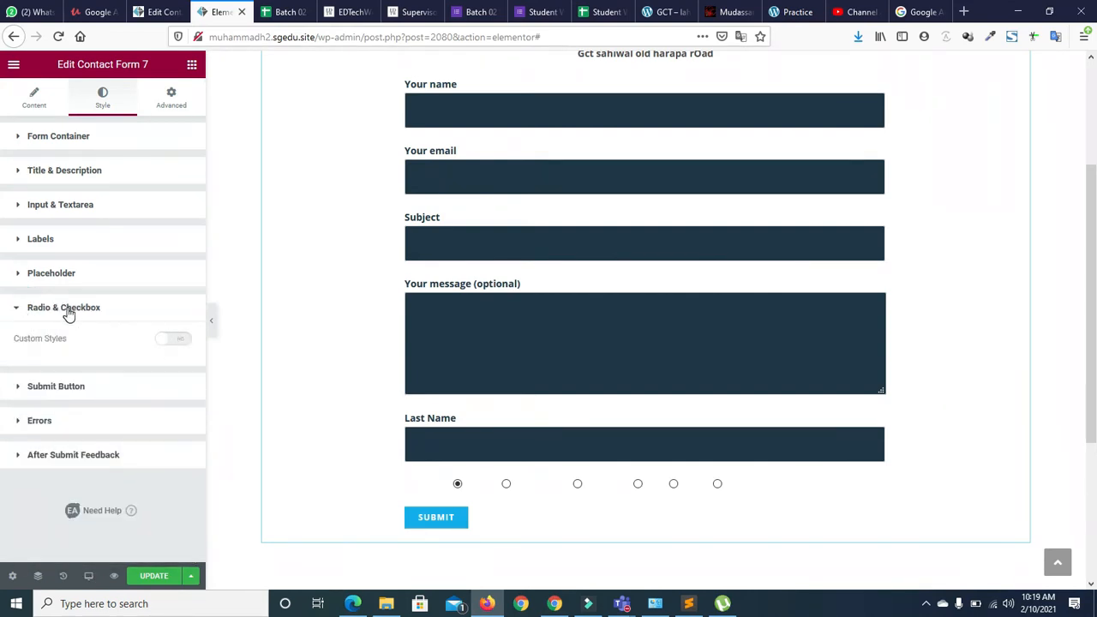
Turn on Custom Styles for radios and checkboxes, with Size 22 and border width 0
{"action": "left_click", "coordinate": [179, 343]}
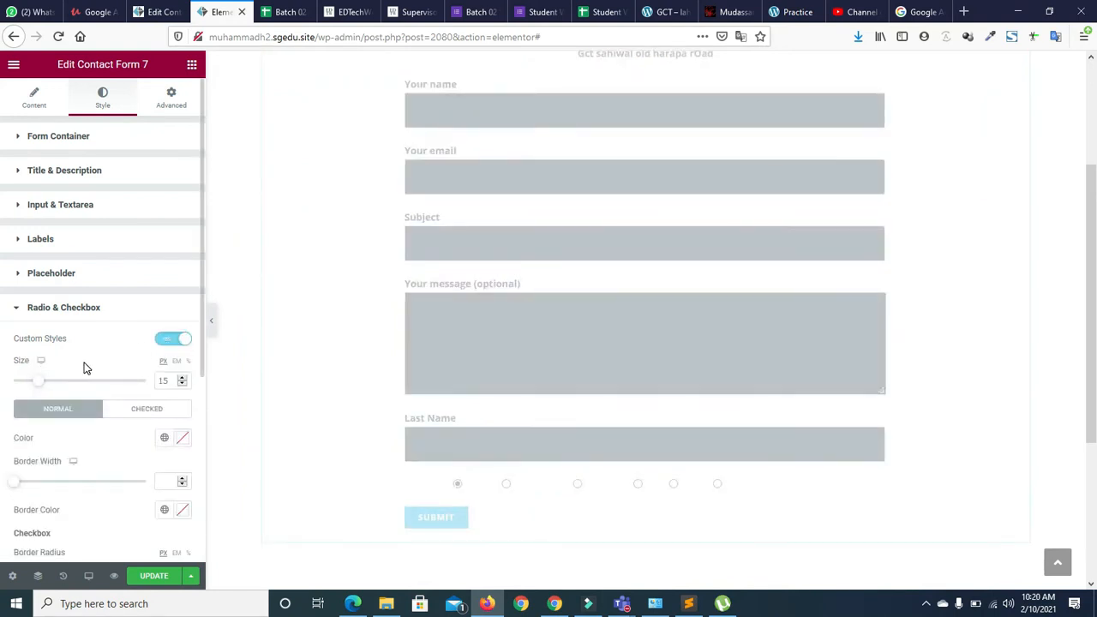
{"action": "left_click_drag", "start_coordinate": [38, 385], "coordinate": [50, 388]}
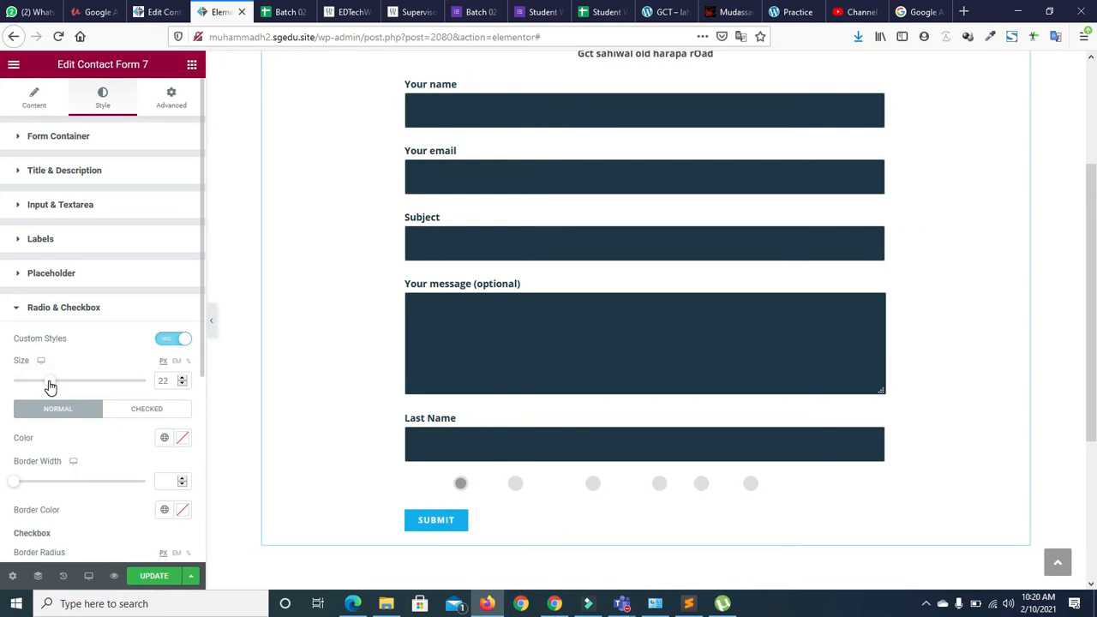
{"action": "left_click_drag", "start_coordinate": [201, 289], "coordinate": [205, 430]}
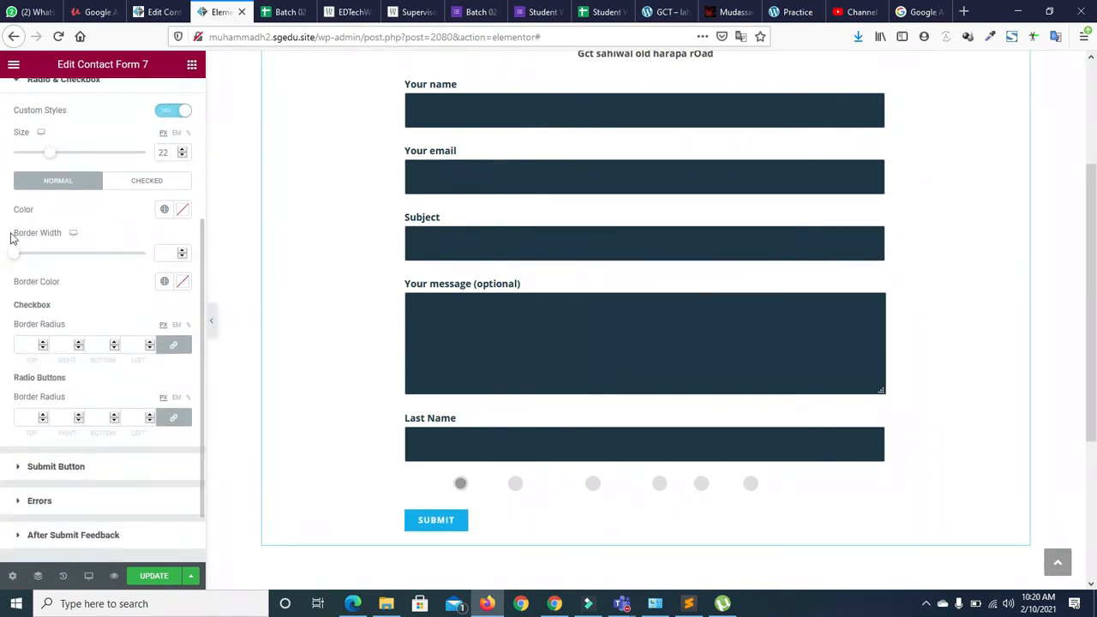
{"action": "mouse_move", "coordinate": [15, 253]}
{"action": "left_mouse_down"}
{"action": "mouse_move", "coordinate": [69, 257]}
{"action": "mouse_move", "coordinate": [15, 259]}
{"action": "left_mouse_up"}
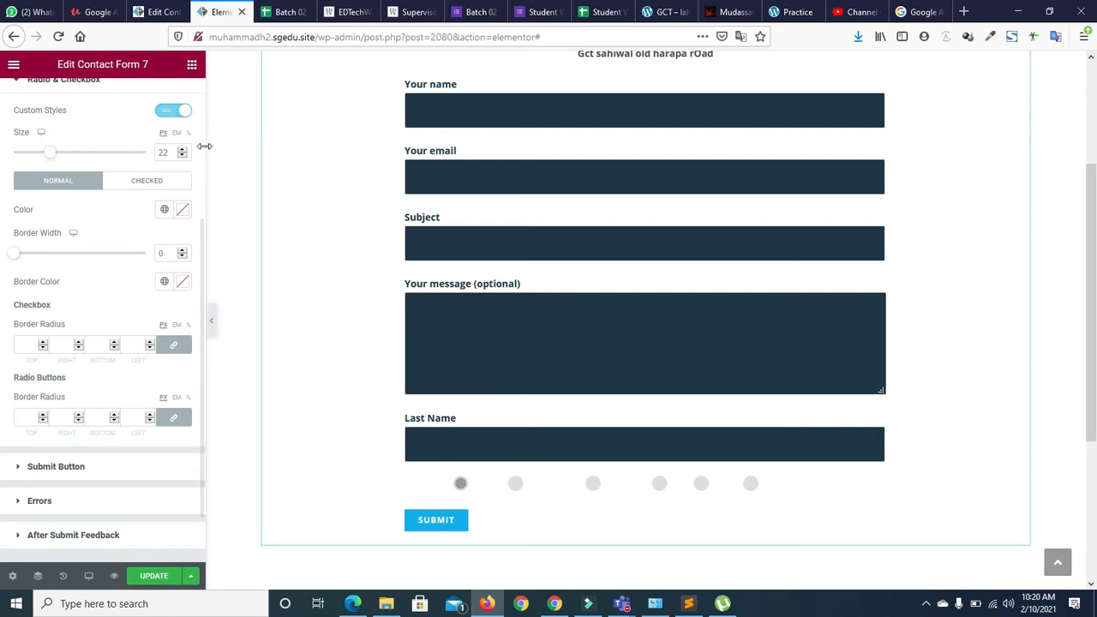
{"action": "scroll", "coordinate": [145, 189], "scroll_direction": "up", "scroll_amount": 3}
{"action": "left_click", "coordinate": [21, 309]}
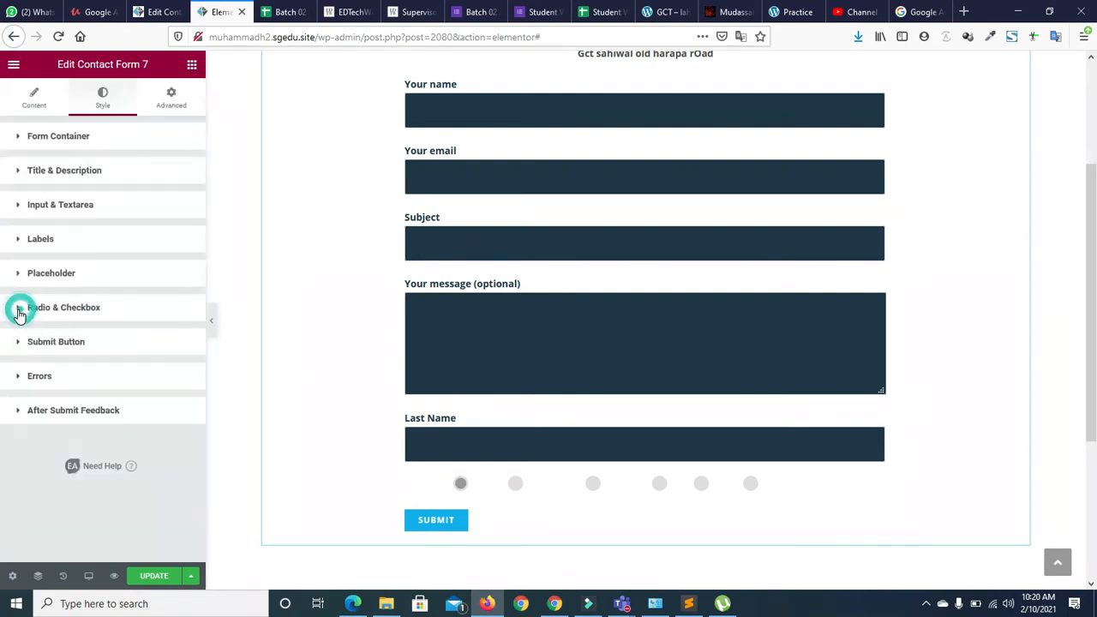
Set the SUBMIT button to a Custom 217 px width with the Primary global background colour
{"action": "left_click", "coordinate": [18, 343]}
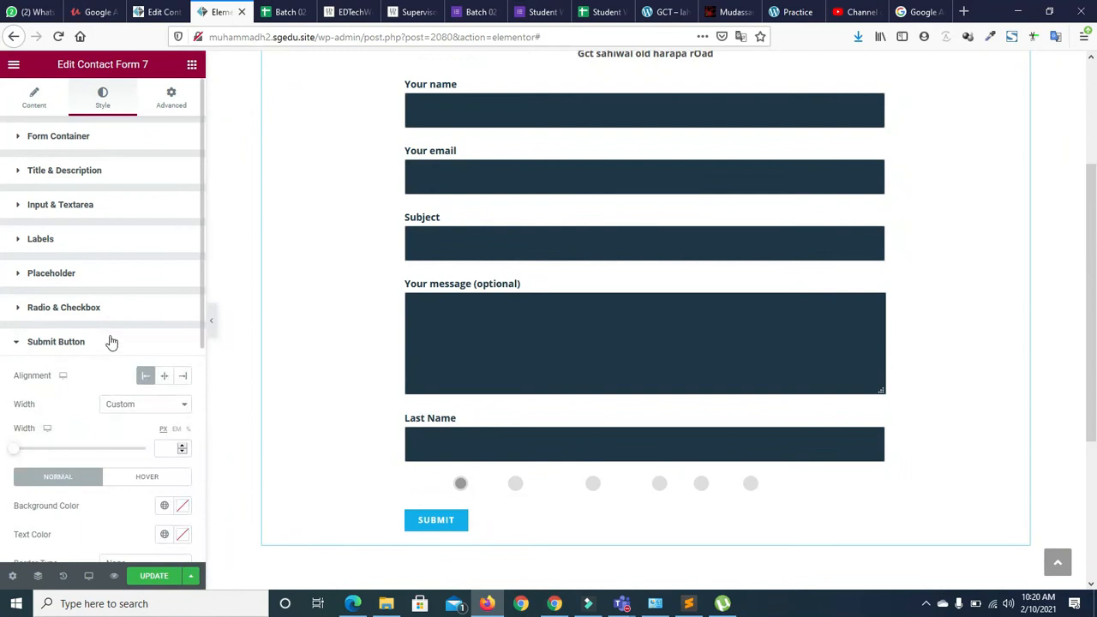
{"action": "scroll", "coordinate": [199, 319], "scroll_direction": "down", "scroll_amount": 2}
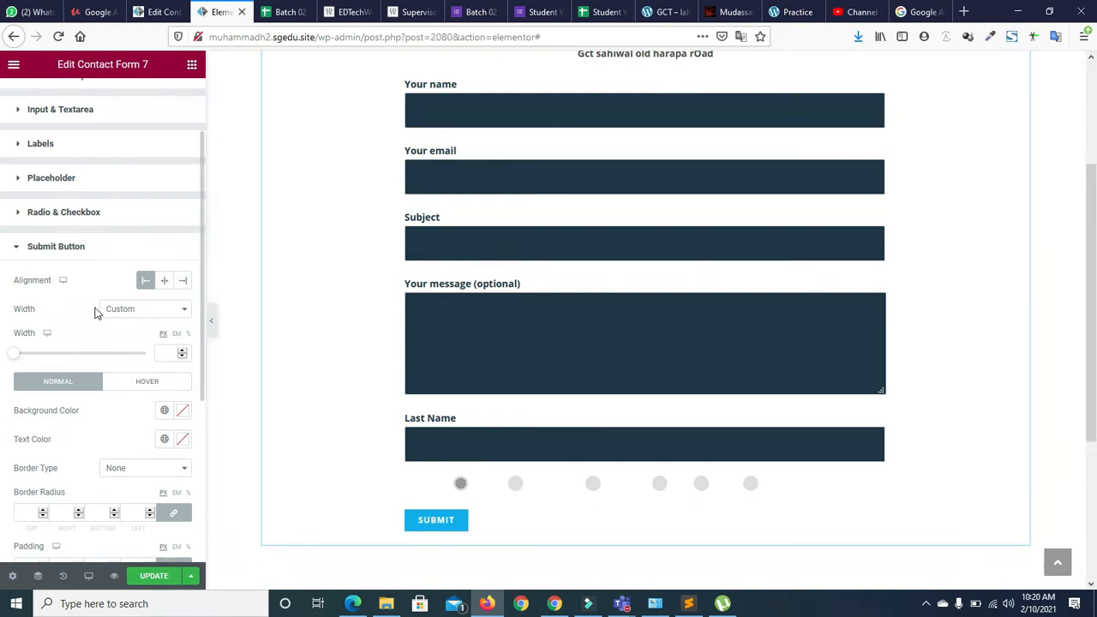
{"action": "left_click", "coordinate": [143, 309]}
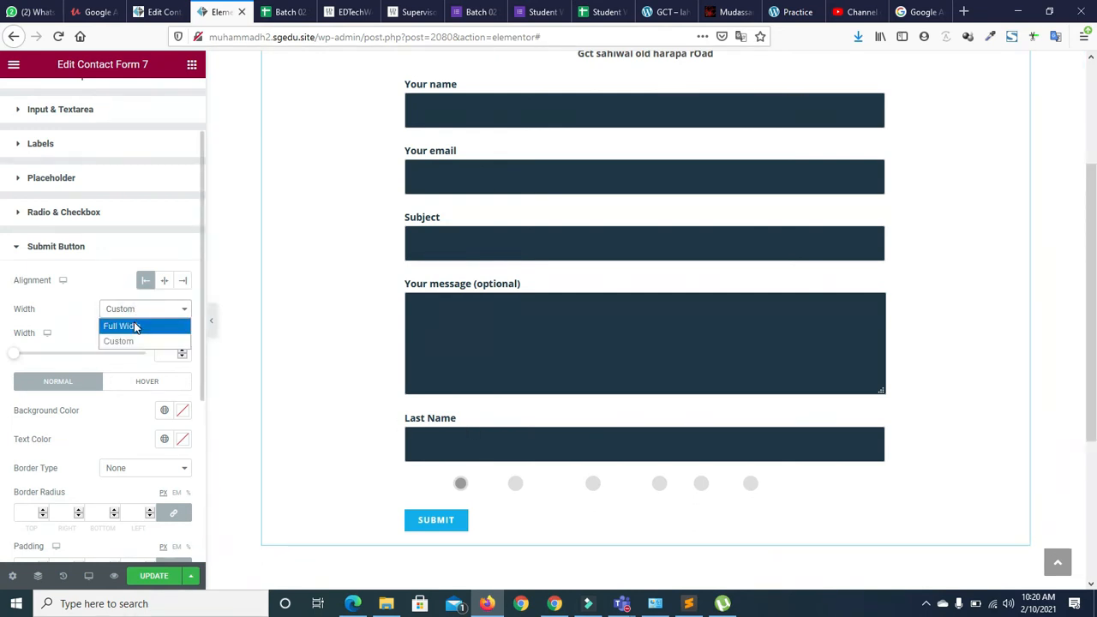
{"action": "left_click", "coordinate": [134, 326]}
{"action": "left_click", "coordinate": [131, 290]}
{"action": "left_click", "coordinate": [130, 312]}
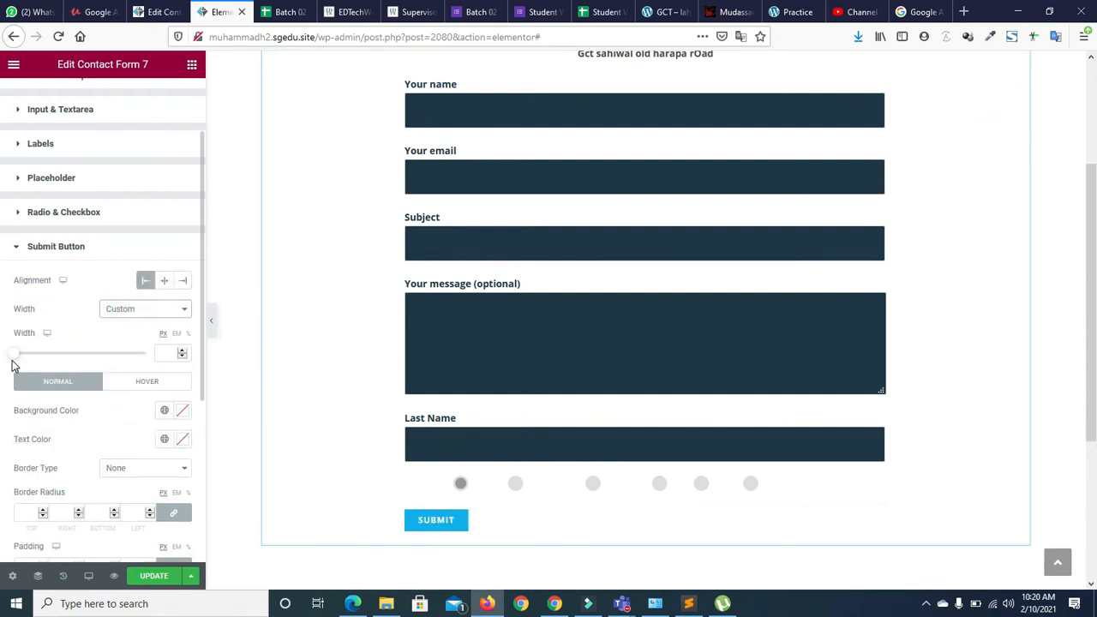
{"action": "left_click_drag", "start_coordinate": [12, 356], "coordinate": [39, 361]}
{"action": "left_click", "coordinate": [167, 409]}
{"action": "left_click", "coordinate": [105, 469]}
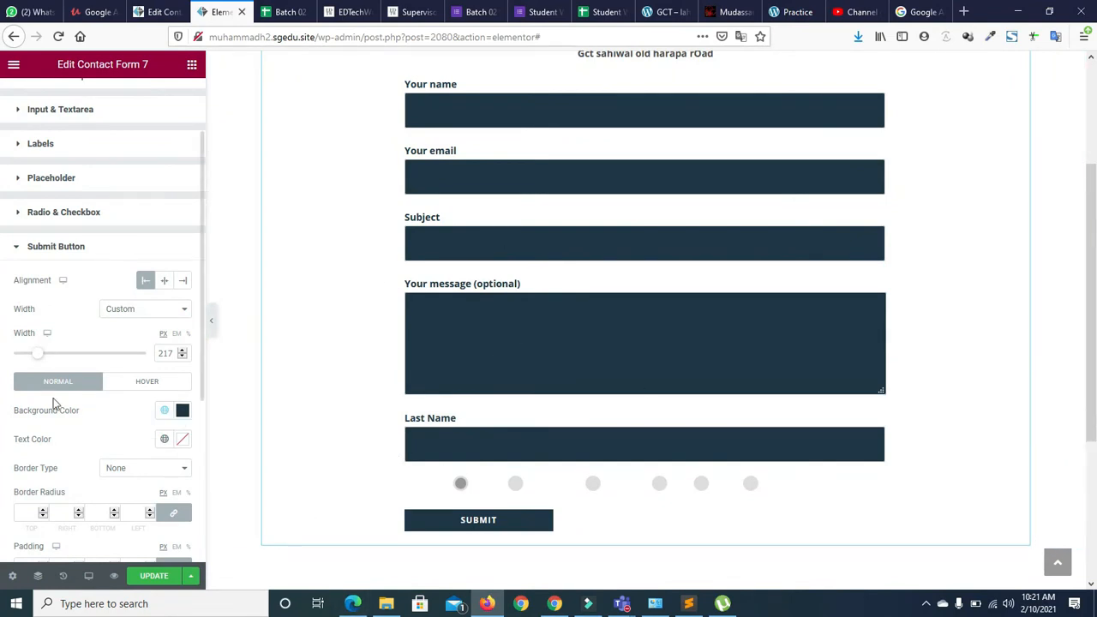
{"action": "scroll", "coordinate": [201, 398], "scroll_direction": "down", "scroll_amount": 1}
Unlink the Submit button's padding sides and begin entering separate top and bottom values
{"action": "left_click_drag", "start_coordinate": [202, 398], "coordinate": [206, 465]}
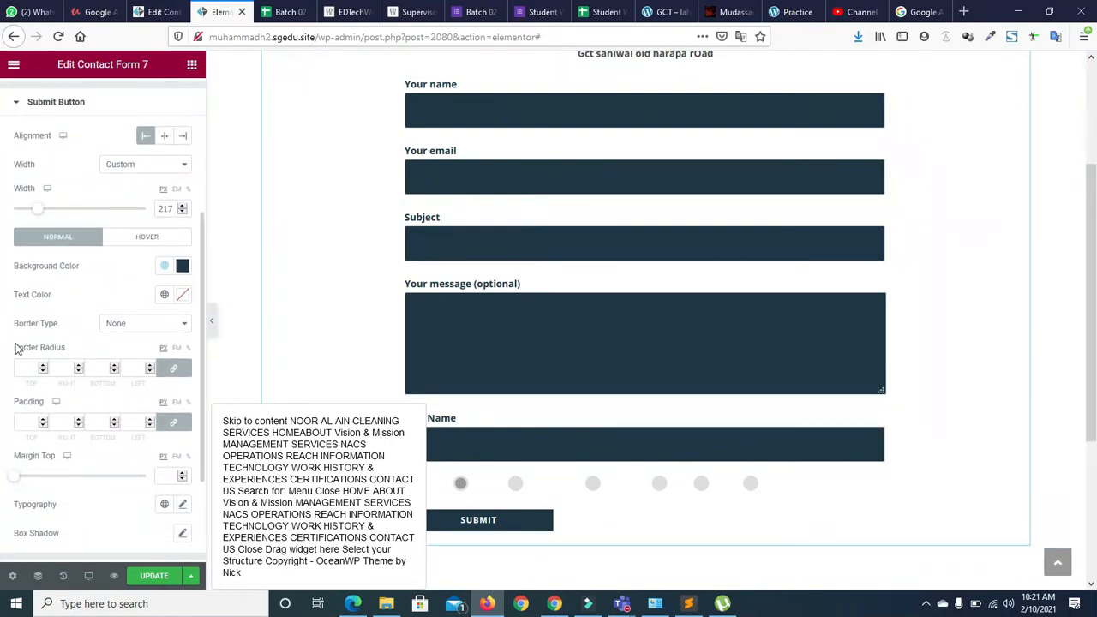
{"action": "left_click", "coordinate": [173, 422]}
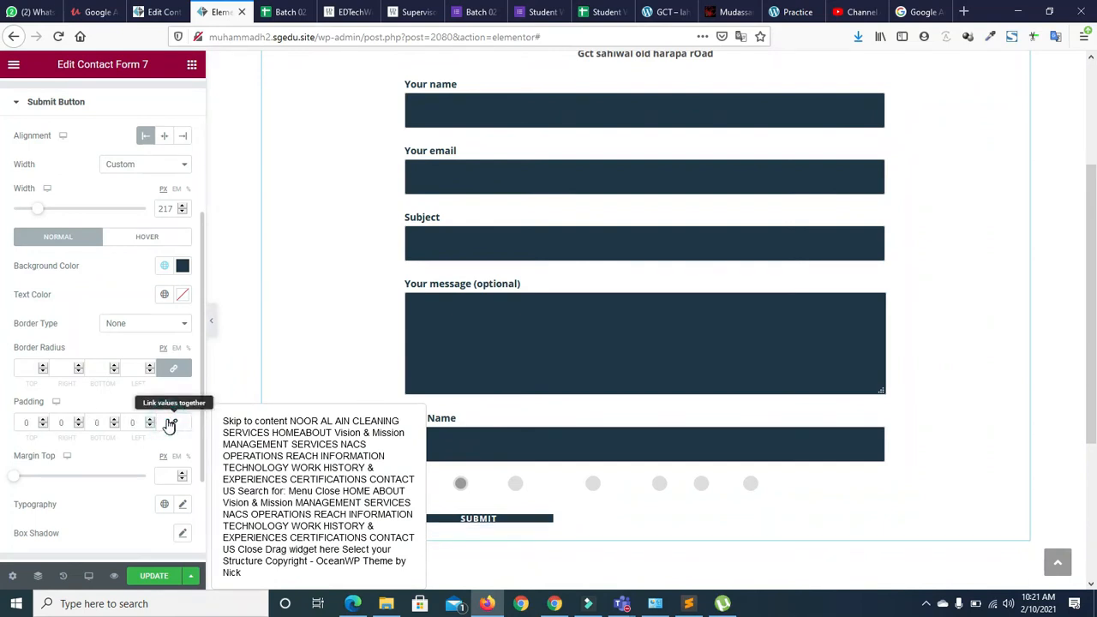
{"action": "left_click", "coordinate": [102, 421]}
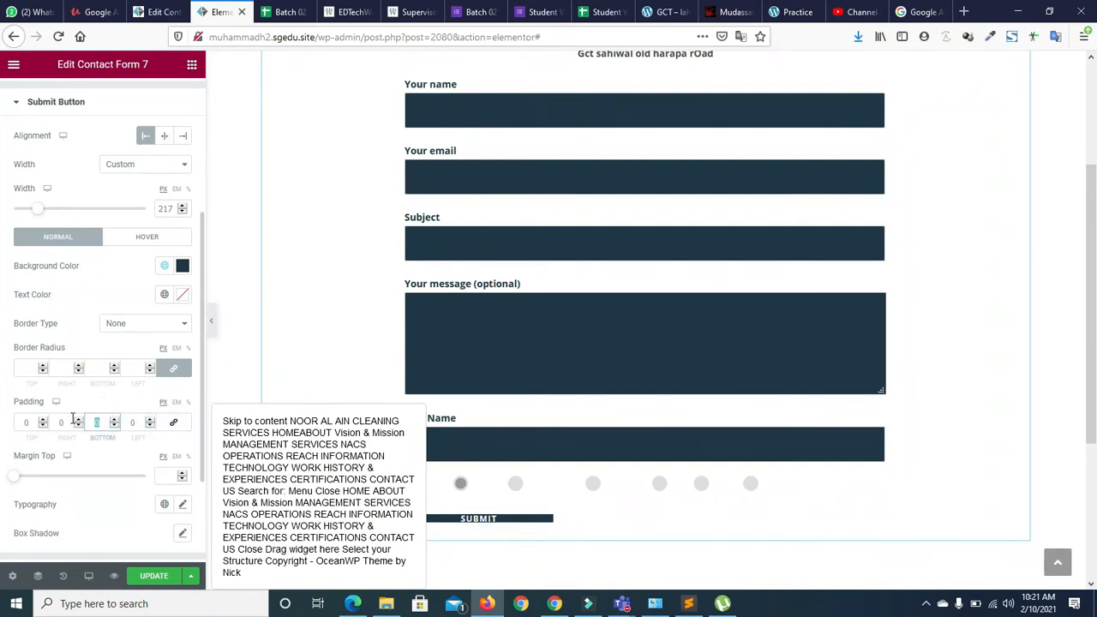
{"action": "type", "text": "40"}
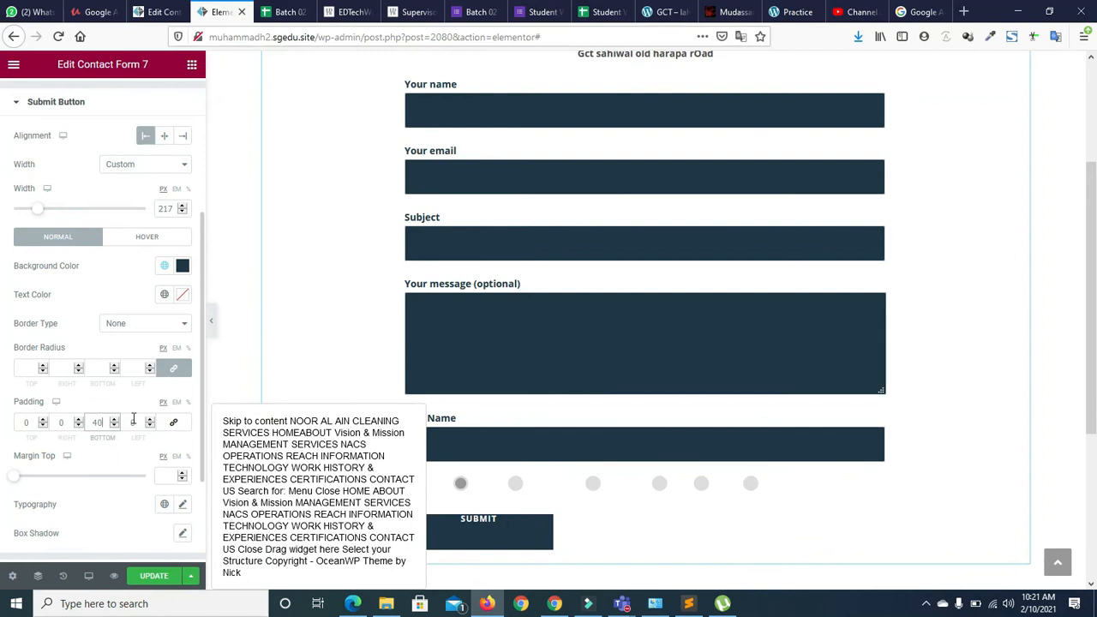
{"action": "key", "text": "BackSpace"}
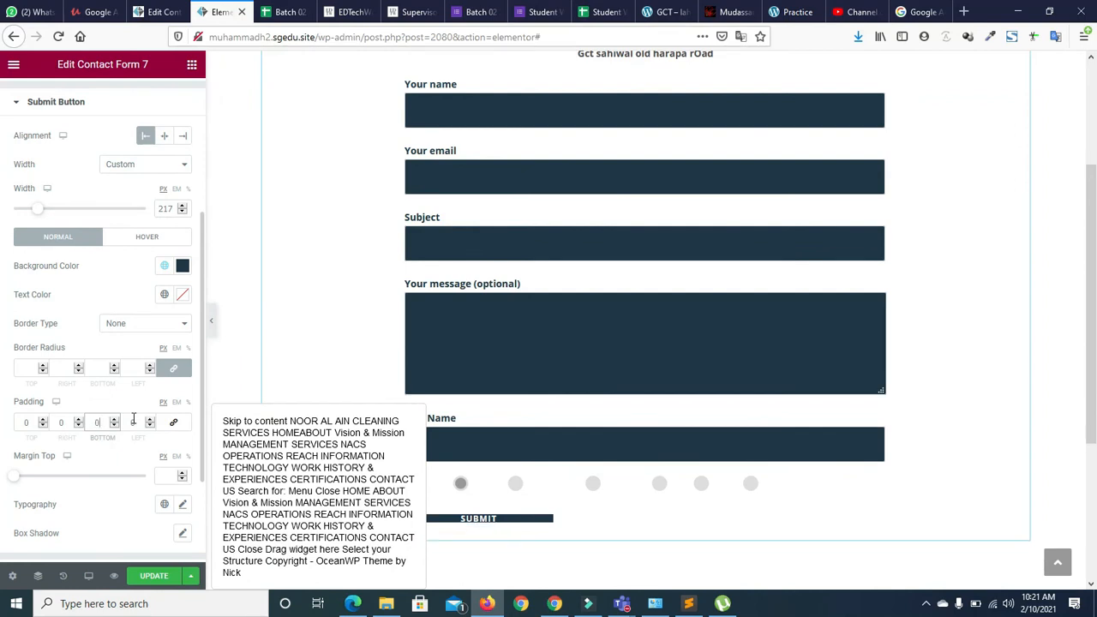
{"action": "type", "text": "1"}
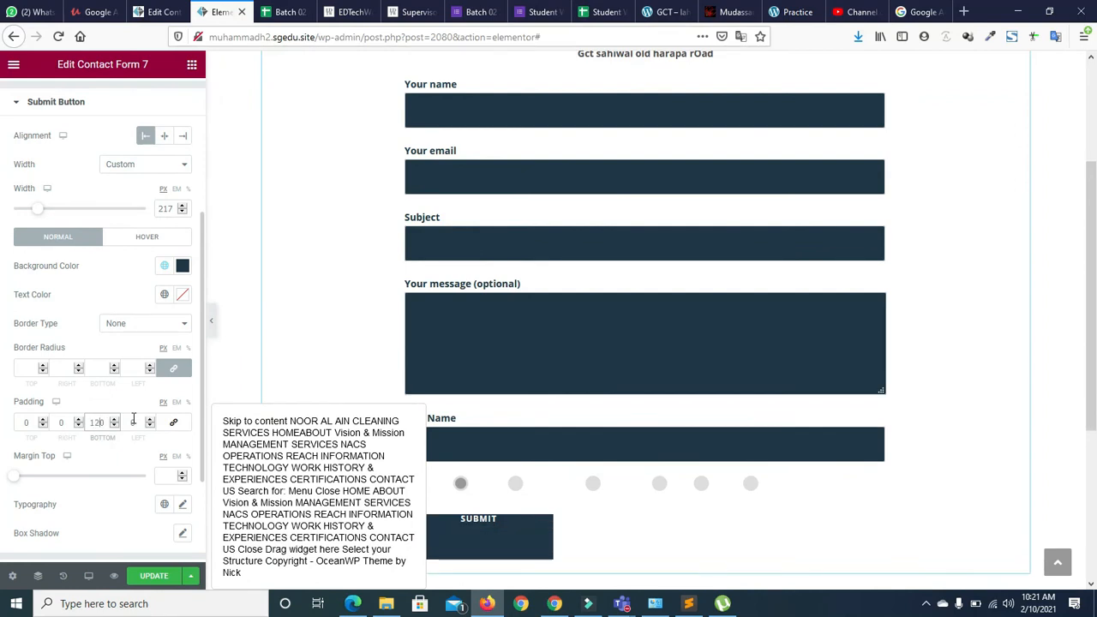
{"action": "type", "text": "4"}
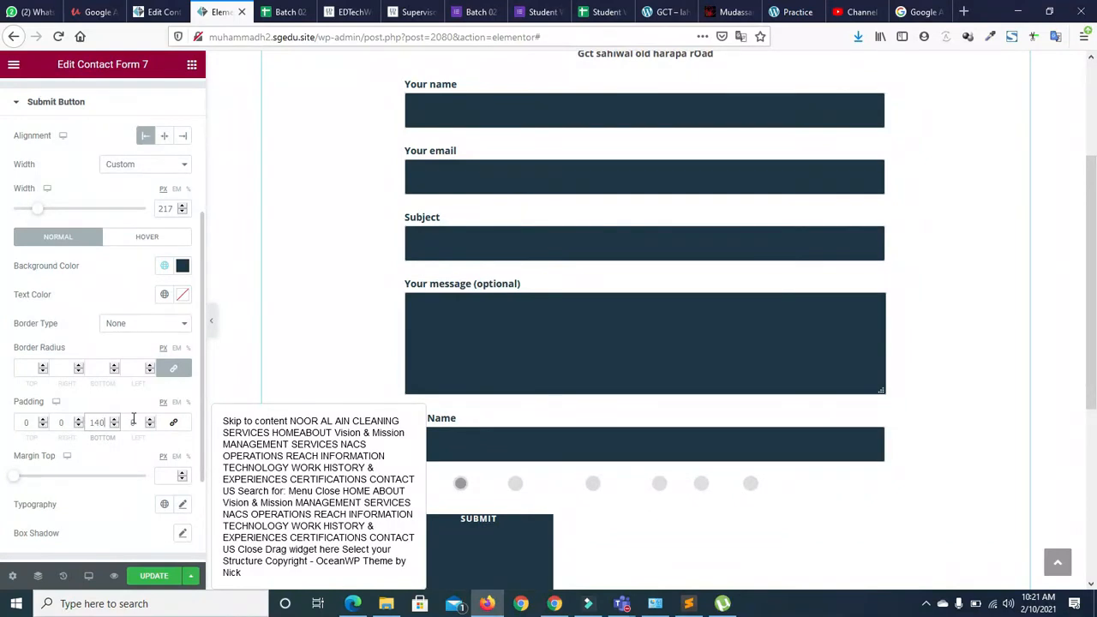
{"action": "key", "text": "BackSpace"}
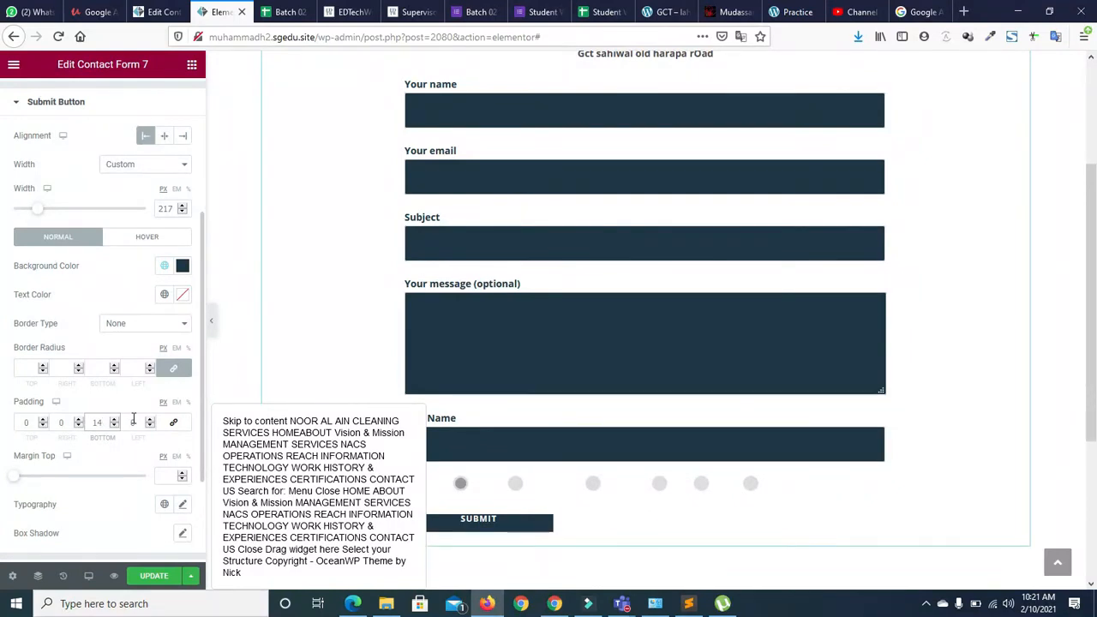
{"action": "left_click", "coordinate": [36, 422]}
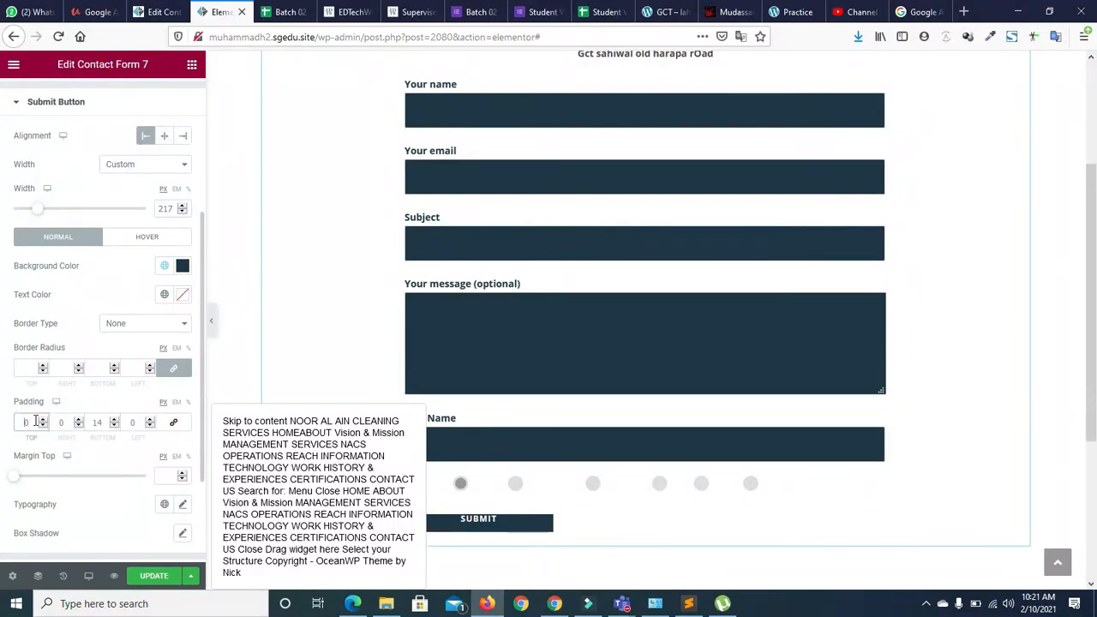
{"action": "type", "text": "140"}
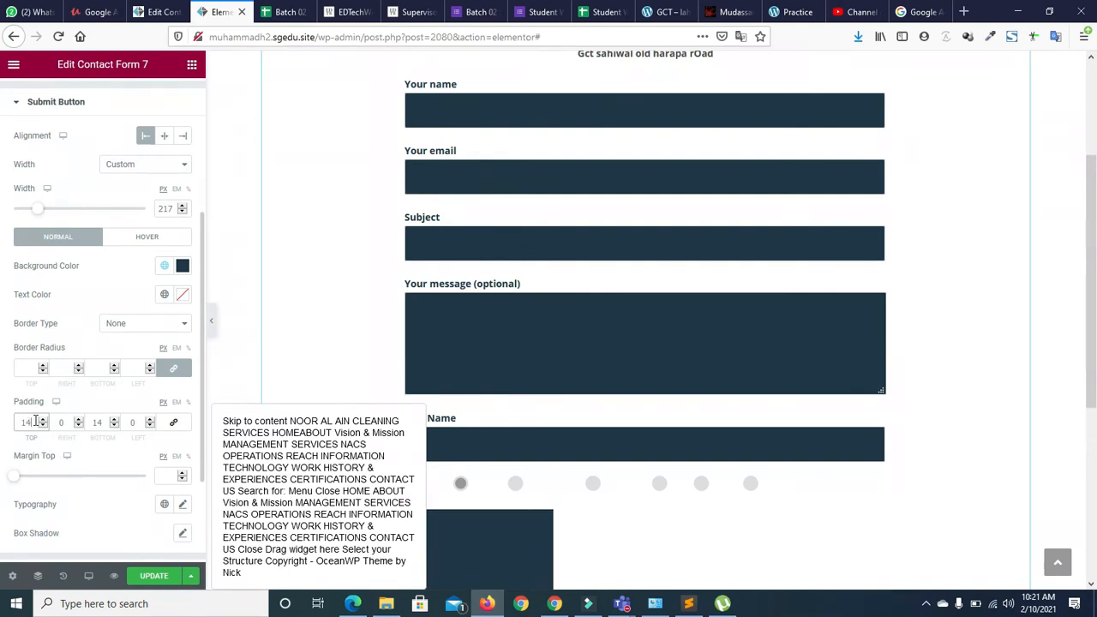
{"action": "key", "text": "BackSpace"}
Finish the padding at 15 px top/bottom and 40 px left/right, then UPDATE the page
{"action": "left_click", "coordinate": [63, 422]}
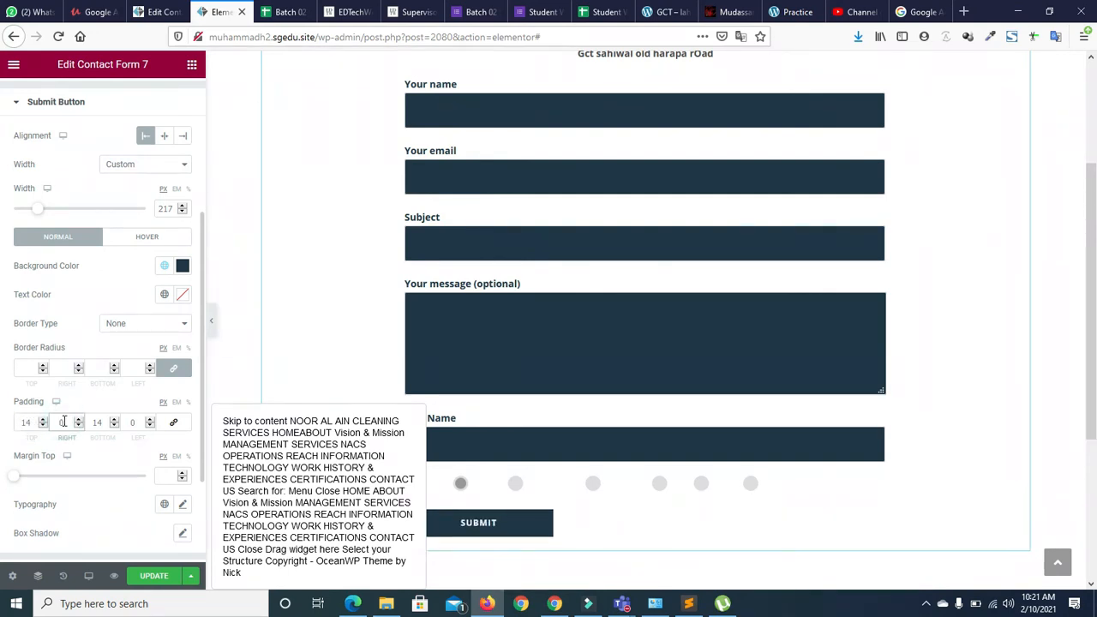
{"action": "left_click", "coordinate": [129, 418]}
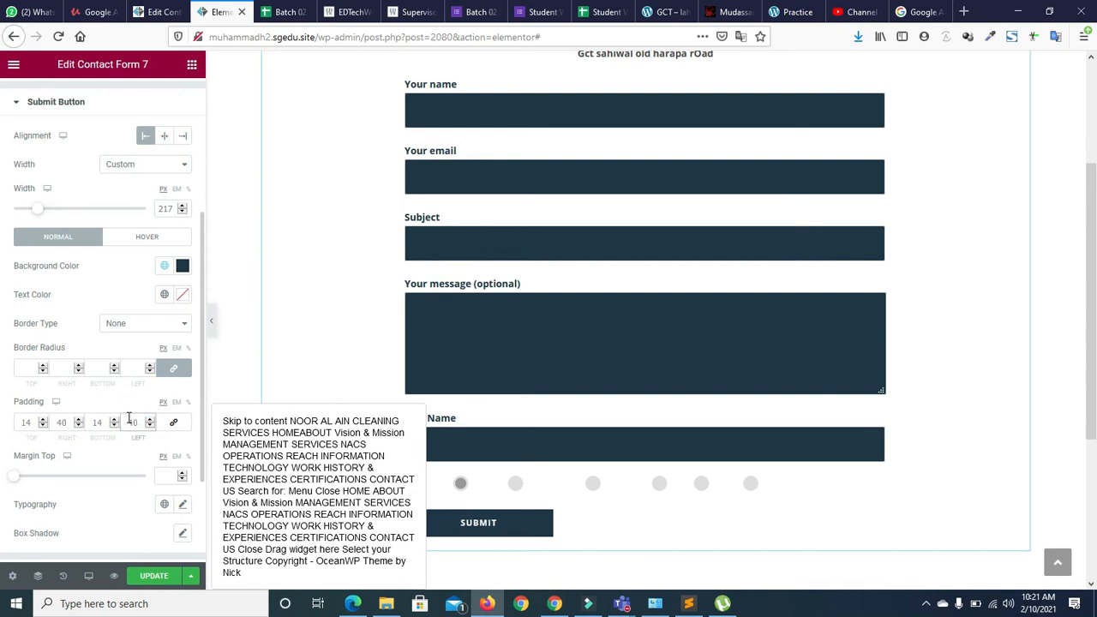
{"action": "left_click", "coordinate": [105, 421]}
{"action": "key", "text": "BackSpace"}
{"action": "type", "text": "5"}
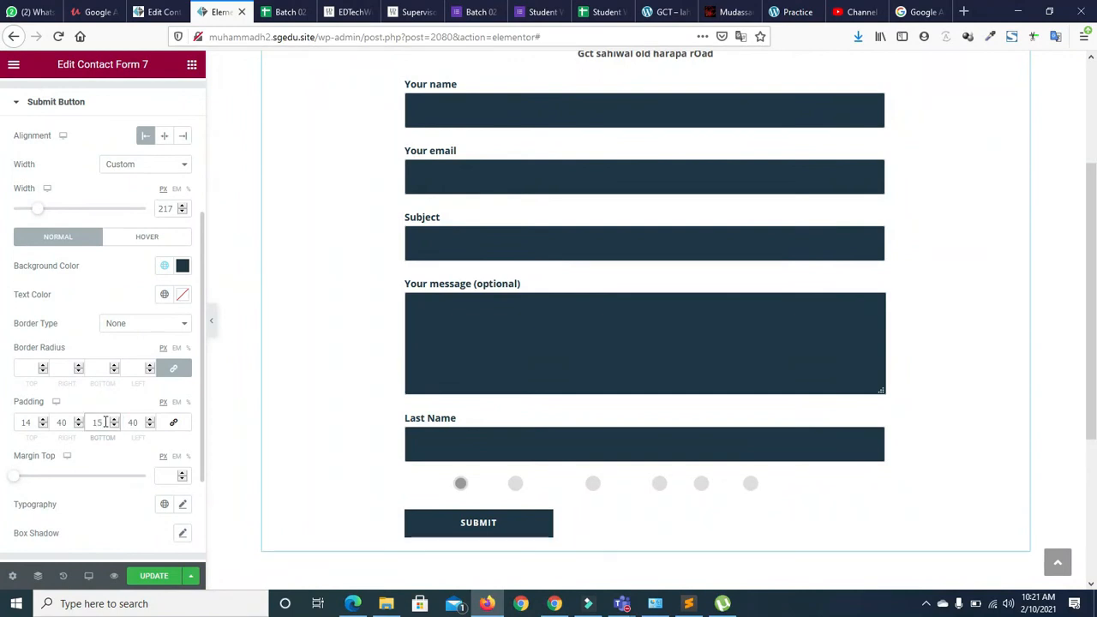
{"action": "left_click", "coordinate": [33, 422]}
{"action": "key", "text": "BackSpace"}
{"action": "type", "text": "5"}
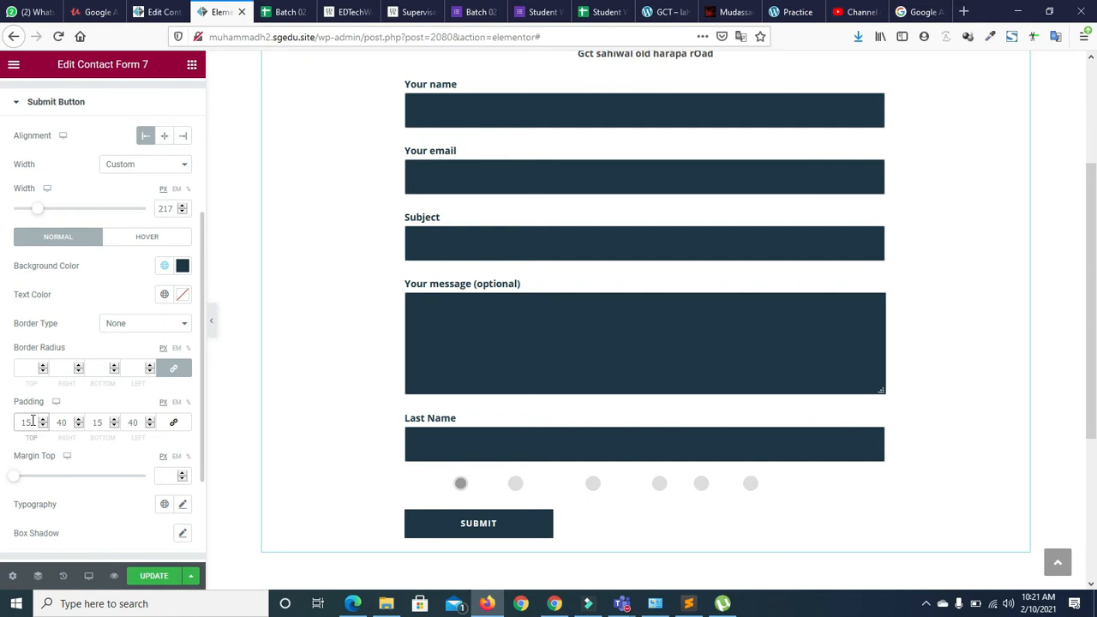
{"action": "left_click", "coordinate": [150, 575]}
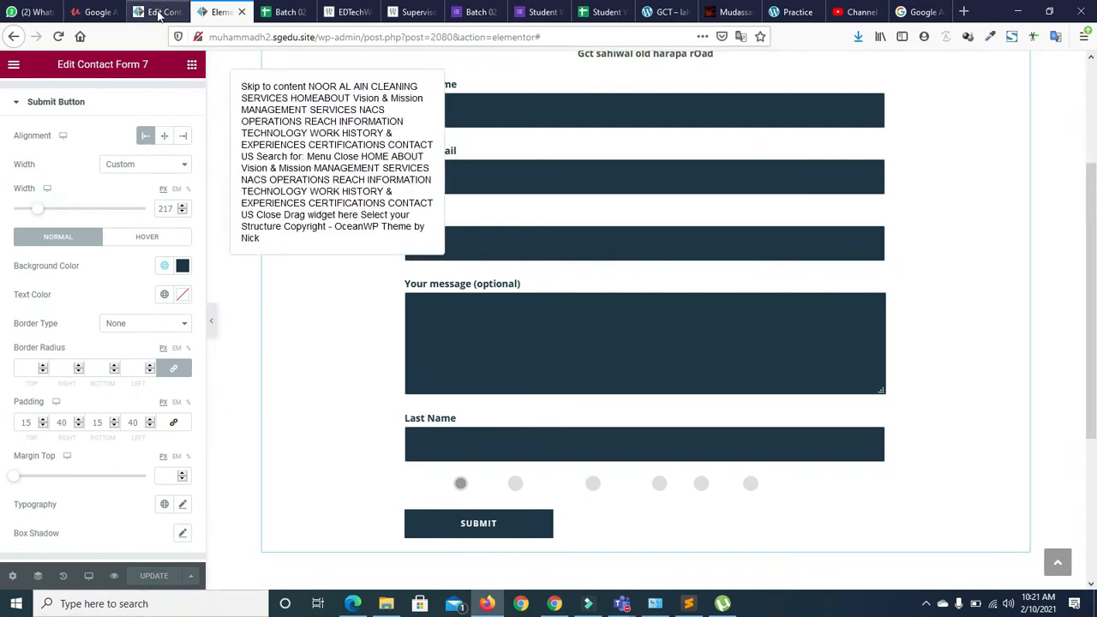
Open the live site from Visit Site in a new browser tab
{"action": "left_click", "coordinate": [157, 14]}
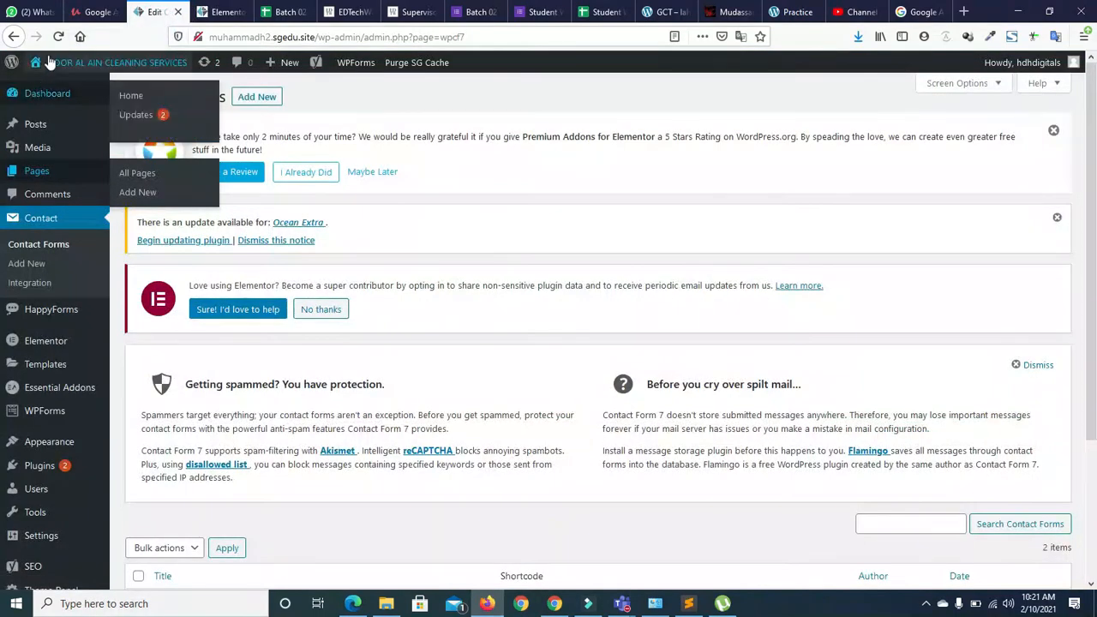
{"action": "left_click", "coordinate": [52, 86]}
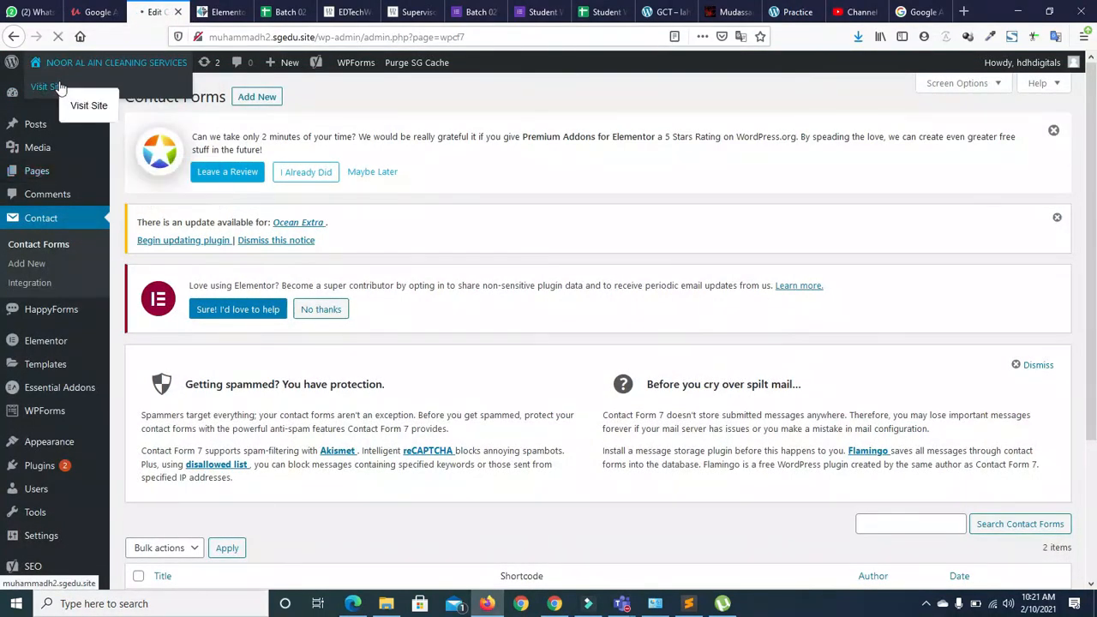
{"action": "right_click", "coordinate": [63, 86]}
{"action": "left_click", "coordinate": [74, 92]}
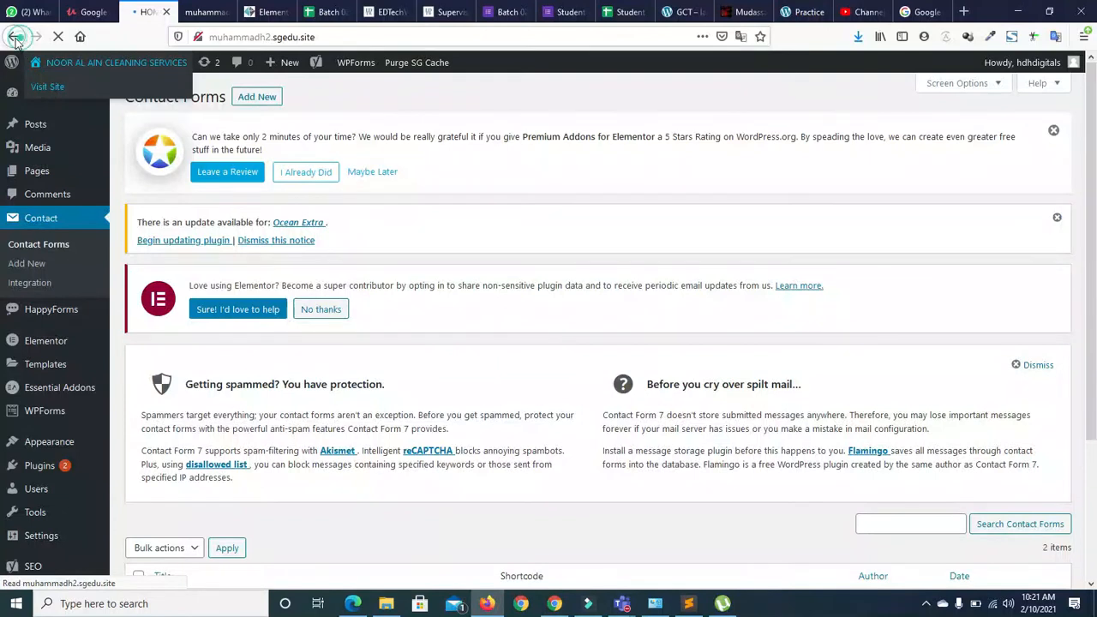
{"action": "left_click", "coordinate": [15, 37]}
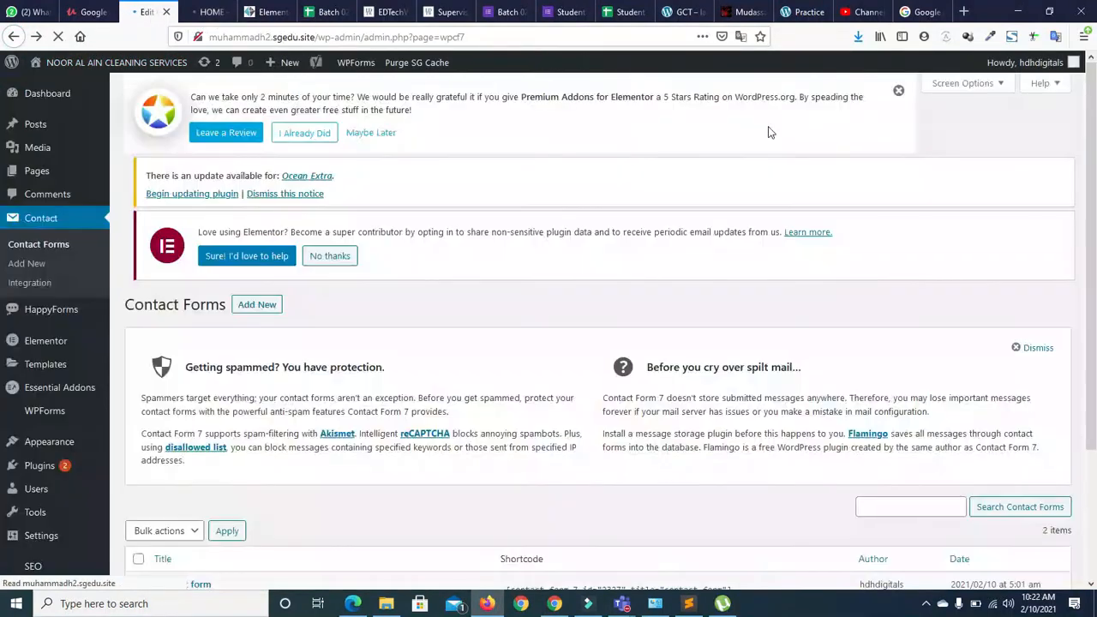
{"action": "key", "text": "ctrl+Tab"}
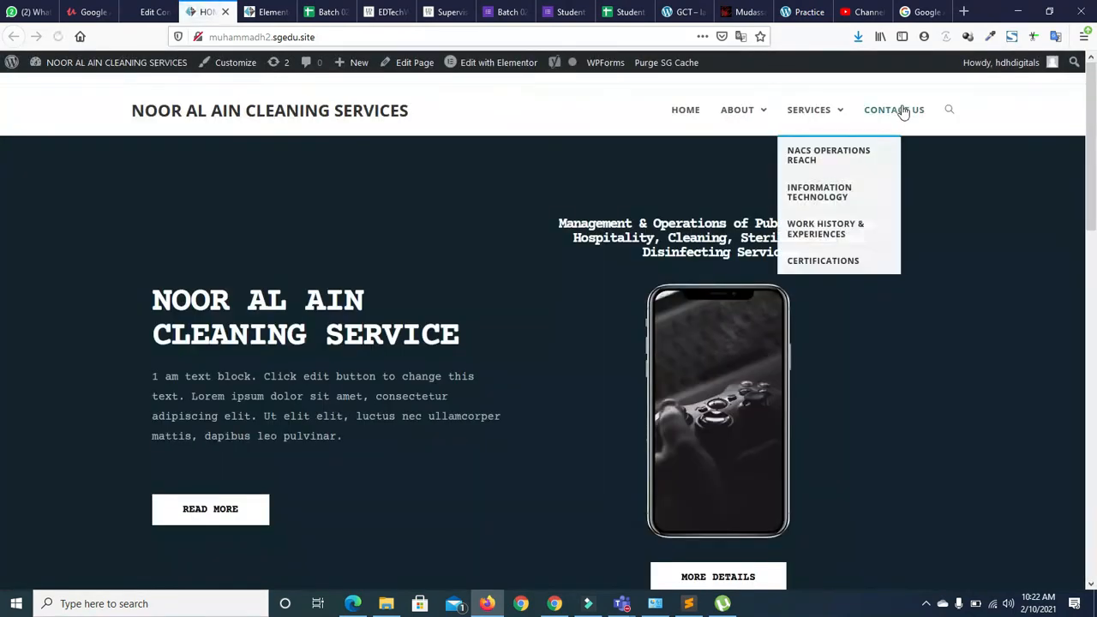
On the live Contact Us page, test each of the styled radio options
{"action": "left_click", "coordinate": [904, 114]}
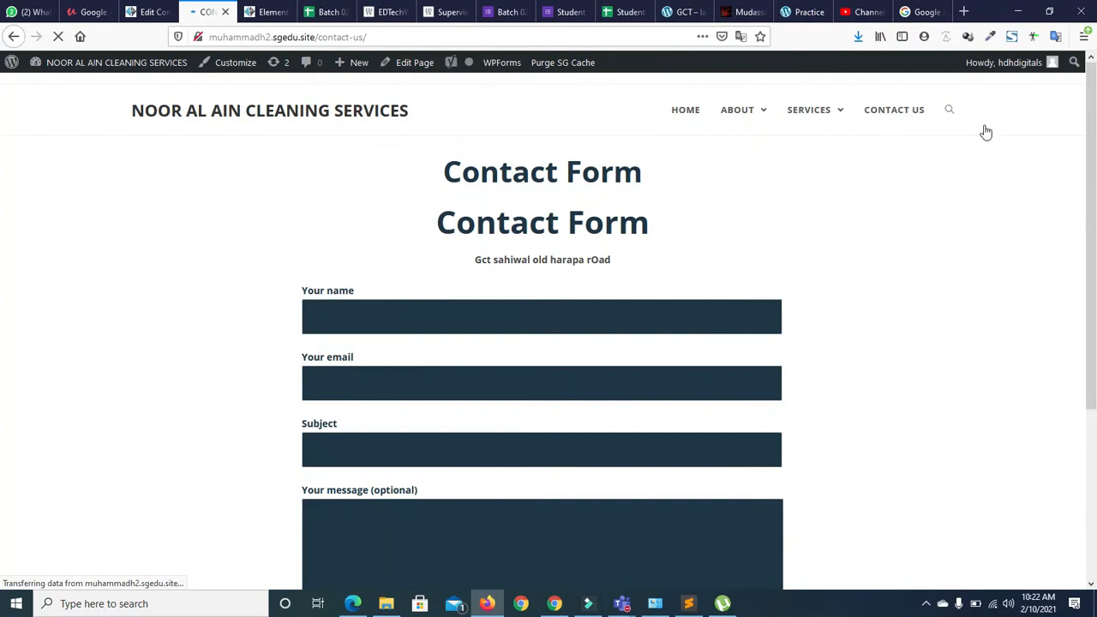
{"action": "left_click_drag", "start_coordinate": [1096, 123], "coordinate": [1096, 154]}
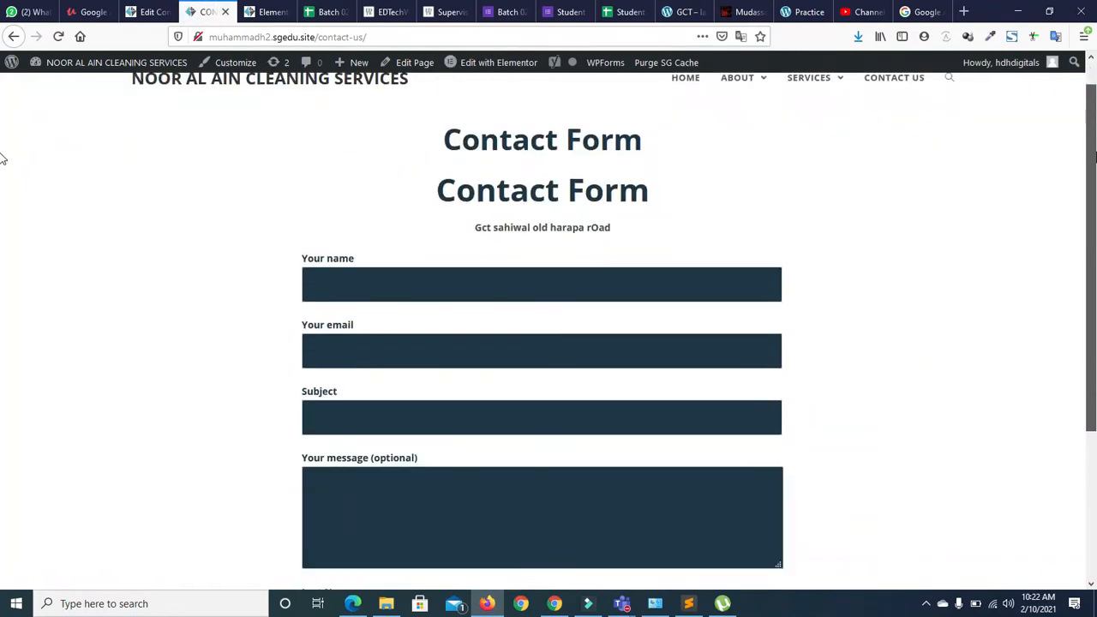
{"action": "scroll", "coordinate": [3, 255], "scroll_direction": "down", "scroll_amount": 3}
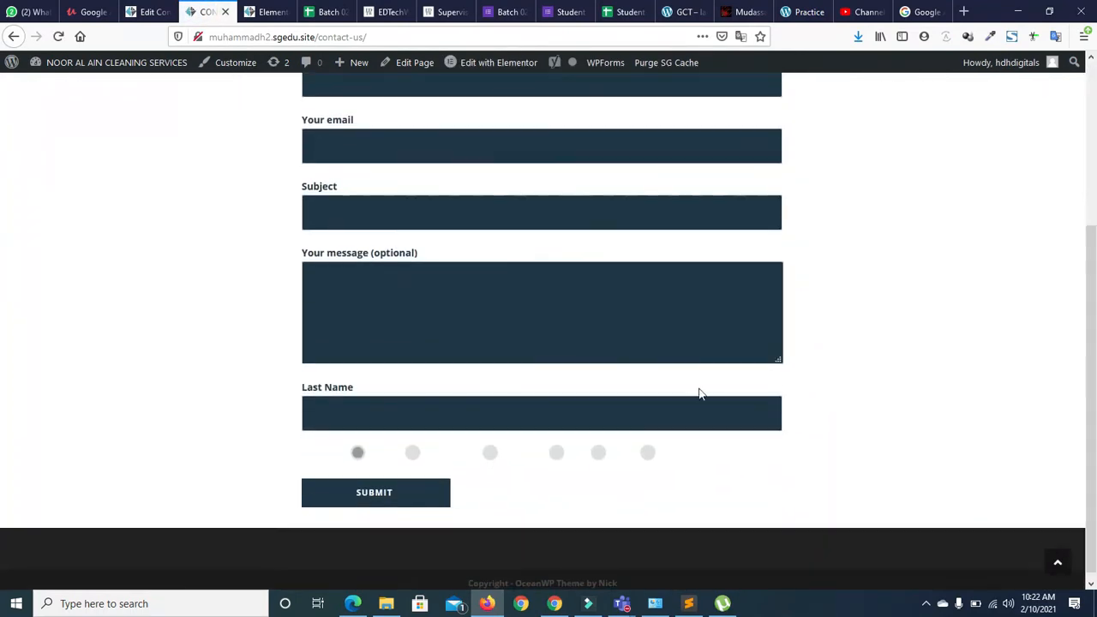
{"action": "left_click", "coordinate": [412, 452]}
{"action": "left_click", "coordinate": [557, 453]}
{"action": "left_click", "coordinate": [599, 452]}
{"action": "left_click", "coordinate": [648, 453]}
{"action": "scroll", "coordinate": [2, 478], "scroll_direction": "up", "scroll_amount": 3}
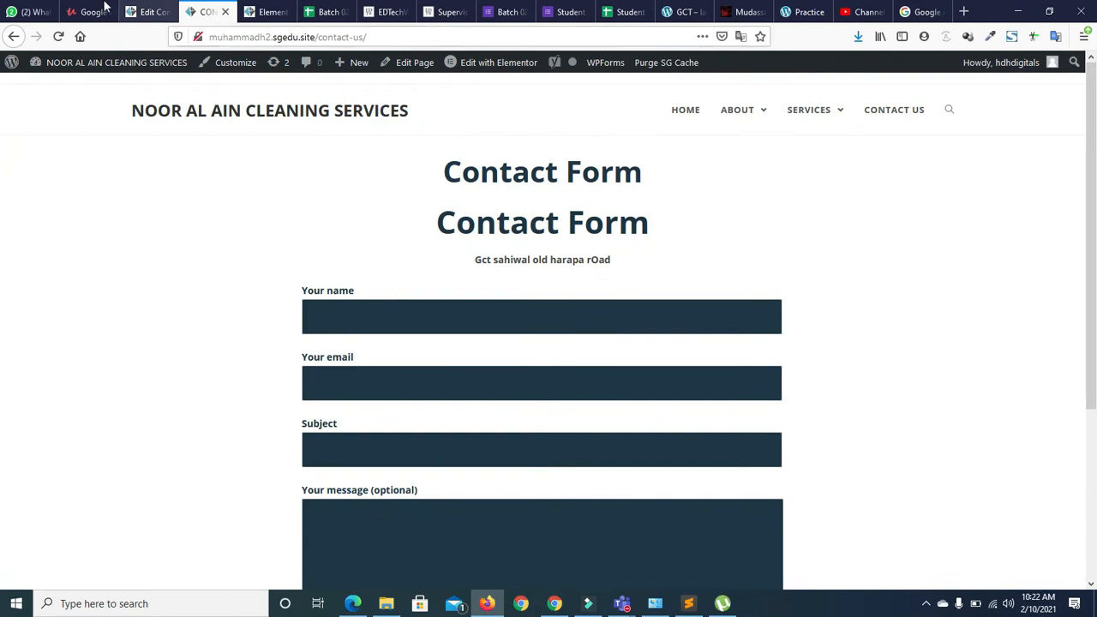
In Elementor, delete the duplicate Contact Form heading section and save with UPDATE
{"action": "left_click", "coordinate": [266, 12]}
{"action": "scroll", "coordinate": [1053, 317], "scroll_direction": "up", "scroll_amount": 3}
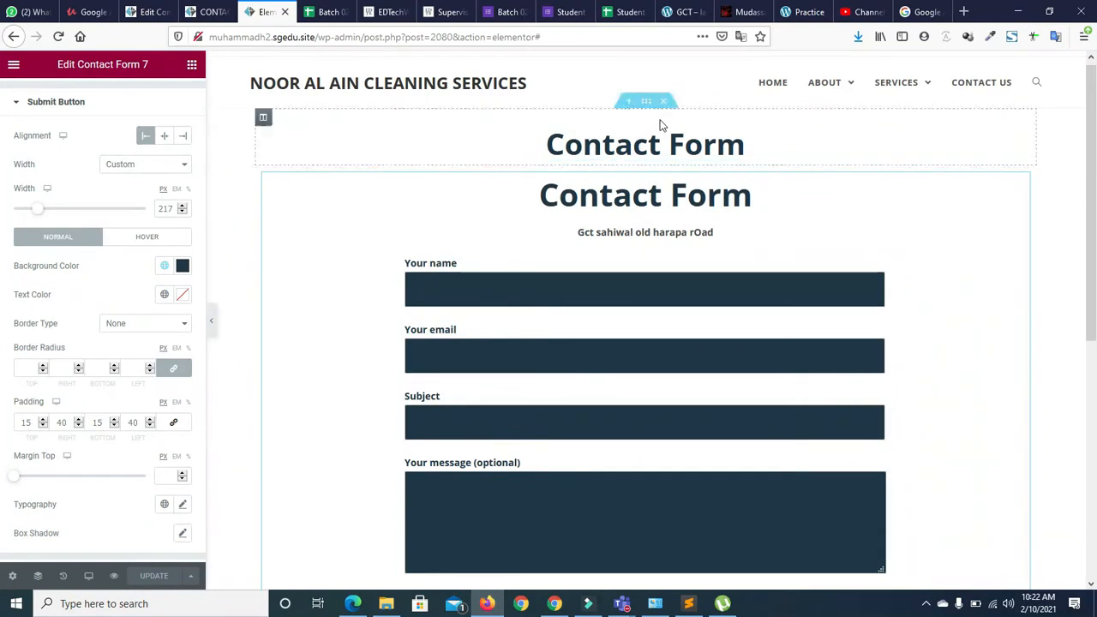
{"action": "left_click", "coordinate": [666, 103]}
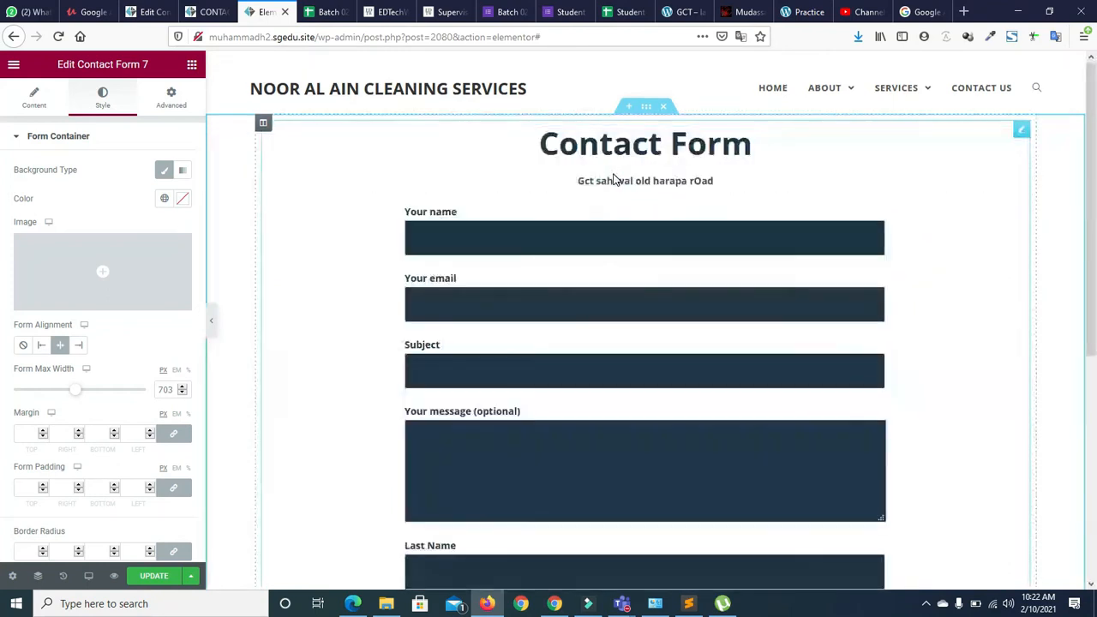
{"action": "left_click", "coordinate": [154, 575]}
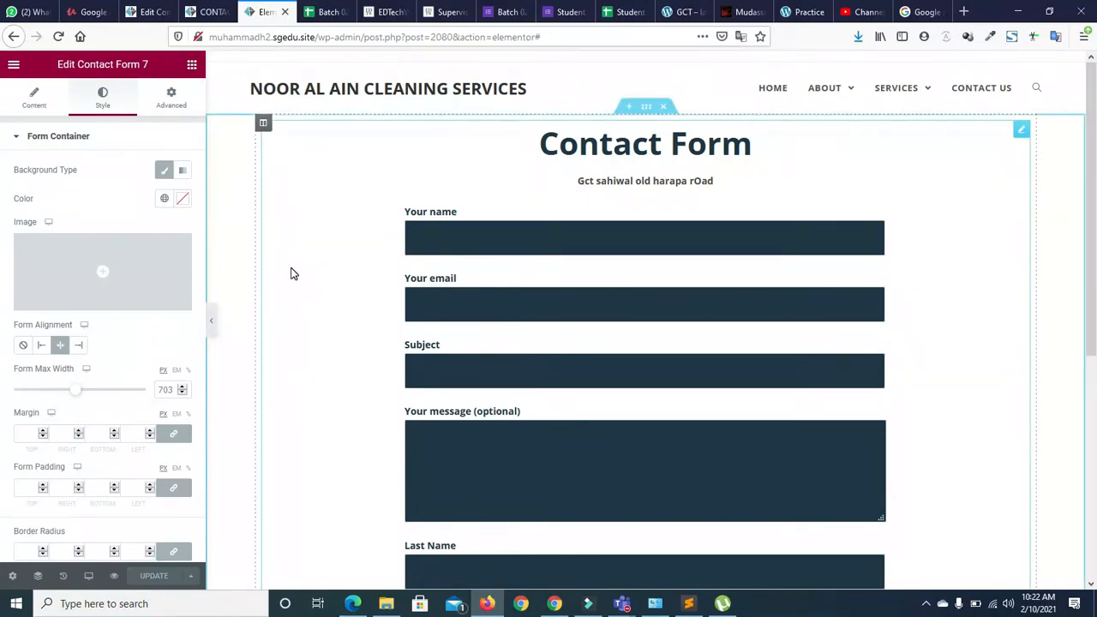
Compare the live page with the editor, then return to the Contact Forms admin page
{"action": "left_click", "coordinate": [208, 12]}
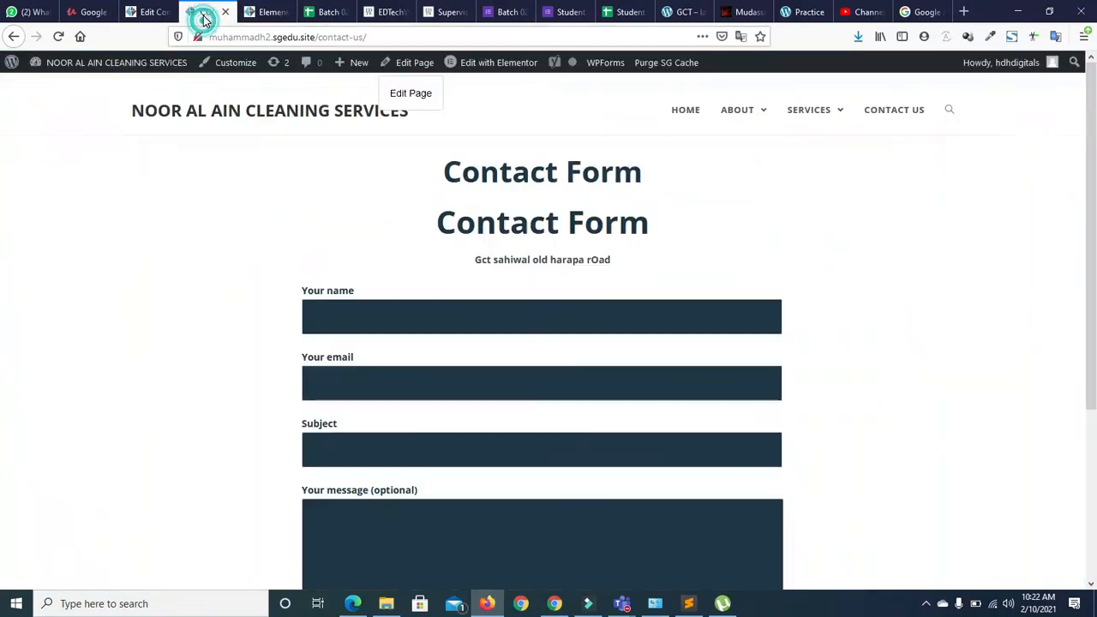
{"action": "left_click", "coordinate": [268, 12]}
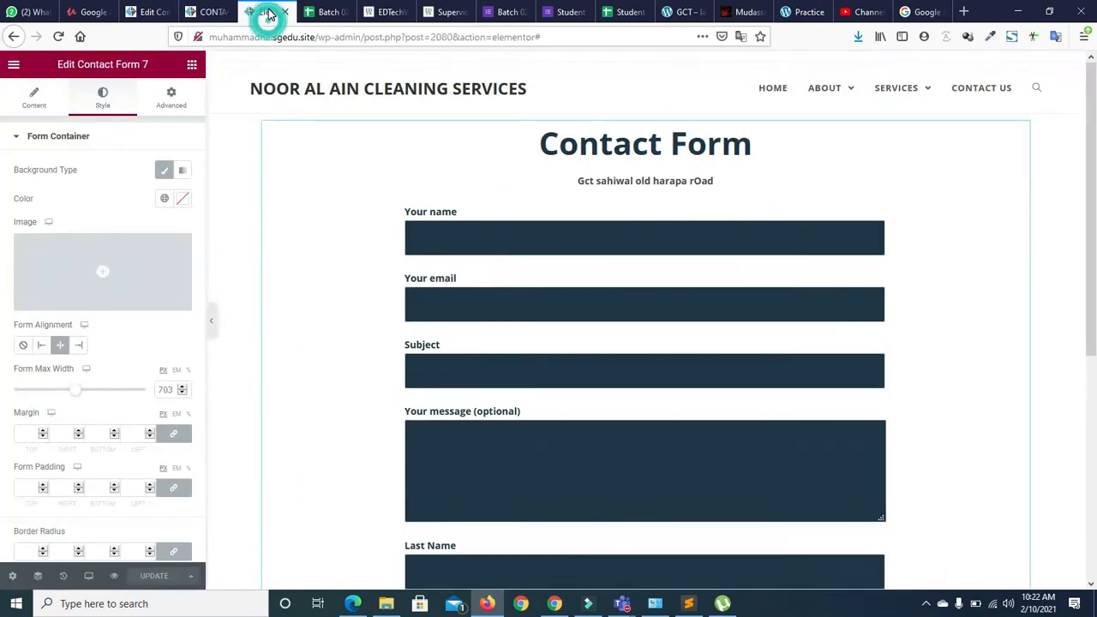
{"action": "left_click", "coordinate": [209, 12]}
{"action": "left_click", "coordinate": [147, 14]}
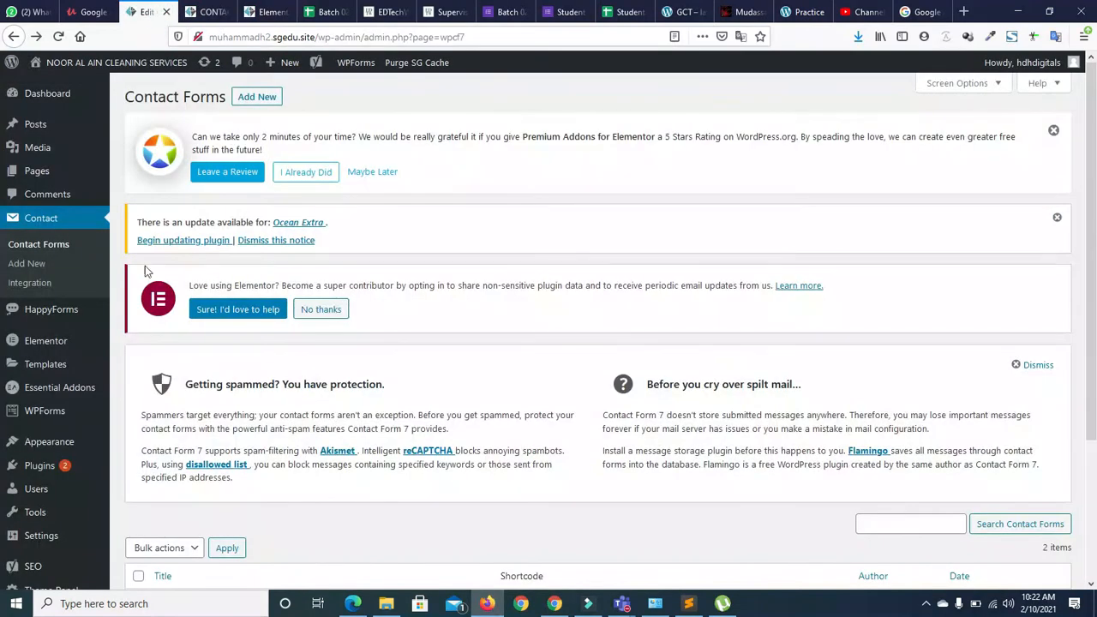
Open WPForms from the admin sidebar and choose Add New to start a form
{"action": "scroll", "coordinate": [897, 171], "scroll_direction": "down", "scroll_amount": 3}
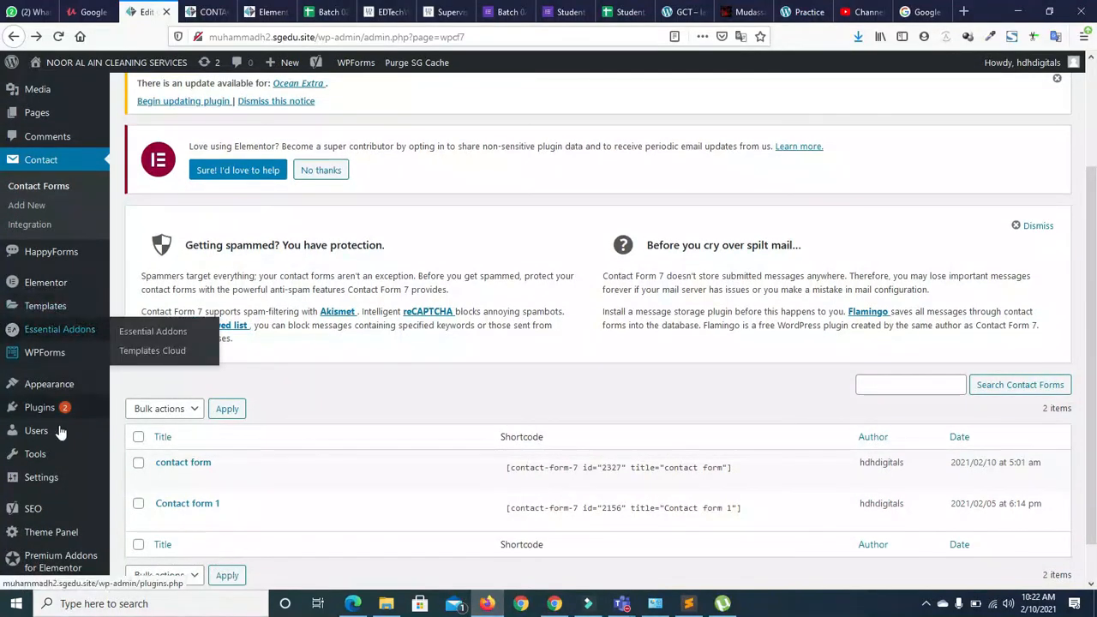
{"action": "mouse_move", "coordinate": [26, 364]}
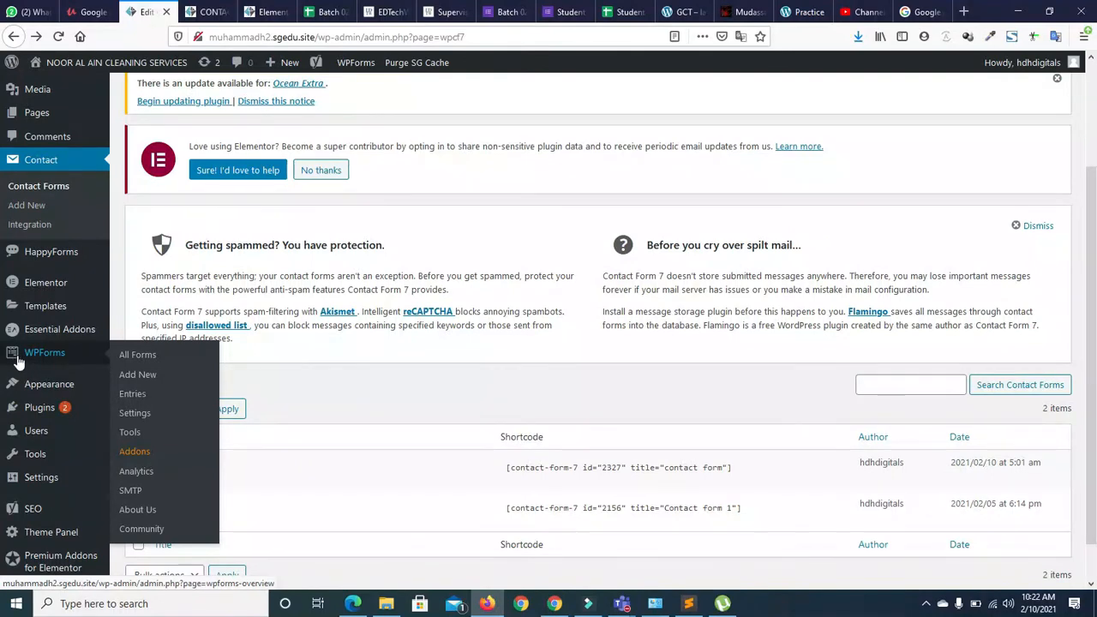
{"action": "left_click", "coordinate": [43, 362]}
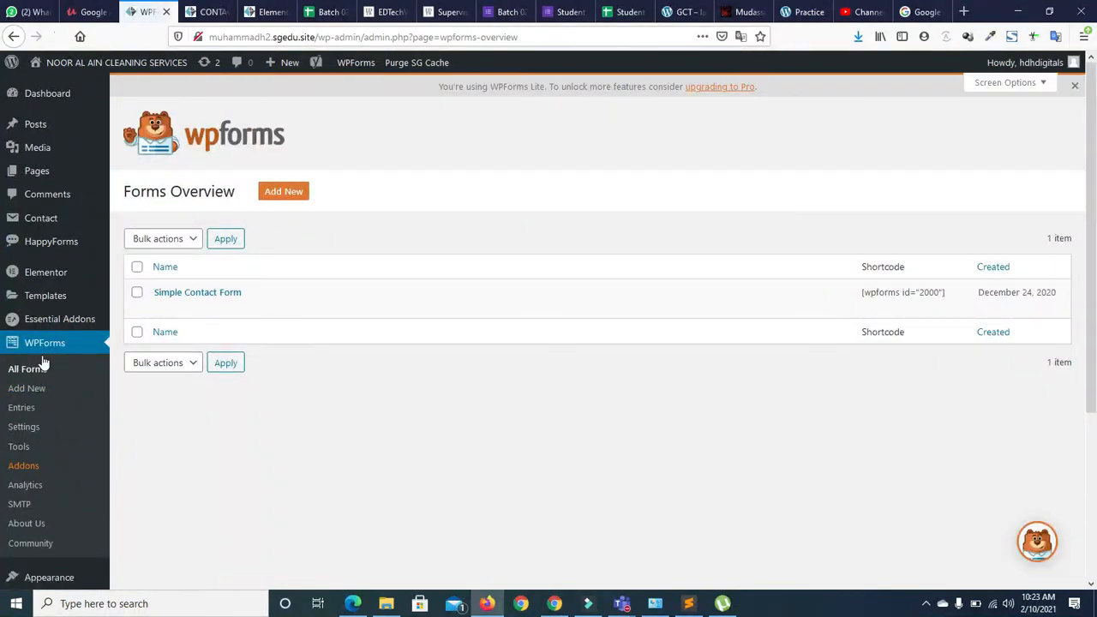
{"action": "mouse_move", "coordinate": [171, 307]}
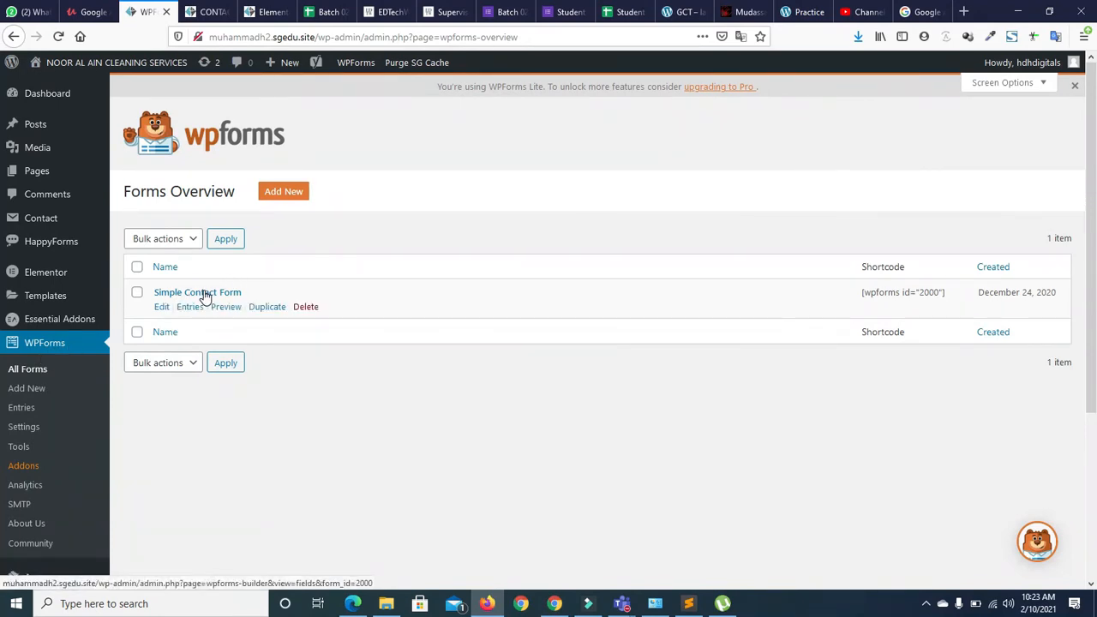
{"action": "left_click", "coordinate": [285, 194]}
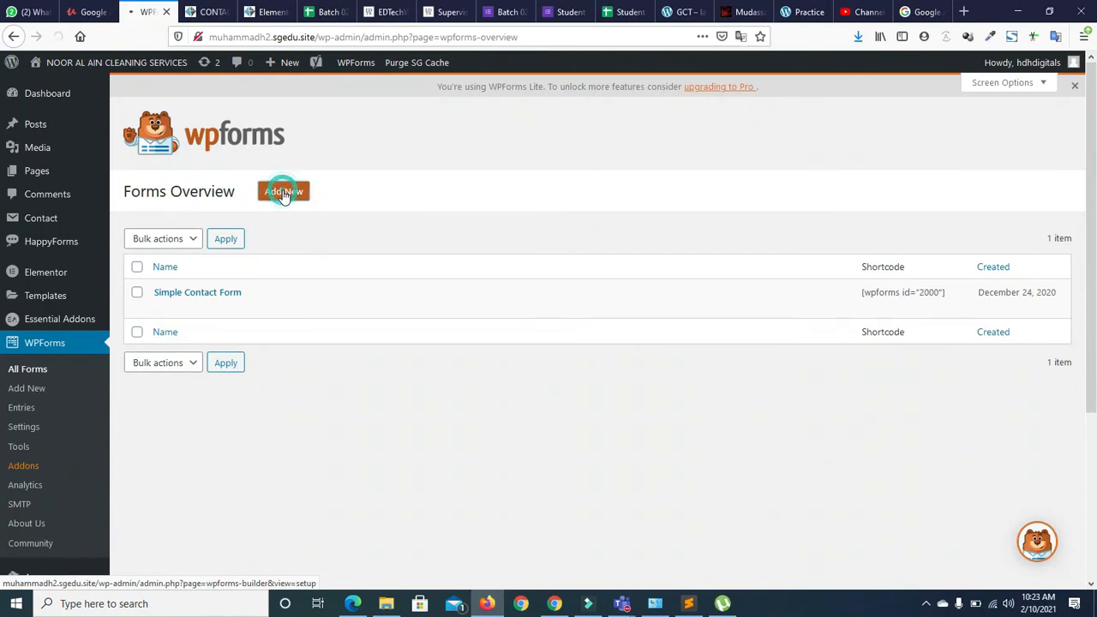
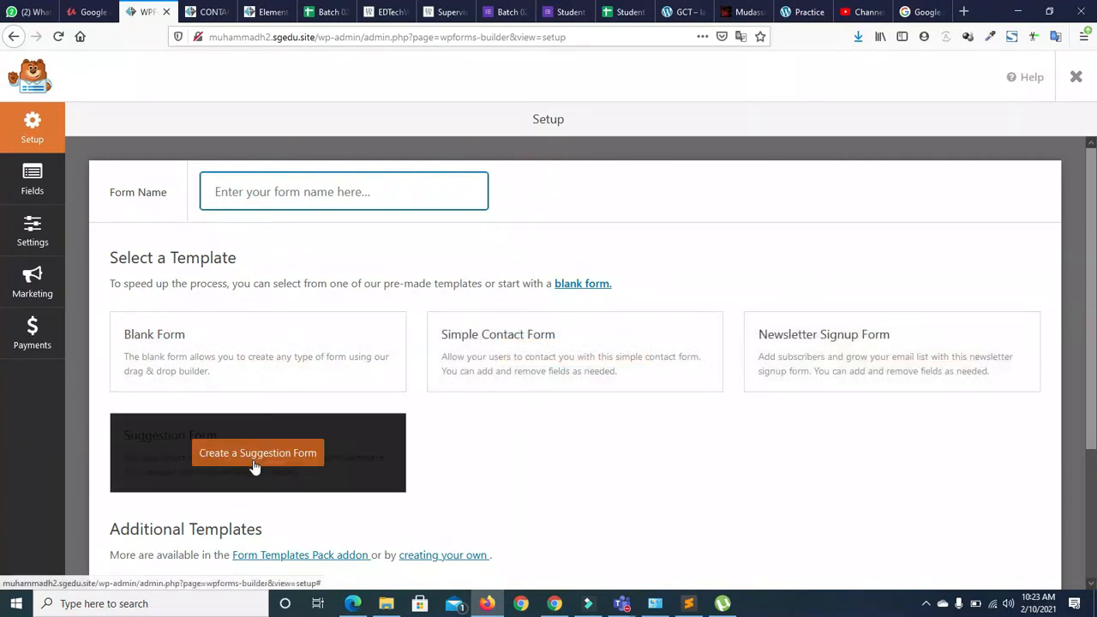
Start a new blank form in the WPForms builder
{"action": "left_click", "coordinate": [247, 355]}
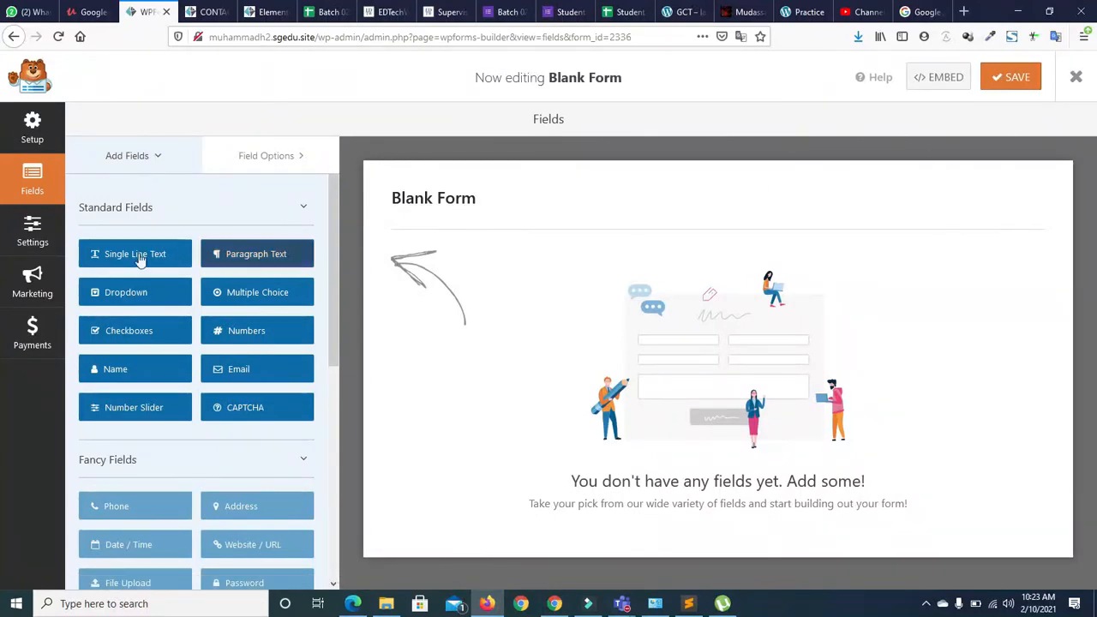
{"action": "left_click_drag", "start_coordinate": [330, 223], "coordinate": [338, 200]}
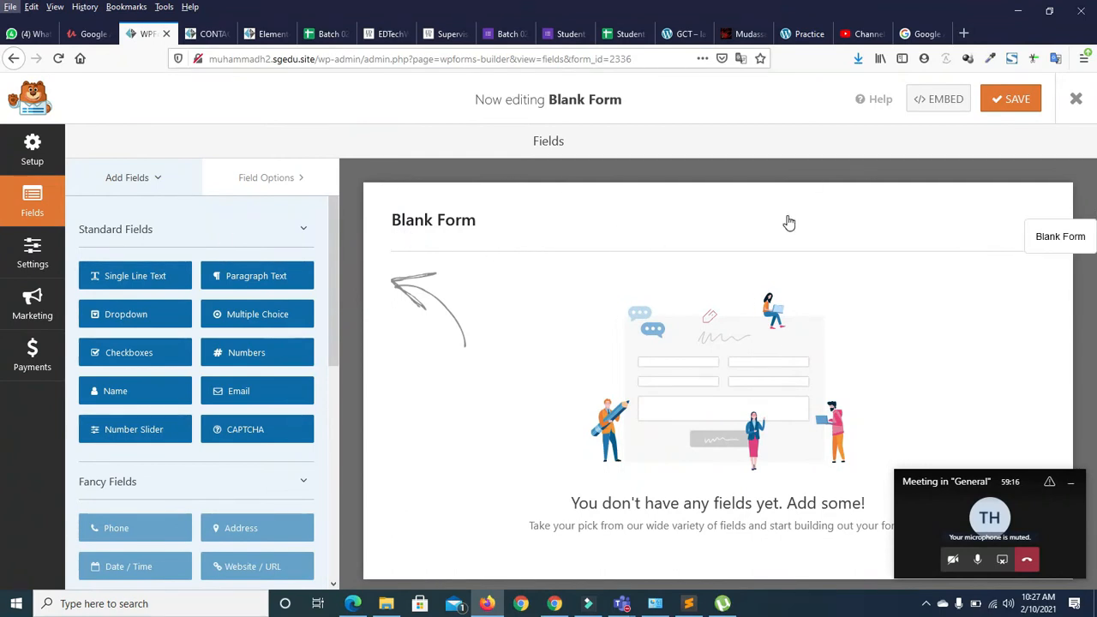
{"action": "mouse_move", "coordinate": [332, 267]}
{"action": "left_mouse_down"}
{"action": "mouse_move", "coordinate": [333, 277]}
{"action": "mouse_move", "coordinate": [332, 258]}
{"action": "left_mouse_up"}
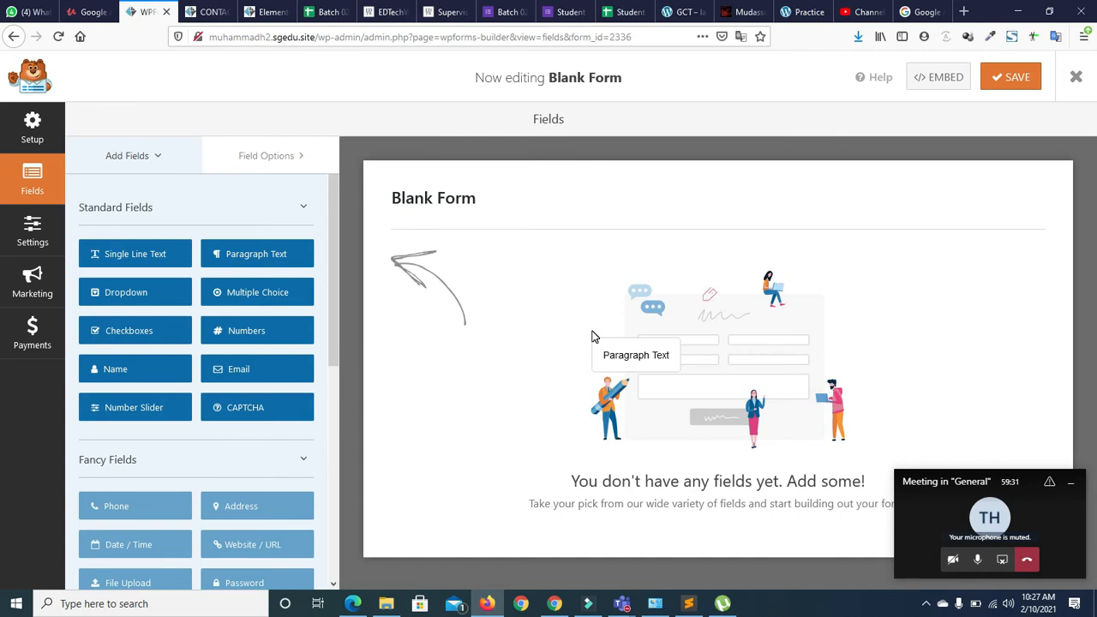
Add a Single Line Text field, deleting the duplicate so only one remains
{"action": "left_click_drag", "start_coordinate": [123, 260], "coordinate": [466, 242]}
{"action": "left_click", "coordinate": [147, 260]}
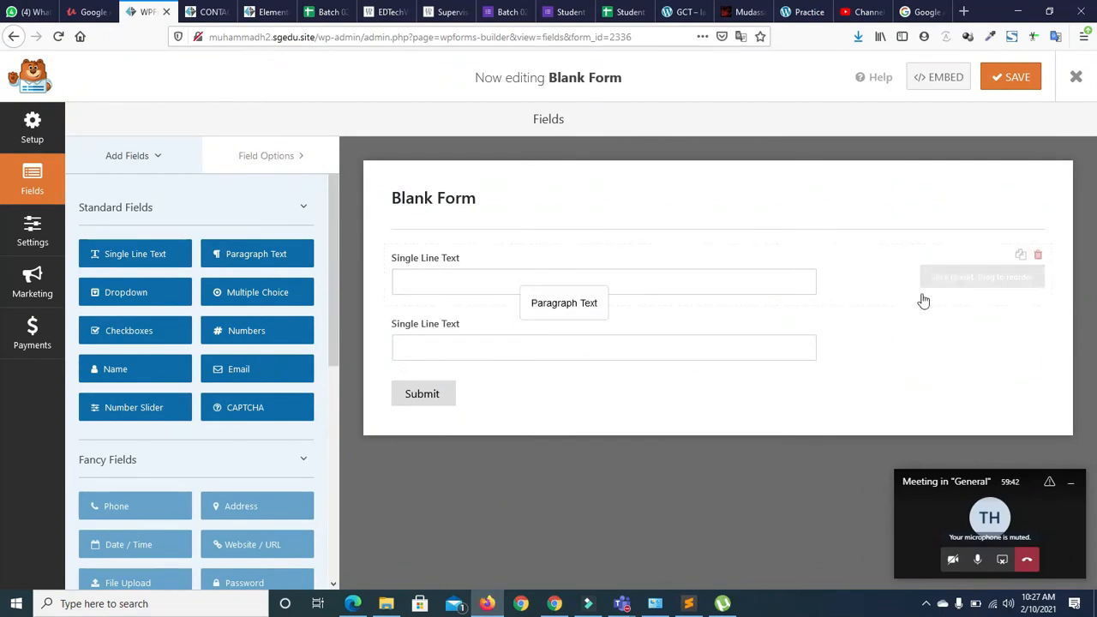
{"action": "left_click", "coordinate": [1038, 257]}
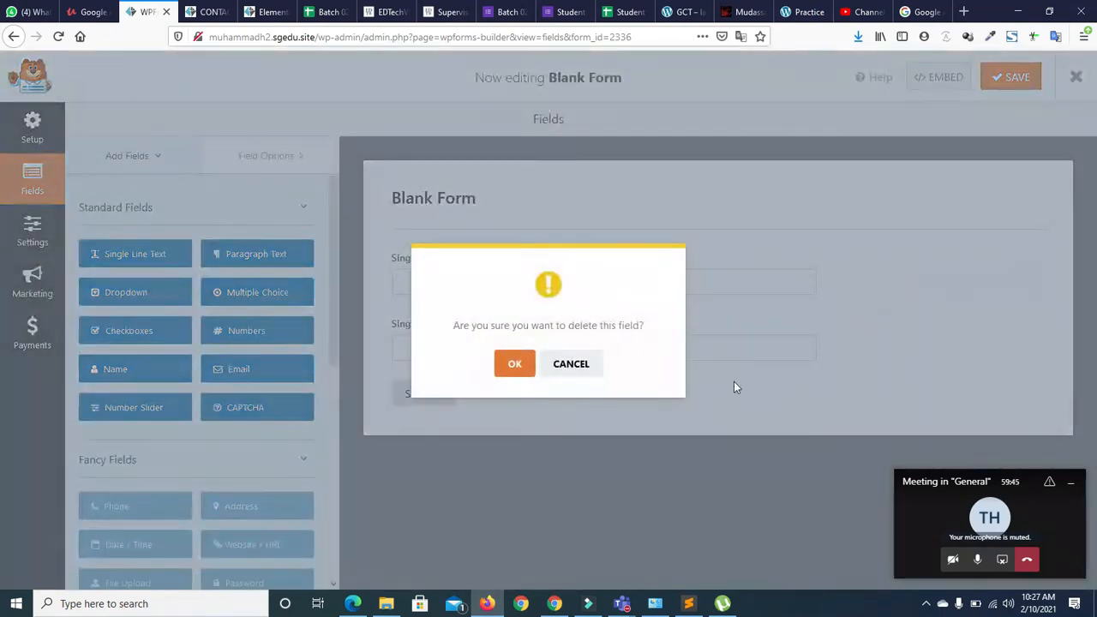
{"action": "left_click", "coordinate": [521, 365]}
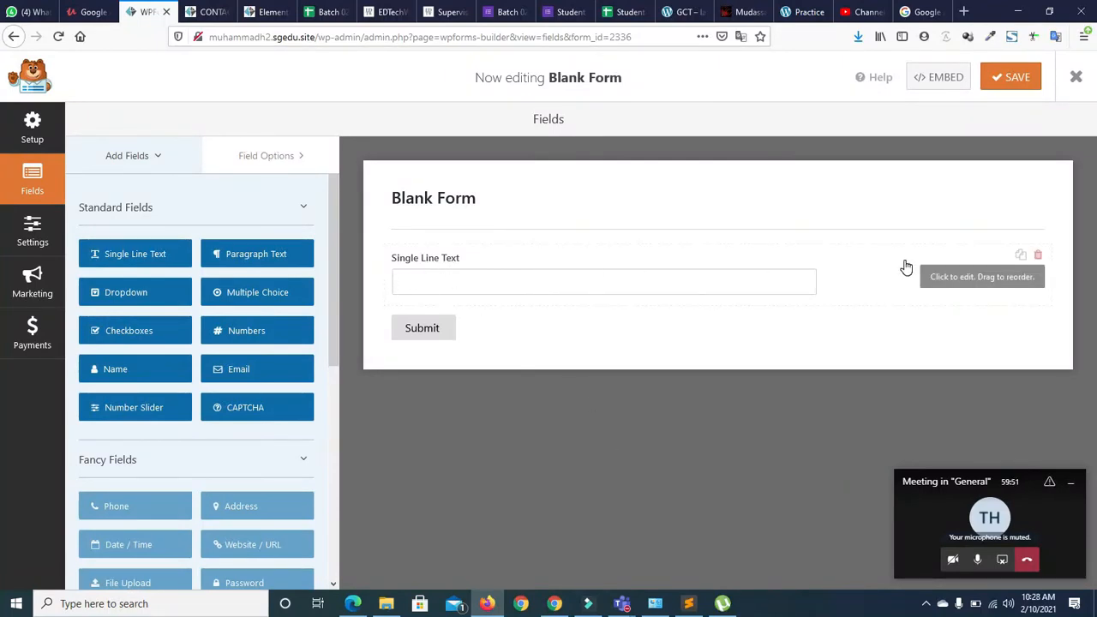
Label the single-line text field 'Name' and tick Required in Field Options
{"action": "left_click", "coordinate": [883, 275]}
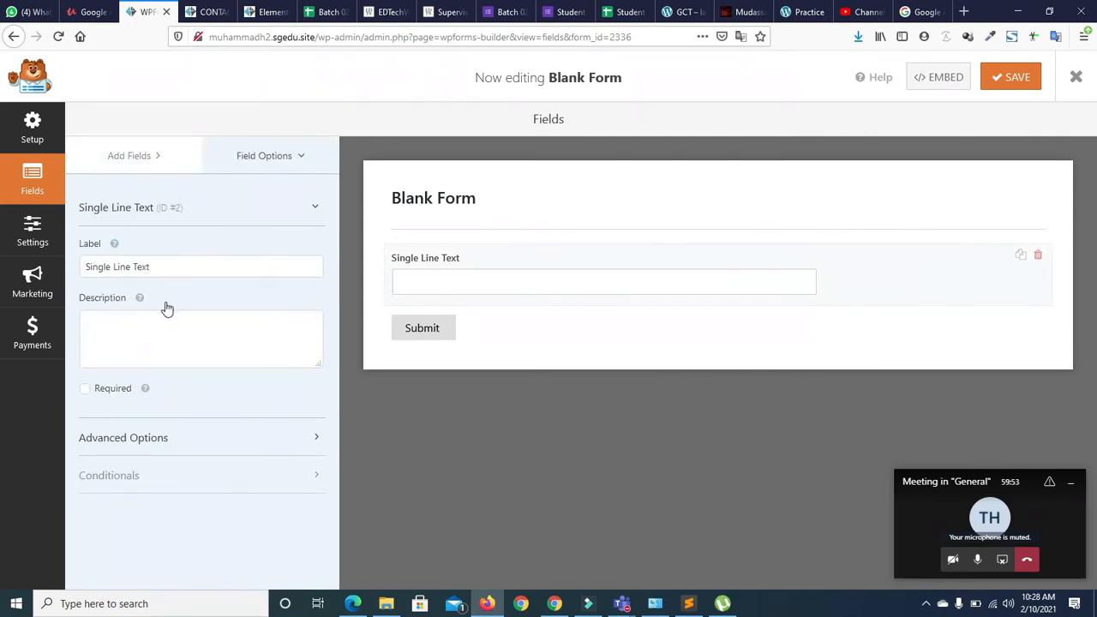
{"action": "triple_click", "coordinate": [167, 266]}
{"action": "type", "text": "Nm"}
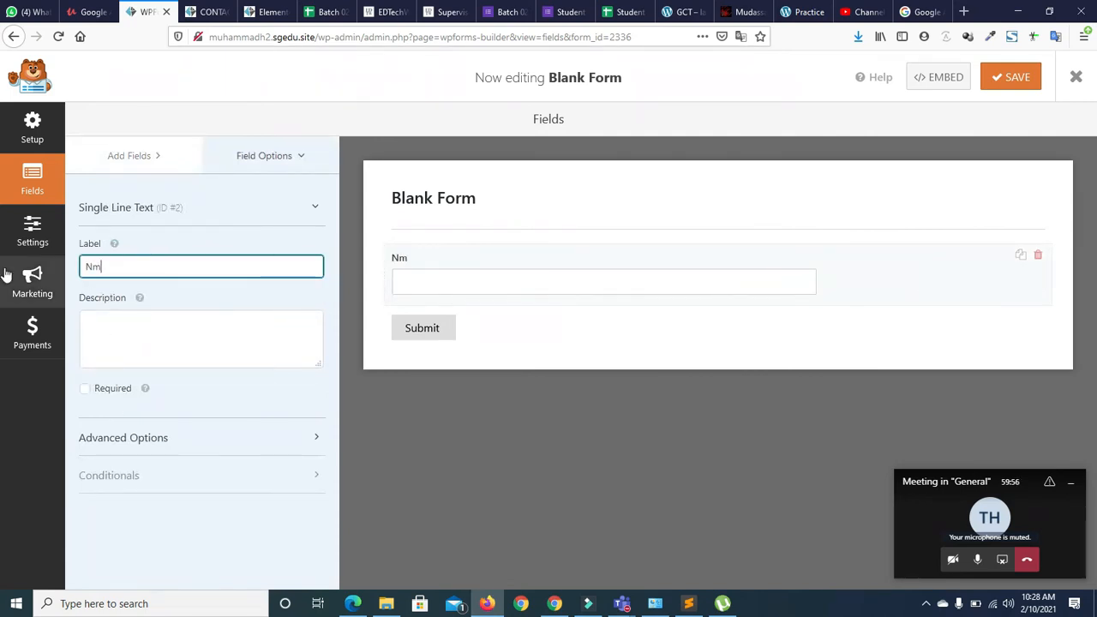
{"action": "key", "text": "BackSpace"}
{"action": "key", "text": "BackSpace"}
{"action": "key", "text": "BackSpace"}
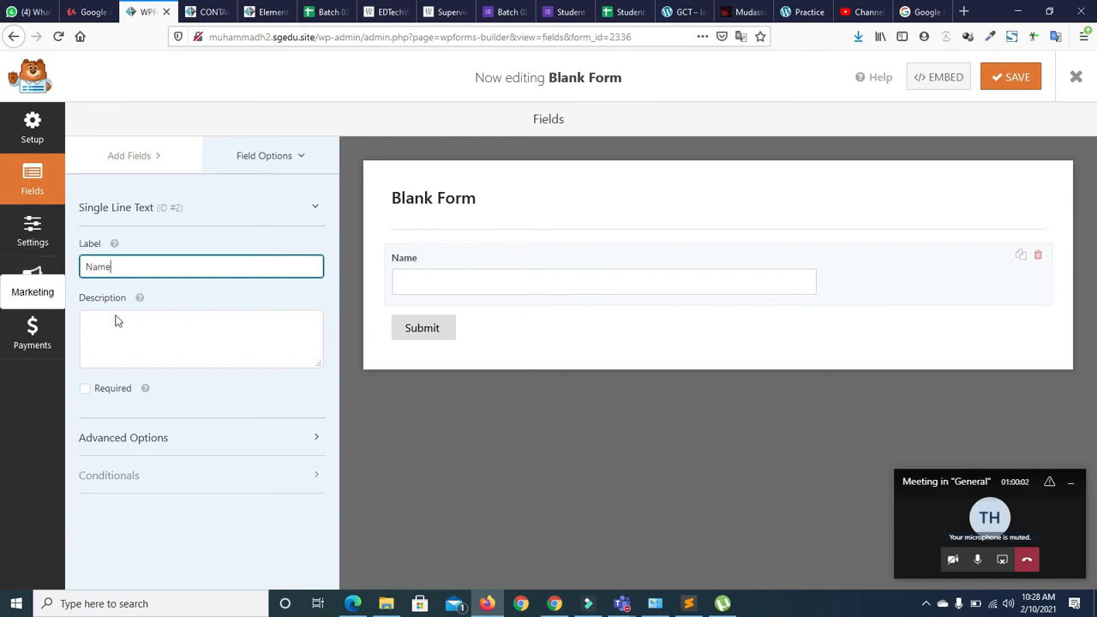
{"action": "left_click", "coordinate": [85, 391]}
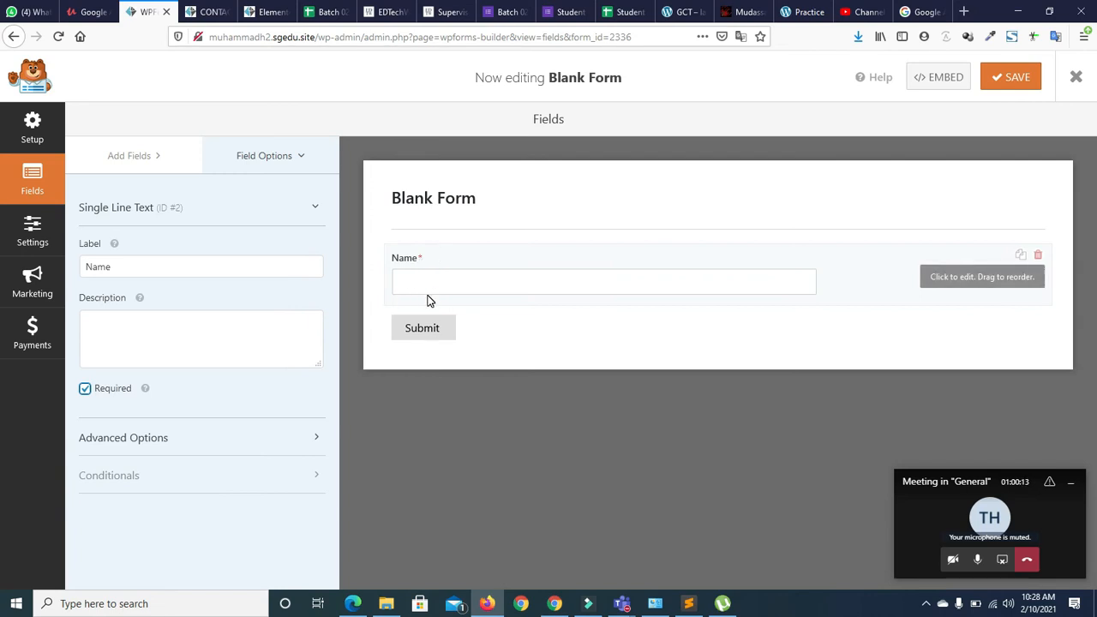
{"action": "left_click", "coordinate": [256, 159]}
{"action": "left_click", "coordinate": [258, 155]}
{"action": "left_click", "coordinate": [254, 155]}
{"action": "left_click", "coordinate": [157, 162]}
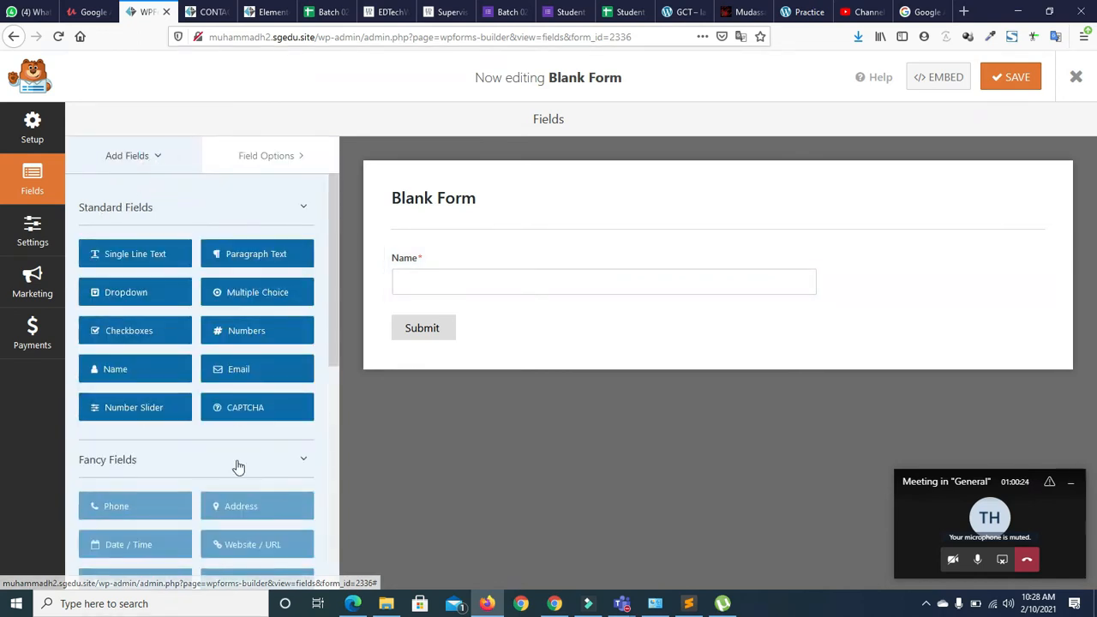
{"action": "left_click", "coordinate": [265, 156]}
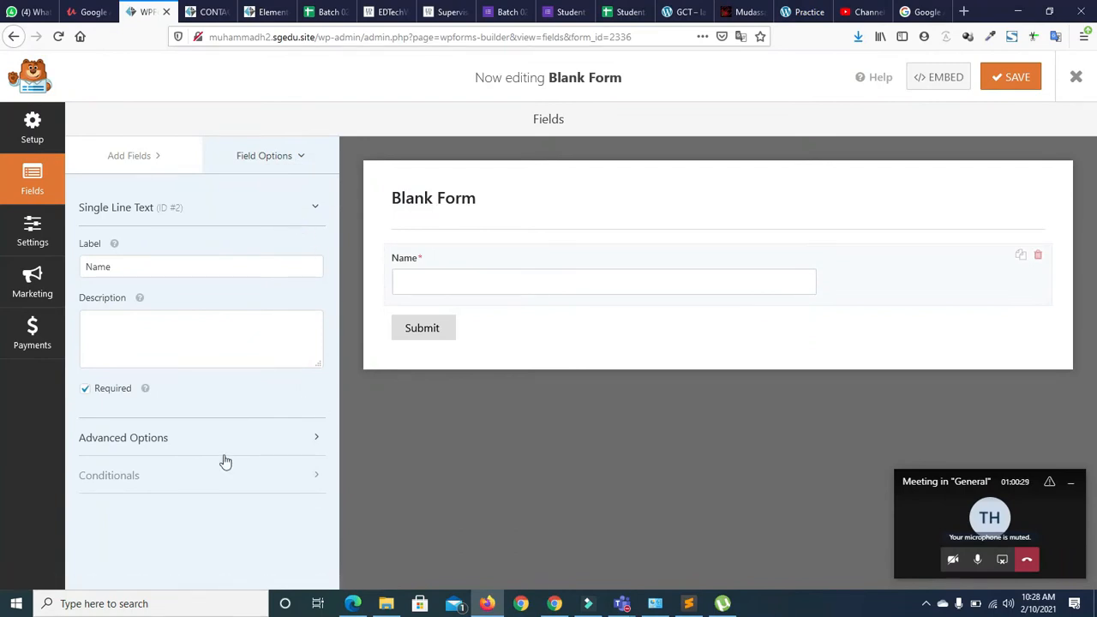
Keep the Name field size at Medium in Advanced Options after trying Small and Large
{"action": "left_click", "coordinate": [312, 440]}
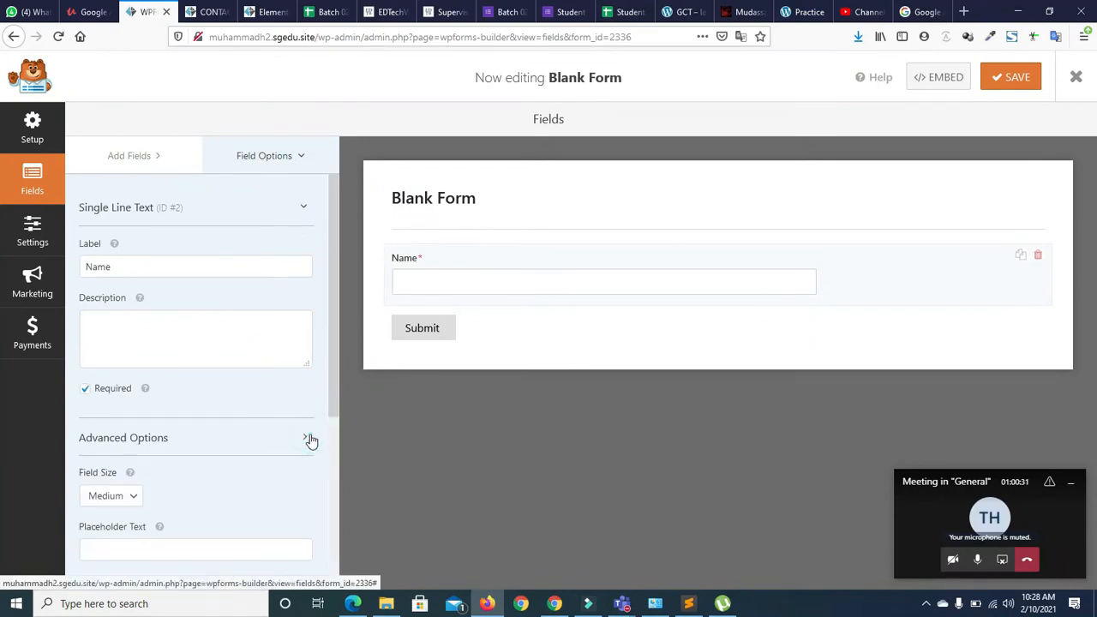
{"action": "scroll", "coordinate": [343, 443], "scroll_direction": "down", "scroll_amount": 3}
{"action": "left_click_drag", "start_coordinate": [345, 457], "coordinate": [105, 302]}
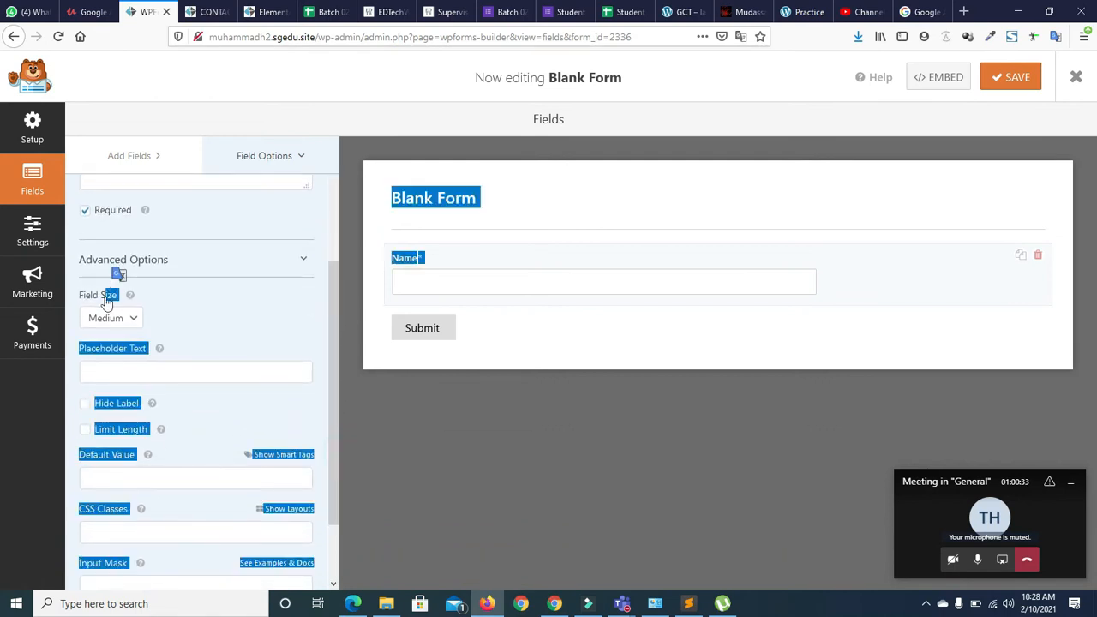
{"action": "left_click", "coordinate": [154, 312]}
{"action": "left_click", "coordinate": [129, 321]}
{"action": "left_click", "coordinate": [105, 341]}
{"action": "left_click", "coordinate": [127, 318]}
{"action": "left_click", "coordinate": [107, 378]}
{"action": "left_click", "coordinate": [112, 322]}
{"action": "left_click", "coordinate": [111, 359]}
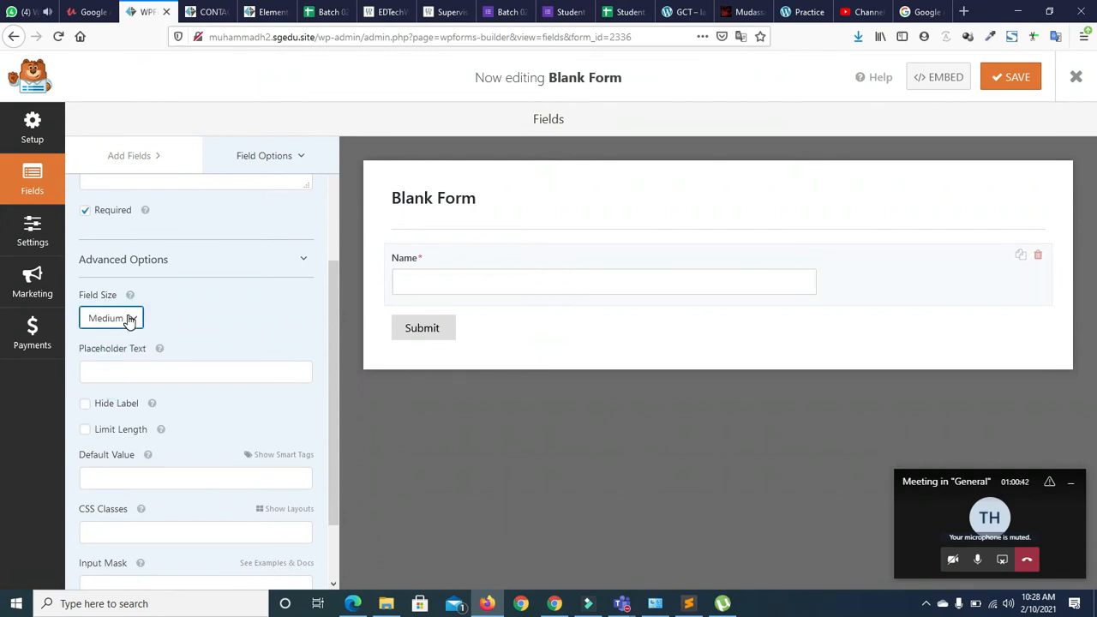
{"action": "left_click", "coordinate": [128, 319]}
{"action": "left_click", "coordinate": [123, 359]}
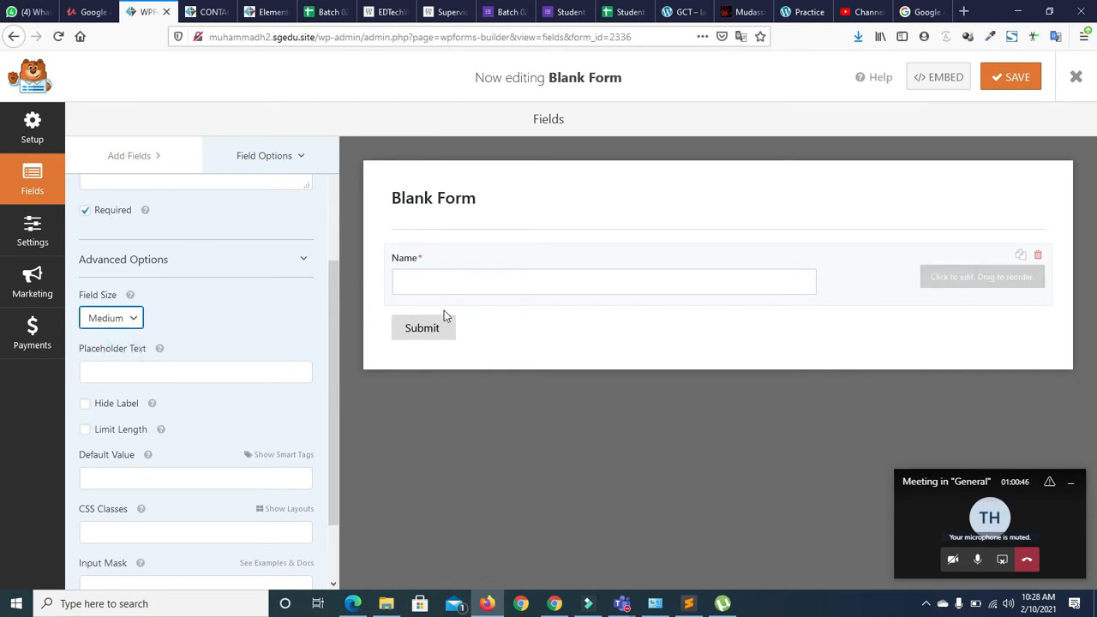
Give the Name field the placeholder 'First Name' and enable Limit Length
{"action": "left_click", "coordinate": [237, 372]}
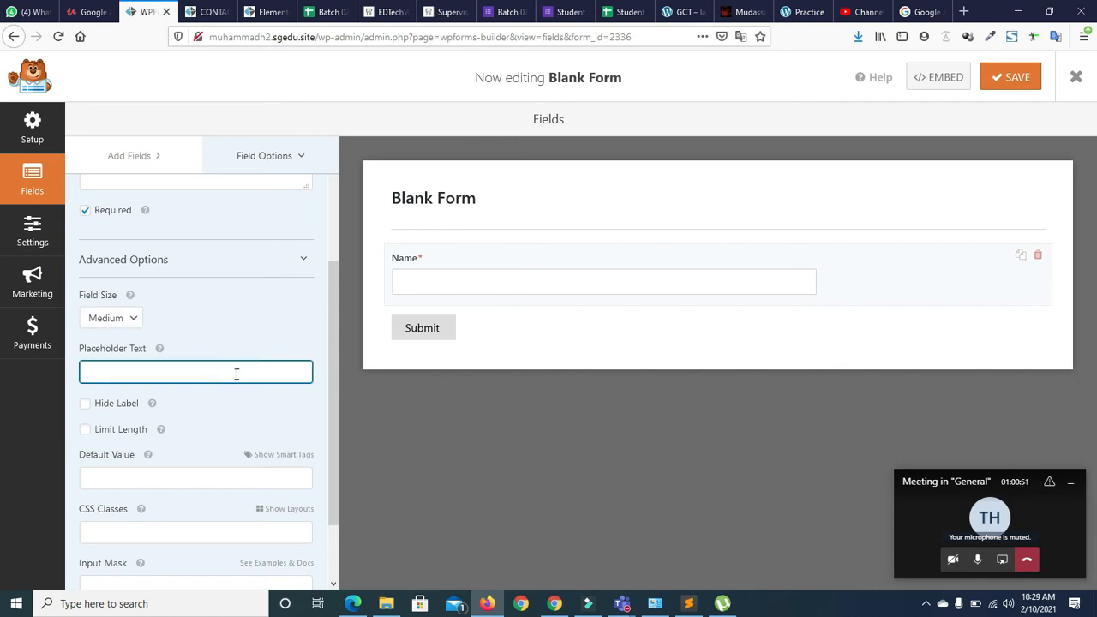
{"action": "key", "text": "BackSpace"}
{"action": "key", "text": "BackSpace"}
{"action": "key", "text": "BackSpace"}
{"action": "key", "text": "BackSpace"}
{"action": "key", "text": "BackSpace"}
{"action": "type", "text": "ameNmae"}
{"action": "key", "text": "BackSpace"}
{"action": "key", "text": "BackSpace"}
{"action": "key", "text": "BackSpace"}
{"action": "type", "text": "a"}
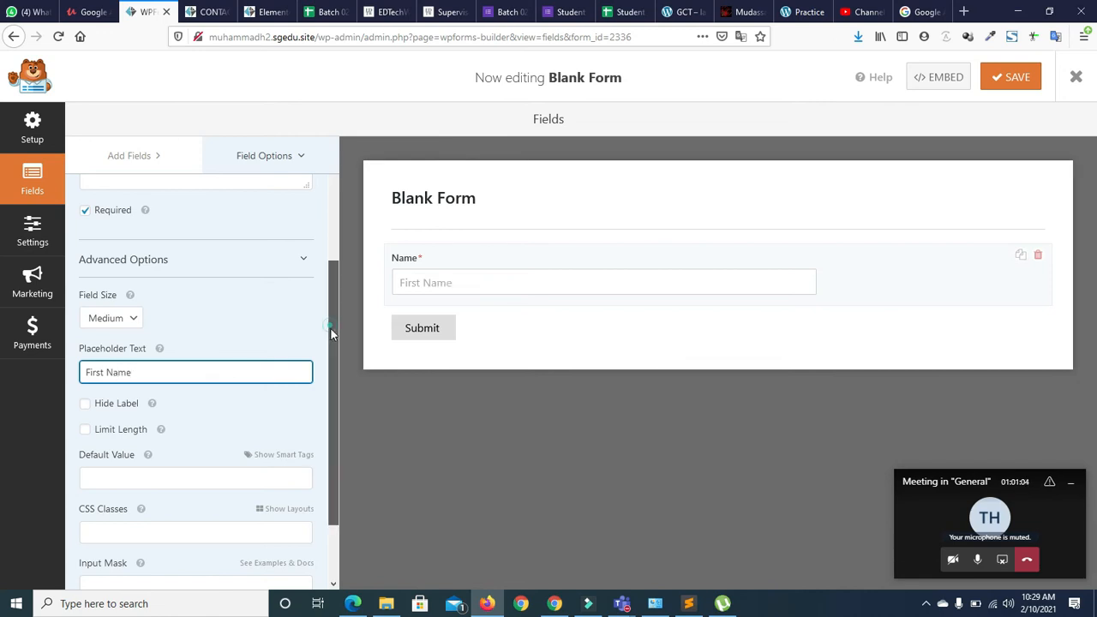
{"action": "scroll", "coordinate": [333, 325], "scroll_direction": "down", "scroll_amount": 2}
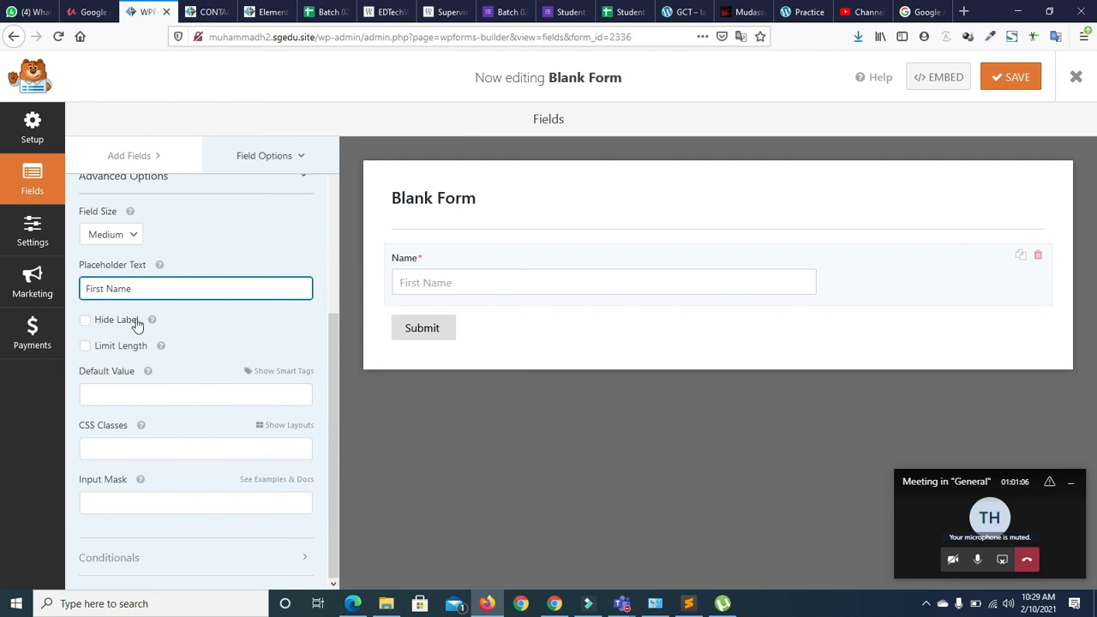
{"action": "left_click", "coordinate": [84, 319]}
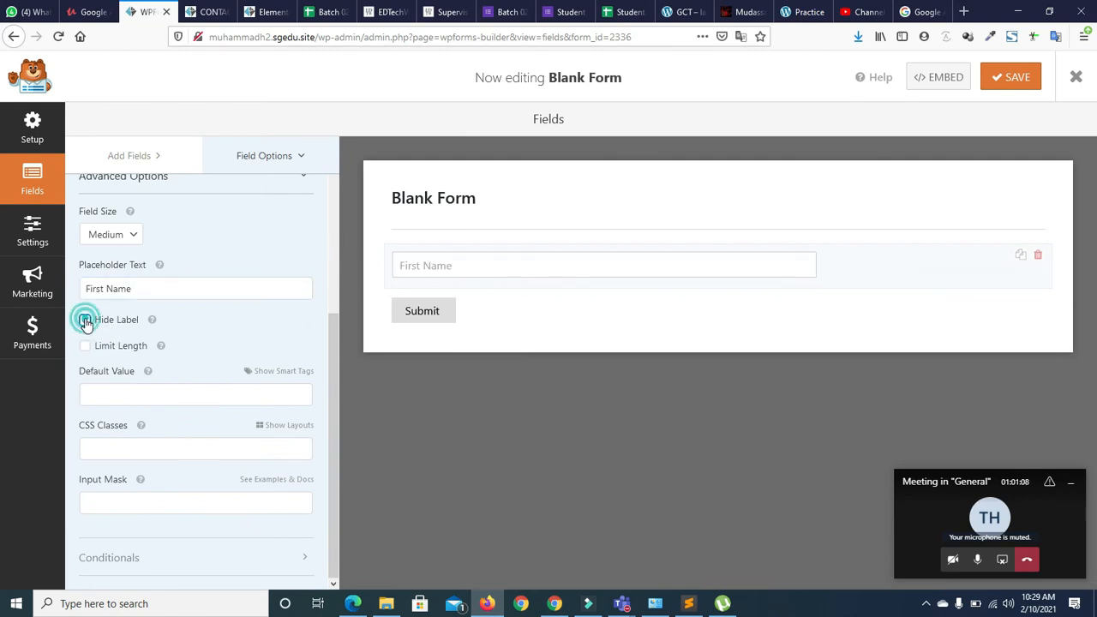
{"action": "left_click", "coordinate": [84, 318]}
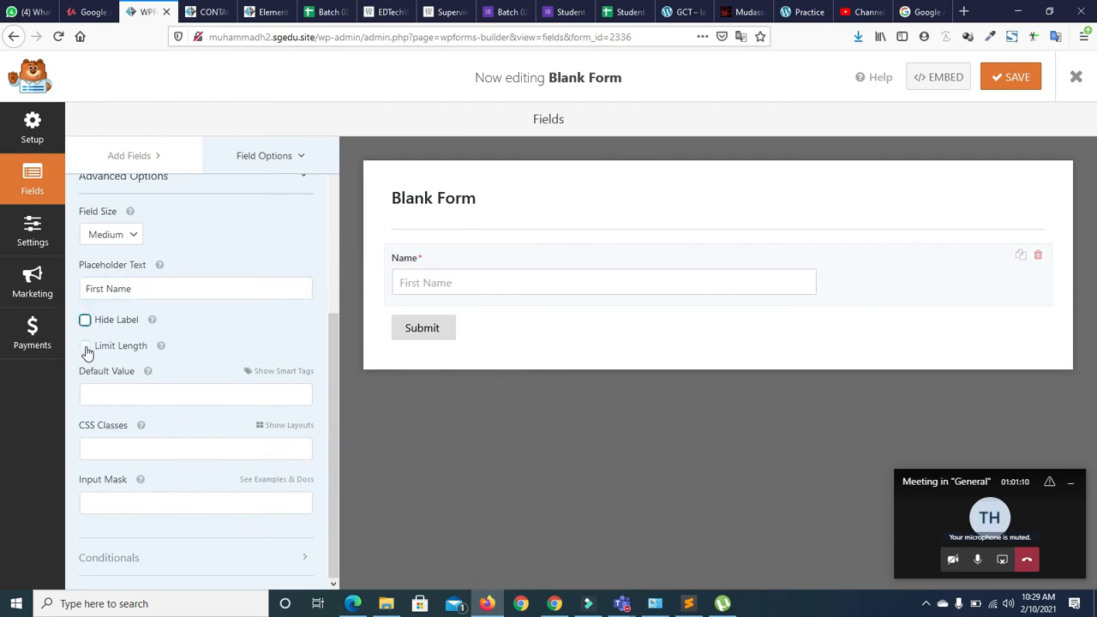
{"action": "left_click", "coordinate": [86, 348]}
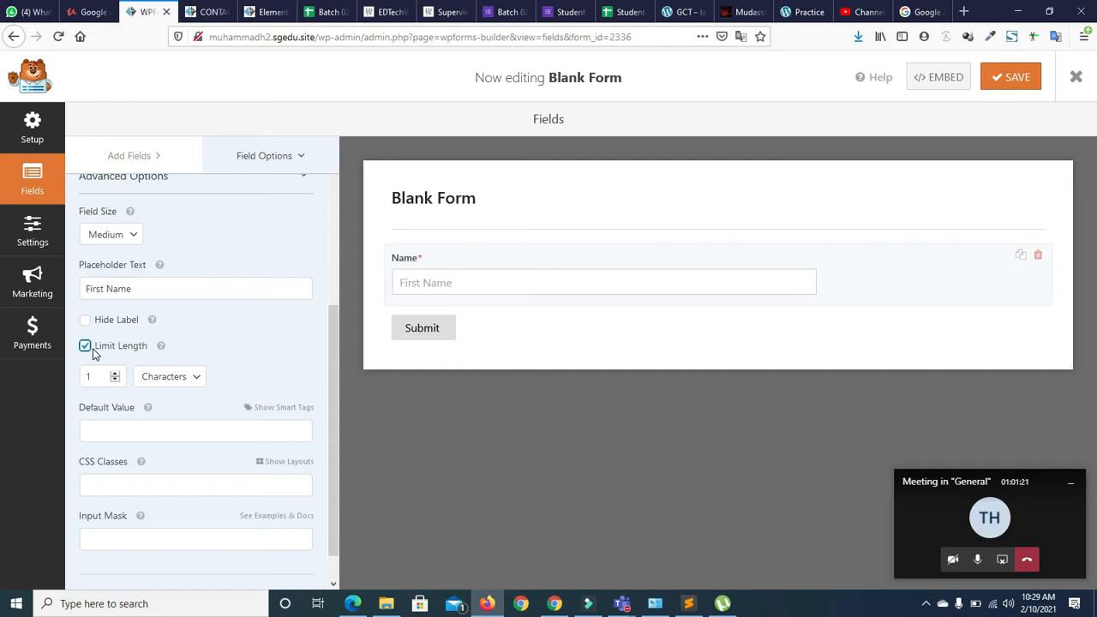
Set the Name field's length limit to 20, counted in words
{"action": "double_click", "coordinate": [105, 376]}
{"action": "type", "text": "3"}
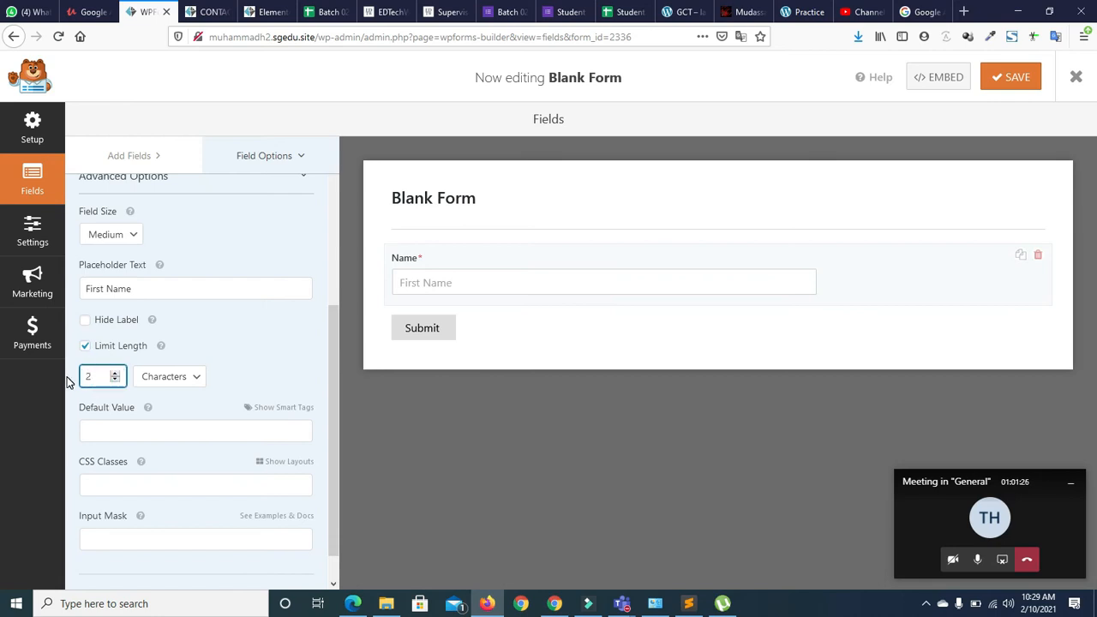
{"action": "left_click", "coordinate": [185, 383]}
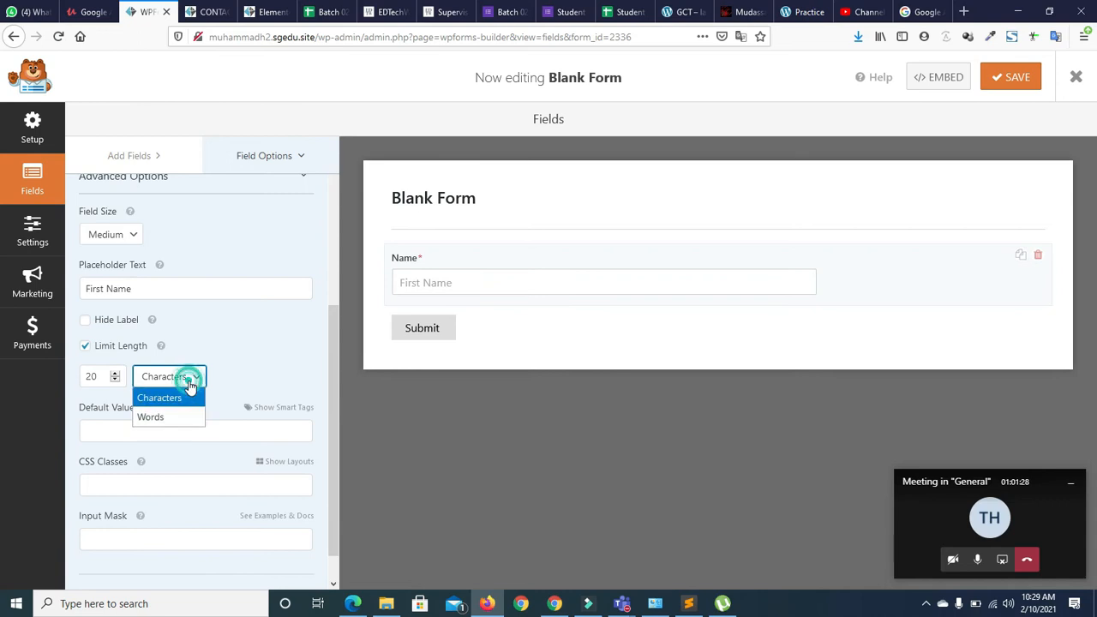
{"action": "left_click", "coordinate": [181, 407]}
{"action": "left_click", "coordinate": [180, 385]}
{"action": "left_click", "coordinate": [177, 417]}
{"action": "left_click", "coordinate": [179, 383]}
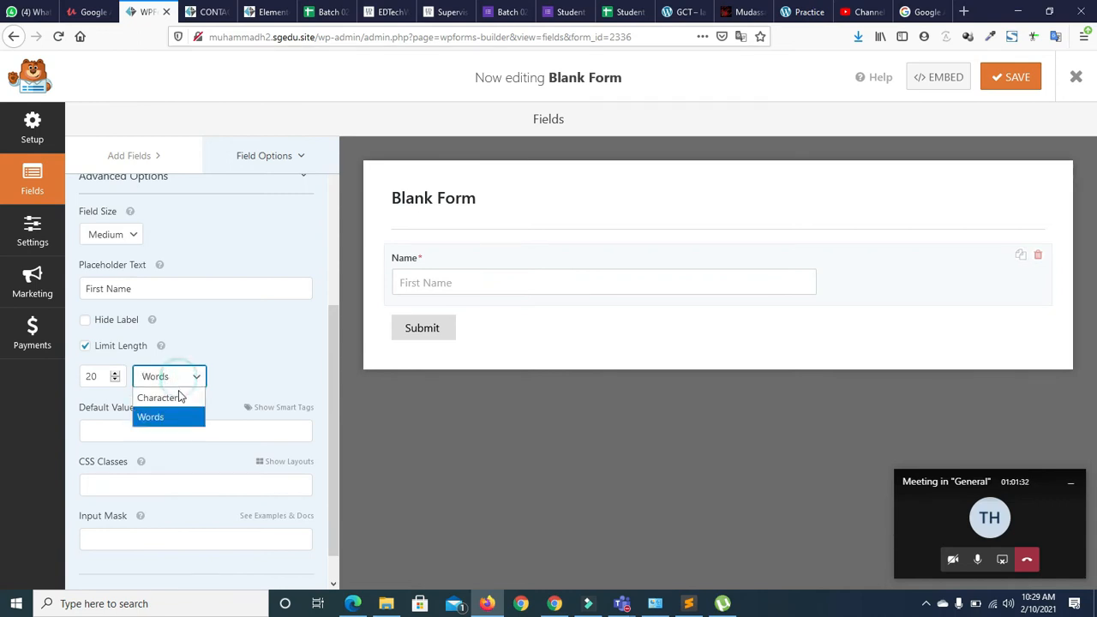
{"action": "left_click", "coordinate": [175, 396]}
{"action": "left_click_drag", "start_coordinate": [334, 325], "coordinate": [334, 358]}
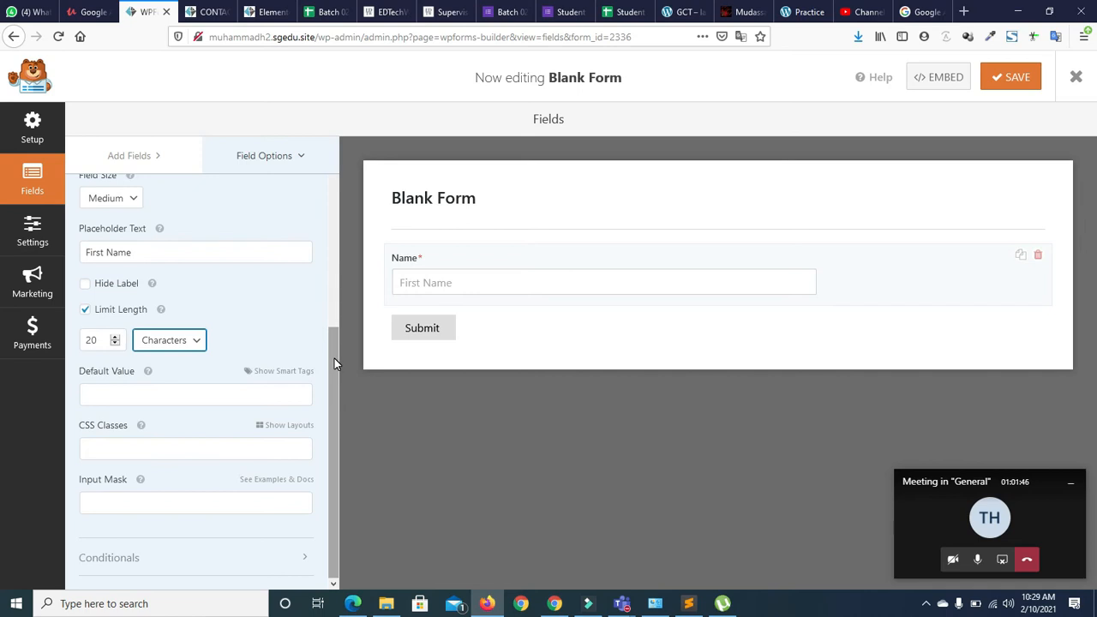
{"action": "left_click", "coordinate": [171, 340]}
{"action": "left_click", "coordinate": [178, 374]}
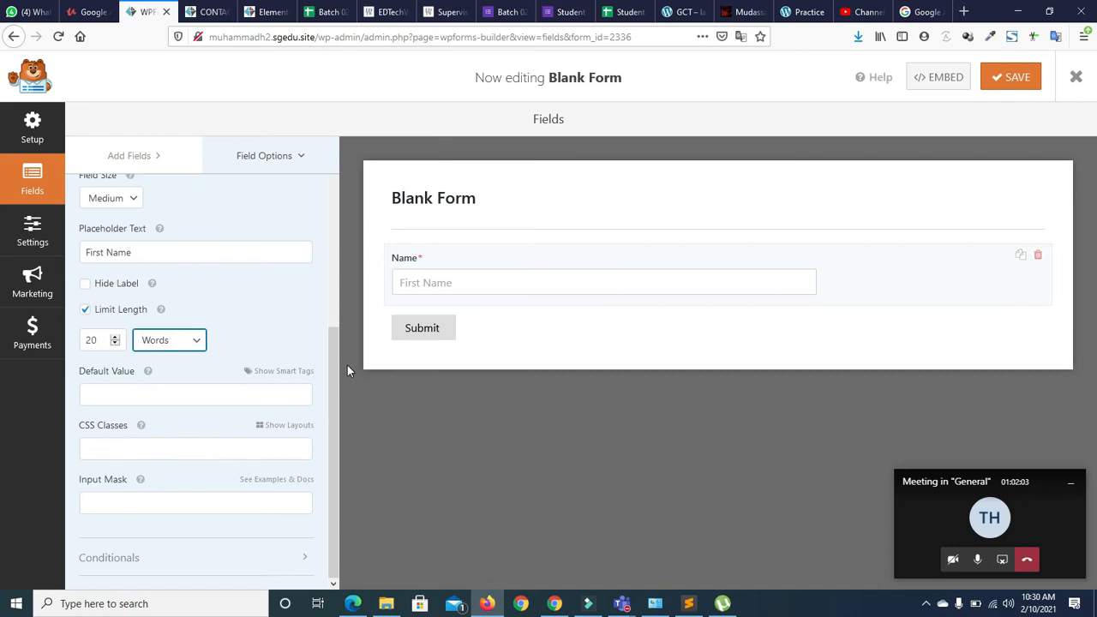
Dismiss the Conditional Logic PRO notice and scroll Field Options back to the top
{"action": "left_click_drag", "start_coordinate": [335, 392], "coordinate": [337, 449]}
{"action": "left_click", "coordinate": [127, 501]}
{"action": "left_click_drag", "start_coordinate": [332, 471], "coordinate": [332, 473]}
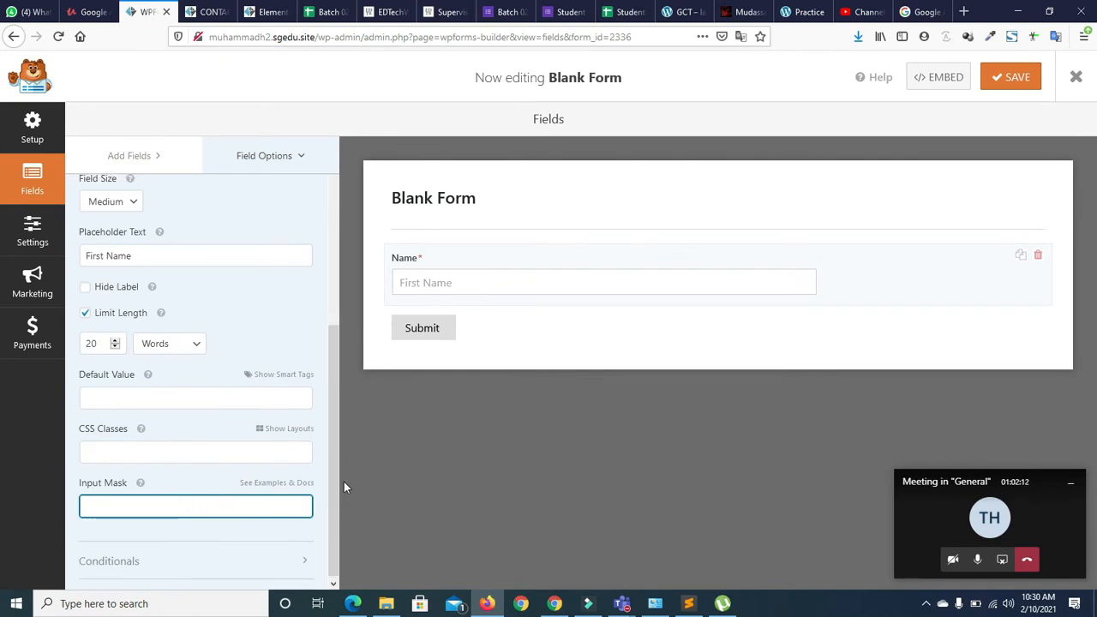
{"action": "left_click_drag", "start_coordinate": [331, 477], "coordinate": [332, 481]}
{"action": "left_click", "coordinate": [301, 559]}
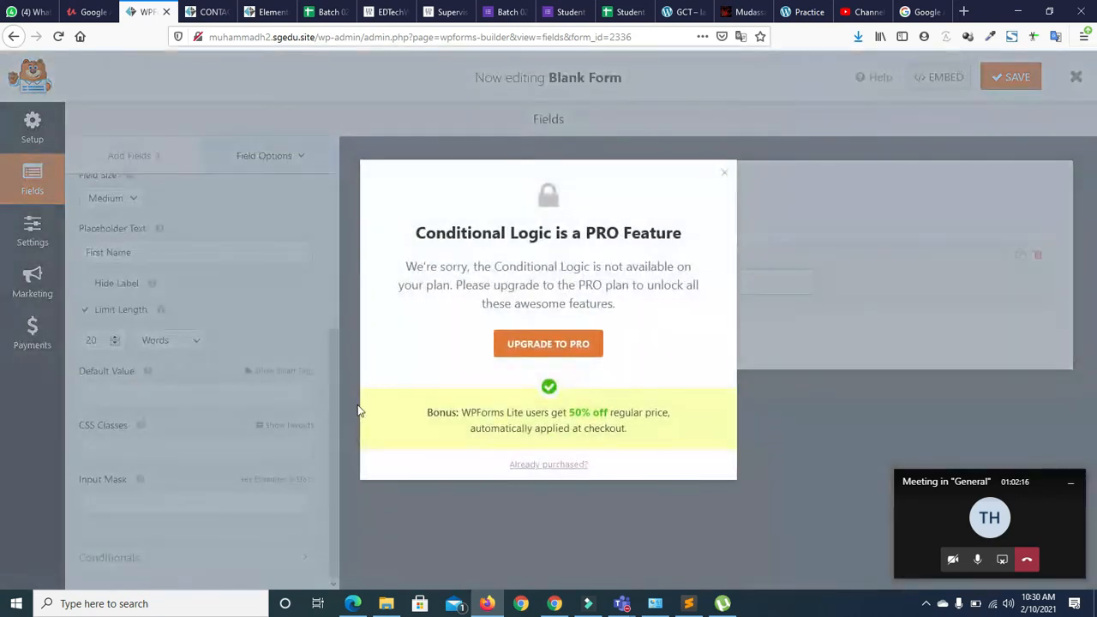
{"action": "left_click", "coordinate": [725, 172]}
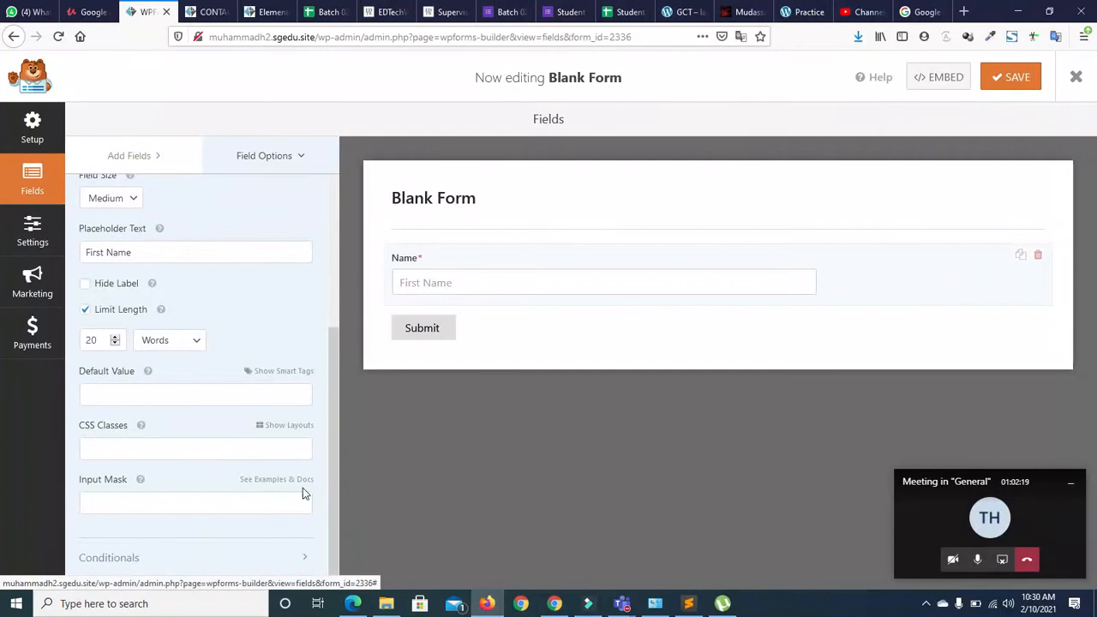
{"action": "left_click_drag", "start_coordinate": [338, 444], "coordinate": [329, 258]}
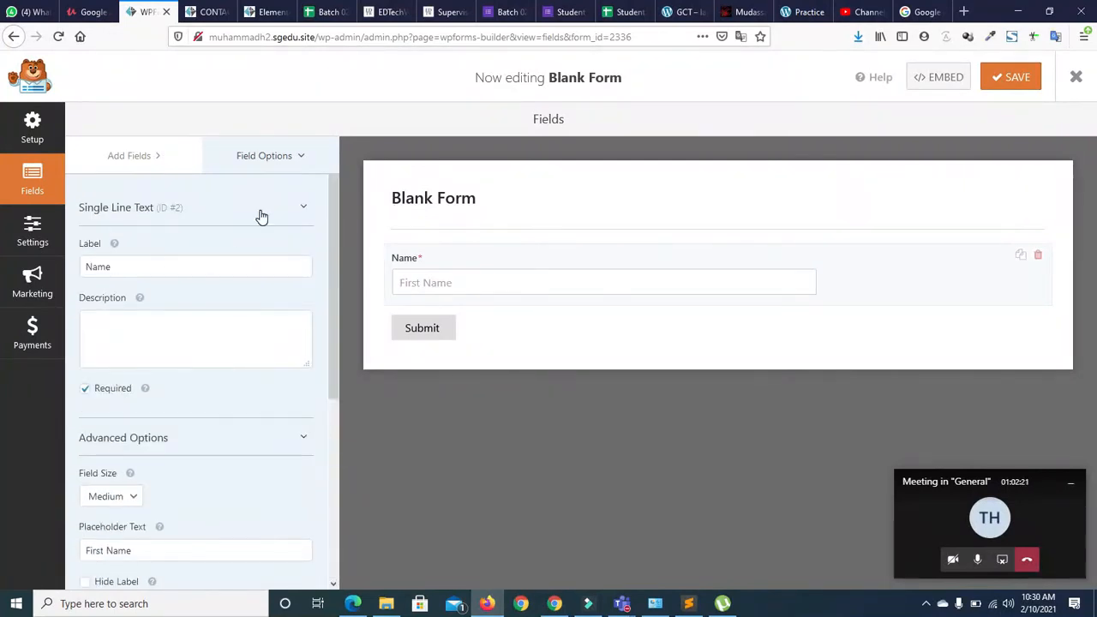
Collapse the Name field's basic settings section in Field Options
{"action": "left_click", "coordinate": [302, 206]}
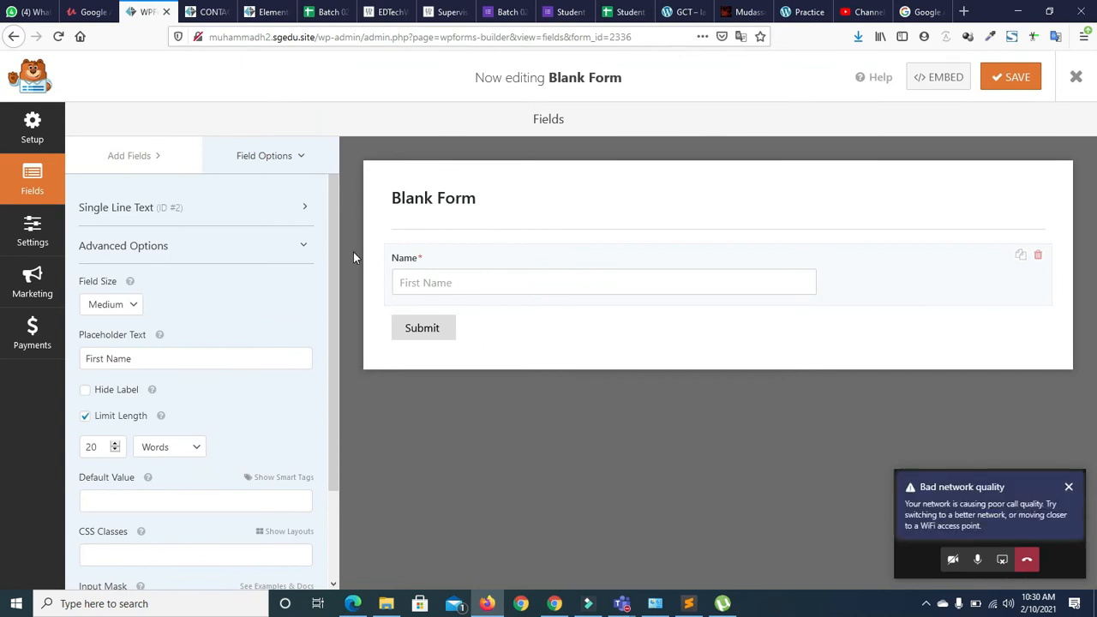
{"action": "left_click", "coordinate": [300, 205]}
{"action": "left_click", "coordinate": [300, 206]}
{"action": "left_click", "coordinate": [300, 205]}
{"action": "left_click", "coordinate": [297, 206]}
{"action": "left_click", "coordinate": [294, 166]}
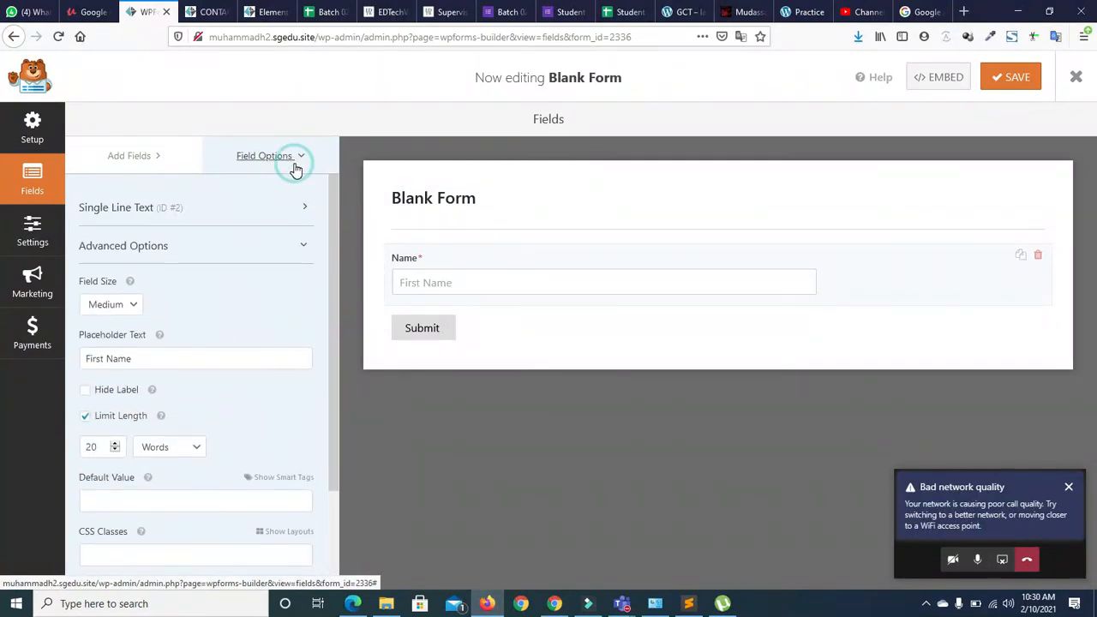
{"action": "left_click", "coordinate": [293, 159]}
Place an Email field below Name and set its placeholder text to 'Email'
{"action": "left_click", "coordinate": [145, 160]}
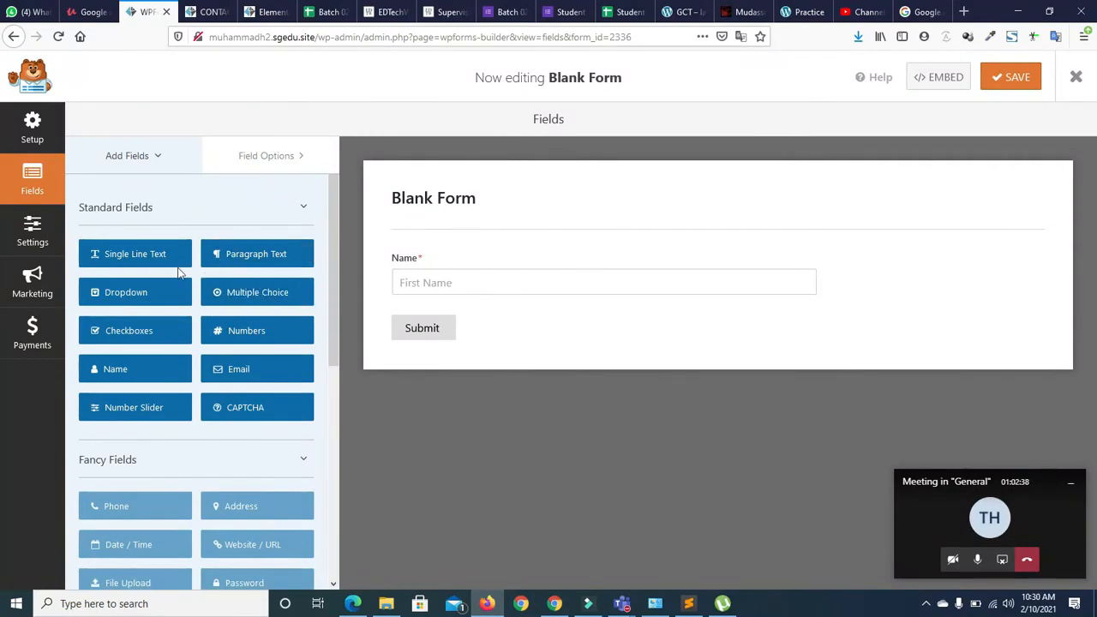
{"action": "left_click", "coordinate": [221, 374]}
{"action": "left_click_drag", "start_coordinate": [224, 376], "coordinate": [415, 312]}
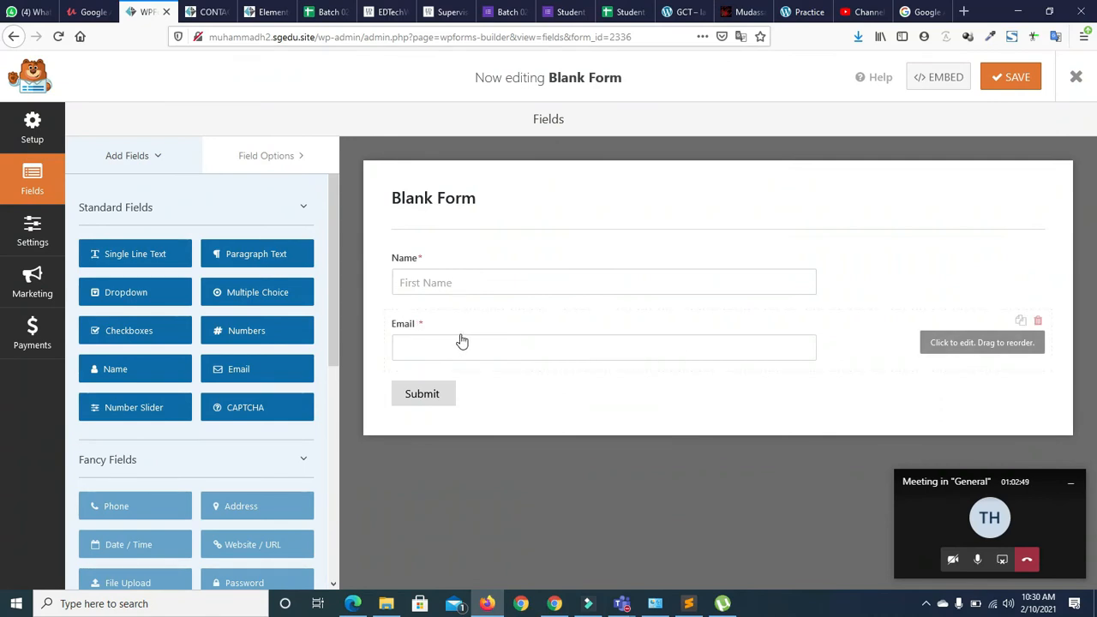
{"action": "left_click", "coordinate": [859, 334]}
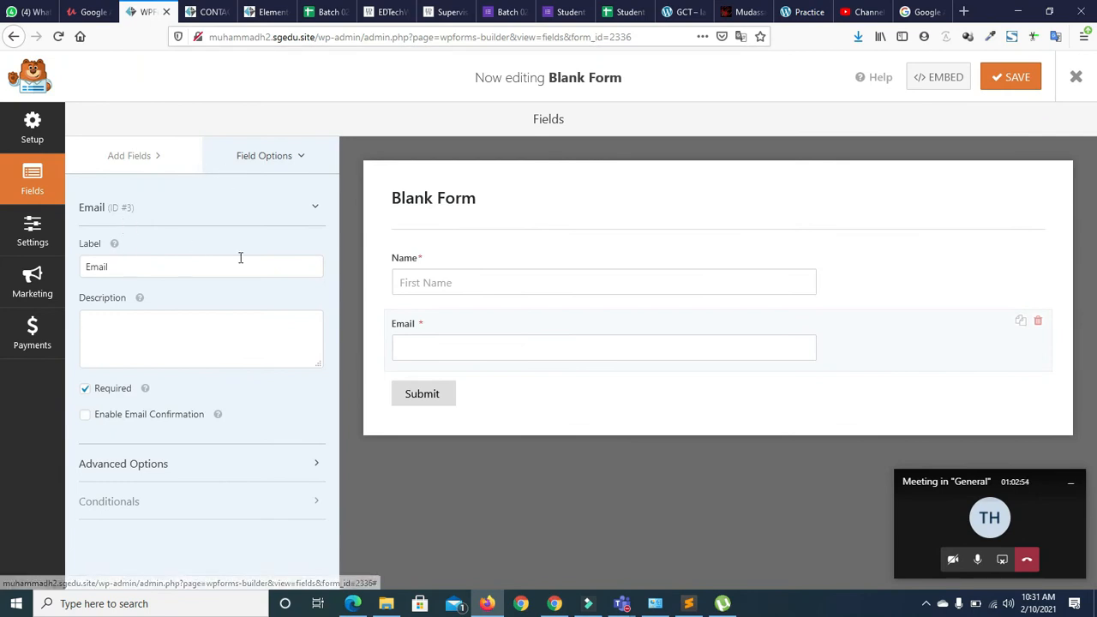
{"action": "left_click", "coordinate": [285, 464]}
{"action": "left_click_drag", "start_coordinate": [336, 385], "coordinate": [336, 528]}
{"action": "left_click", "coordinate": [114, 348]}
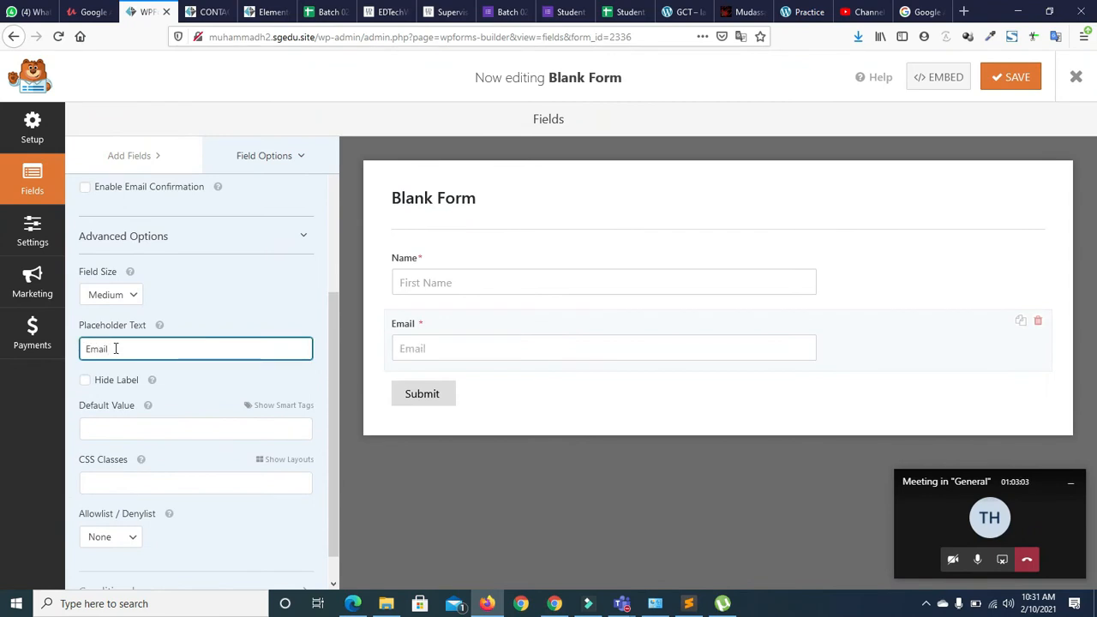
{"action": "scroll", "coordinate": [329, 311], "scroll_direction": "up", "scroll_amount": 5}
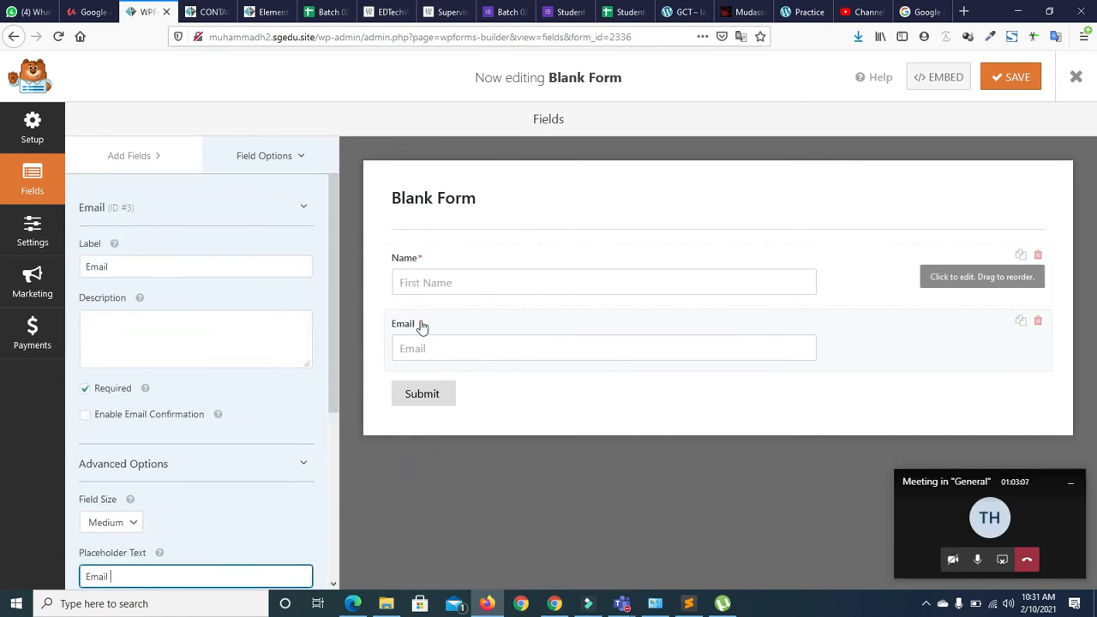
{"action": "left_click", "coordinate": [163, 162]}
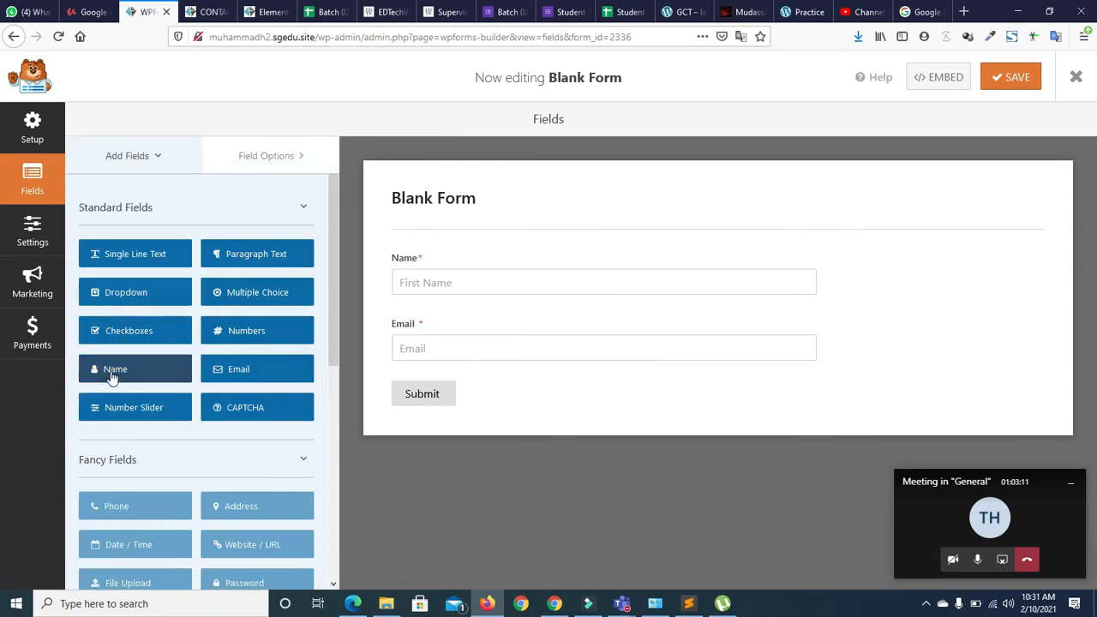
Add a Name field at the top of the form using the First Last format
{"action": "left_click_drag", "start_coordinate": [110, 374], "coordinate": [423, 254]}
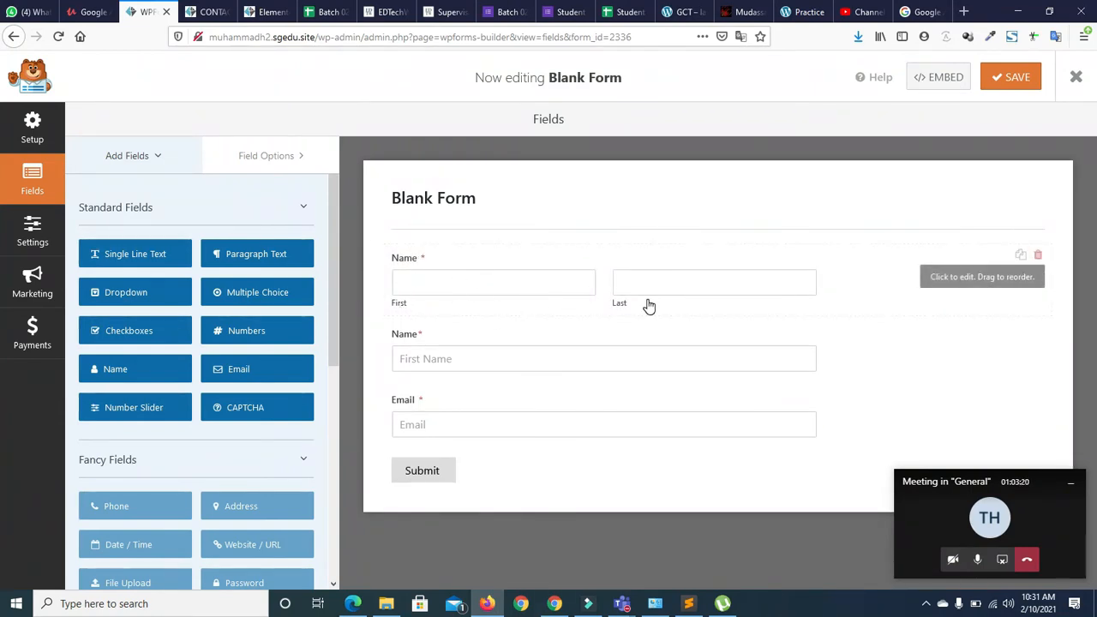
{"action": "left_click", "coordinate": [526, 276]}
{"action": "left_click", "coordinate": [933, 271]}
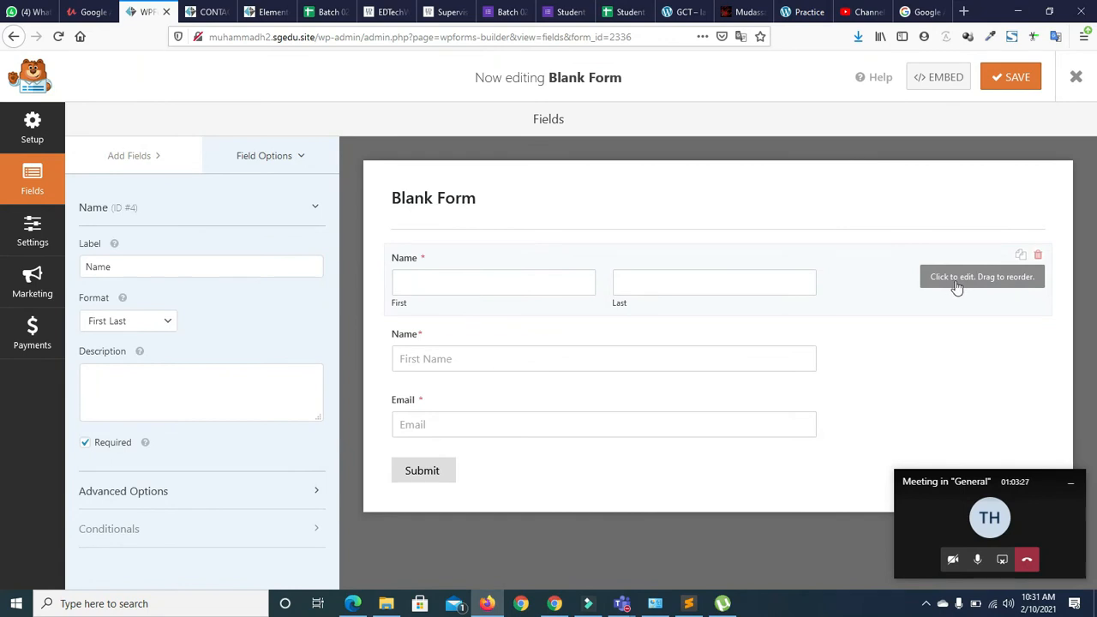
{"action": "left_click", "coordinate": [164, 321]}
{"action": "left_click", "coordinate": [150, 378]}
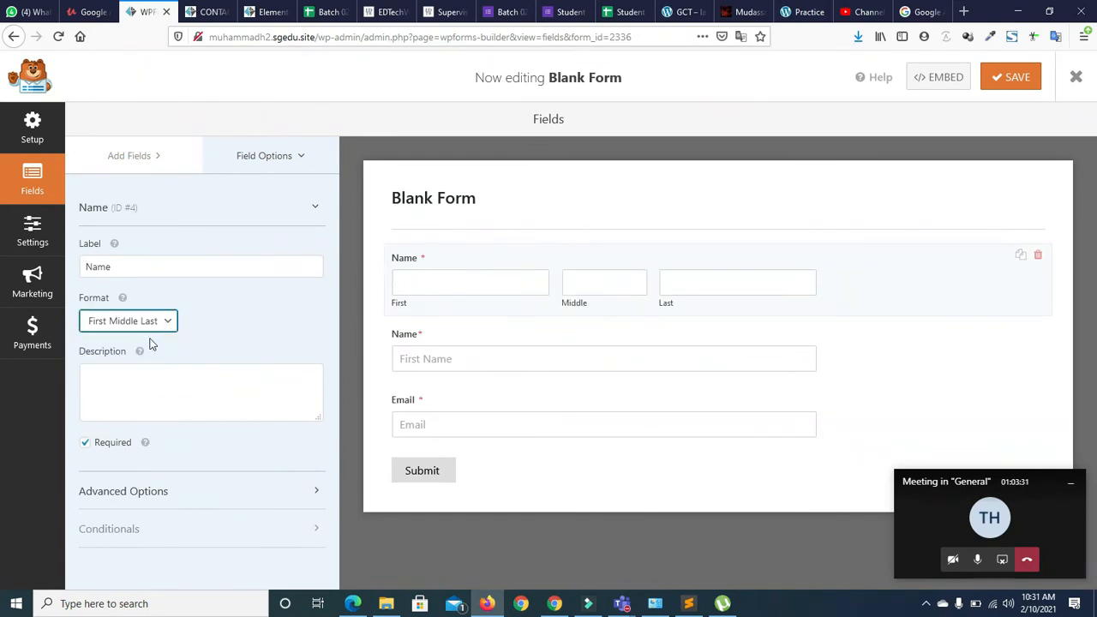
{"action": "left_click", "coordinate": [146, 324]}
{"action": "left_click", "coordinate": [91, 361]}
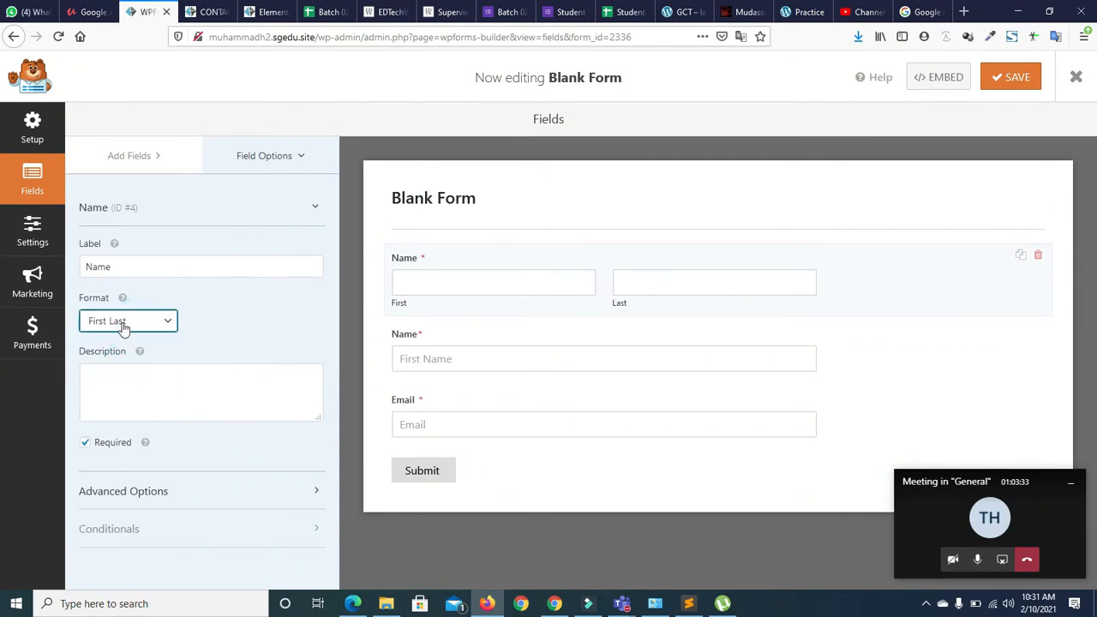
{"action": "left_click", "coordinate": [110, 322]}
{"action": "left_click", "coordinate": [103, 343]}
{"action": "left_click", "coordinate": [112, 321]}
{"action": "left_click", "coordinate": [120, 361]}
Set the placeholders to 'First' and 'Last' and hide the sub-labels
{"action": "left_click", "coordinate": [215, 489]}
{"action": "scroll", "coordinate": [329, 382], "scroll_direction": "down", "scroll_amount": 1}
{"action": "left_click_drag", "start_coordinate": [331, 375], "coordinate": [325, 515]}
{"action": "left_click", "coordinate": [97, 380]}
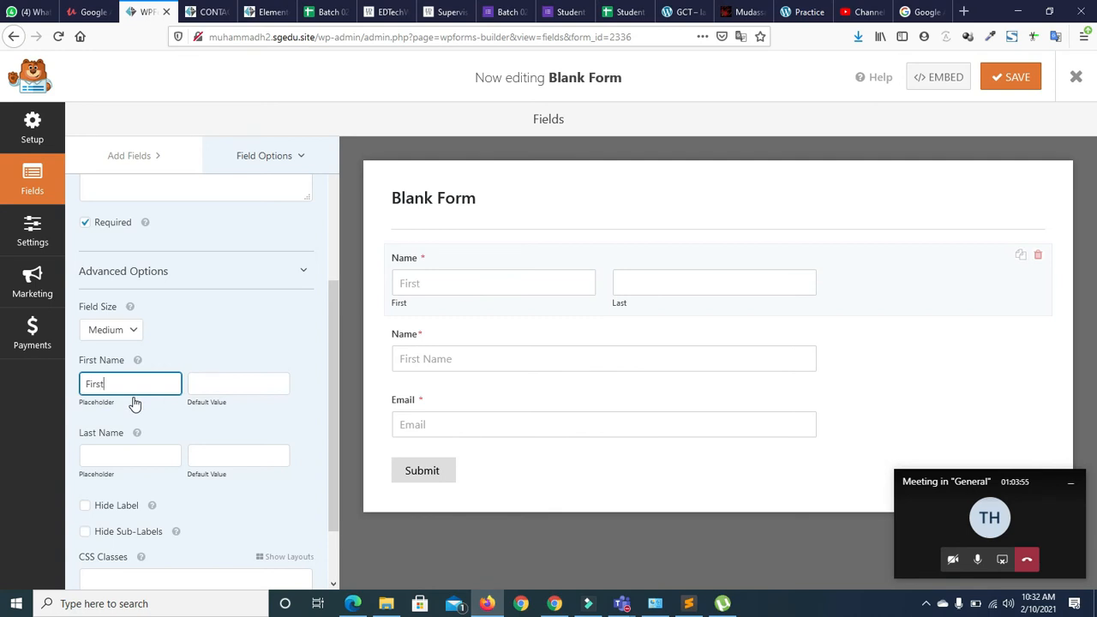
{"action": "left_click", "coordinate": [142, 458]}
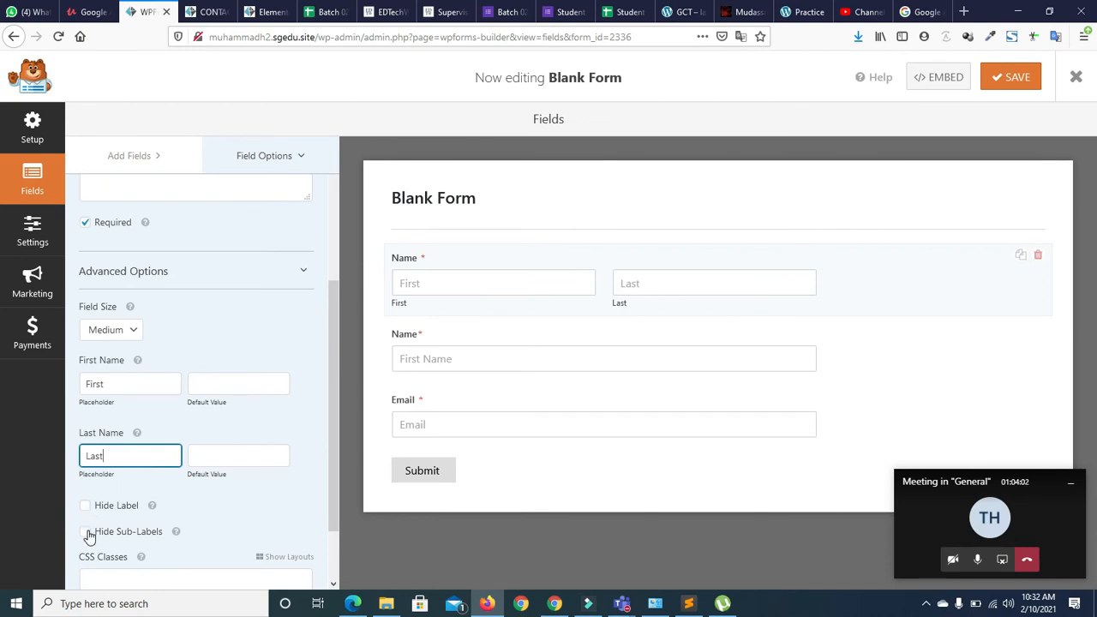
{"action": "left_click", "coordinate": [86, 532]}
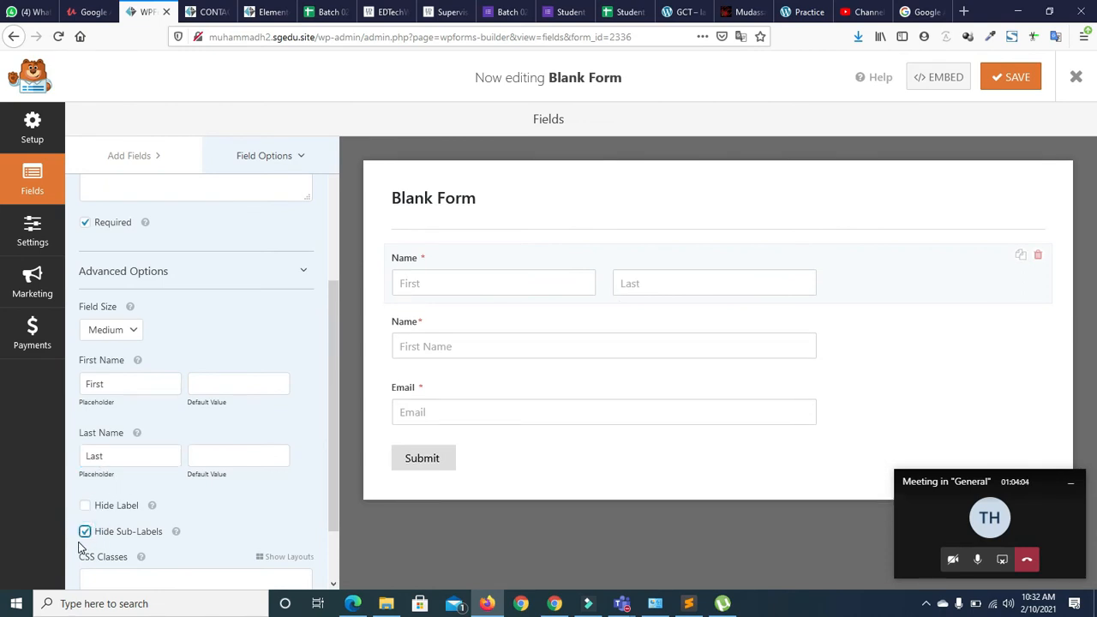
{"action": "left_click", "coordinate": [85, 532]}
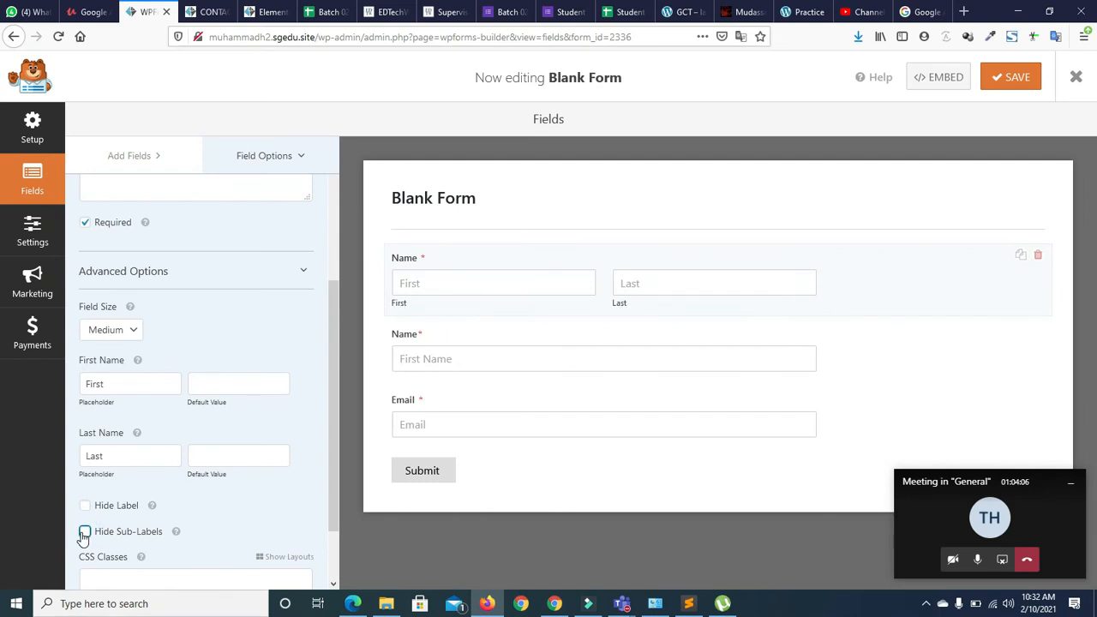
{"action": "left_click", "coordinate": [85, 532]}
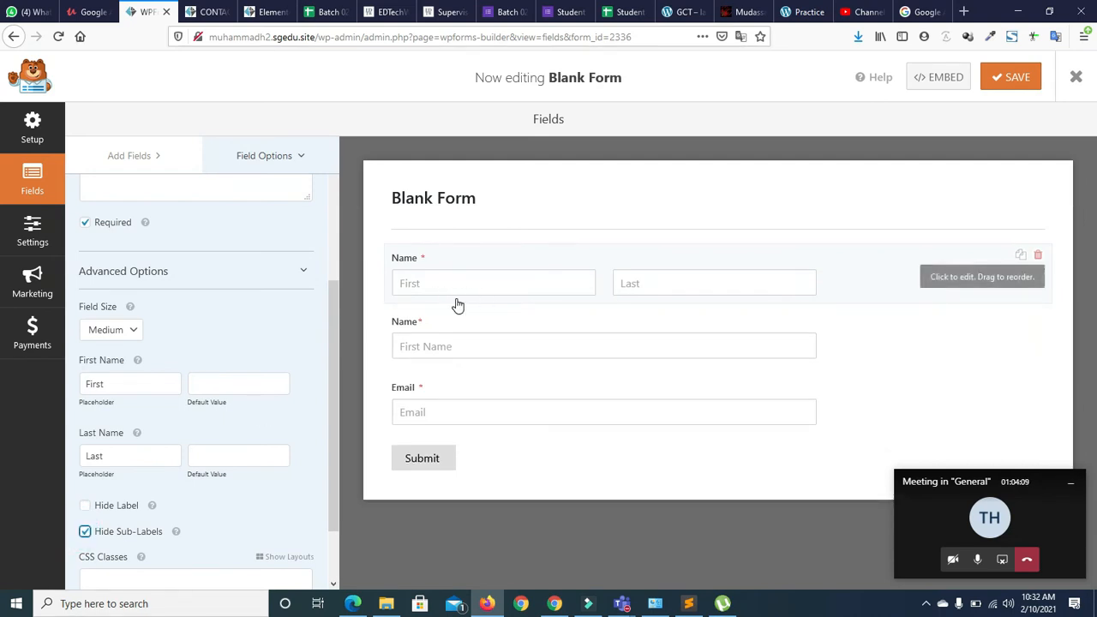
Keep the name inputs at Medium field size after trying Large
{"action": "scroll", "coordinate": [327, 367], "scroll_direction": "down", "scroll_amount": 2}
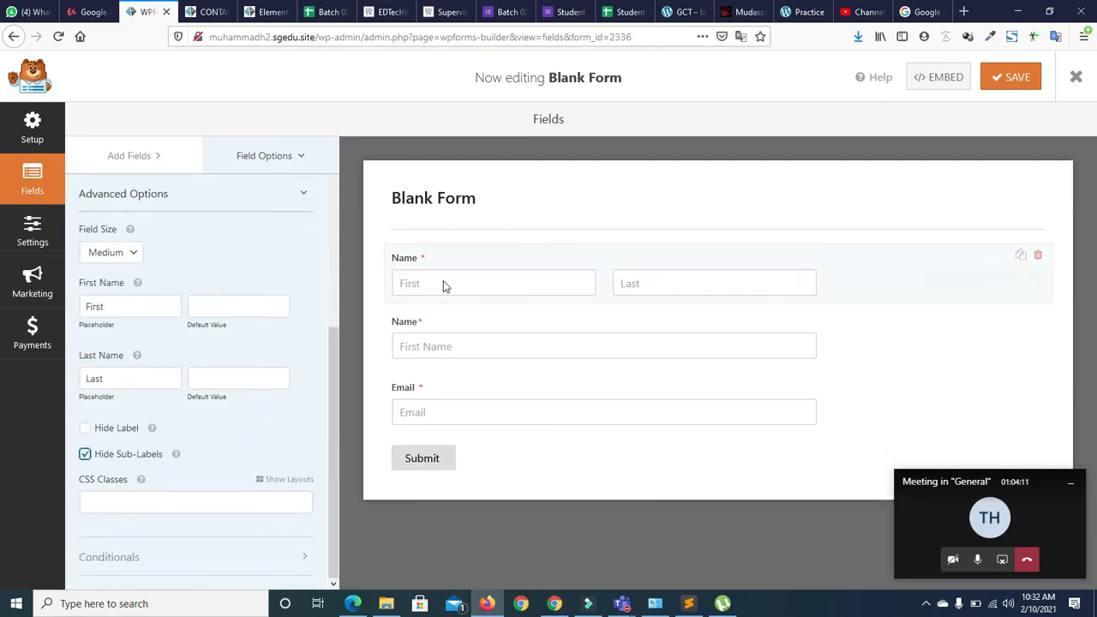
{"action": "left_click", "coordinate": [135, 253]}
{"action": "left_click", "coordinate": [117, 310]}
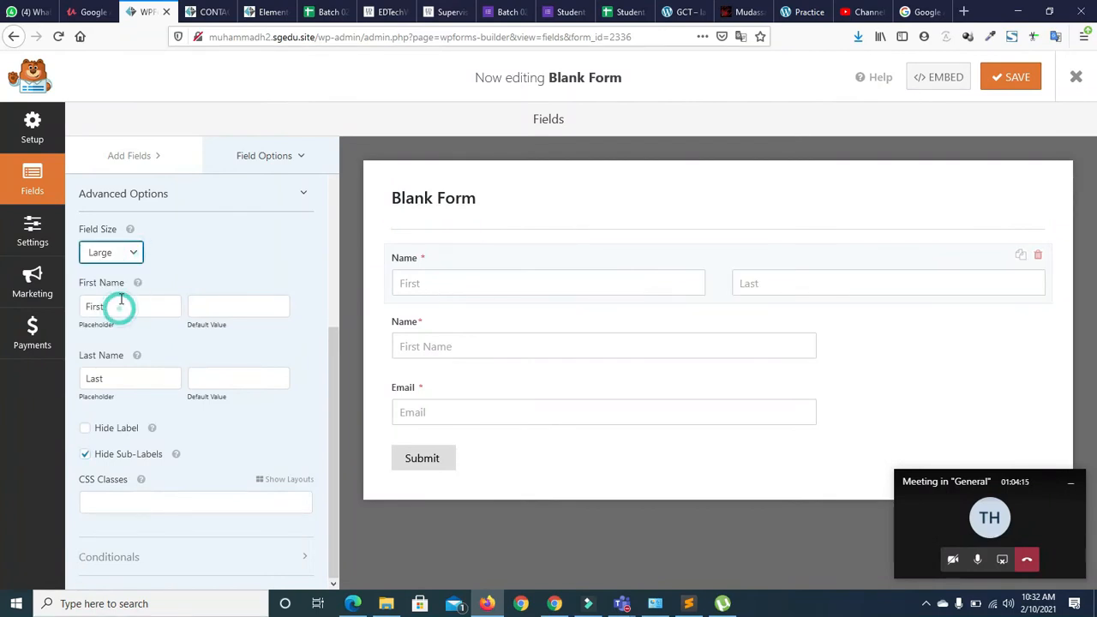
{"action": "left_click", "coordinate": [125, 254]}
{"action": "left_click", "coordinate": [108, 296]}
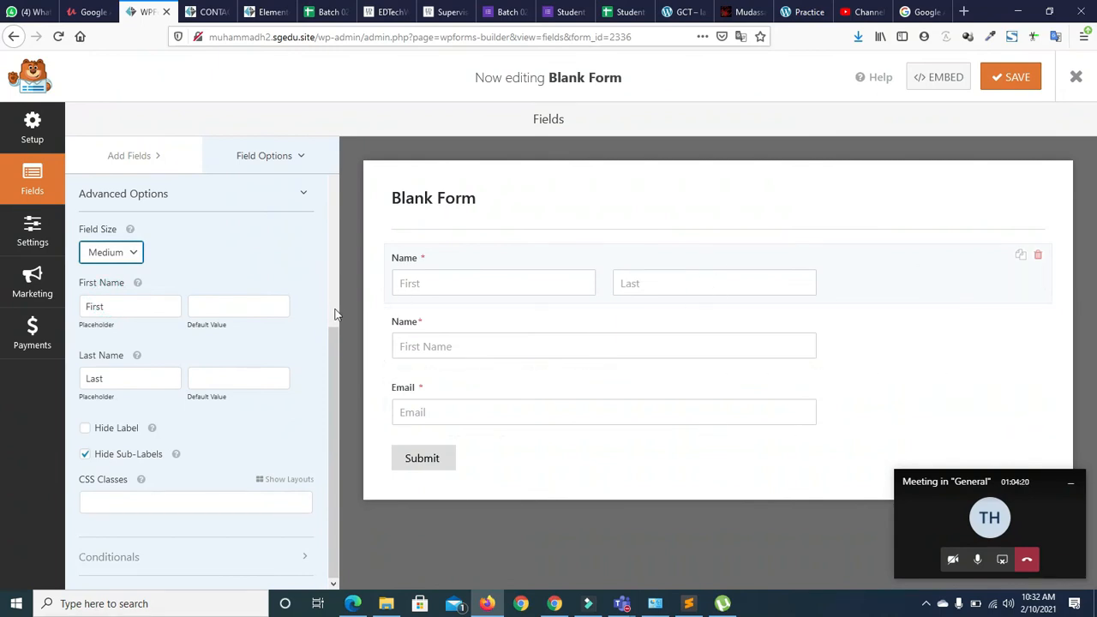
{"action": "left_click_drag", "start_coordinate": [335, 346], "coordinate": [316, 130]}
{"action": "left_click", "coordinate": [125, 156]}
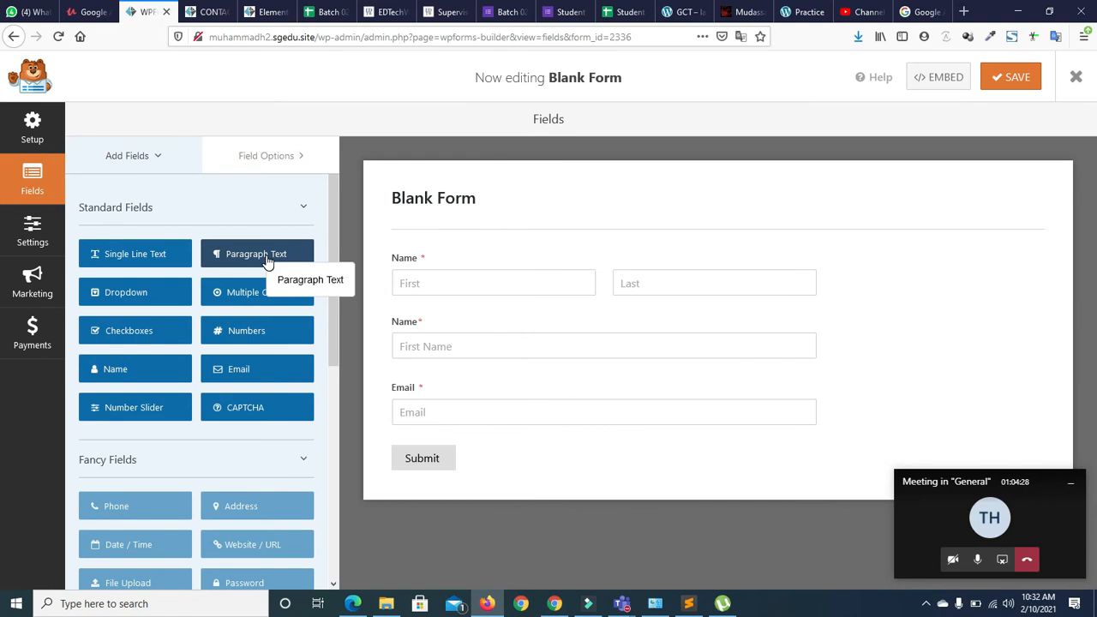
Add a Paragraph Text field below Email and relabel the extra field as Number
{"action": "left_click_drag", "start_coordinate": [267, 262], "coordinate": [454, 447]}
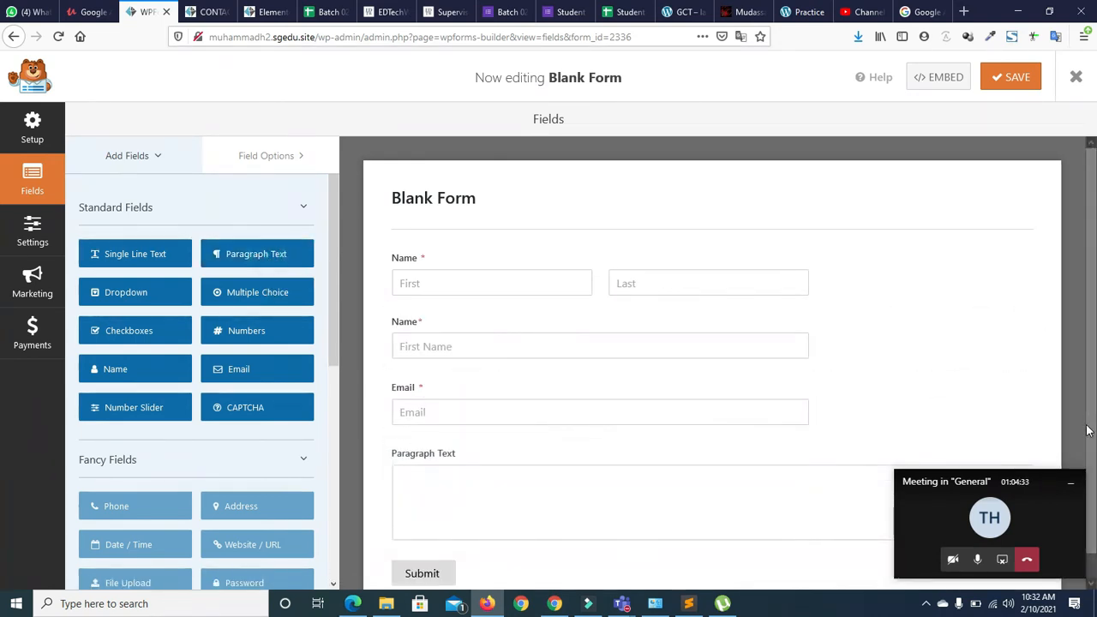
{"action": "left_click", "coordinate": [409, 321]}
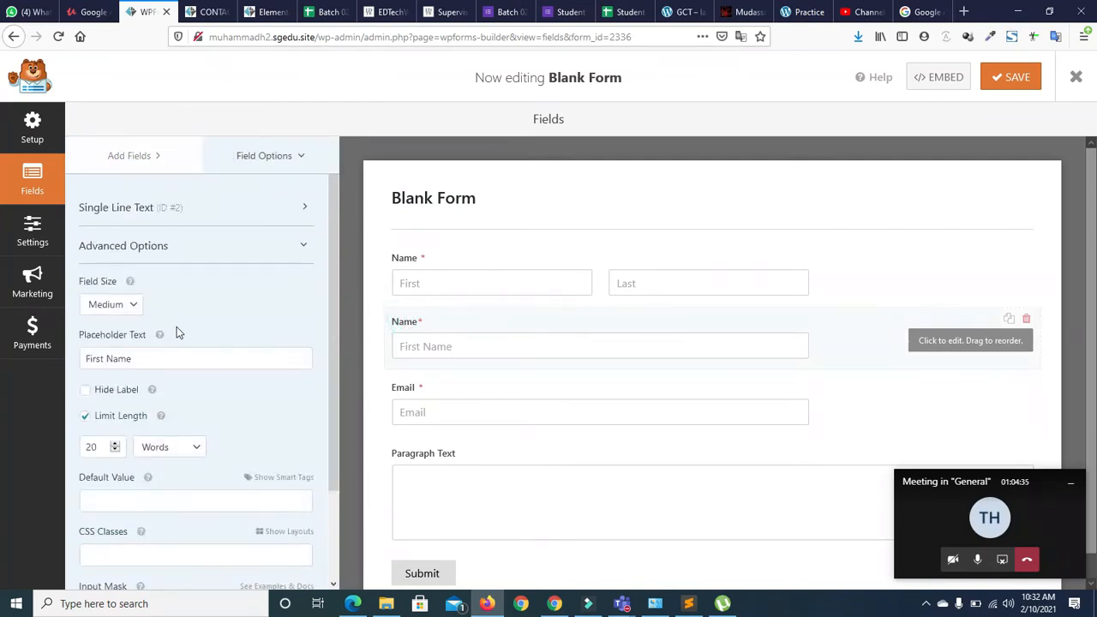
{"action": "triple_click", "coordinate": [146, 359]}
{"action": "type", "text": "NUmb"}
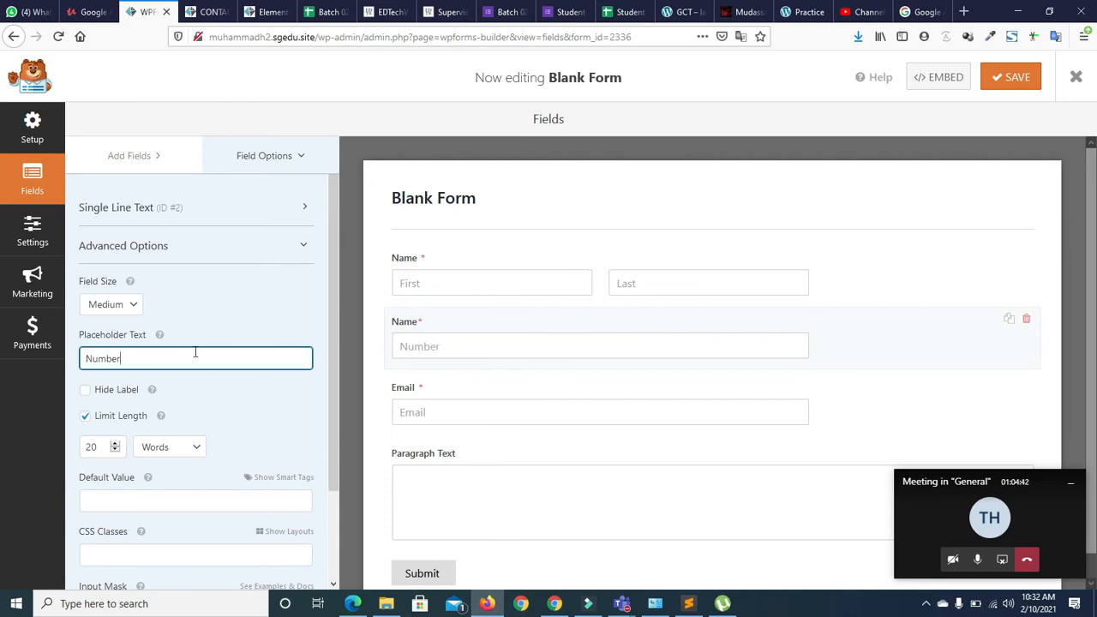
{"action": "scroll", "coordinate": [333, 375], "scroll_direction": "down", "scroll_amount": 1}
{"action": "scroll", "coordinate": [333, 367], "scroll_direction": "up", "scroll_amount": 1}
{"action": "left_click", "coordinate": [208, 213]}
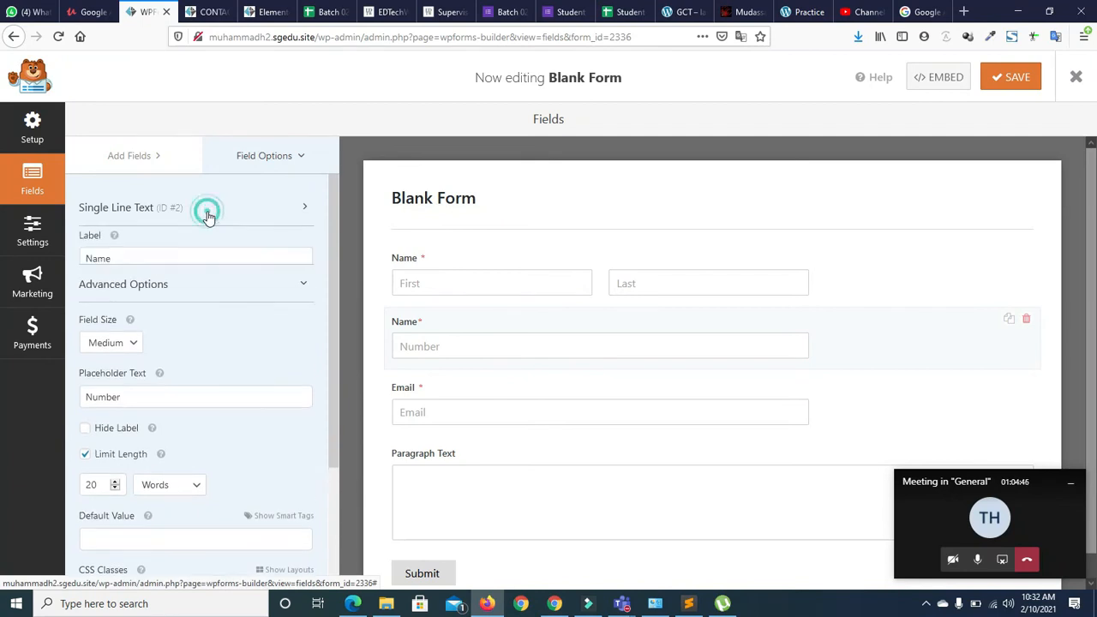
{"action": "double_click", "coordinate": [144, 263]}
{"action": "type", "text": "N"}
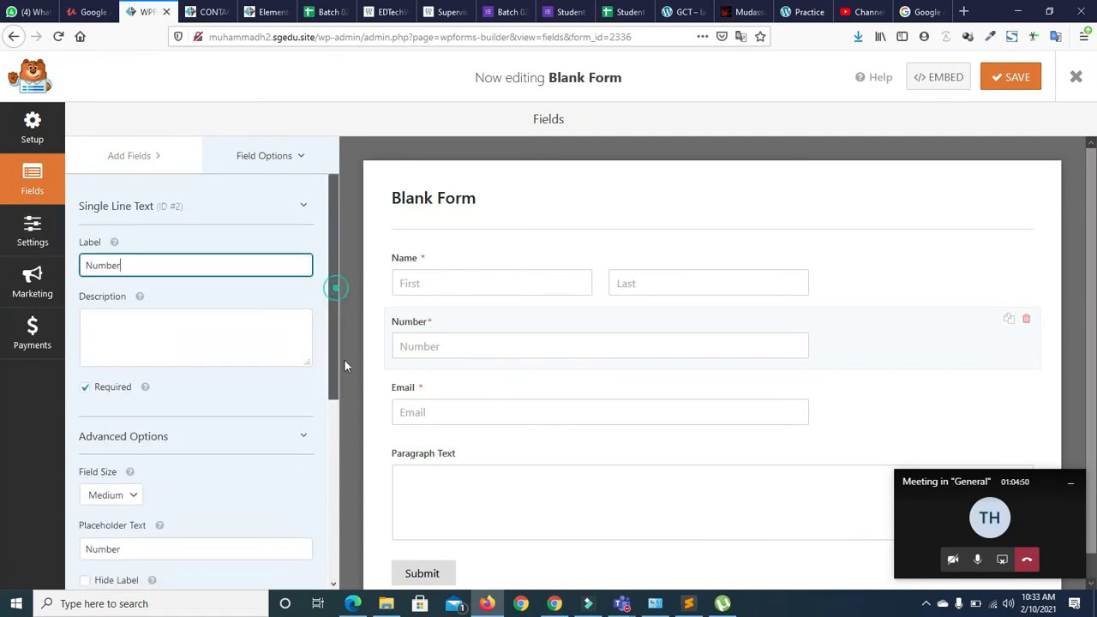
Lower the Number field's word limit
{"action": "scroll", "coordinate": [344, 359], "scroll_direction": "down", "scroll_amount": 5}
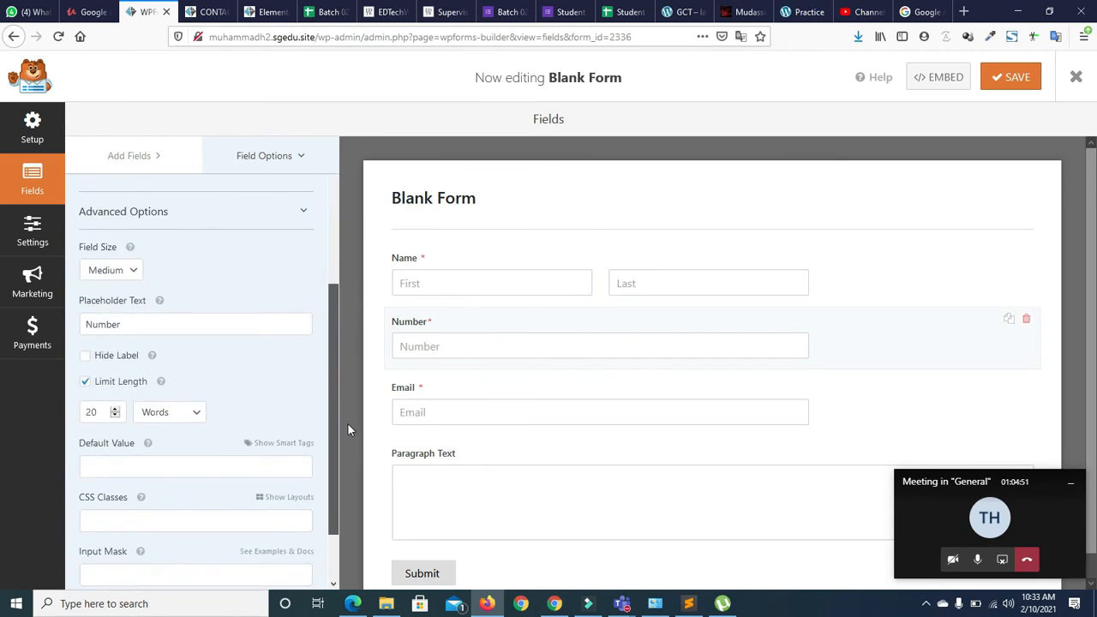
{"action": "left_click", "coordinate": [114, 414]}
{"action": "left_click", "coordinate": [115, 417]}
{"action": "left_click", "coordinate": [114, 414]}
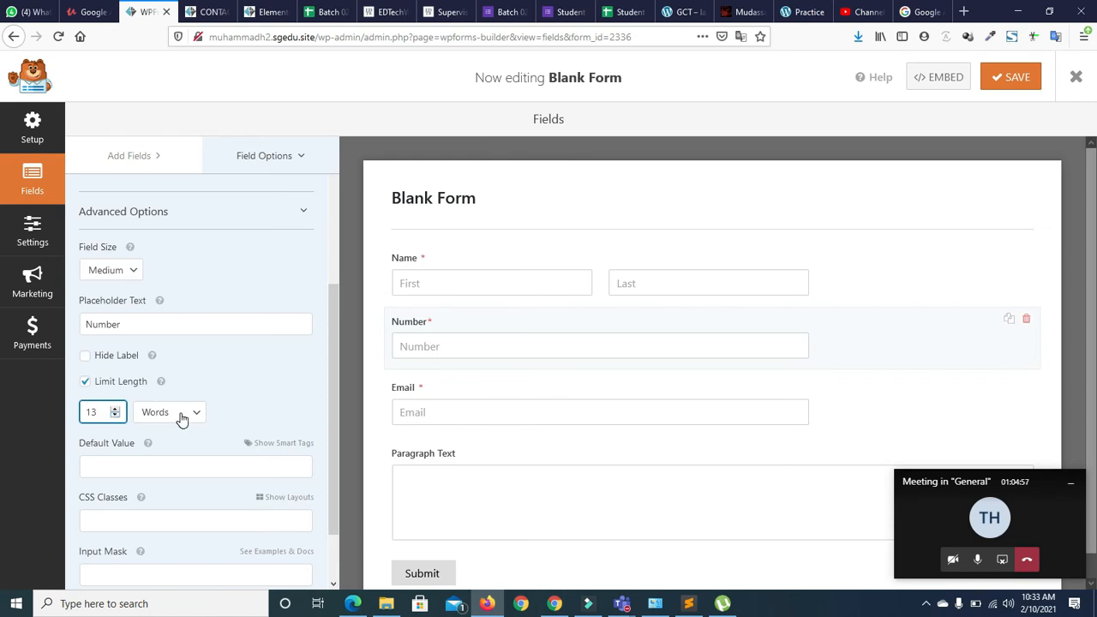
{"action": "left_click_drag", "start_coordinate": [334, 345], "coordinate": [334, 299]}
Set the Number placeholder to 03xxxxxxxxxx and move the field below Email
{"action": "double_click", "coordinate": [125, 390]}
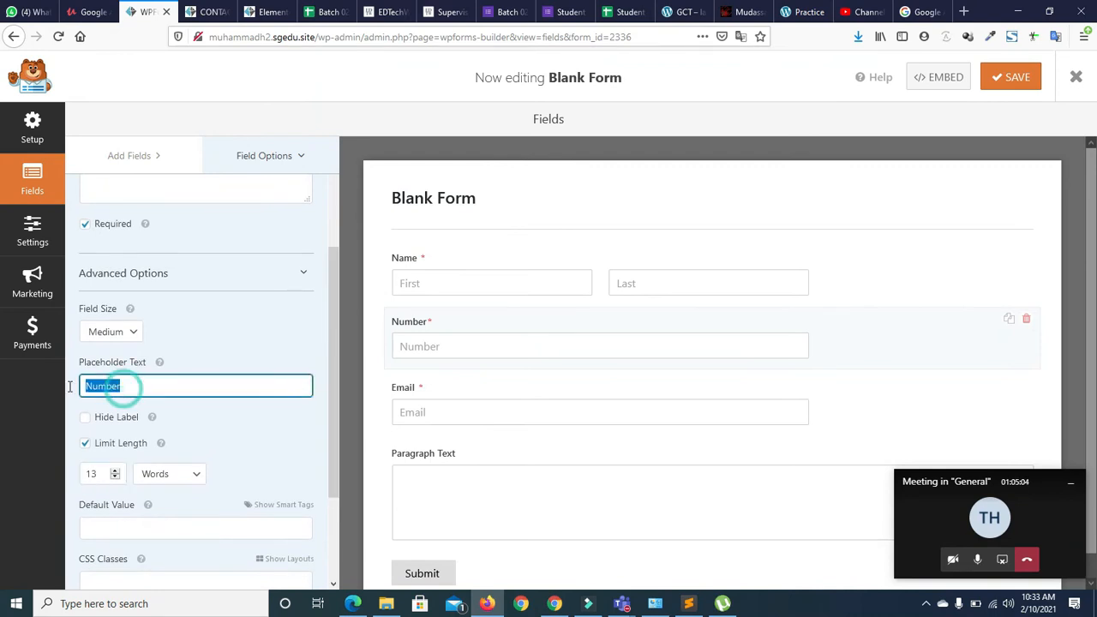
{"action": "type", "text": "030"}
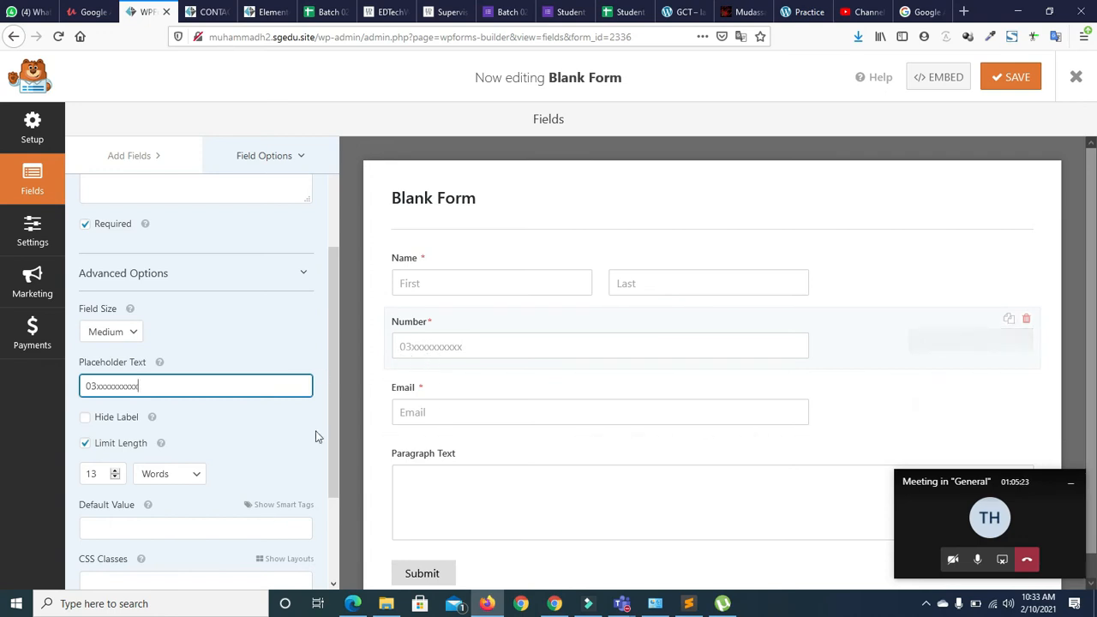
{"action": "left_click_drag", "start_coordinate": [331, 411], "coordinate": [330, 498]}
{"action": "left_click_drag", "start_coordinate": [336, 441], "coordinate": [311, 216]}
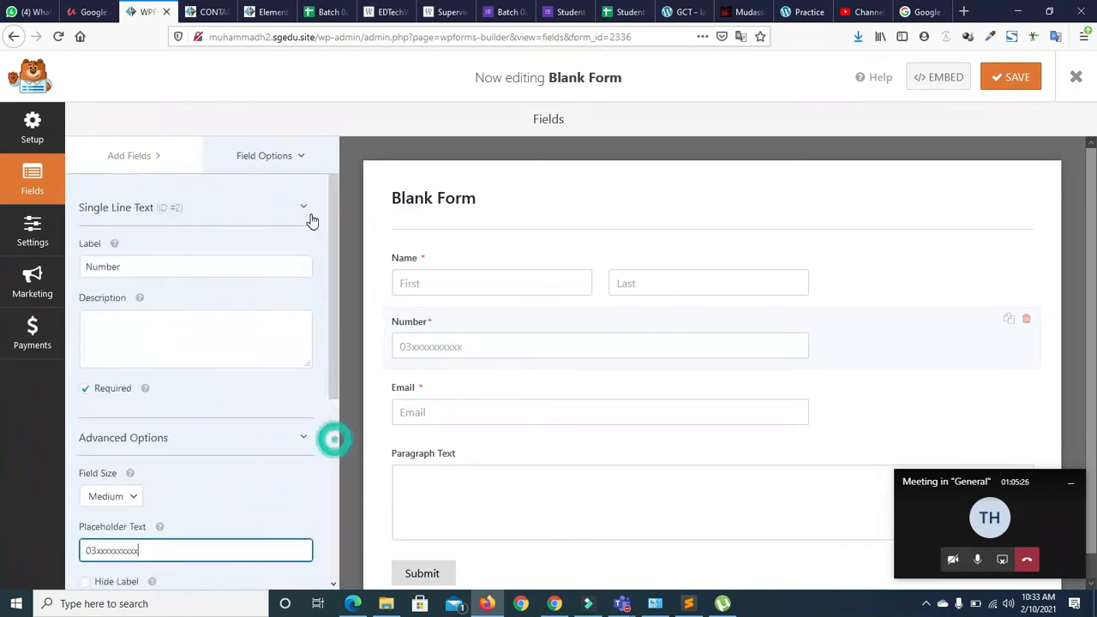
{"action": "scroll", "coordinate": [1072, 433], "scroll_direction": "down", "scroll_amount": 1}
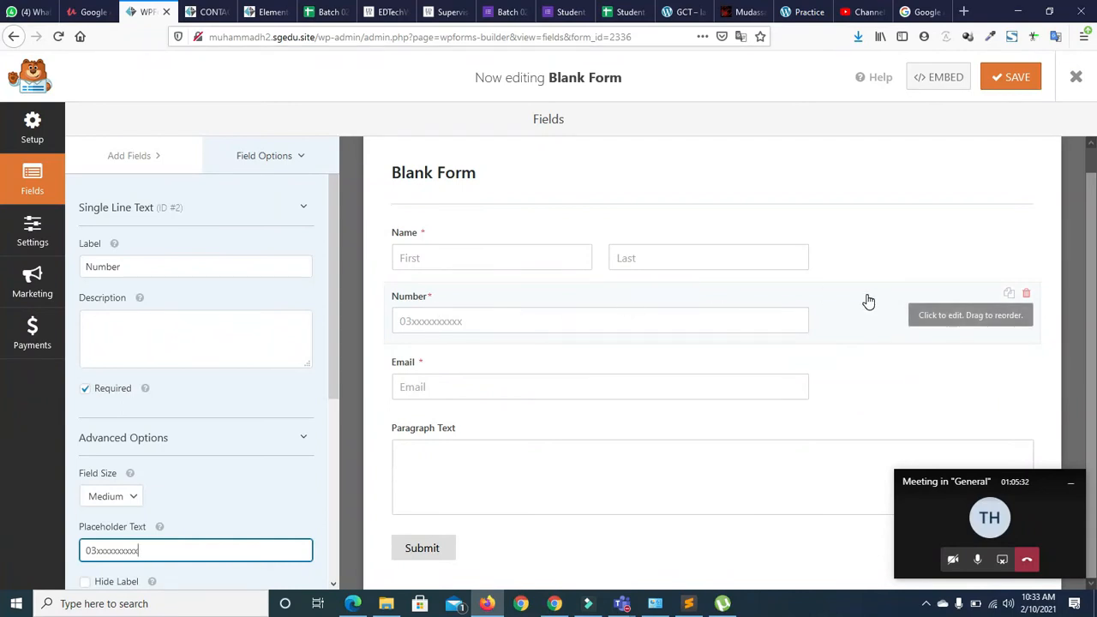
{"action": "scroll", "coordinate": [842, 300], "scroll_direction": "up", "scroll_amount": 1}
{"action": "left_click_drag", "start_coordinate": [847, 343], "coordinate": [845, 400]}
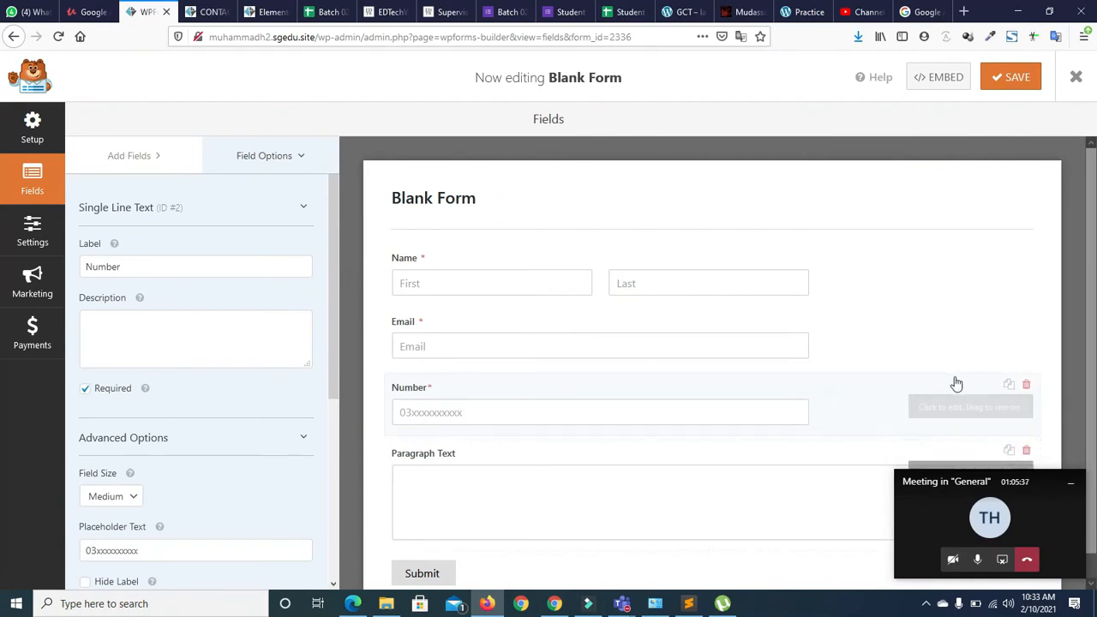
{"action": "scroll", "coordinate": [978, 429], "scroll_direction": "down", "scroll_amount": 1}
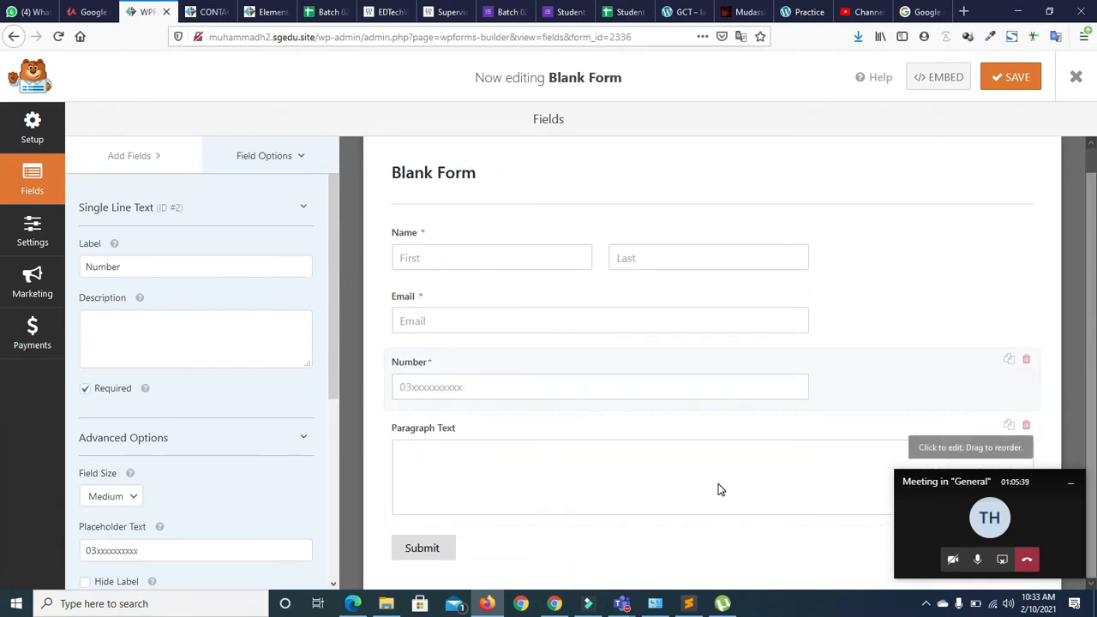
Relabel the Paragraph Text field 'Comments' with placeholder 'Coments'
{"action": "left_click", "coordinate": [649, 469]}
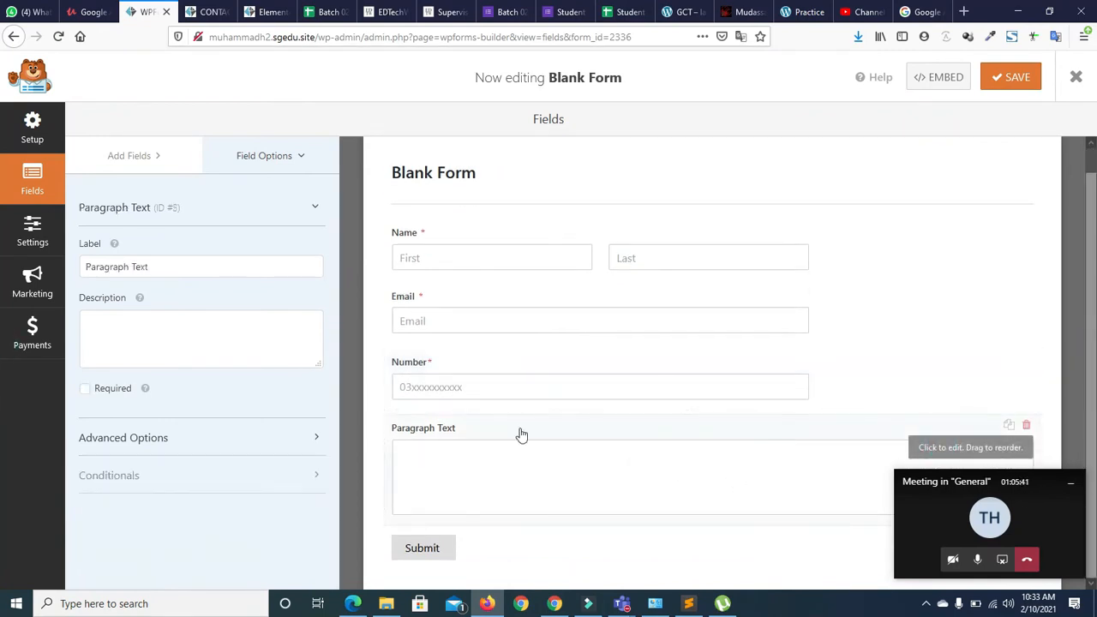
{"action": "triple_click", "coordinate": [162, 269]}
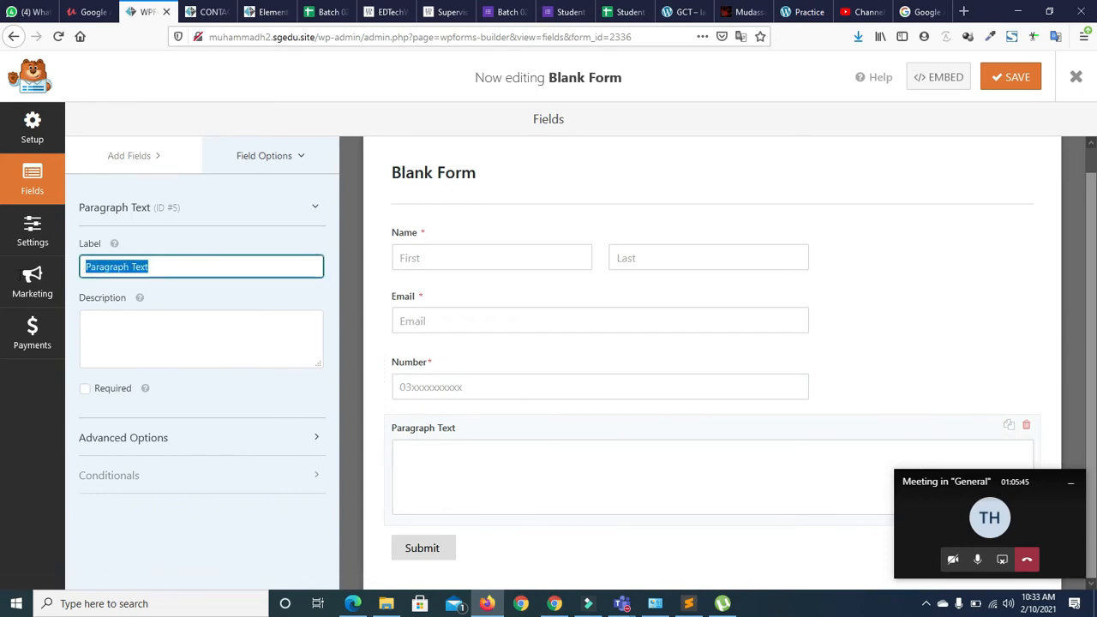
{"action": "type", "text": "Comments"}
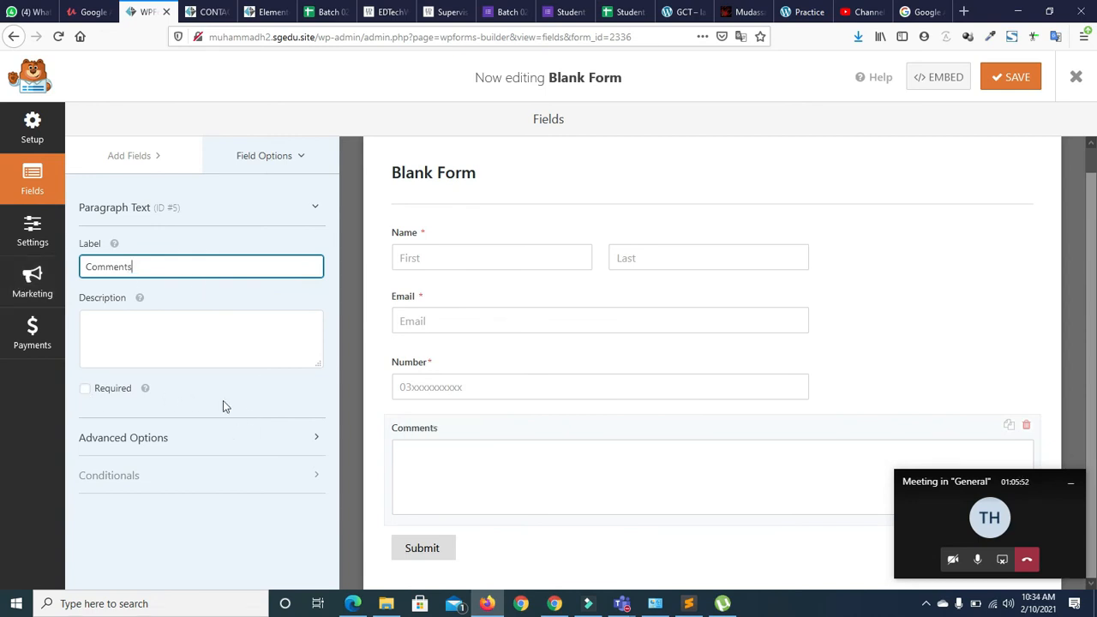
{"action": "left_click", "coordinate": [305, 439]}
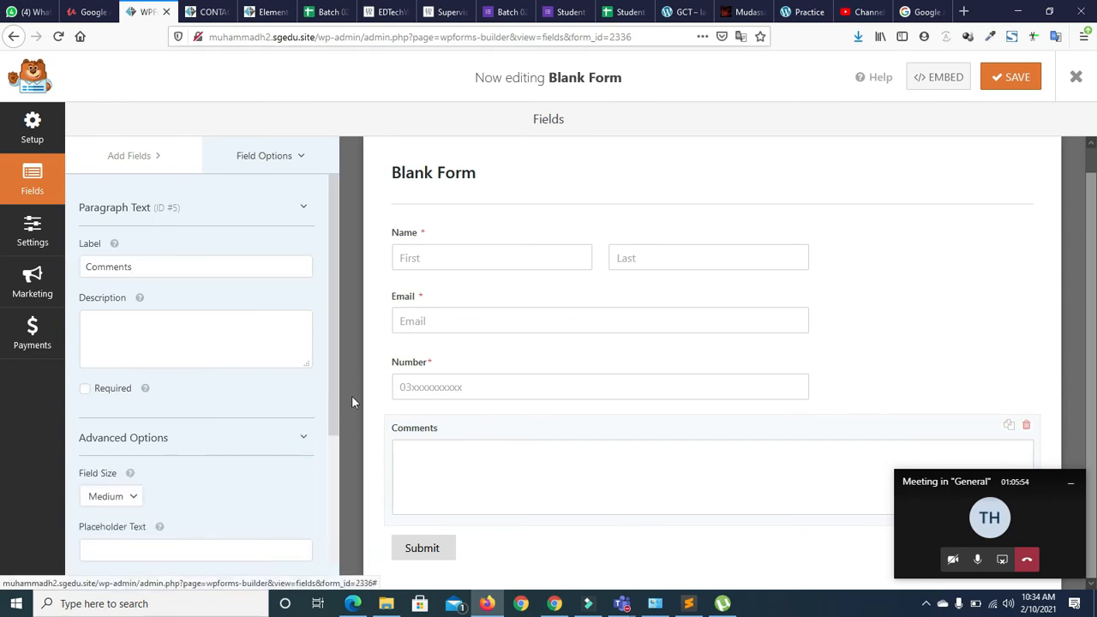
{"action": "left_click_drag", "start_coordinate": [334, 397], "coordinate": [330, 500]}
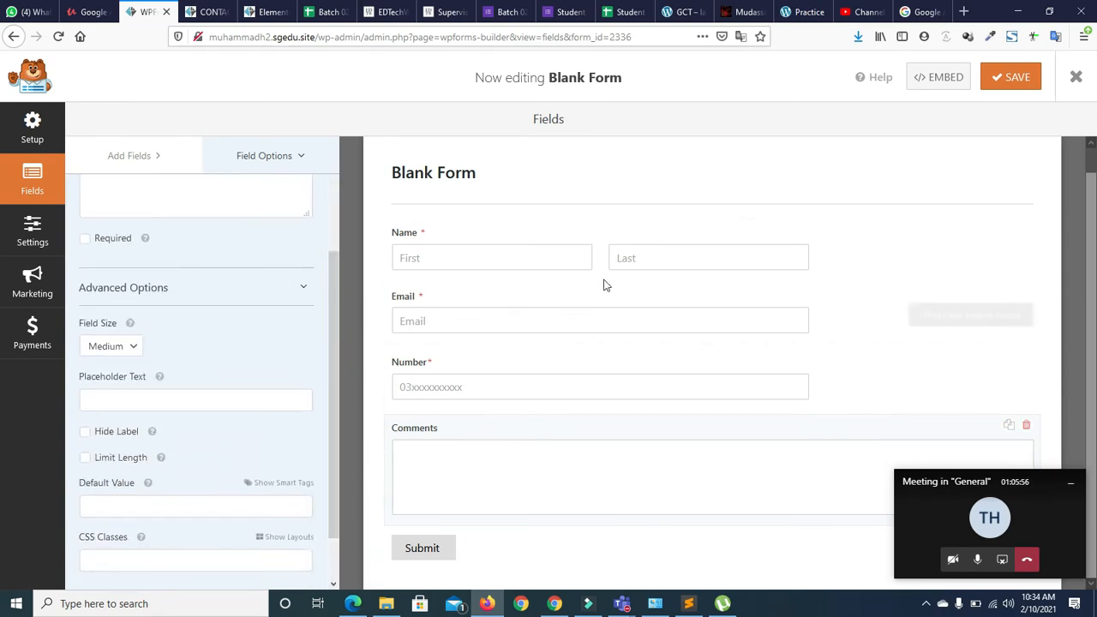
{"action": "left_click", "coordinate": [126, 397]}
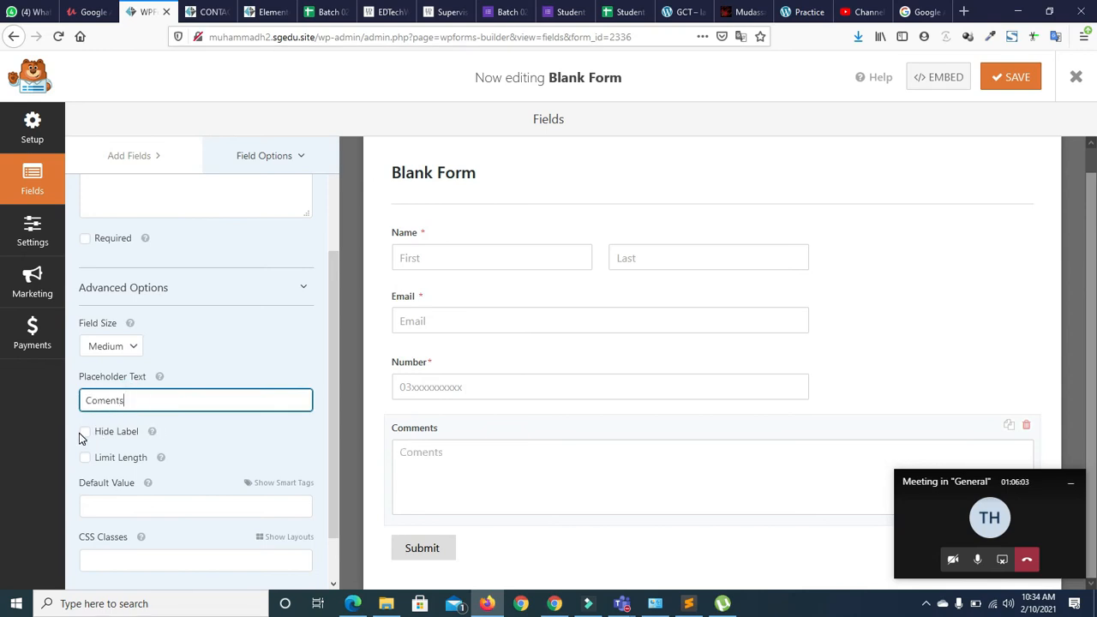
{"action": "left_click_drag", "start_coordinate": [336, 380], "coordinate": [334, 417]}
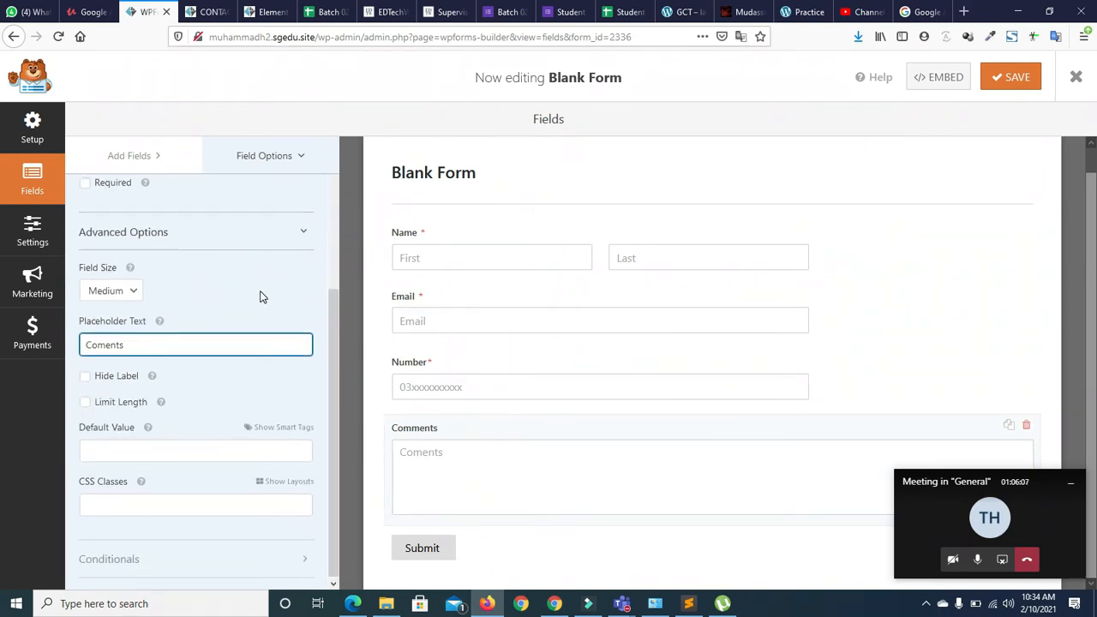
{"action": "left_click_drag", "start_coordinate": [334, 353], "coordinate": [322, 296]}
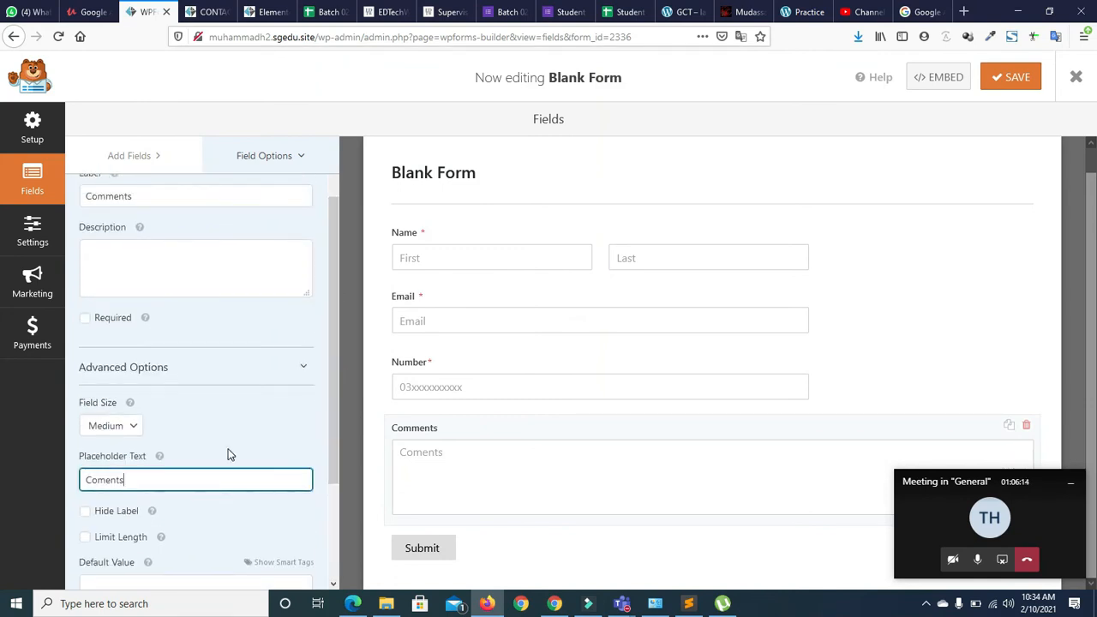
Keep the Comments box at Medium size and leave it not required
{"action": "left_click", "coordinate": [120, 426]}
{"action": "left_click", "coordinate": [99, 485]}
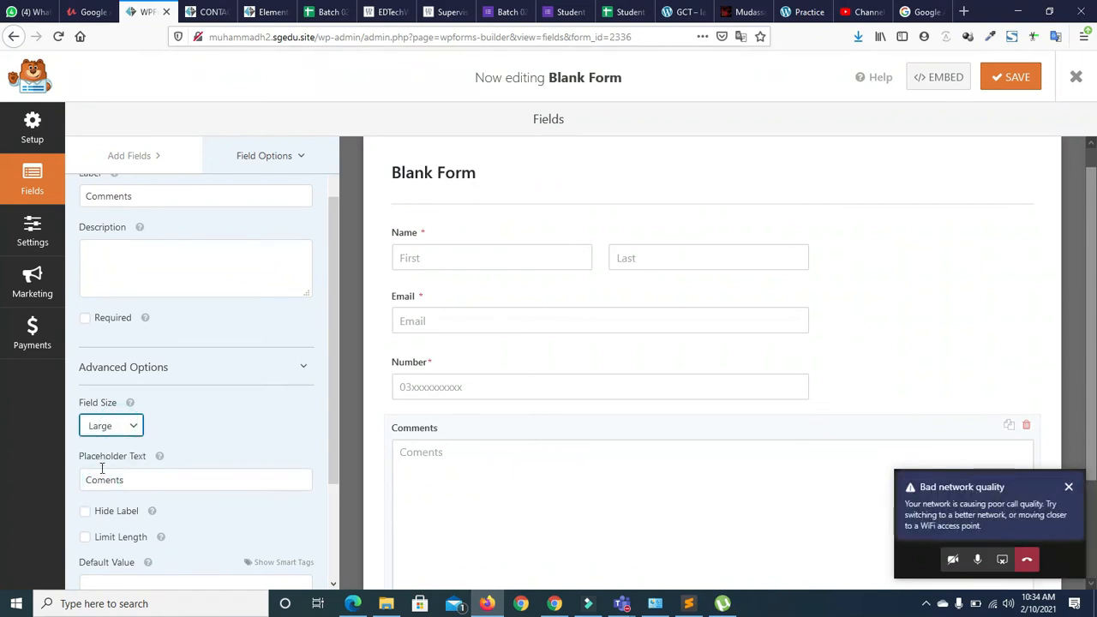
{"action": "left_click", "coordinate": [102, 427]}
{"action": "left_click", "coordinate": [98, 464]}
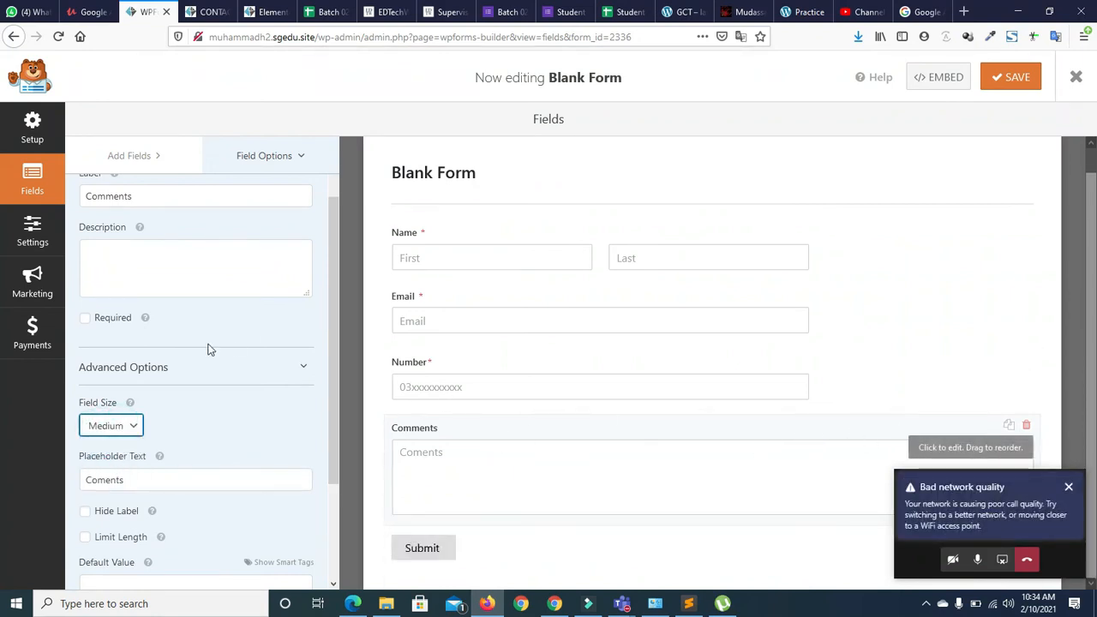
{"action": "scroll", "coordinate": [336, 343], "scroll_direction": "up", "scroll_amount": 2}
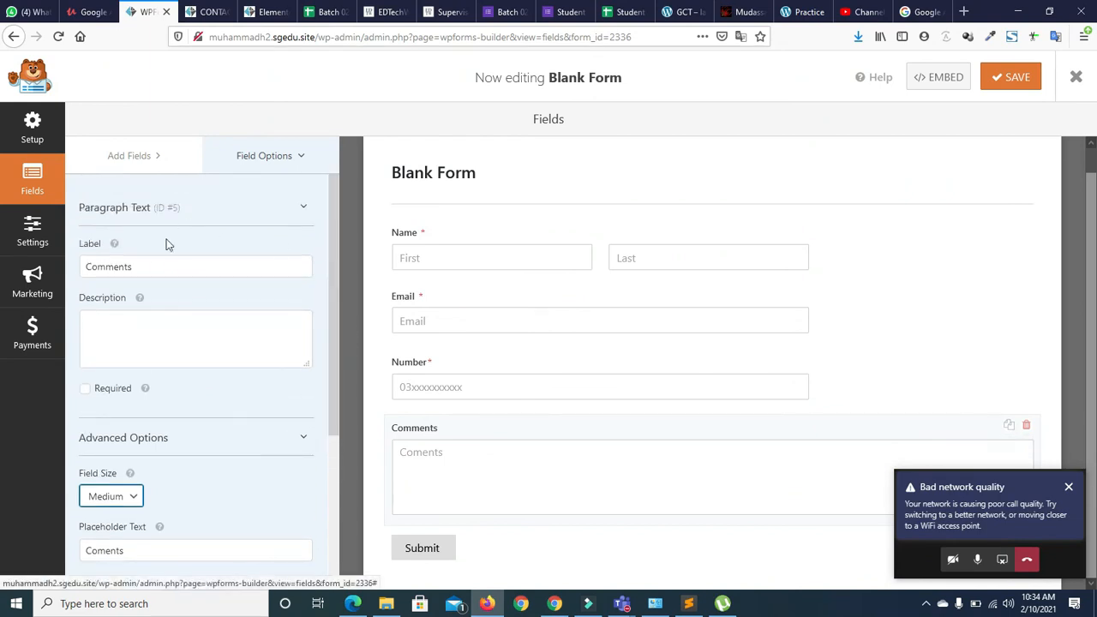
{"action": "left_click", "coordinate": [85, 388]}
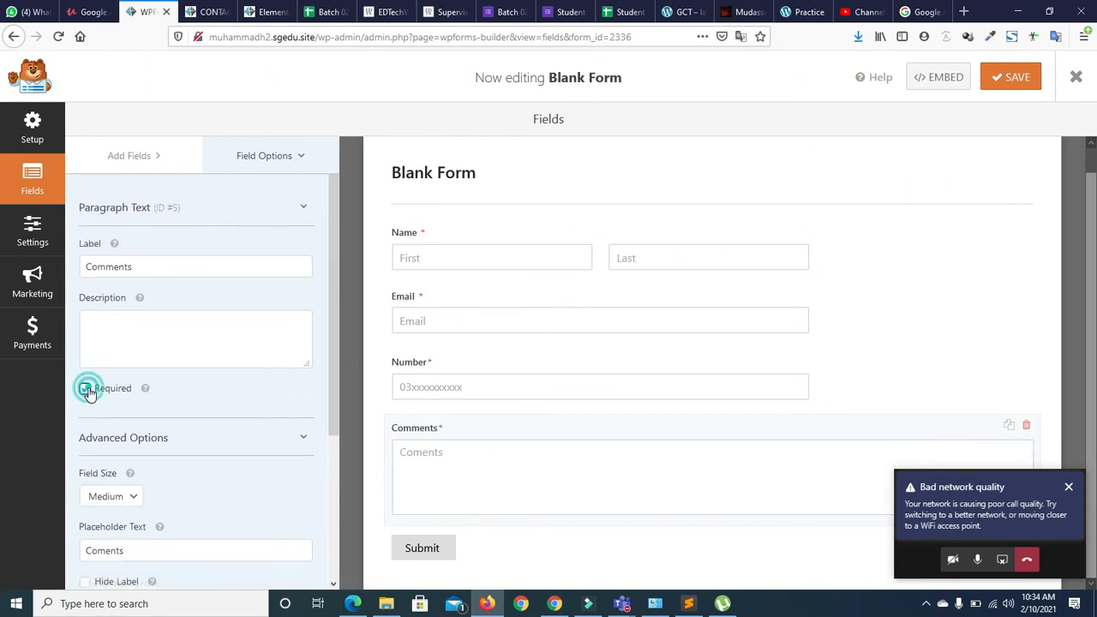
{"action": "left_click", "coordinate": [137, 446]}
{"action": "left_click", "coordinate": [135, 440]}
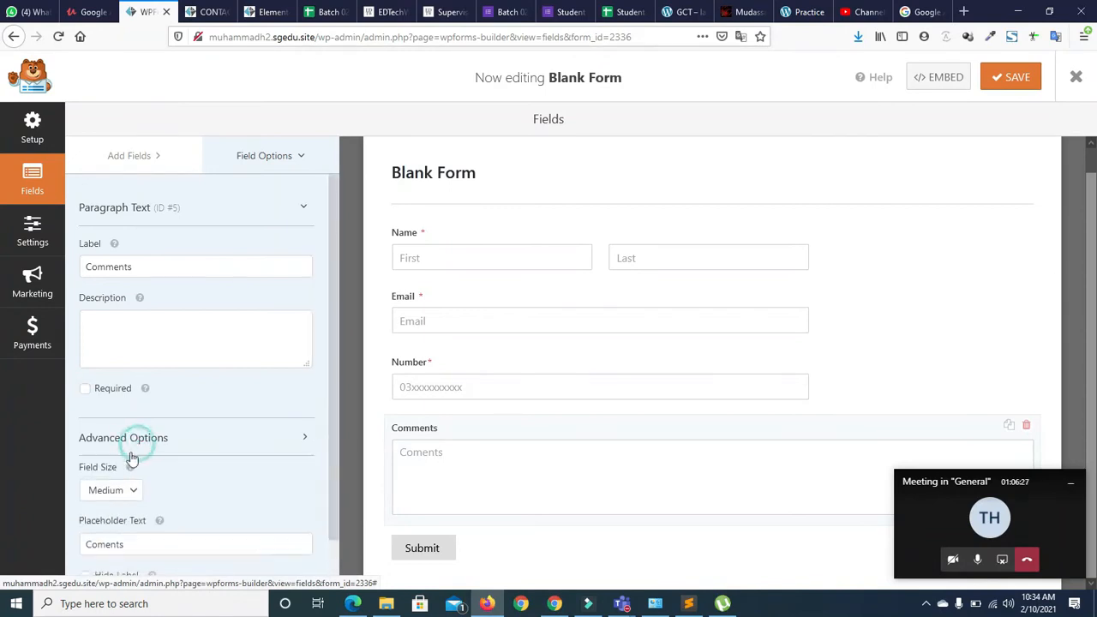
{"action": "left_click", "coordinate": [103, 497]}
{"action": "left_click", "coordinate": [102, 536]}
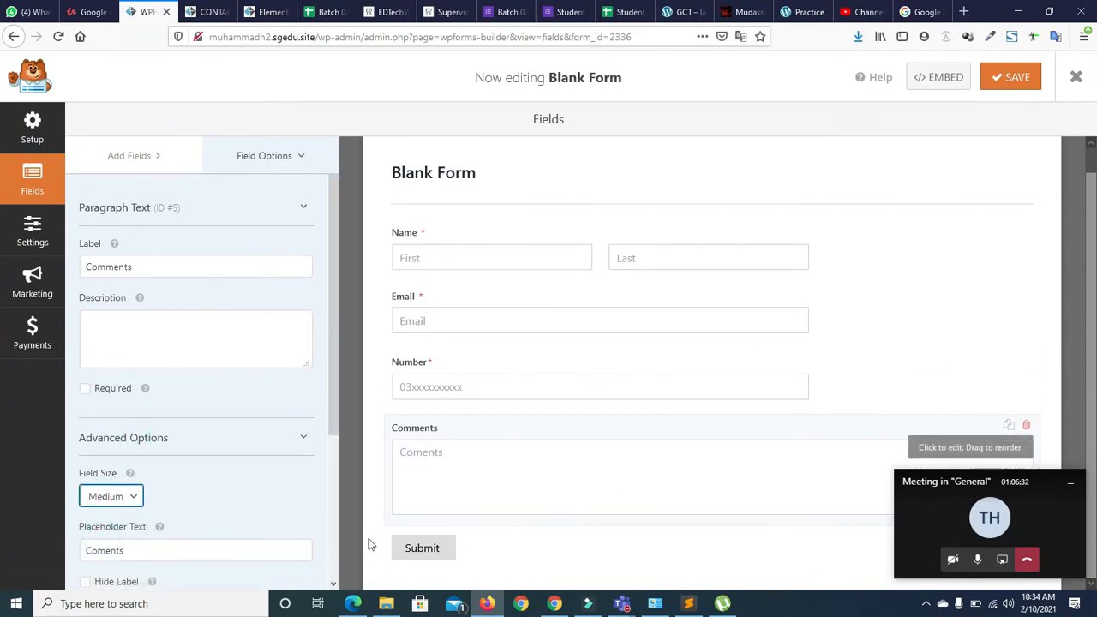
{"action": "left_click_drag", "start_coordinate": [328, 367], "coordinate": [335, 413]}
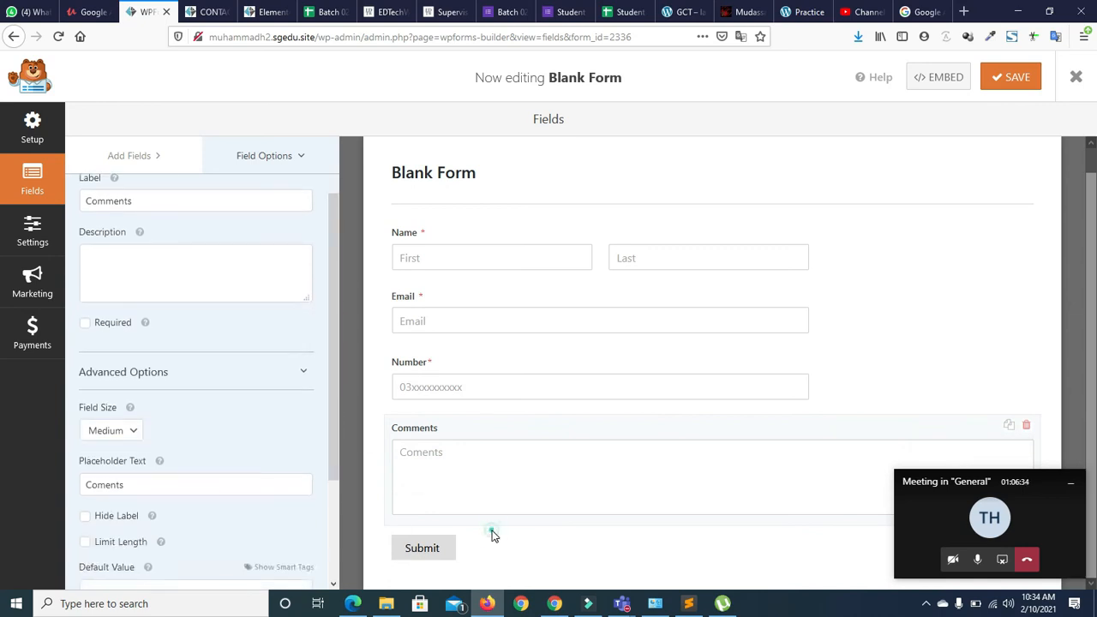
{"action": "left_click", "coordinate": [446, 553]}
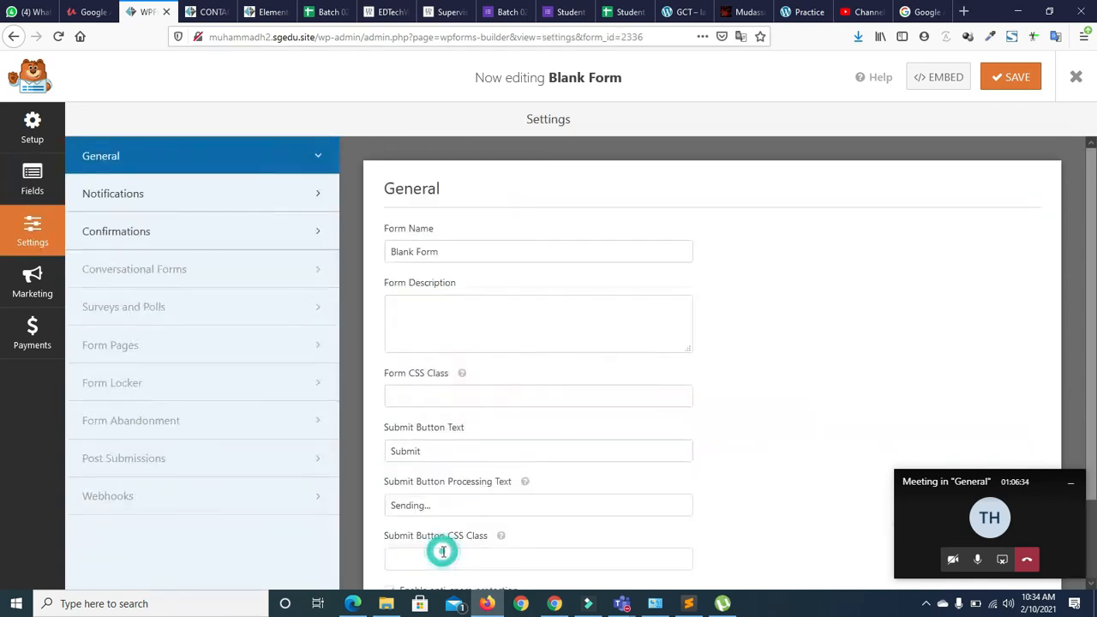
Review the form name and submit button text, save the Blank Form, and return to Setup
{"action": "triple_click", "coordinate": [449, 251]}
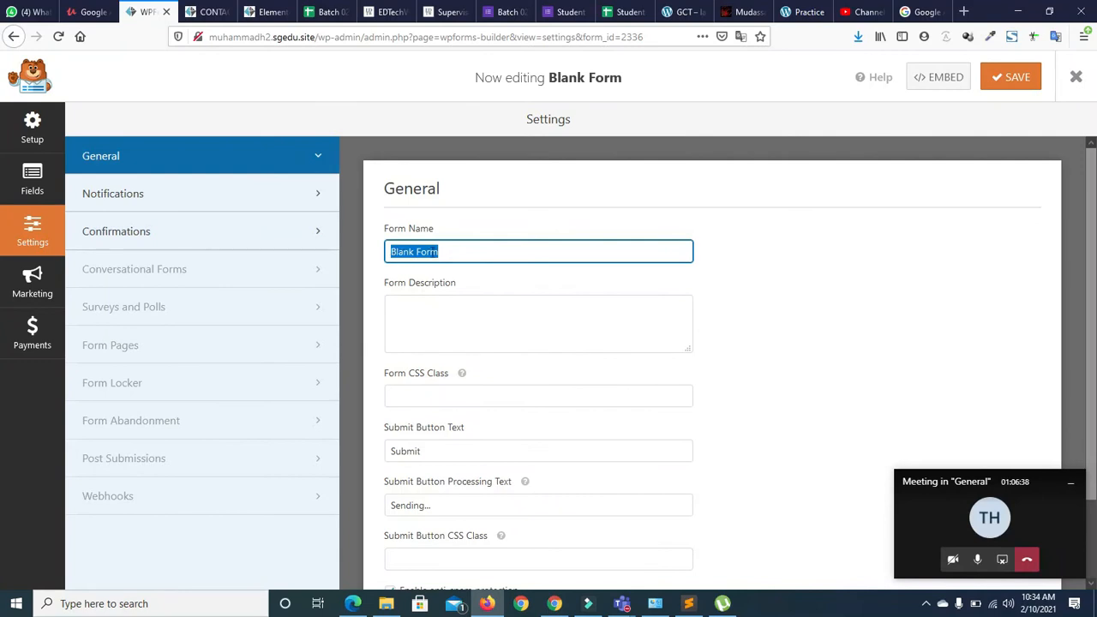
{"action": "left_click", "coordinate": [423, 450]}
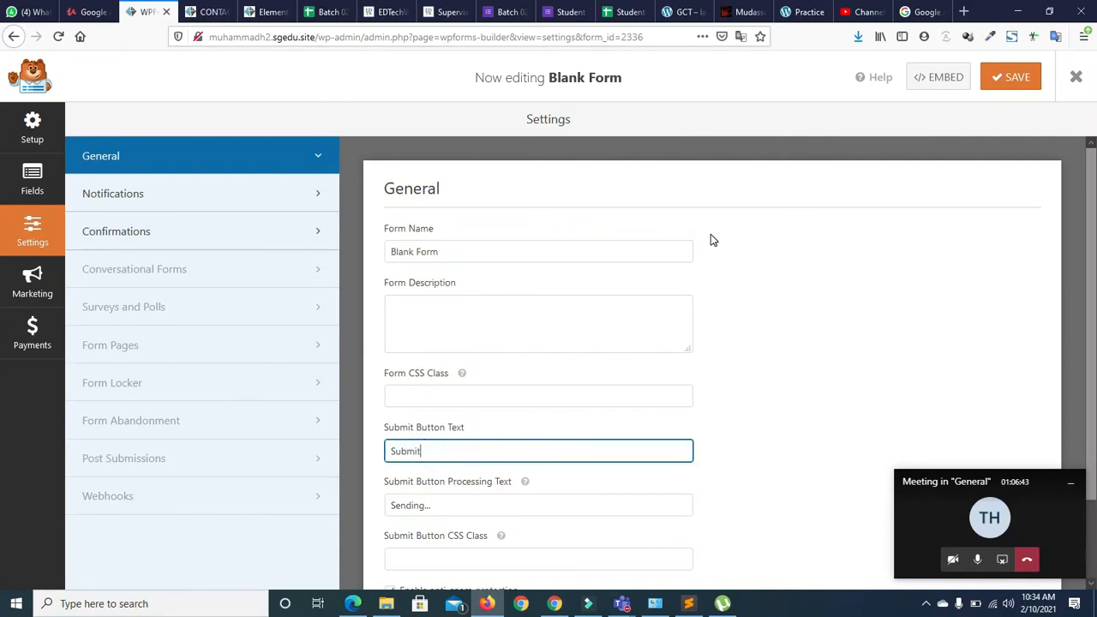
{"action": "left_click", "coordinate": [1003, 76]}
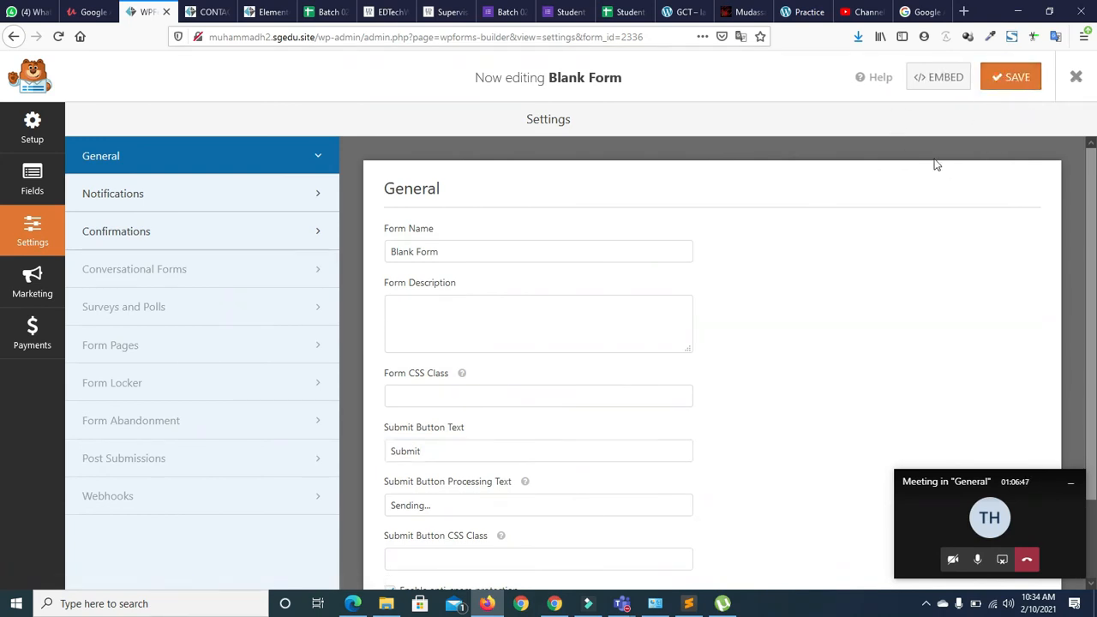
{"action": "left_click", "coordinate": [14, 36]}
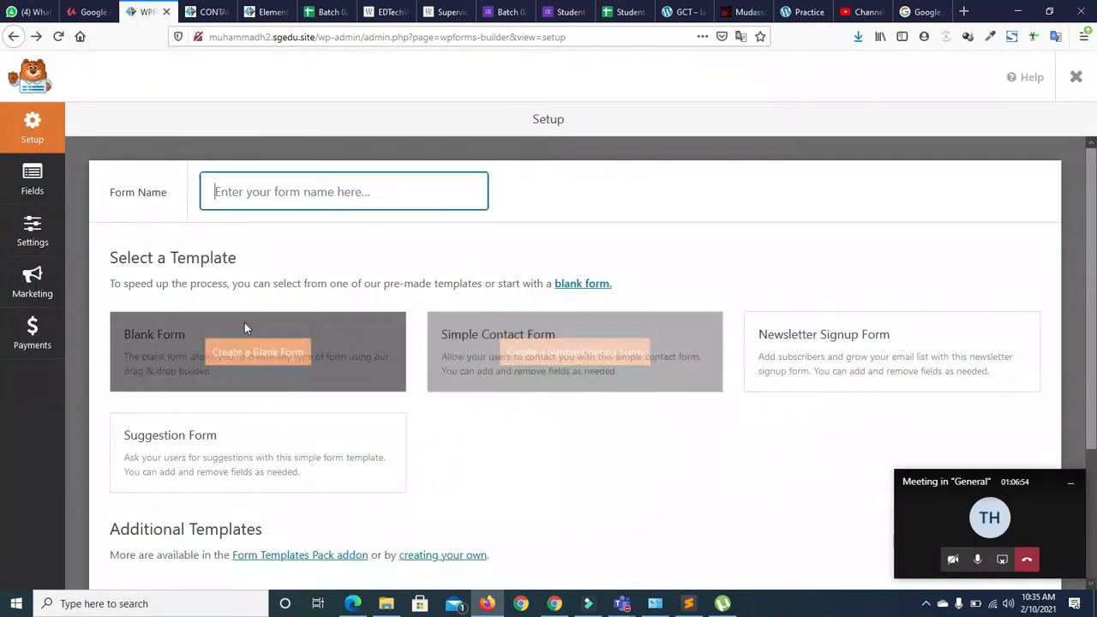
Reopen the Blank Form's setup page from the forms overview list
{"action": "left_click", "coordinate": [13, 37]}
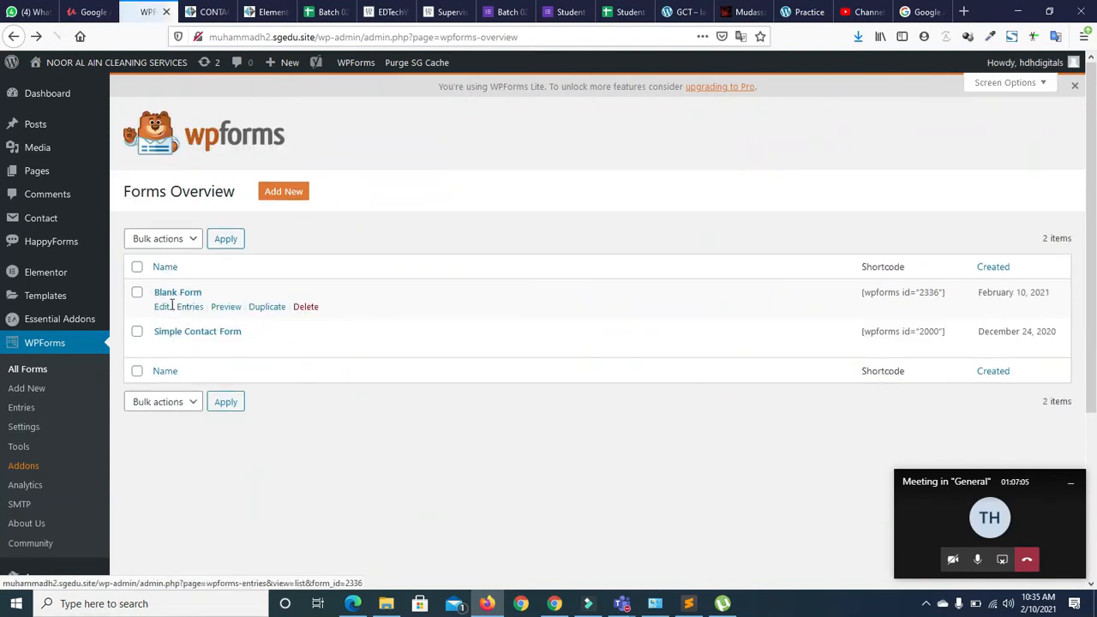
{"action": "left_click", "coordinate": [162, 308]}
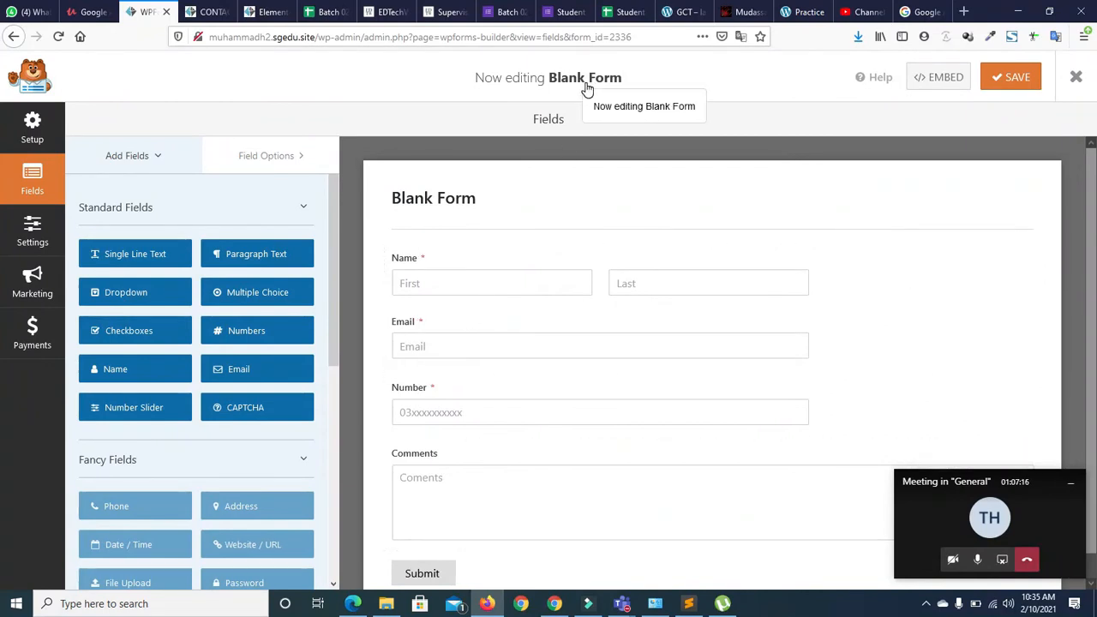
{"action": "left_click", "coordinate": [34, 132]}
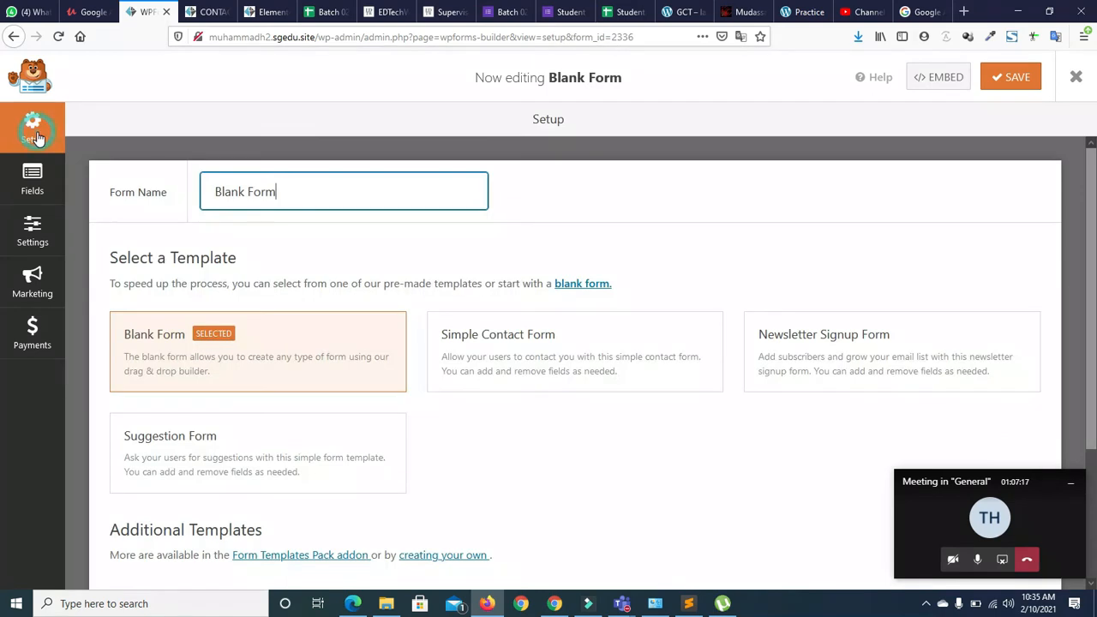
Replace the form name with 'Contact form wpform', fix the typos, and save
{"action": "triple_click", "coordinate": [287, 189]}
{"action": "key", "text": "BackSpace"}
{"action": "type", "text": "CPOnt"}
{"action": "key", "text": "BackSpace"}
{"action": "key", "text": "BackSpace"}
{"action": "key", "text": "BackSpace"}
{"action": "key", "text": "BackSpace"}
{"action": "key", "text": "BackSpace"}
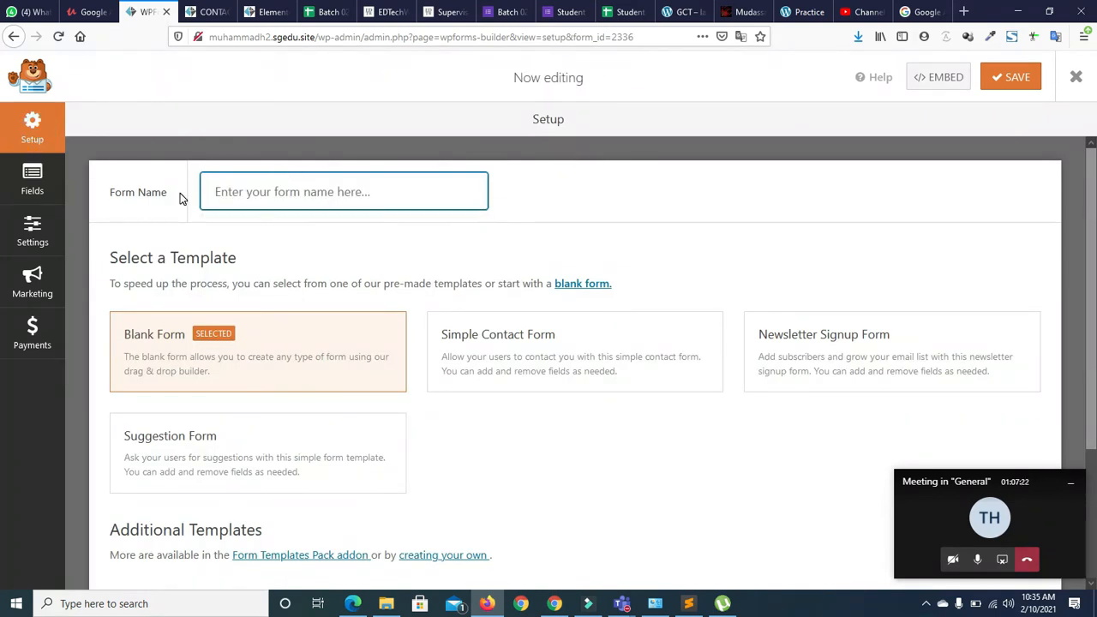
{"action": "type", "text": "Contact form"}
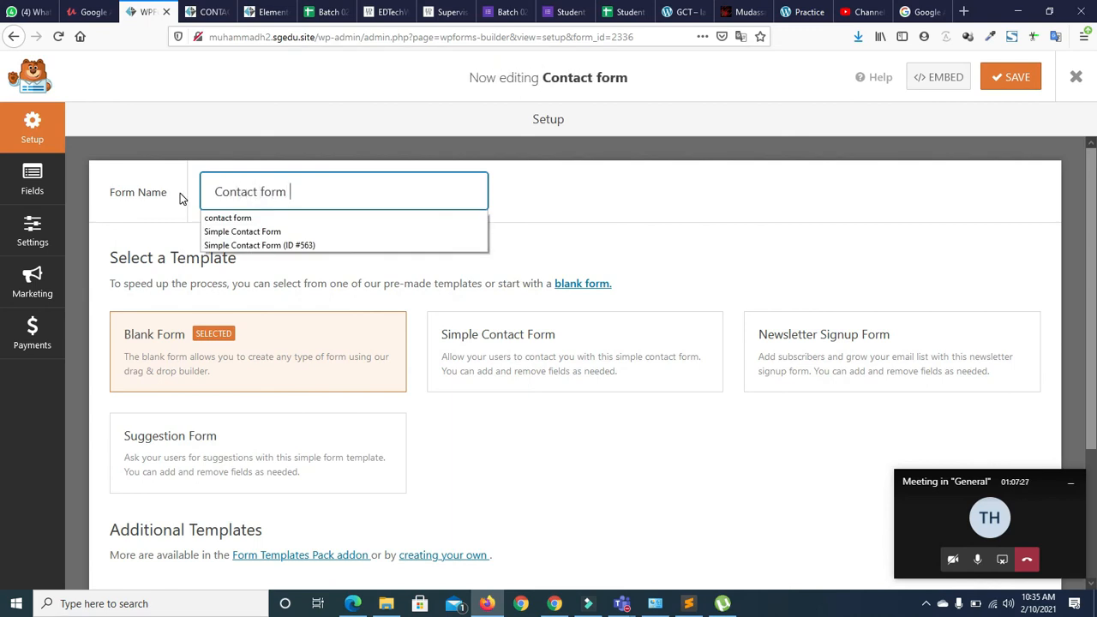
{"action": "type", "text": " wp"}
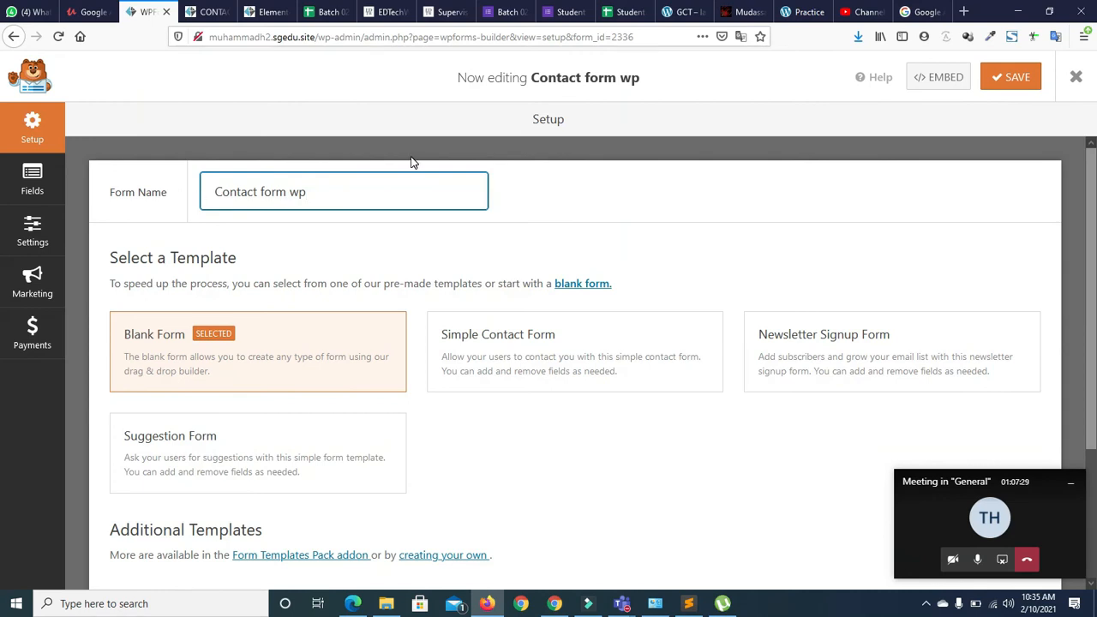
{"action": "type", "text": "from"}
{"action": "key", "text": "BackSpace"}
{"action": "key", "text": "BackSpace"}
{"action": "key", "text": "BackSpace"}
{"action": "type", "text": "orm"}
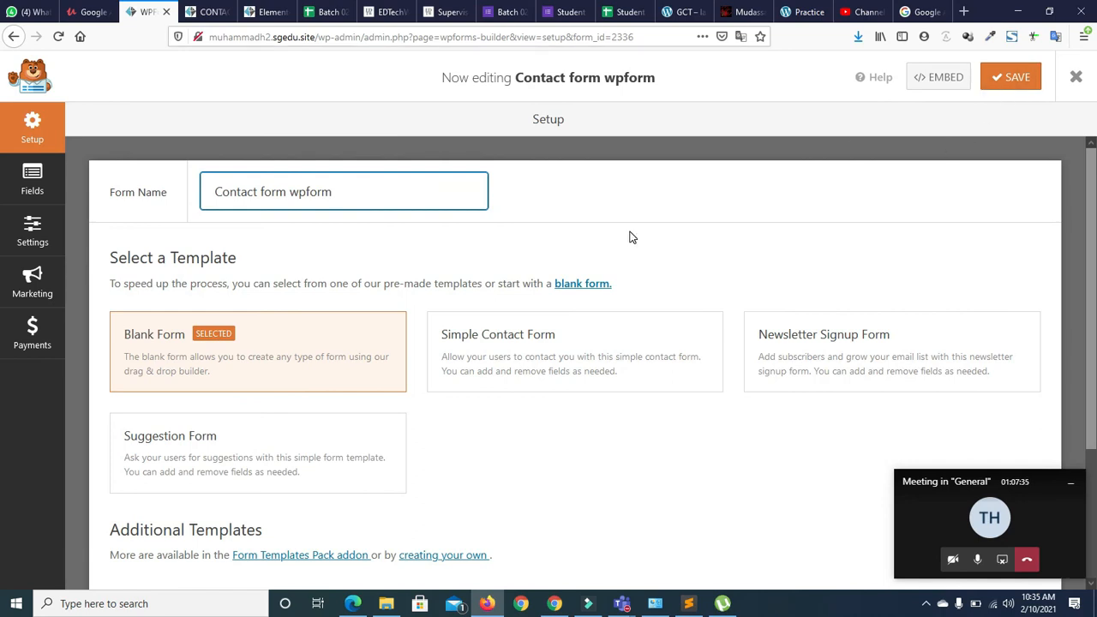
{"action": "left_click", "coordinate": [1012, 79]}
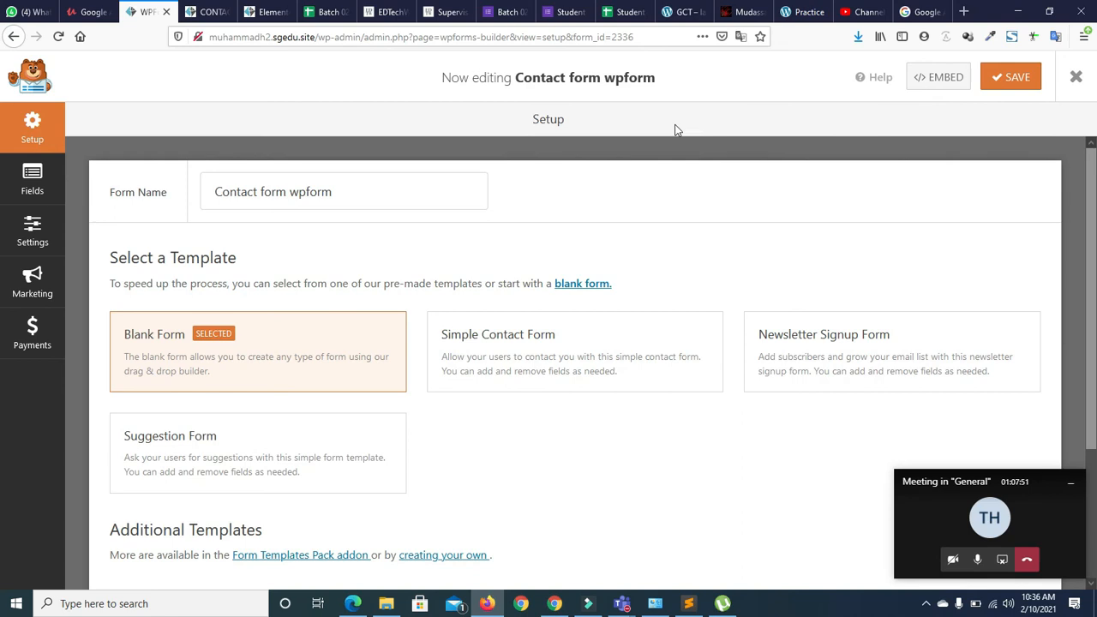
{"action": "left_click", "coordinate": [208, 13]}
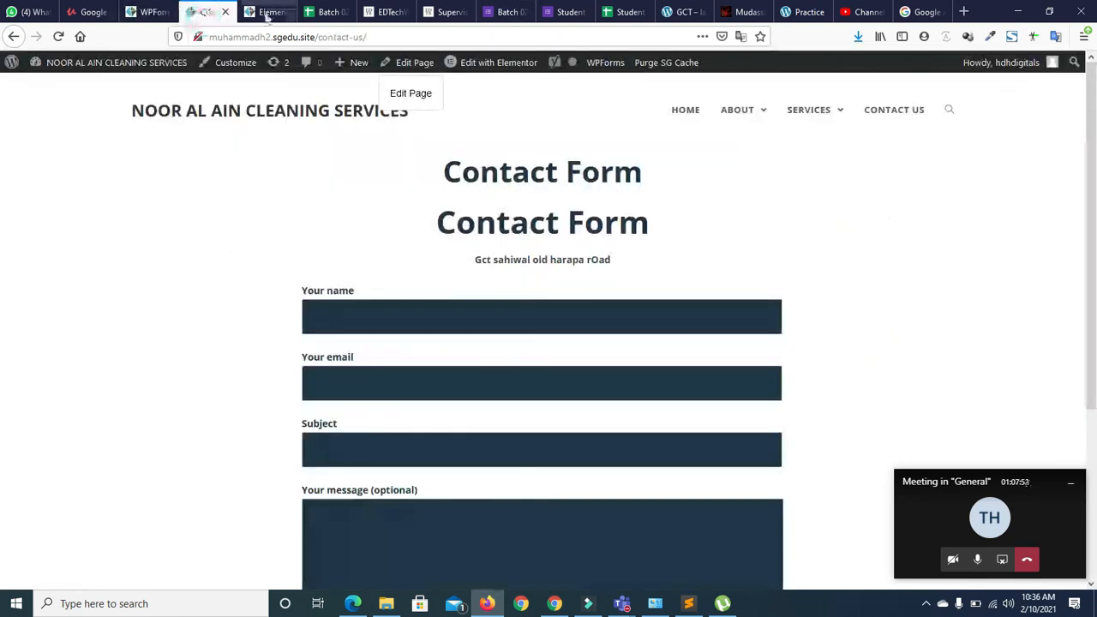
Save Contact form wpform once more in the WPForms builder
{"action": "left_click", "coordinate": [265, 14]}
{"action": "left_click", "coordinate": [152, 12]}
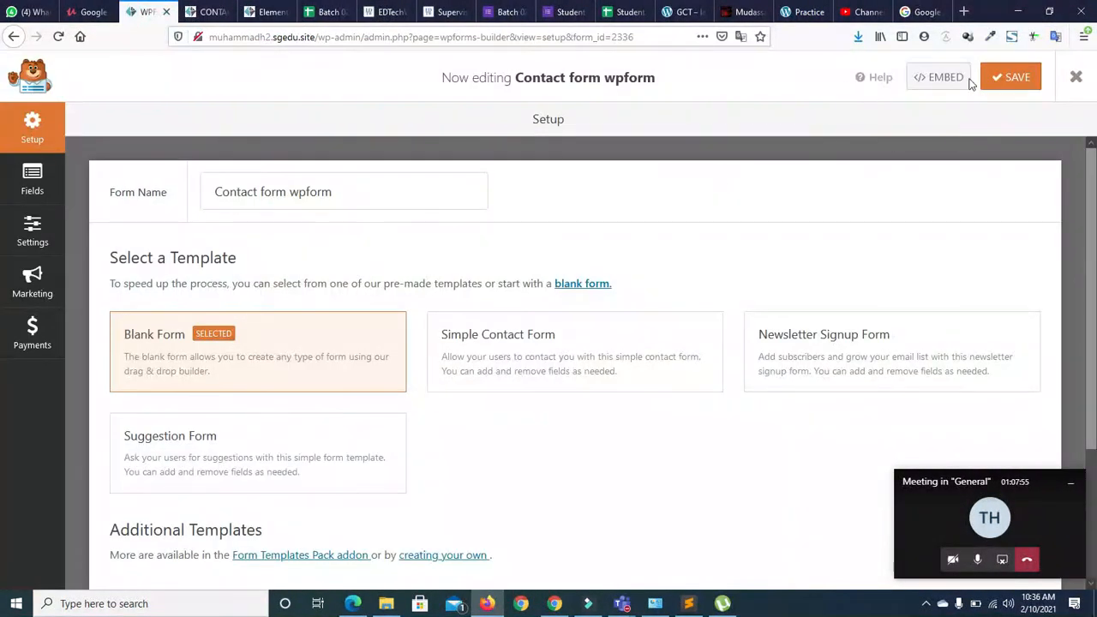
{"action": "left_click", "coordinate": [1001, 78]}
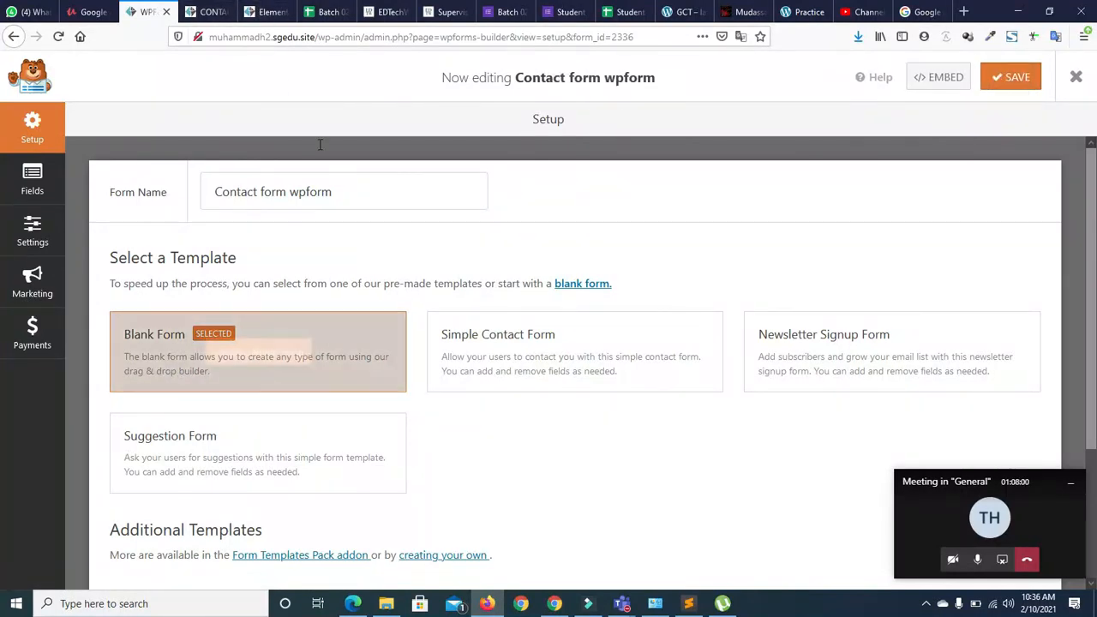
Reload the Contact Us page in the Elementor editor to pick up the saved form
{"action": "left_click", "coordinate": [261, 12]}
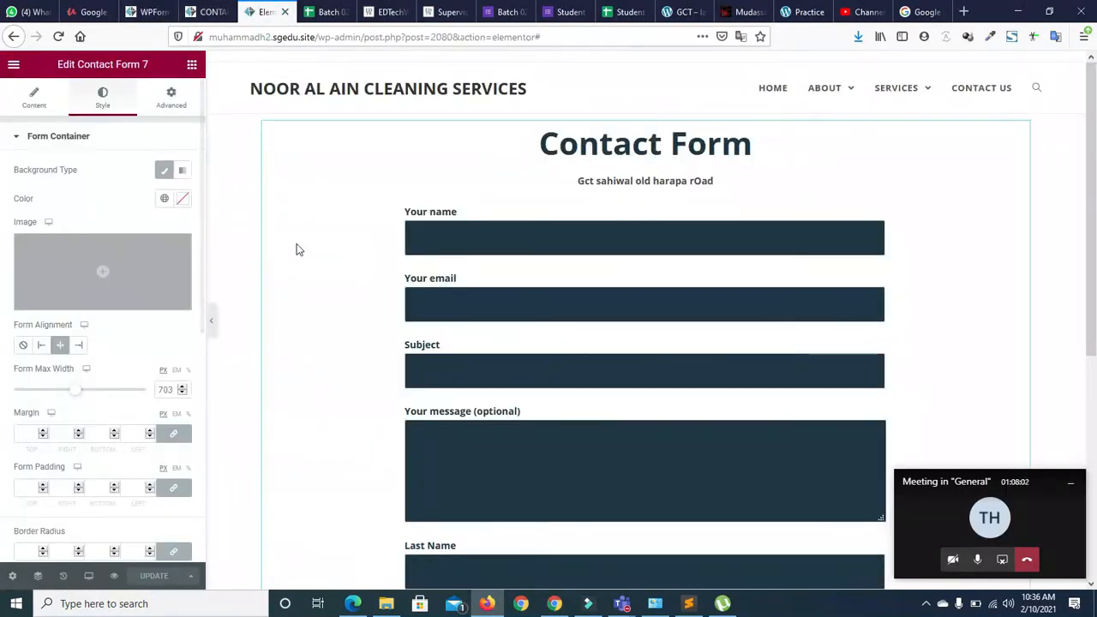
{"action": "left_click_drag", "start_coordinate": [1094, 253], "coordinate": [1095, 546]}
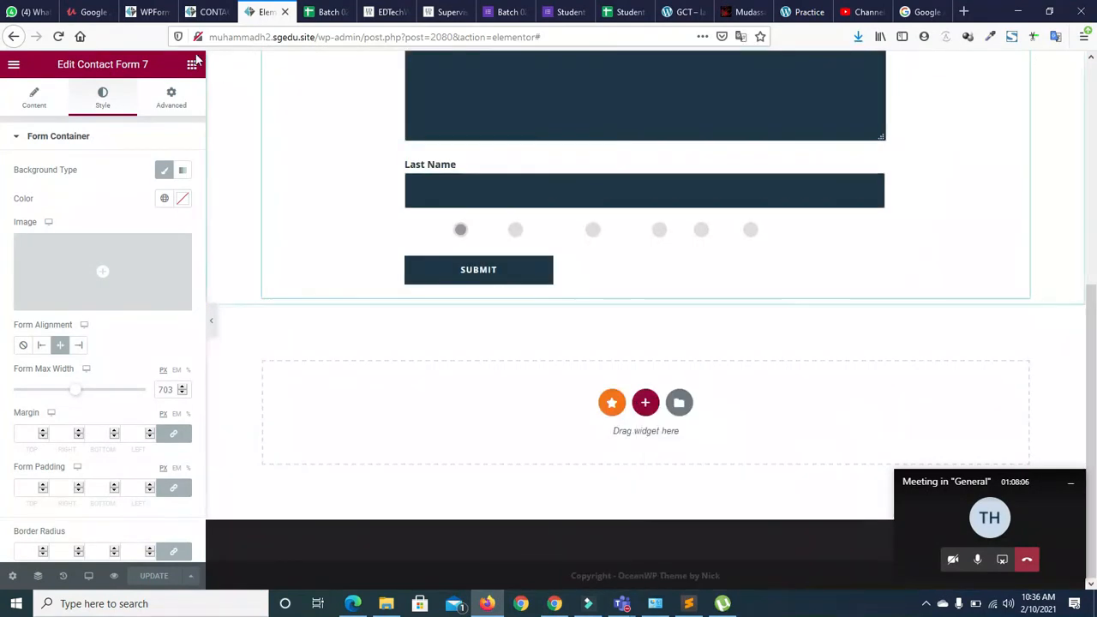
{"action": "left_click", "coordinate": [57, 41]}
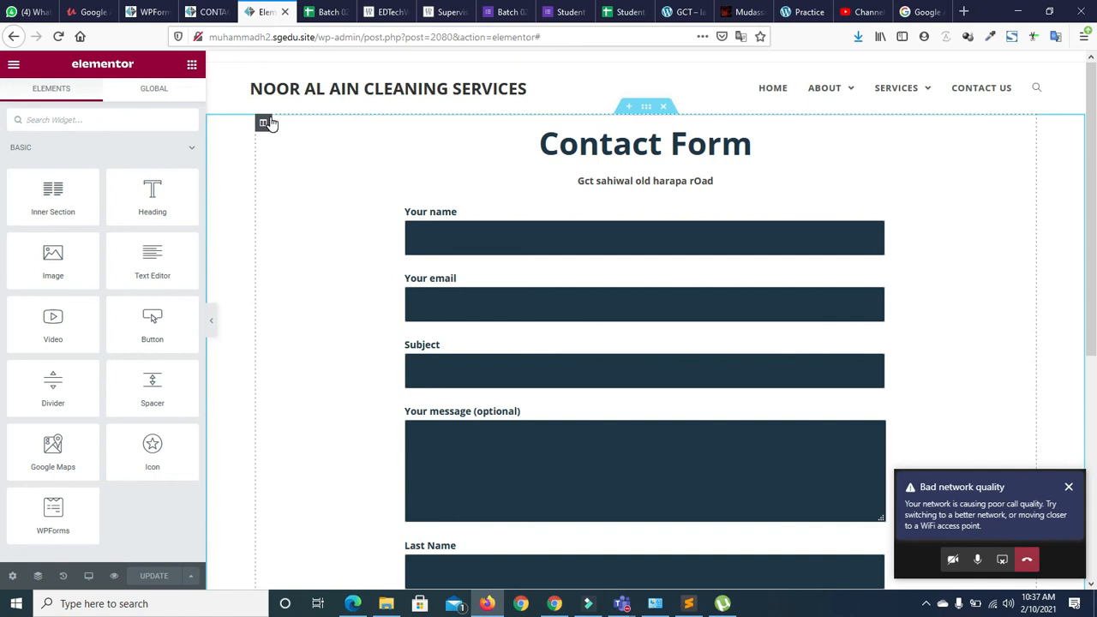
{"action": "scroll", "coordinate": [2, 240], "scroll_direction": "down", "scroll_amount": 2}
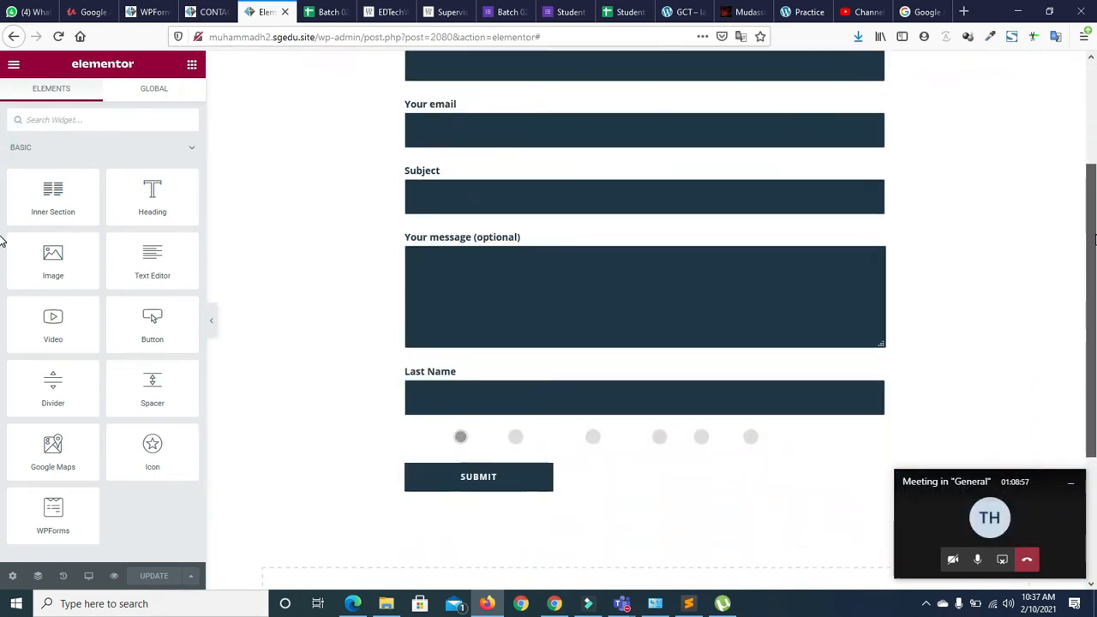
{"action": "scroll", "coordinate": [2, 240], "scroll_direction": "up", "scroll_amount": 1}
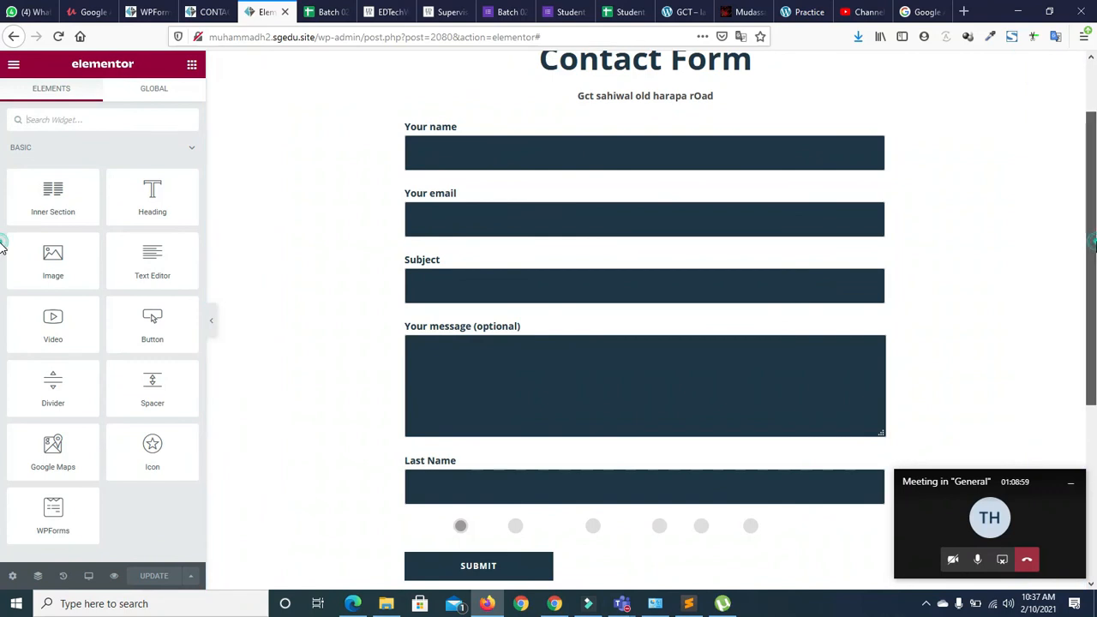
{"action": "scroll", "coordinate": [2, 240], "scroll_direction": "down", "scroll_amount": 3}
Add an empty section below the contact form and drop in the WPForms widget found by searching 'for'
{"action": "left_click", "coordinate": [644, 403]}
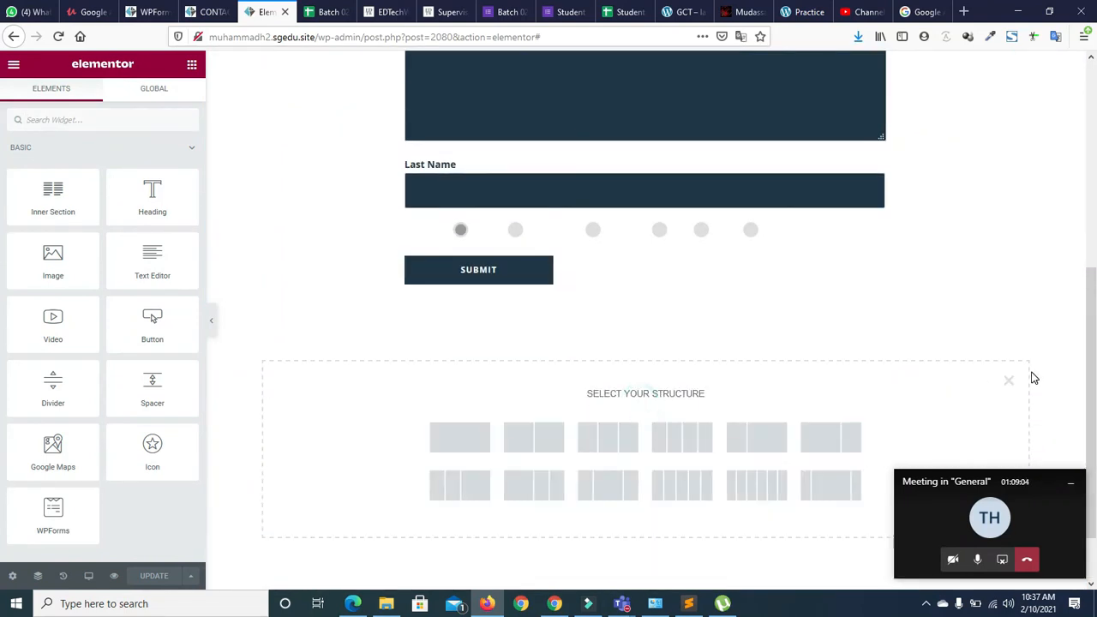
{"action": "left_click", "coordinate": [1009, 379]}
{"action": "left_click", "coordinate": [127, 124]}
{"action": "type", "text": "form"}
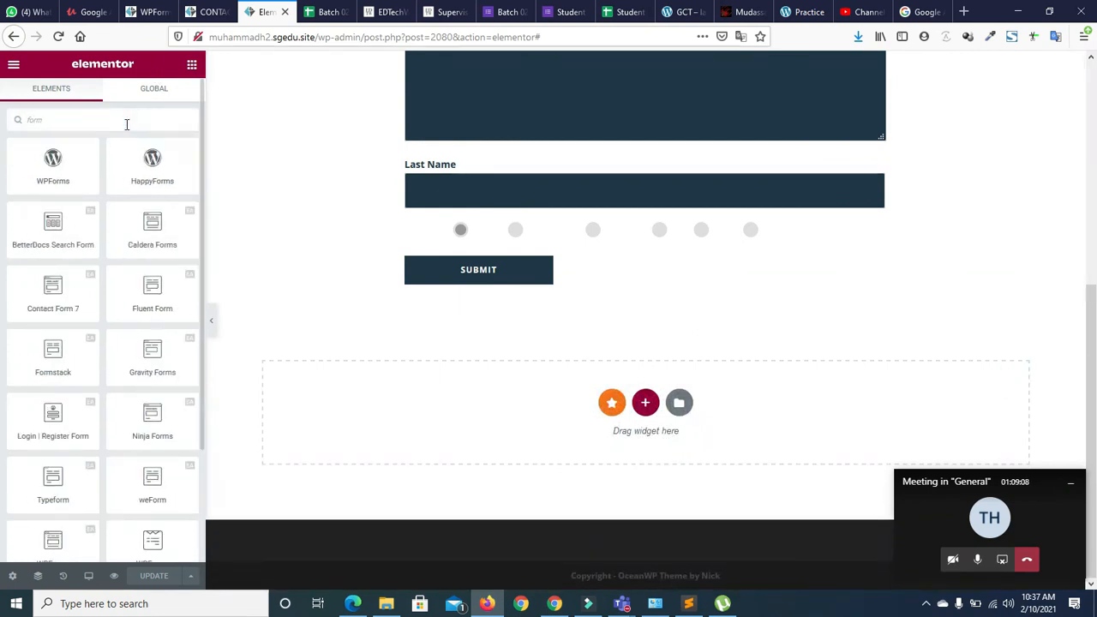
{"action": "left_click_drag", "start_coordinate": [201, 149], "coordinate": [202, 188]}
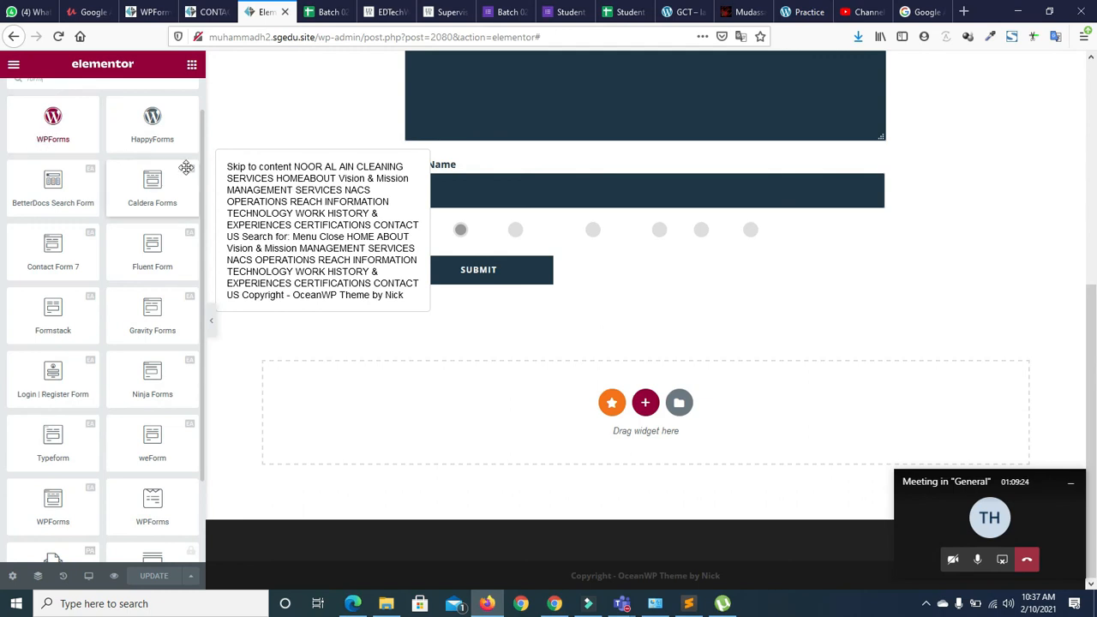
{"action": "scroll", "coordinate": [190, 170], "scroll_direction": "down", "scroll_amount": 2}
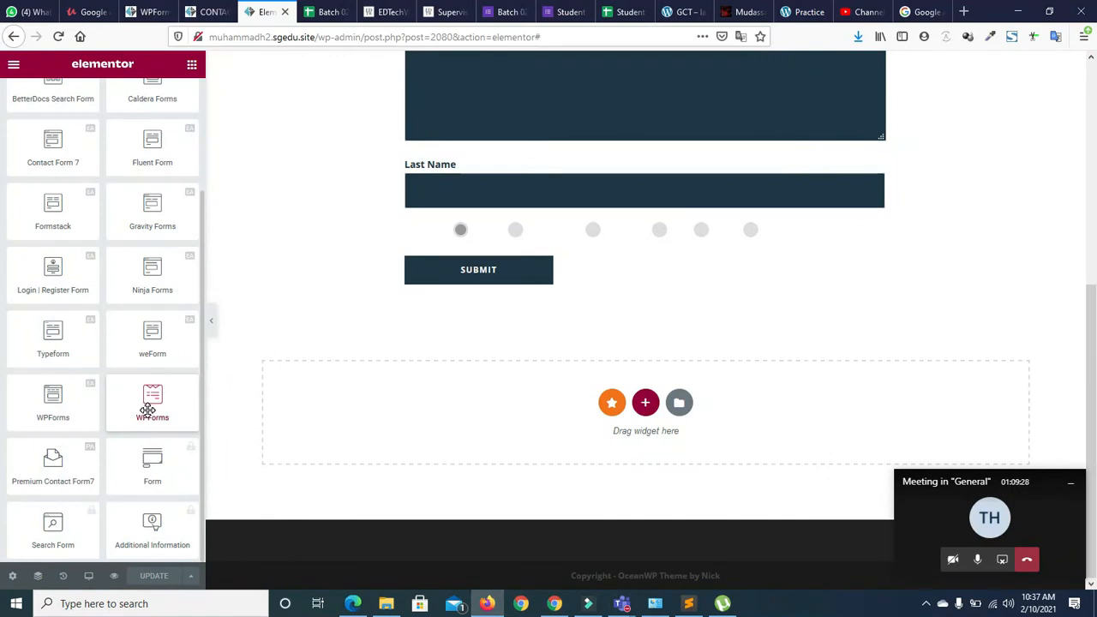
{"action": "left_click_drag", "start_coordinate": [147, 410], "coordinate": [608, 406]}
{"action": "left_click", "coordinate": [172, 186]}
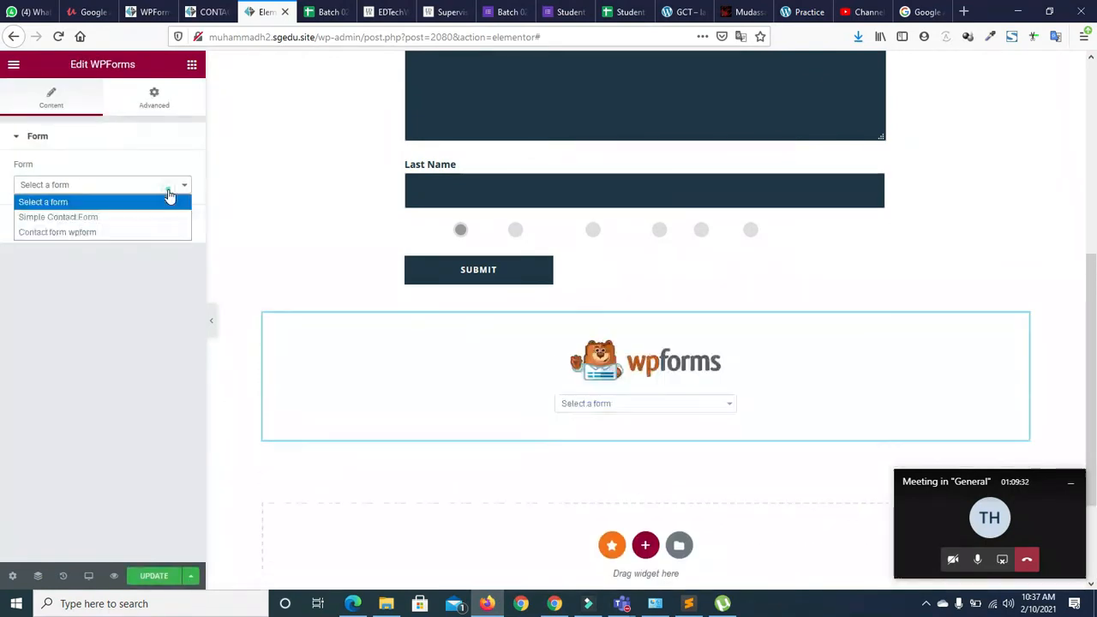
Select 'Contact form wpform' in the widget's Form dropdown and briefly check Display Options
{"action": "left_click", "coordinate": [78, 234]}
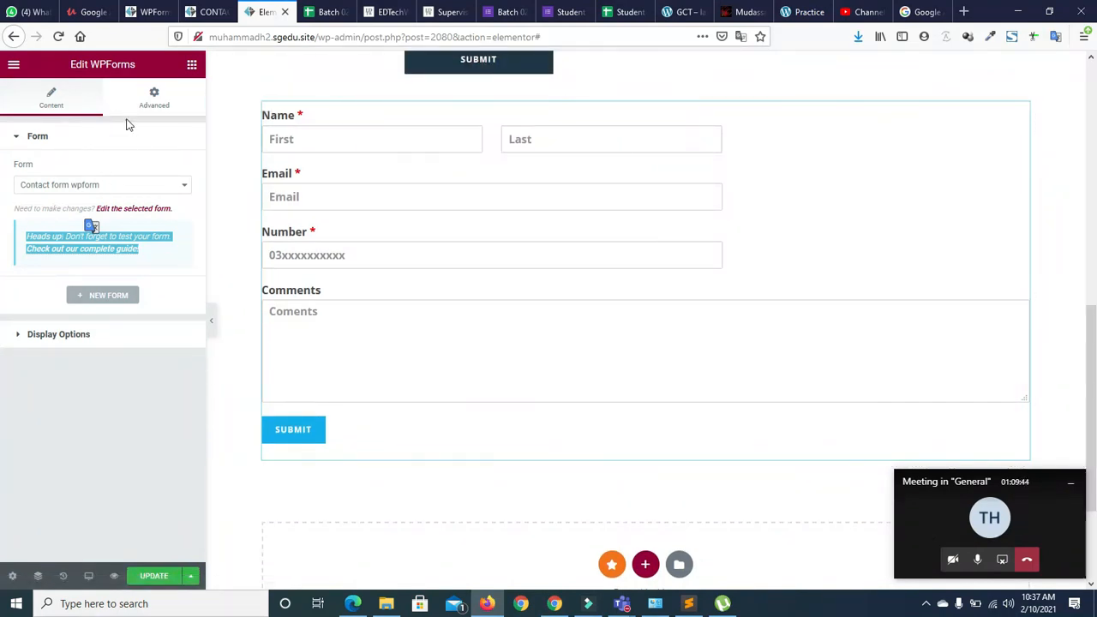
{"action": "left_click", "coordinate": [15, 343]}
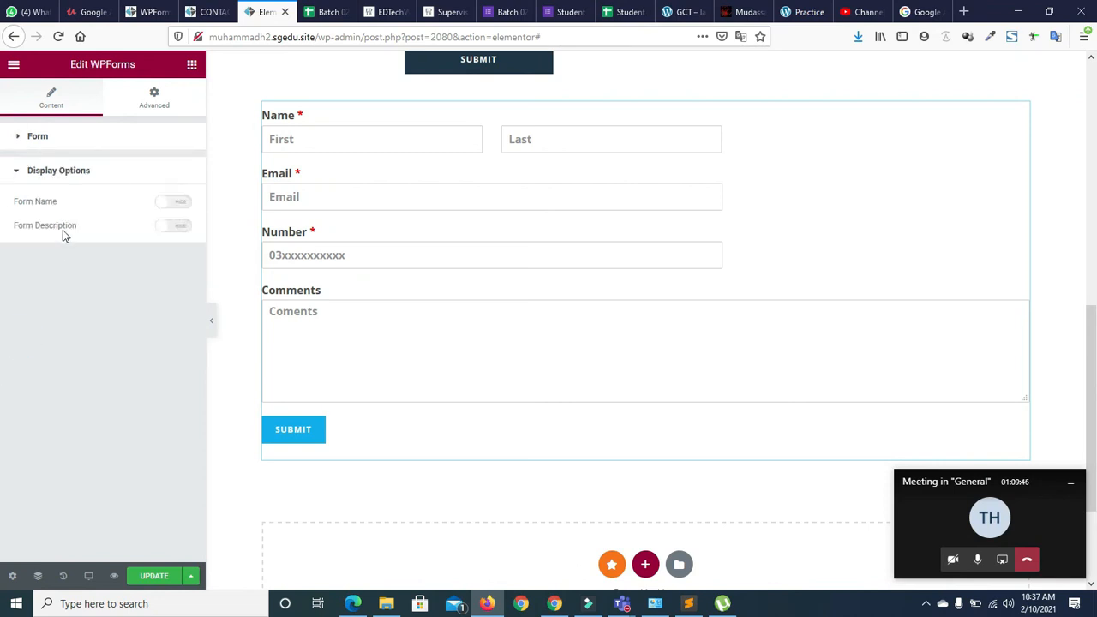
{"action": "left_click", "coordinate": [17, 174]}
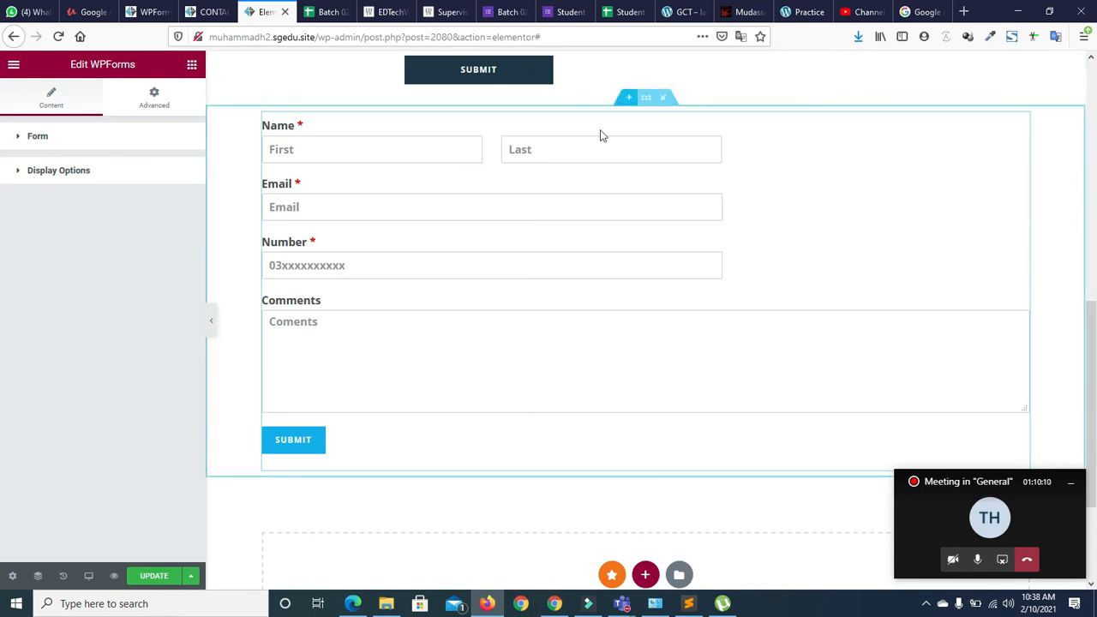
{"action": "scroll", "coordinate": [671, 397], "scroll_direction": "down", "scroll_amount": 1}
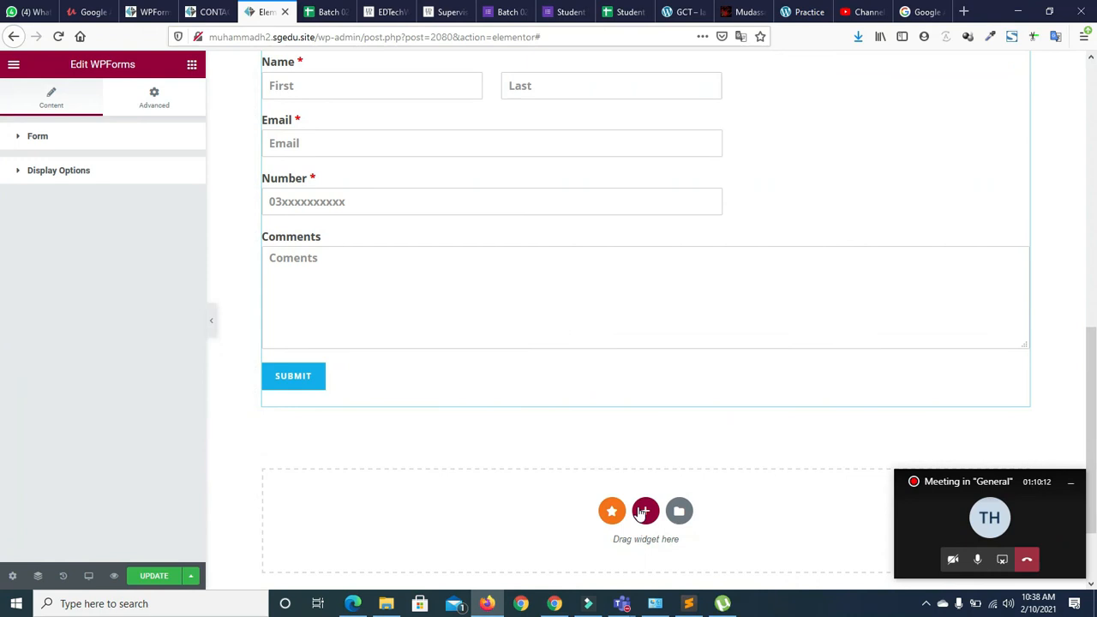
Add a two-column section below the form and drag in the other WPForms widget found by searching 'form'
{"action": "left_click", "coordinate": [645, 511]}
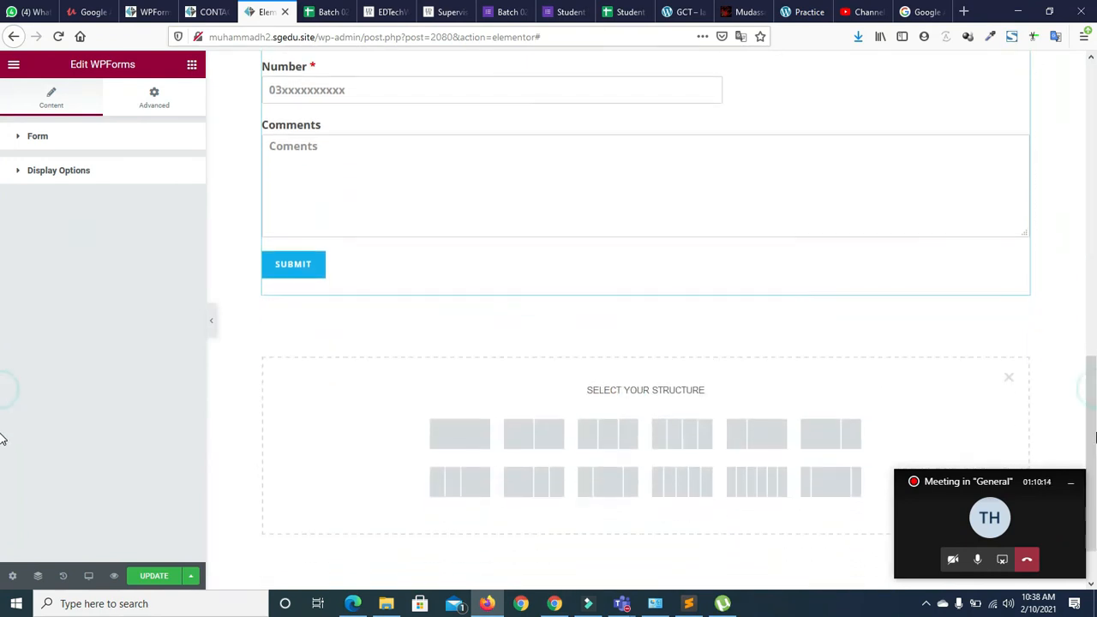
{"action": "left_click", "coordinate": [520, 434]}
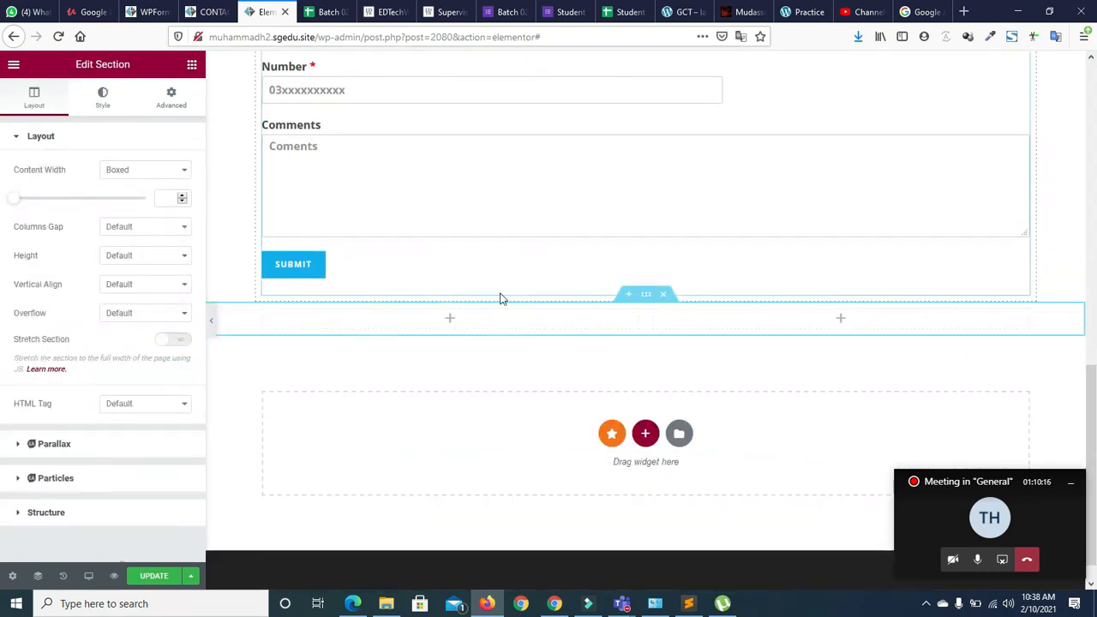
{"action": "left_click", "coordinate": [191, 65]}
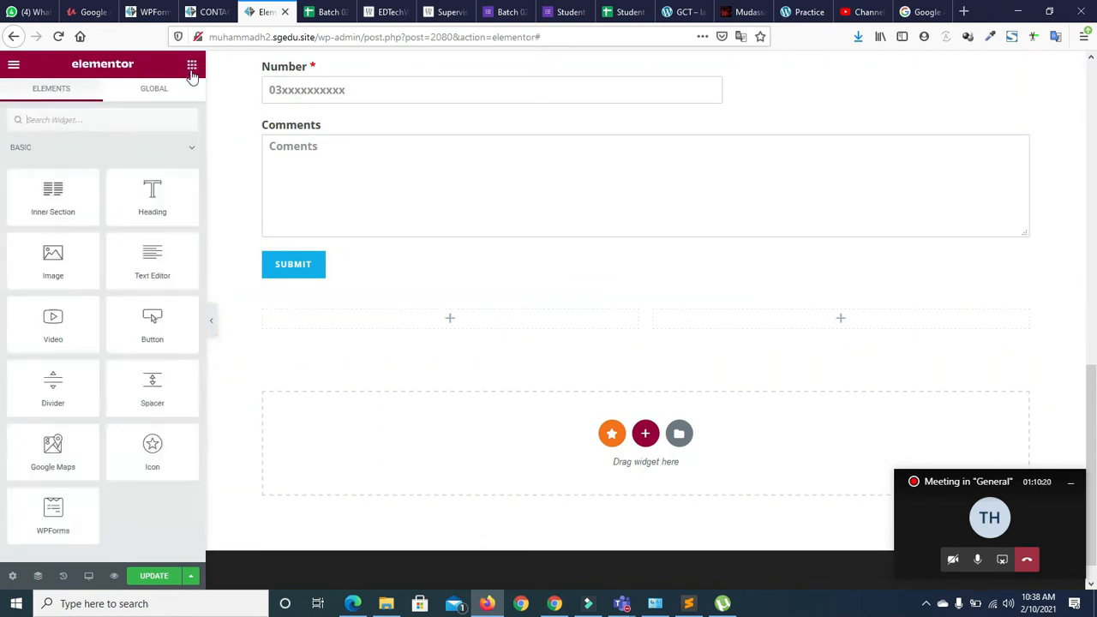
{"action": "left_click", "coordinate": [84, 124]}
{"action": "type", "text": "form"}
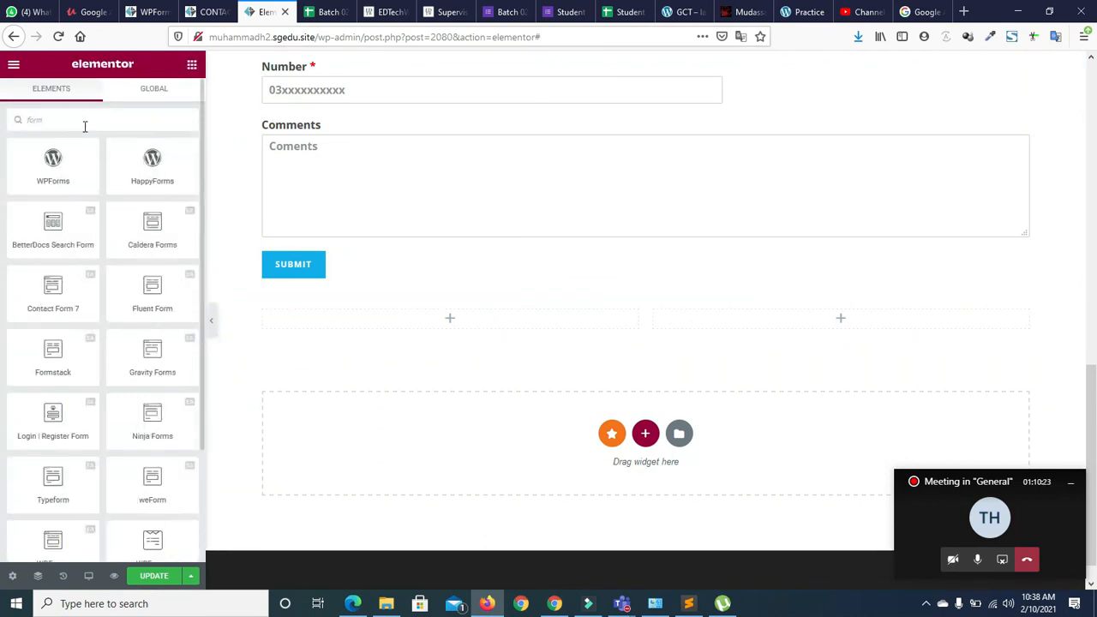
{"action": "scroll", "coordinate": [201, 206], "scroll_direction": "down", "scroll_amount": 3}
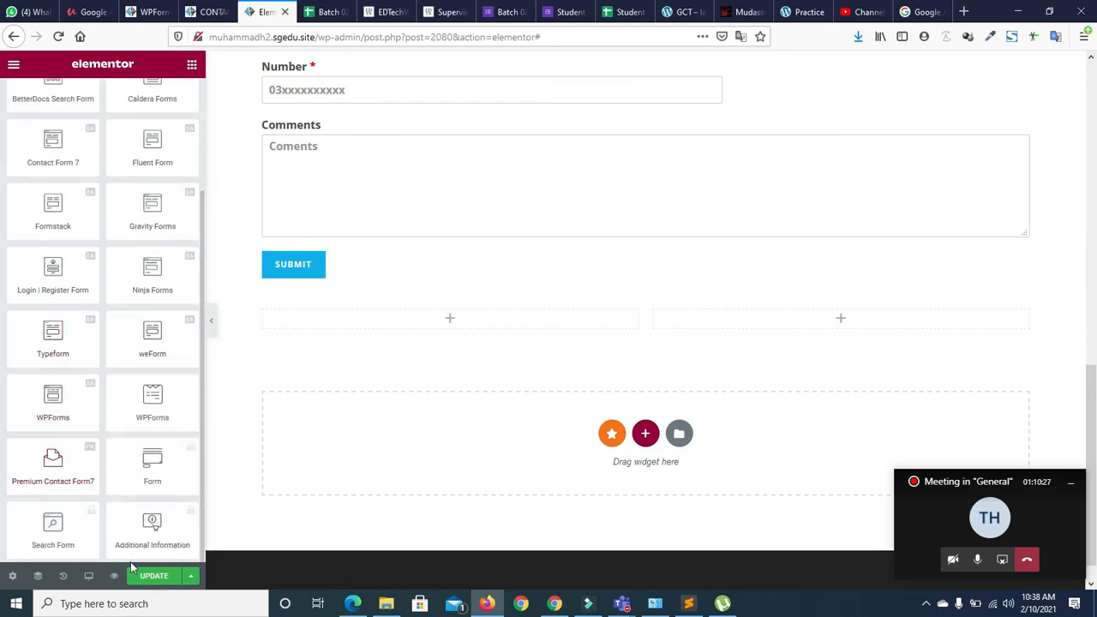
{"action": "scroll", "coordinate": [202, 314], "scroll_direction": "up", "scroll_amount": 3}
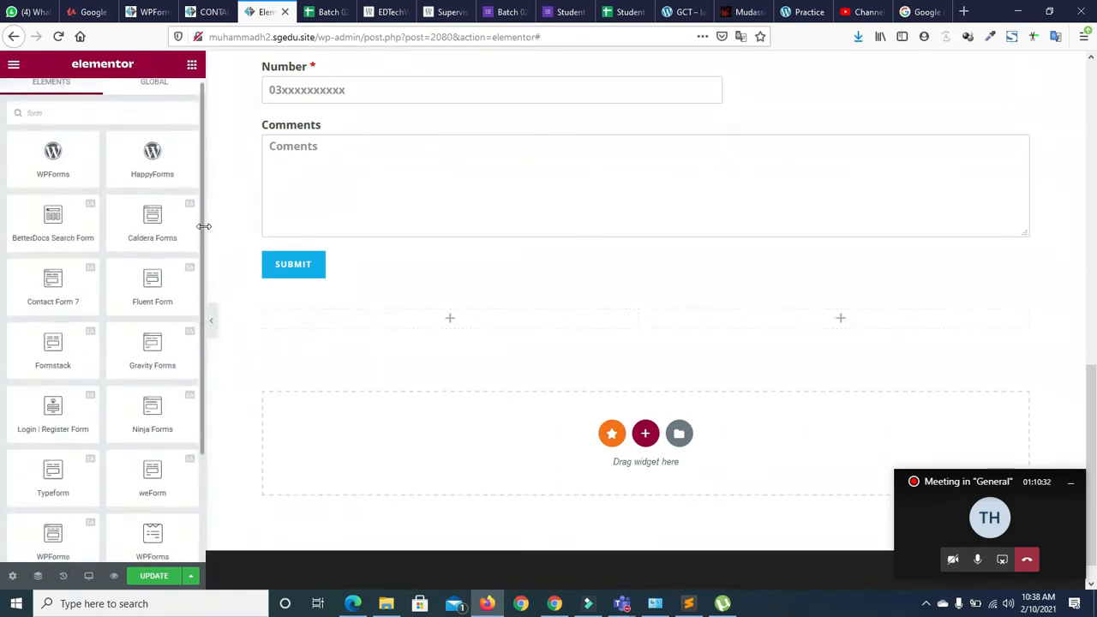
{"action": "scroll", "coordinate": [203, 377], "scroll_direction": "down", "scroll_amount": 3}
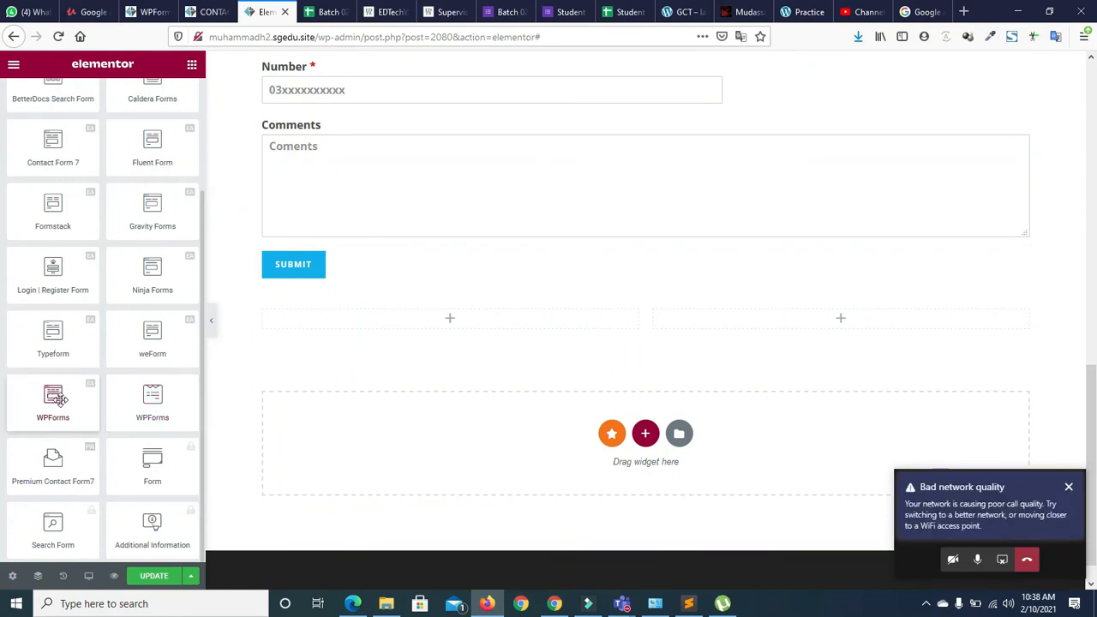
{"action": "left_click_drag", "start_coordinate": [54, 399], "coordinate": [719, 318]}
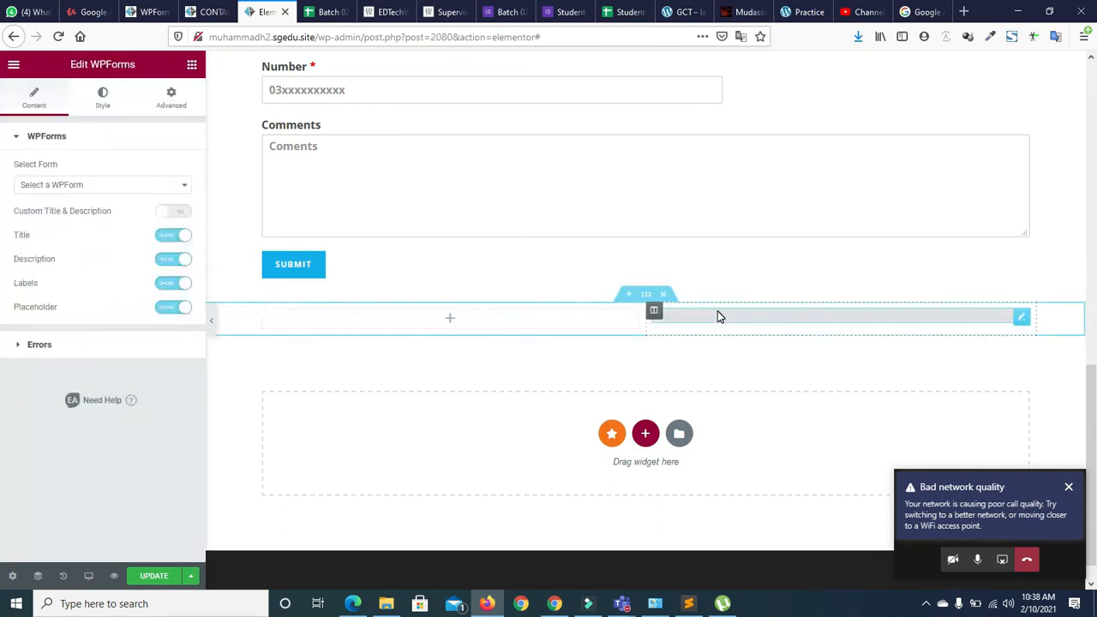
Delete the empty left column and set the widget's form to 'Contact form wpform'
{"action": "right_click", "coordinate": [263, 314]}
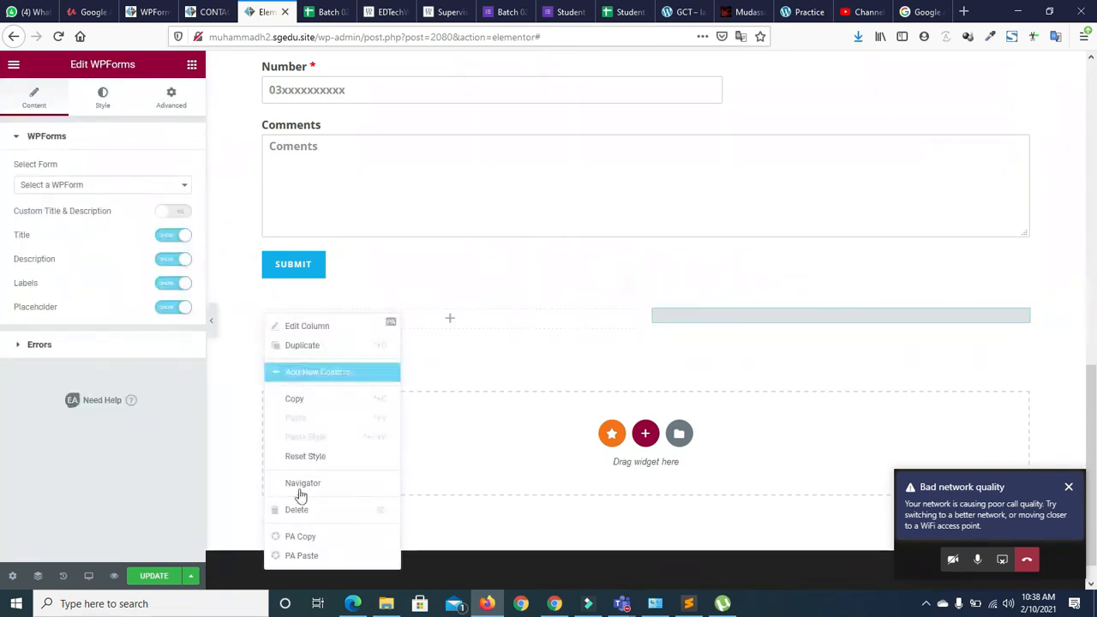
{"action": "left_click", "coordinate": [302, 510]}
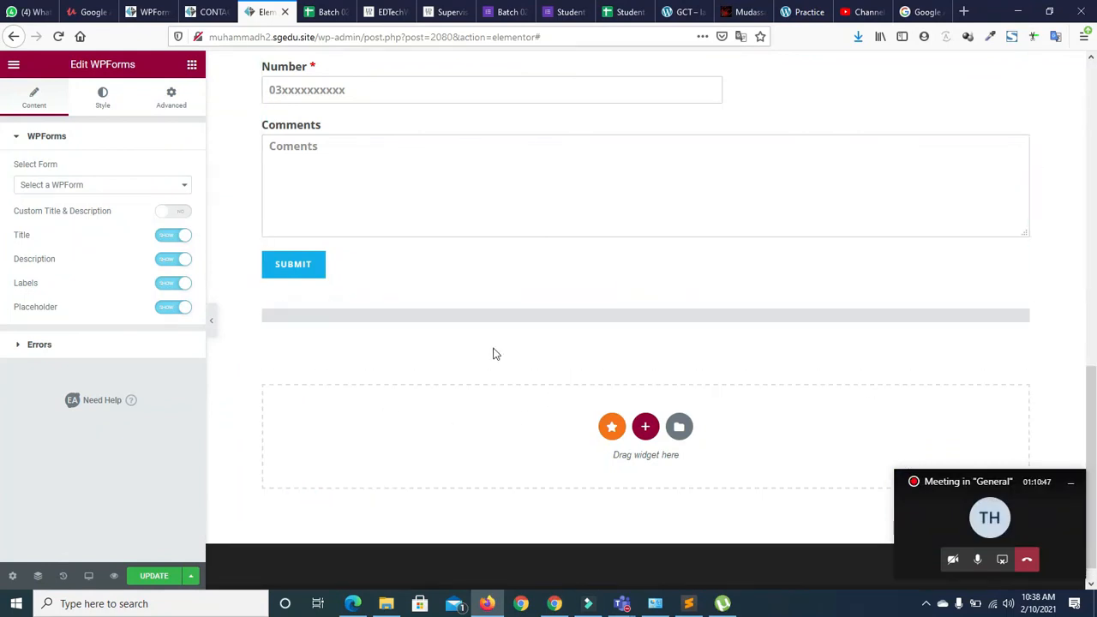
{"action": "left_click", "coordinate": [115, 184]}
{"action": "left_click", "coordinate": [80, 233]}
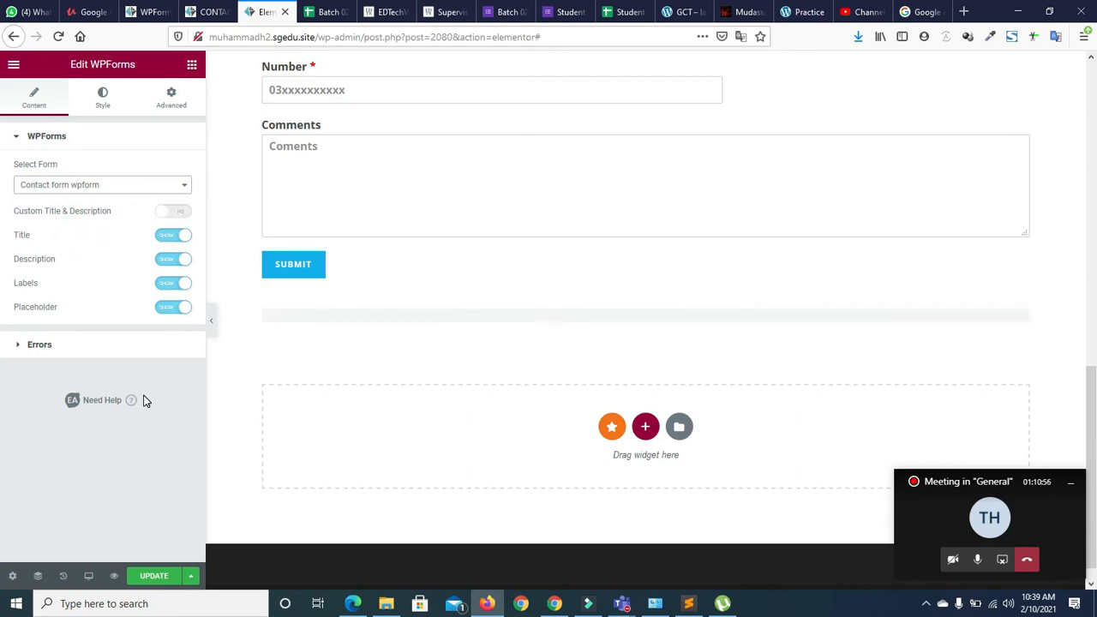
Enable Custom Title & Description with title 'Contact Form' and description 'Gct sahiwal'
{"action": "scroll", "coordinate": [1095, 409], "scroll_direction": "down", "scroll_amount": 1}
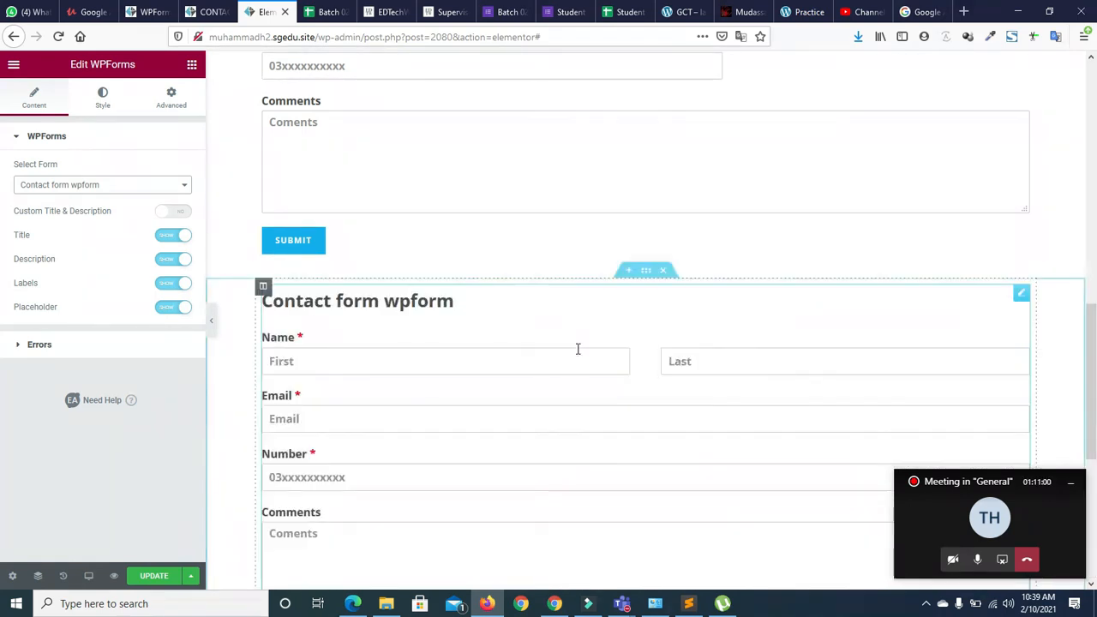
{"action": "left_click_drag", "start_coordinate": [1096, 341], "coordinate": [1096, 411]}
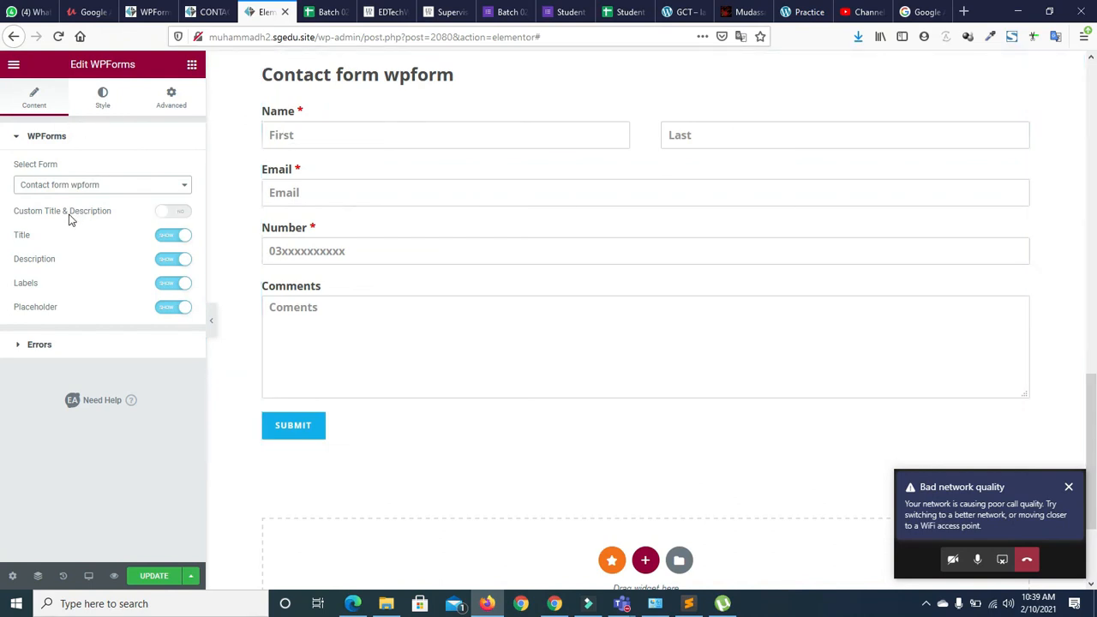
{"action": "left_click", "coordinate": [170, 213]}
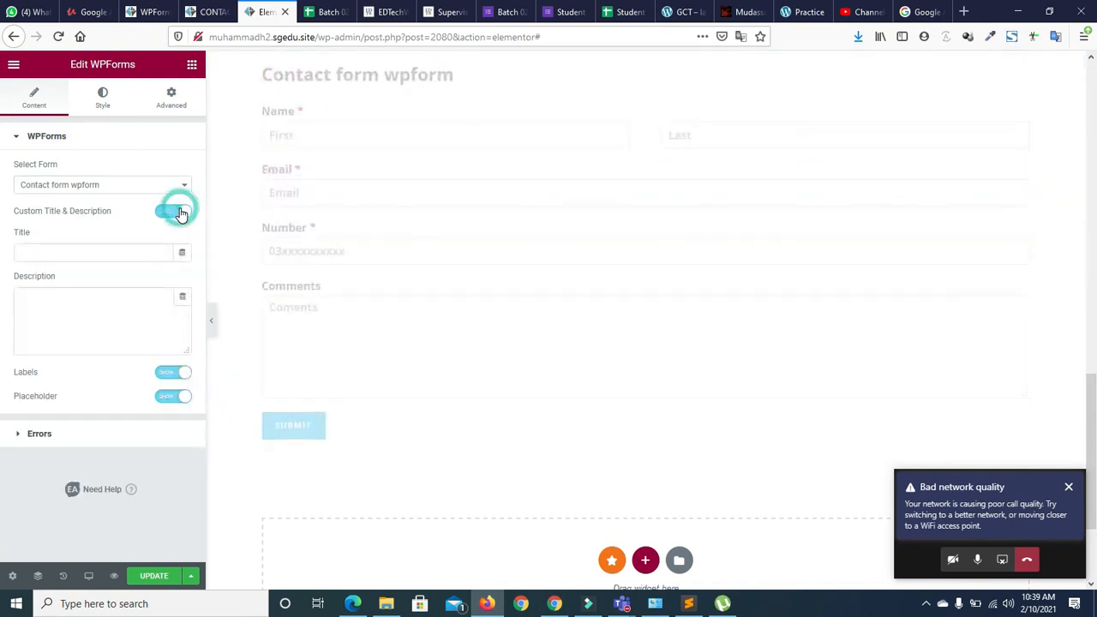
{"action": "left_click", "coordinate": [116, 249]}
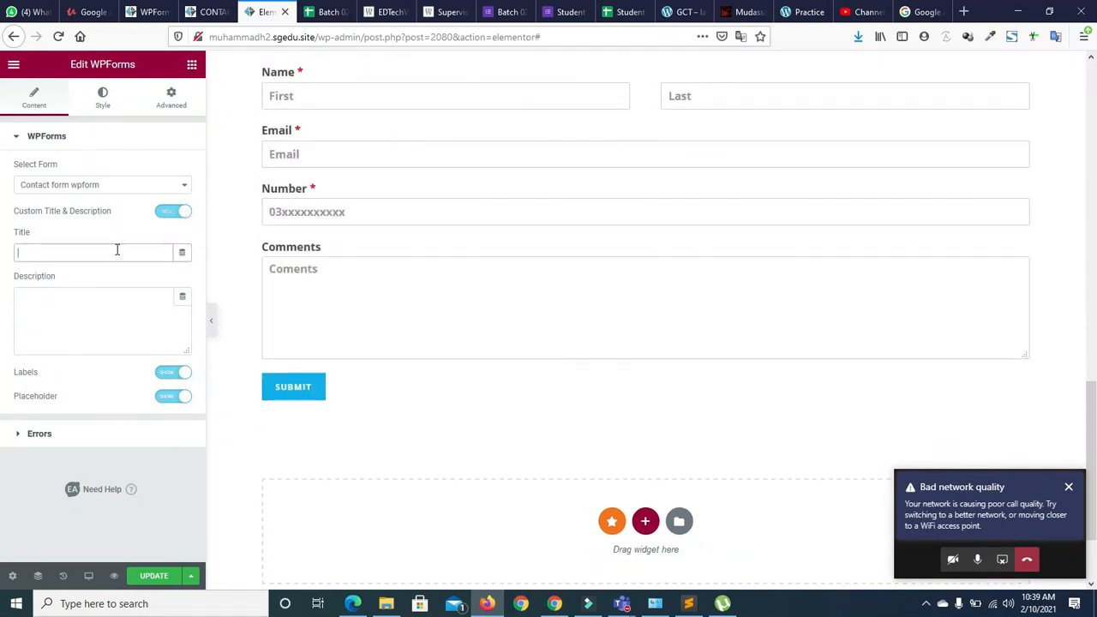
{"action": "type", "text": "Contact Form"}
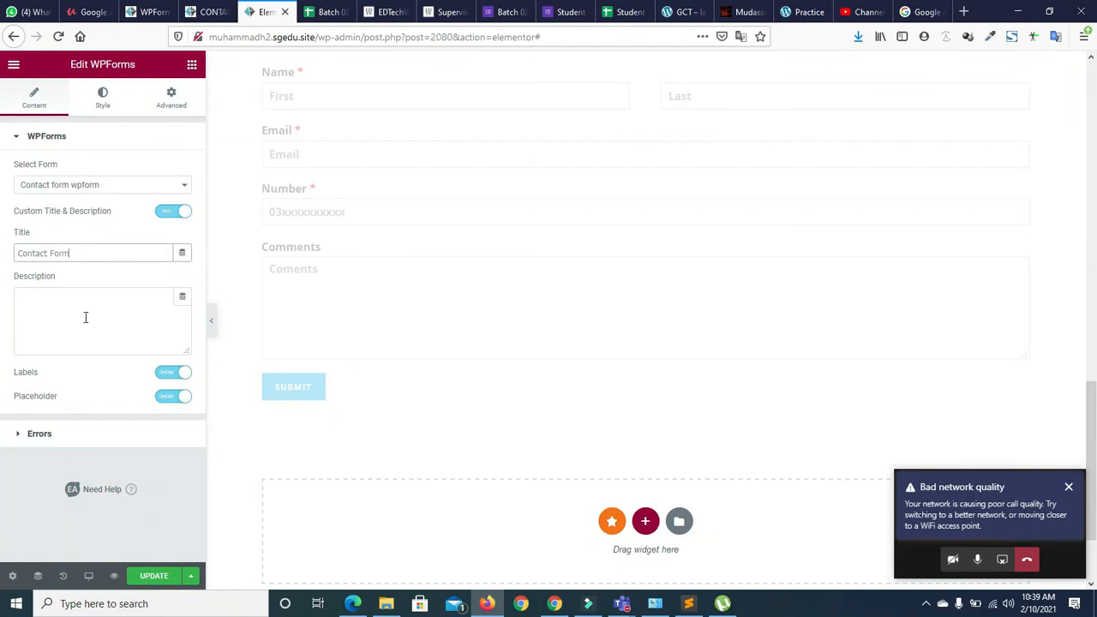
{"action": "left_click", "coordinate": [86, 317]}
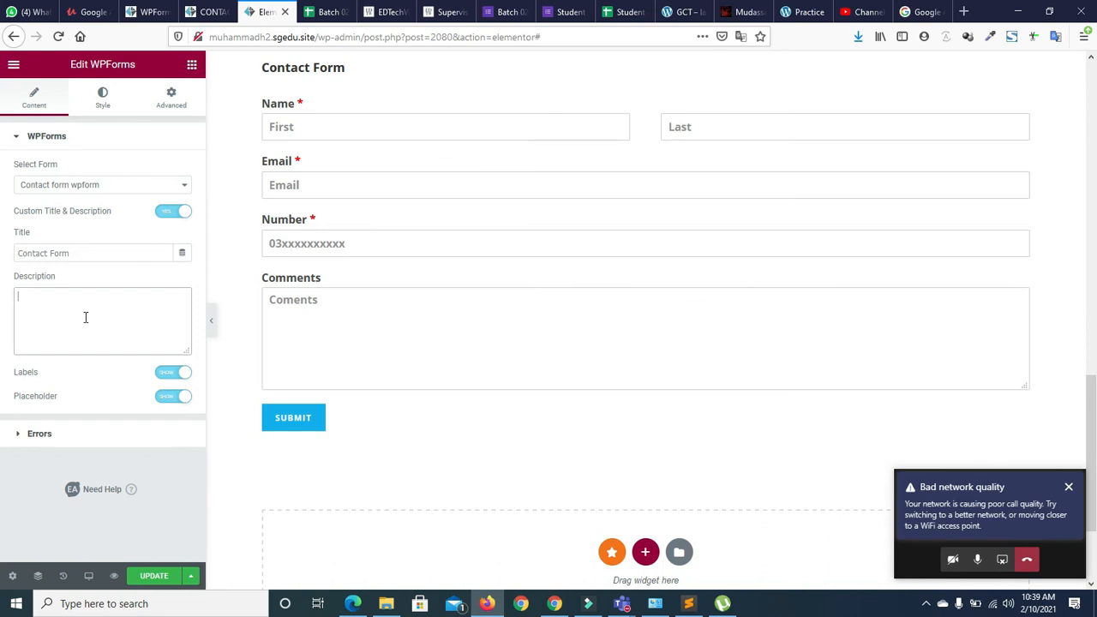
{"action": "type", "text": "Gct sahiwal"}
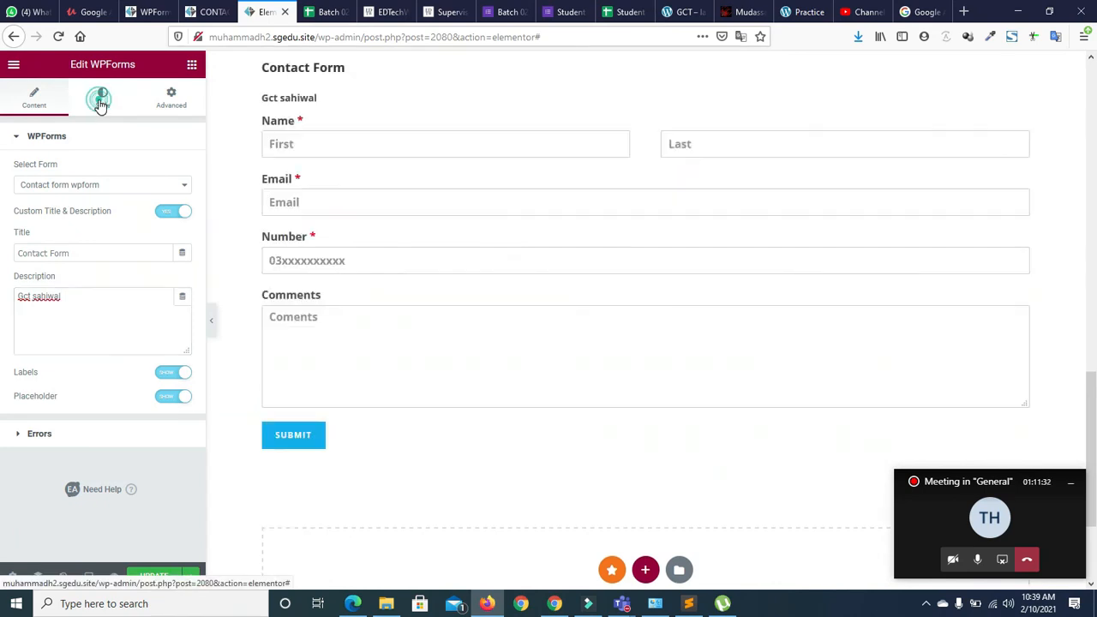
{"action": "left_click", "coordinate": [101, 103]}
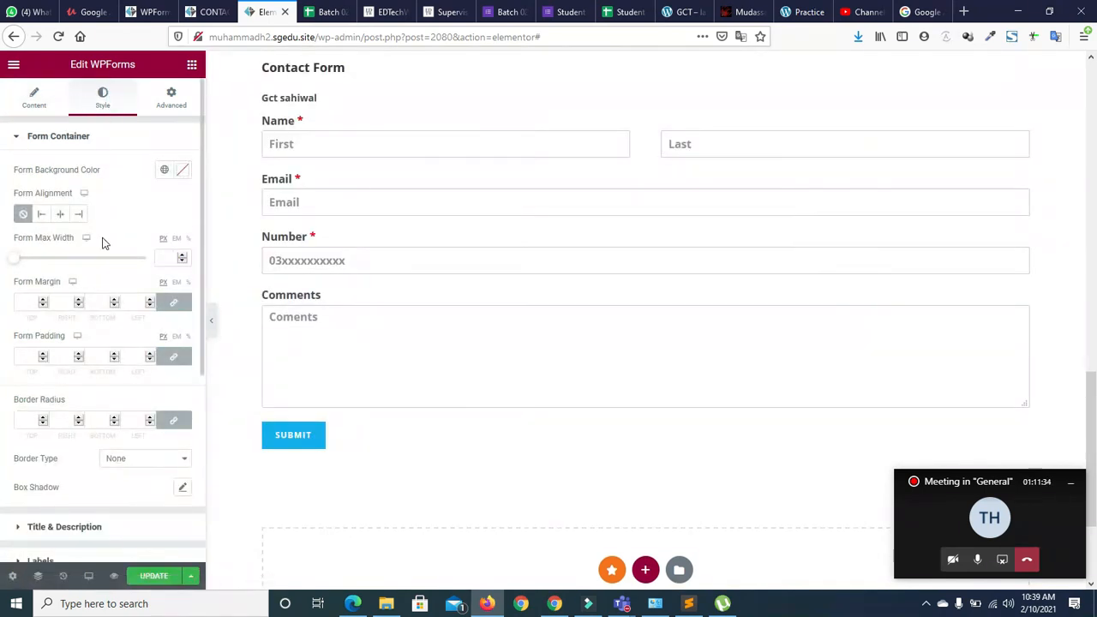
Set the form's maximum width to 600 px and centre it on the page
{"action": "left_click_drag", "start_coordinate": [17, 260], "coordinate": [71, 270]}
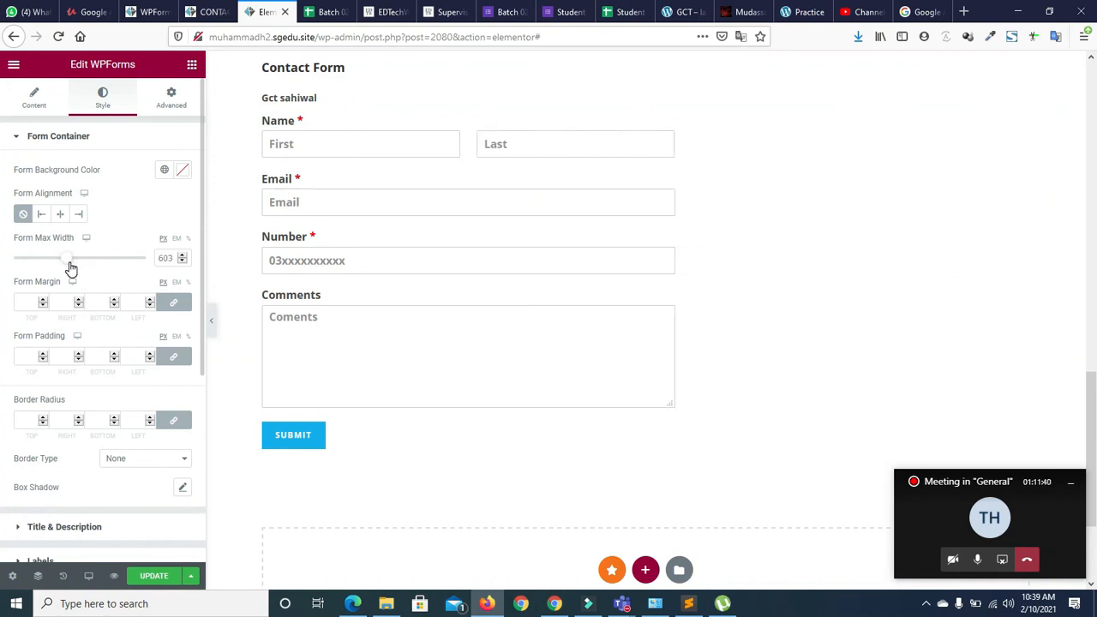
{"action": "left_click", "coordinate": [182, 262]}
{"action": "left_click", "coordinate": [182, 263]}
{"action": "left_click", "coordinate": [182, 262]}
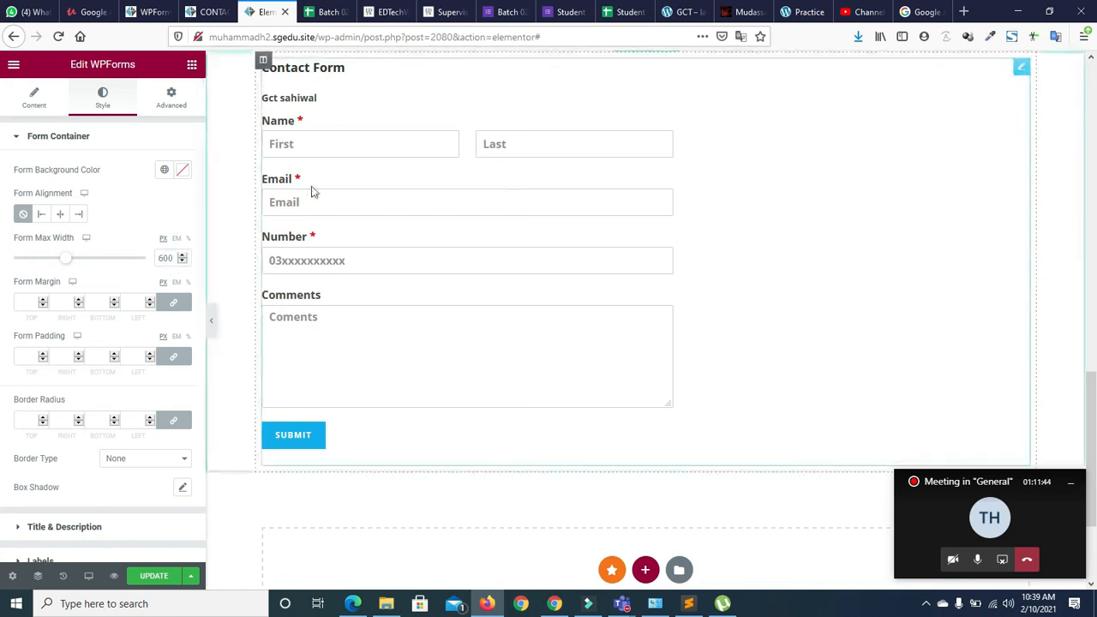
{"action": "left_click", "coordinate": [58, 216]}
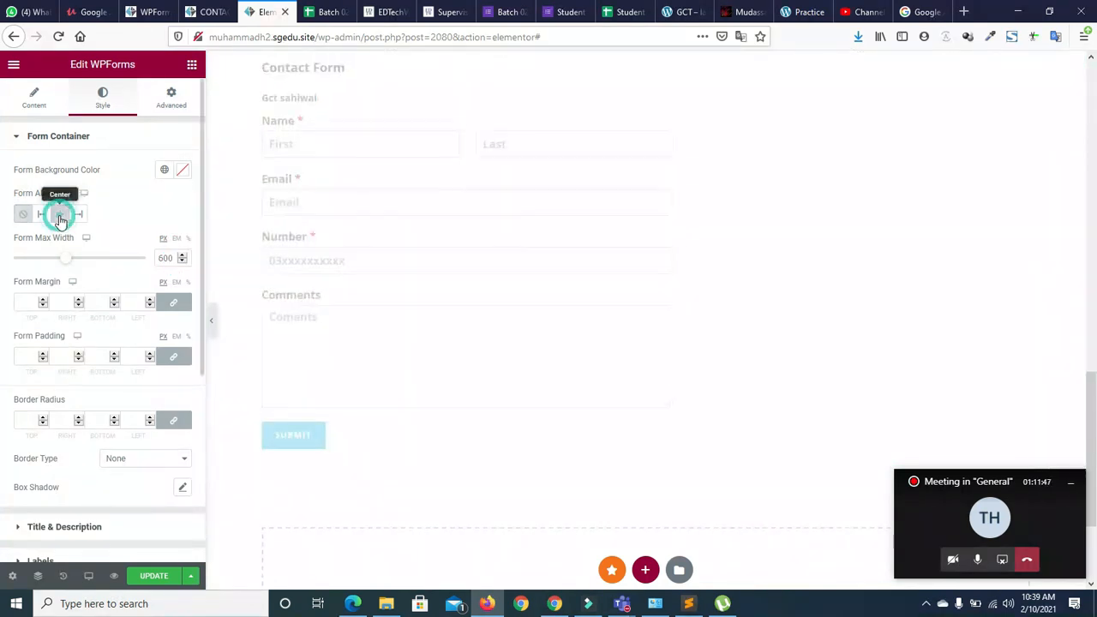
{"action": "left_click", "coordinate": [18, 136]}
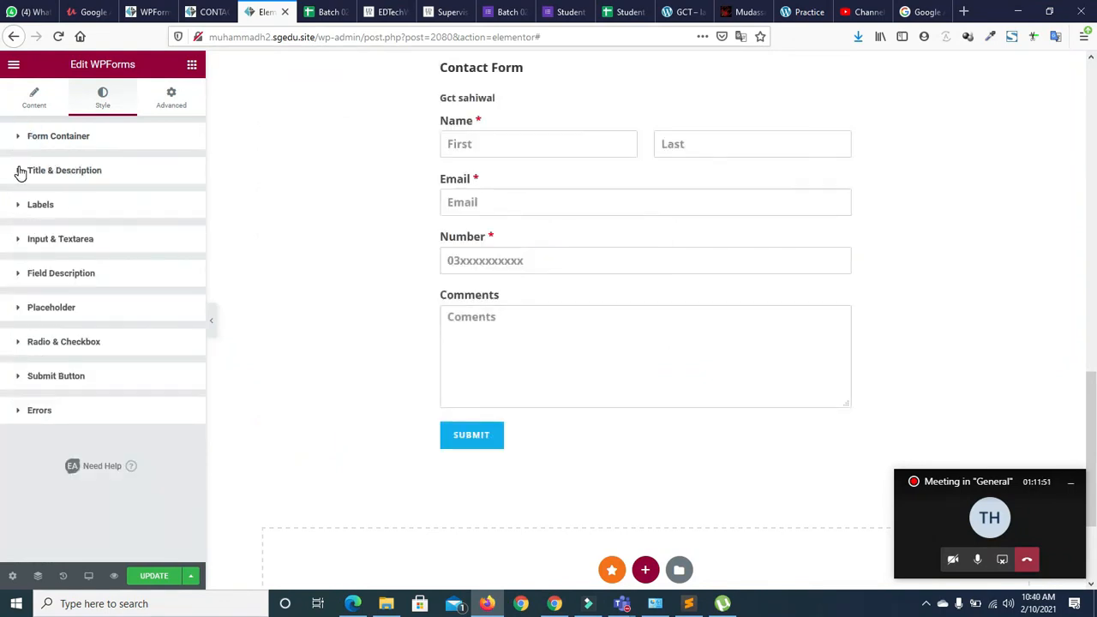
Centre the title and description and enlarge the title font to size 47
{"action": "left_click", "coordinate": [21, 172]}
{"action": "left_click", "coordinate": [166, 207]}
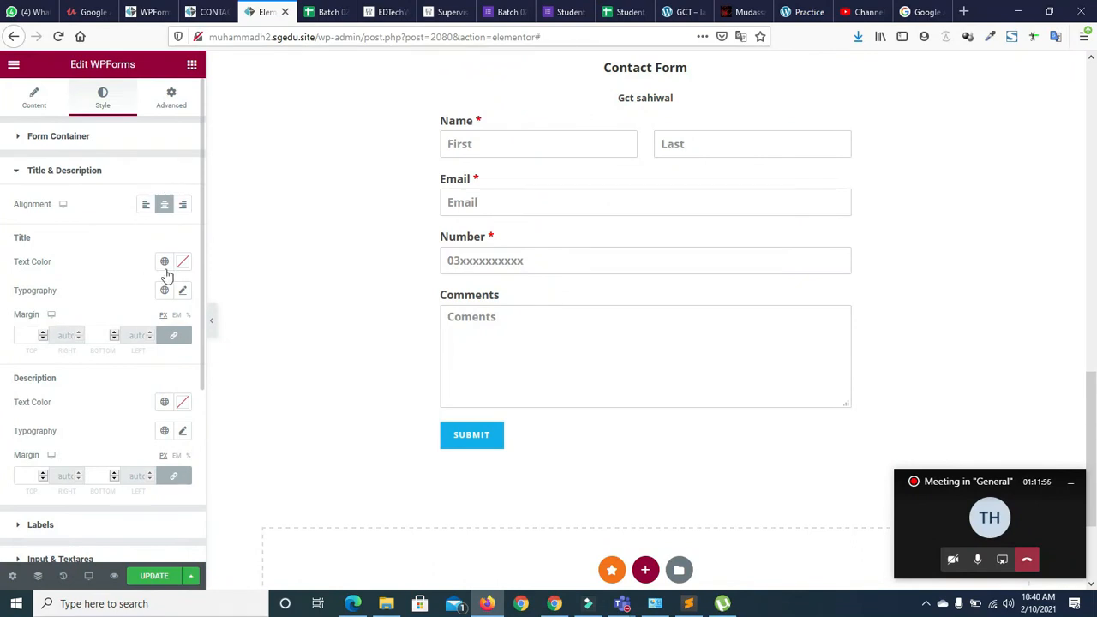
{"action": "left_click", "coordinate": [183, 292]}
{"action": "left_click_drag", "start_coordinate": [25, 403], "coordinate": [51, 404]}
{"action": "left_click", "coordinate": [105, 298]}
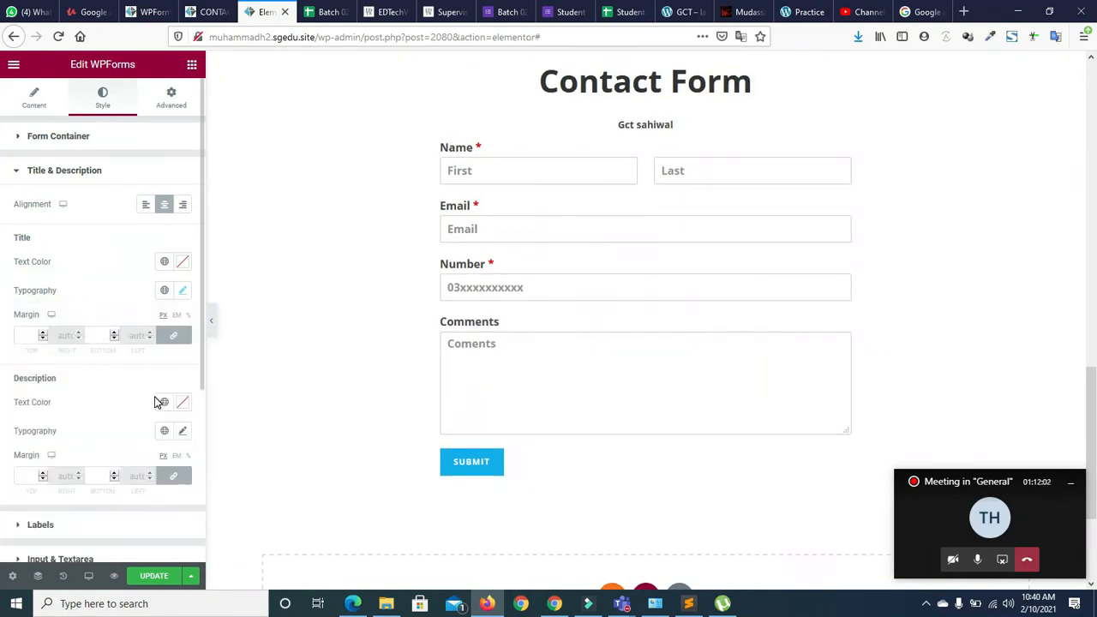
Enlarge the description font to size 26 and give it the Secondary global colour
{"action": "left_click", "coordinate": [182, 433]}
{"action": "left_click_drag", "start_coordinate": [29, 544], "coordinate": [42, 543]}
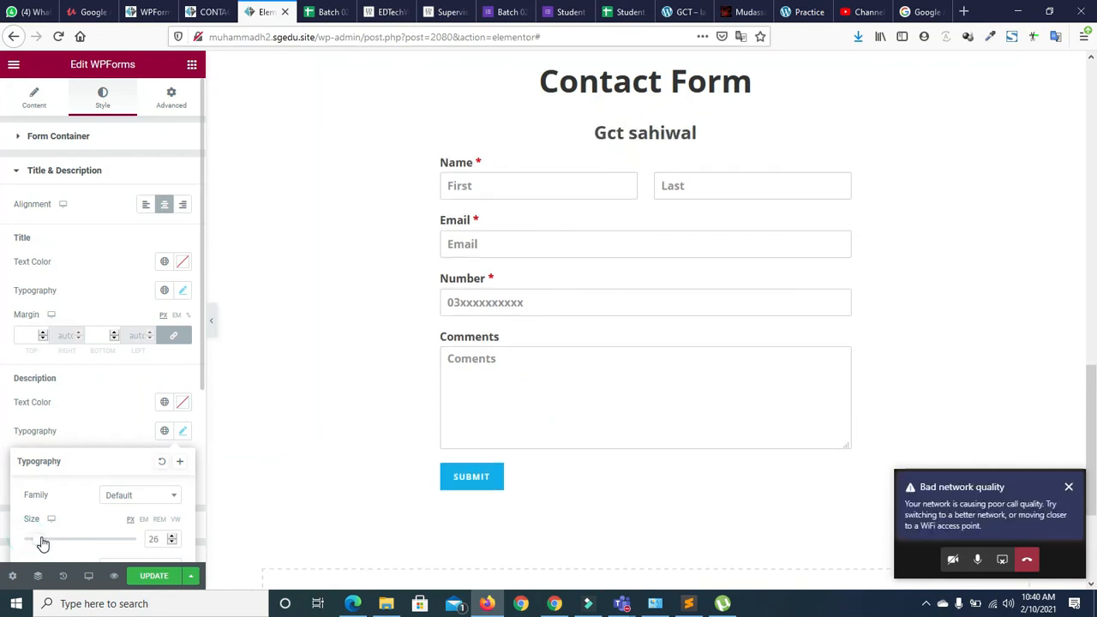
{"action": "left_click", "coordinate": [164, 402]}
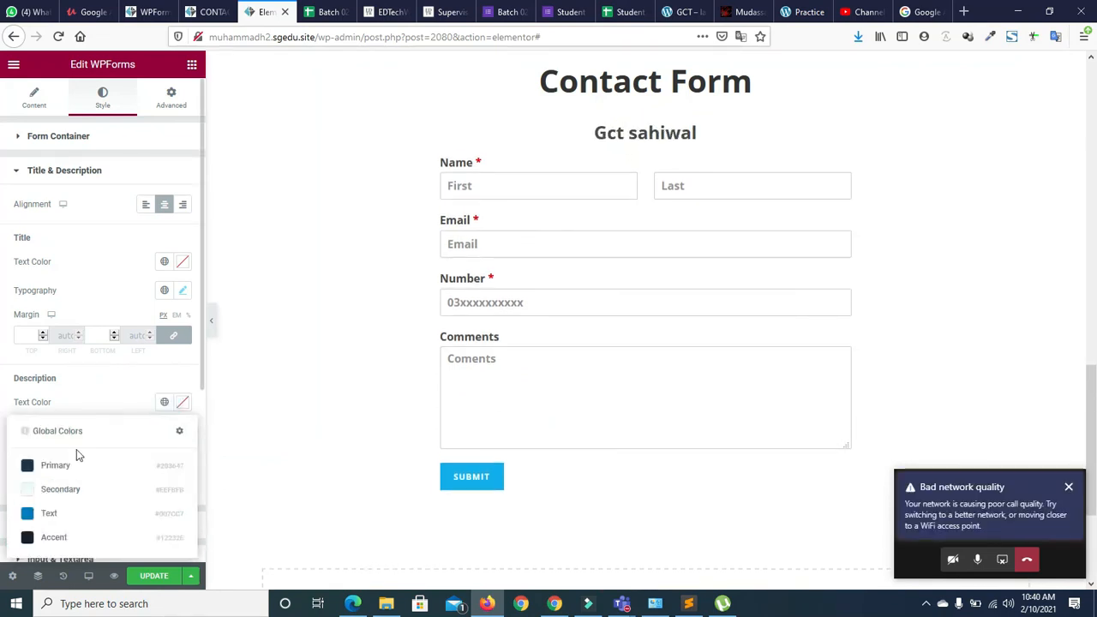
{"action": "left_click", "coordinate": [54, 491]}
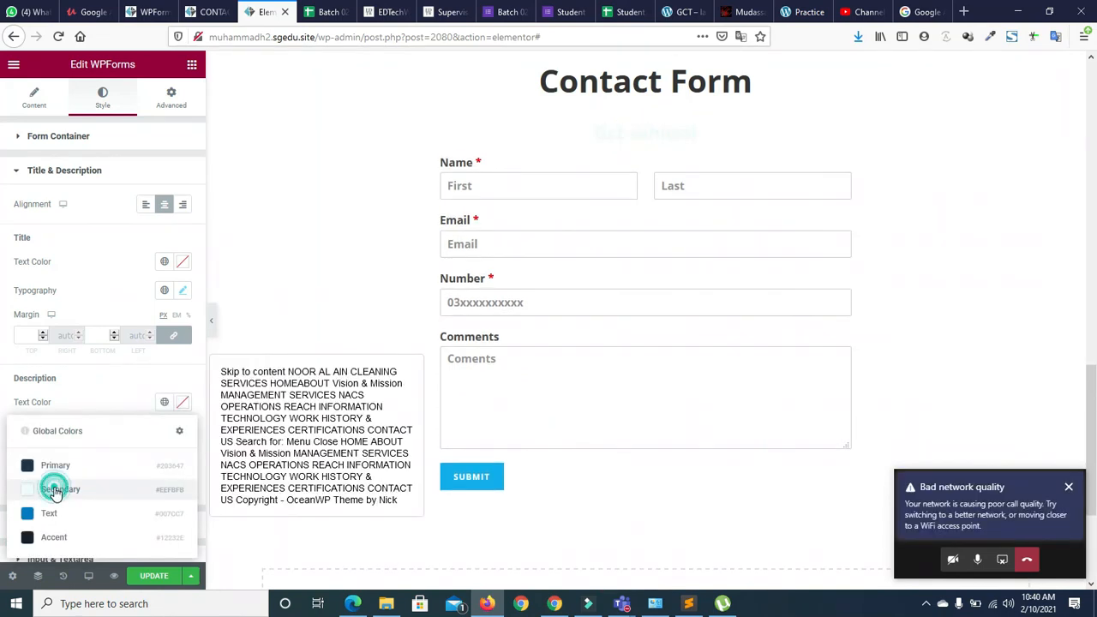
{"action": "left_click", "coordinate": [137, 388]}
{"action": "scroll", "coordinate": [199, 364], "scroll_direction": "down", "scroll_amount": 1}
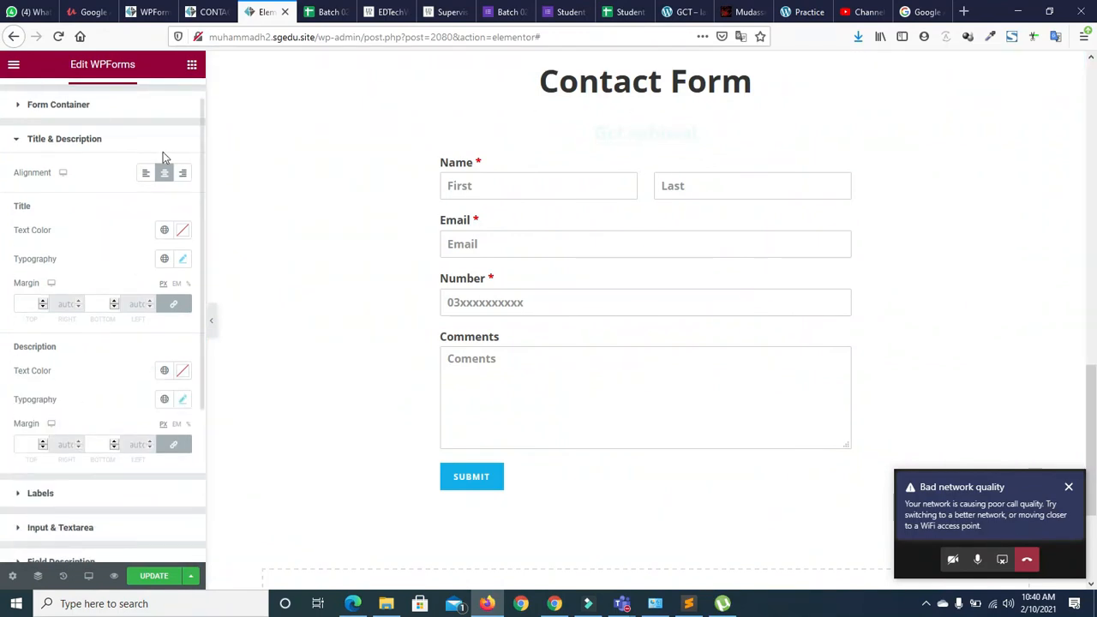
{"action": "left_click", "coordinate": [21, 140]}
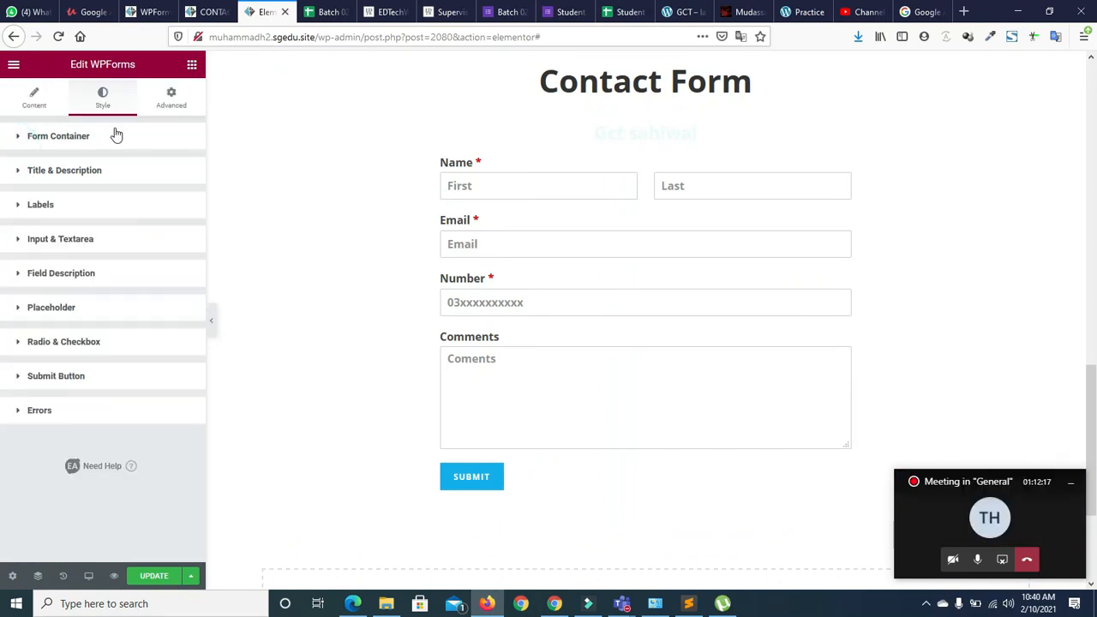
Delete the 'Gct sahiwal' description text in the widget's Content settings
{"action": "left_click", "coordinate": [29, 98]}
{"action": "left_click_drag", "start_coordinate": [82, 295], "coordinate": [3, 300]}
{"action": "key", "text": "BackSpace"}
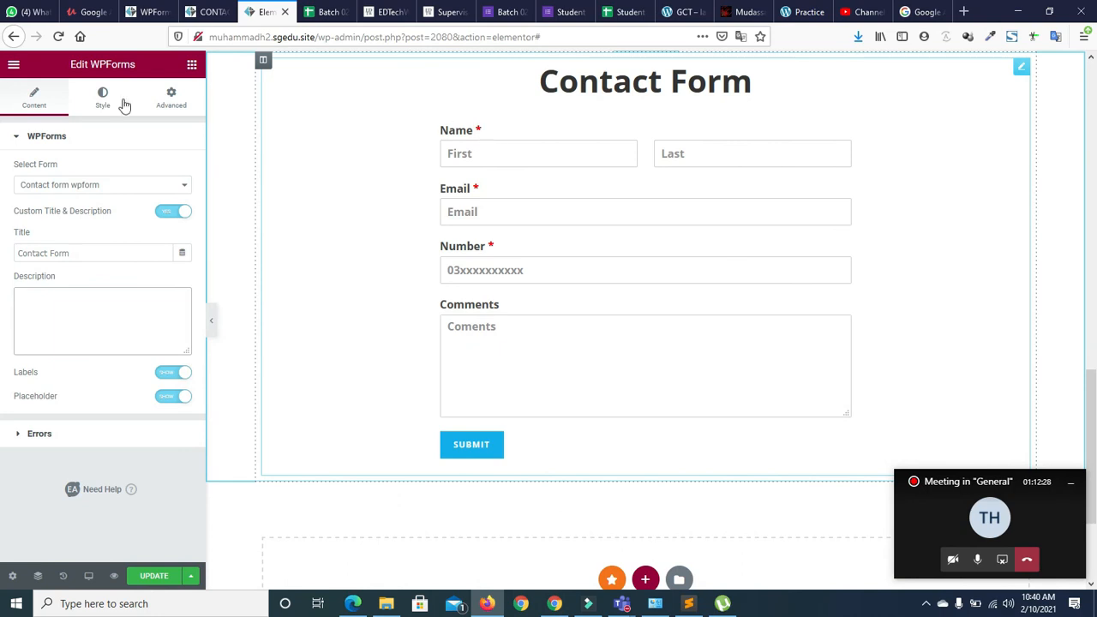
{"action": "left_click", "coordinate": [19, 137]}
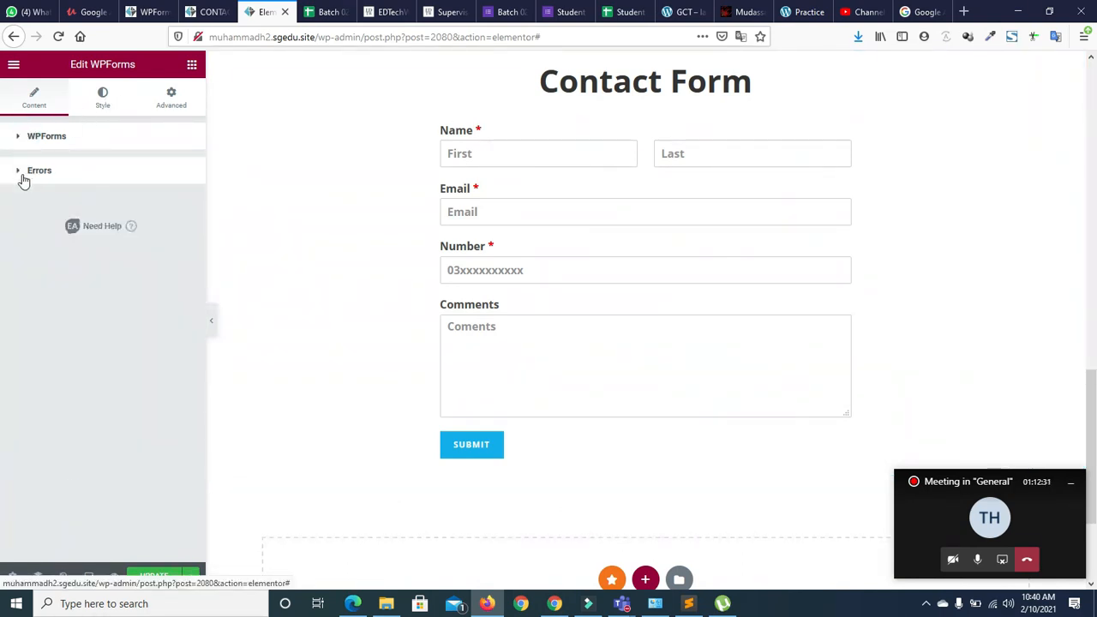
Keep error messages shown and save the page with Update
{"action": "left_click", "coordinate": [22, 175]}
{"action": "left_click", "coordinate": [127, 204]}
{"action": "left_click", "coordinate": [128, 204]}
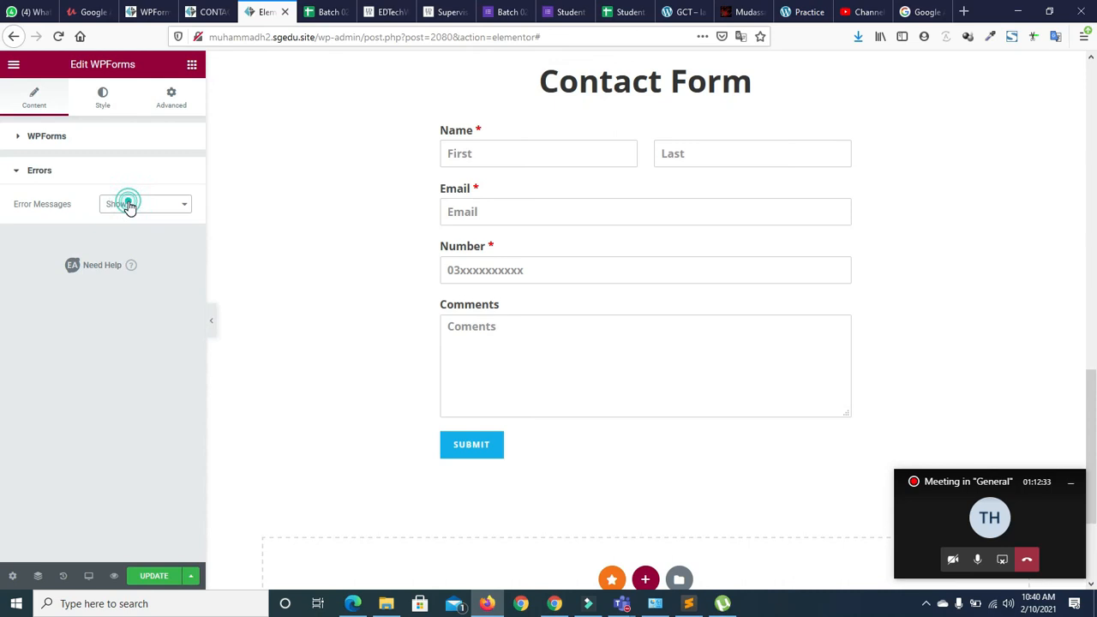
{"action": "left_click", "coordinate": [104, 114]}
{"action": "left_click", "coordinate": [106, 118]}
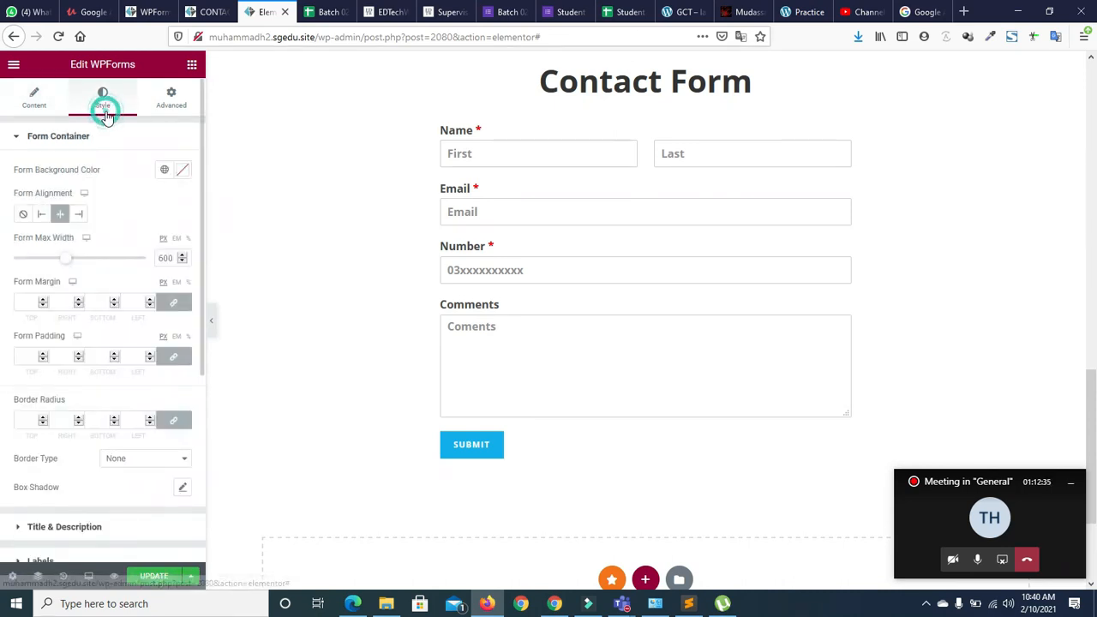
{"action": "left_click", "coordinate": [159, 578]}
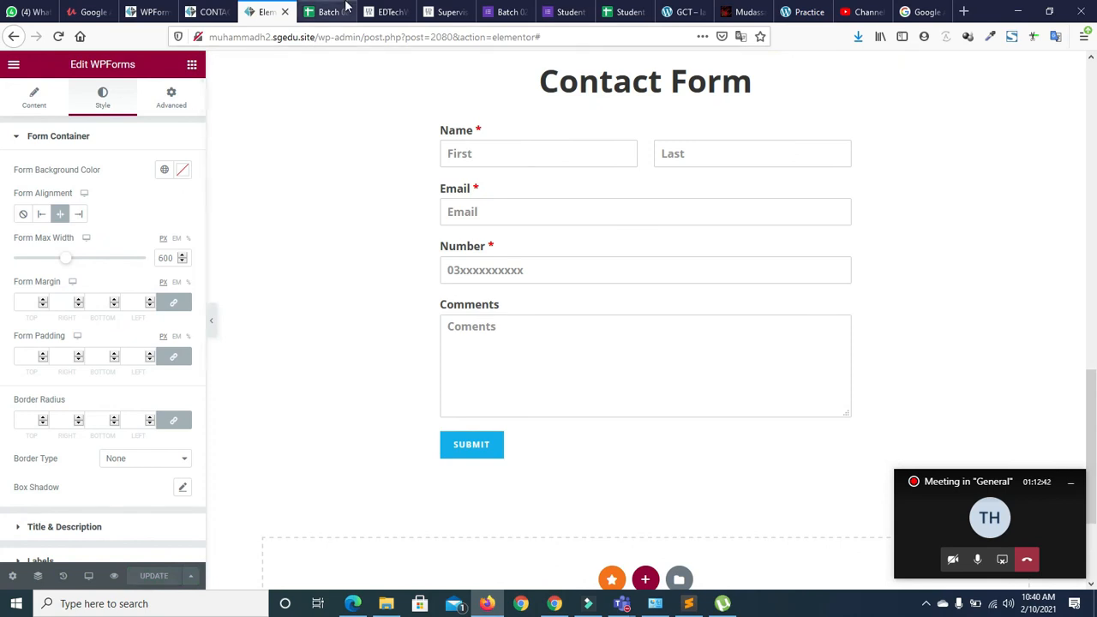
{"action": "left_click", "coordinate": [196, 12]}
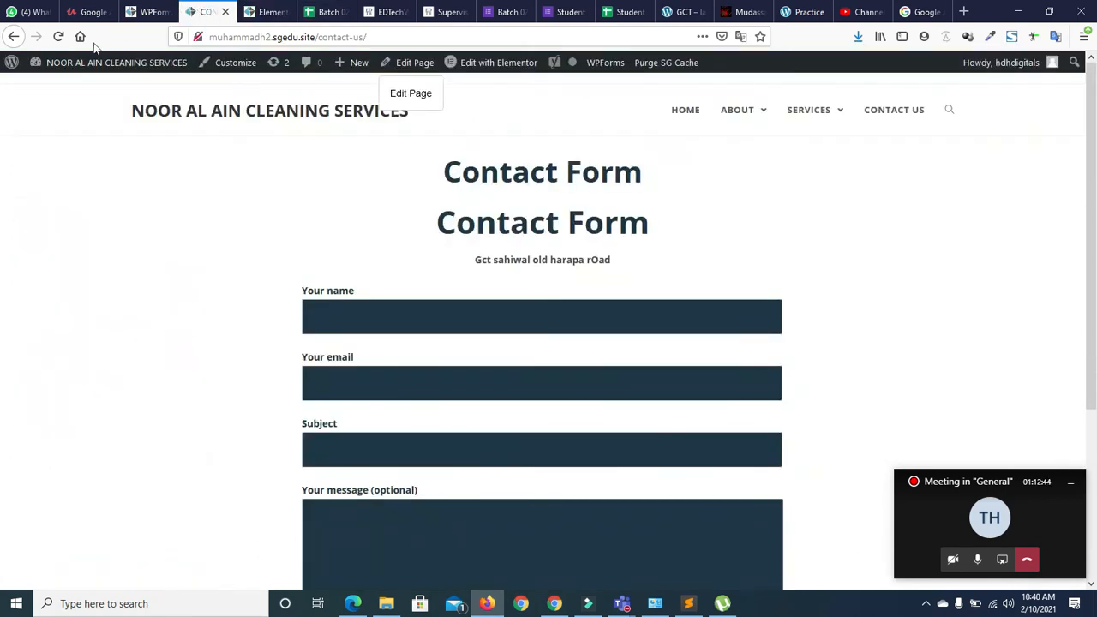
{"action": "left_click", "coordinate": [58, 38]}
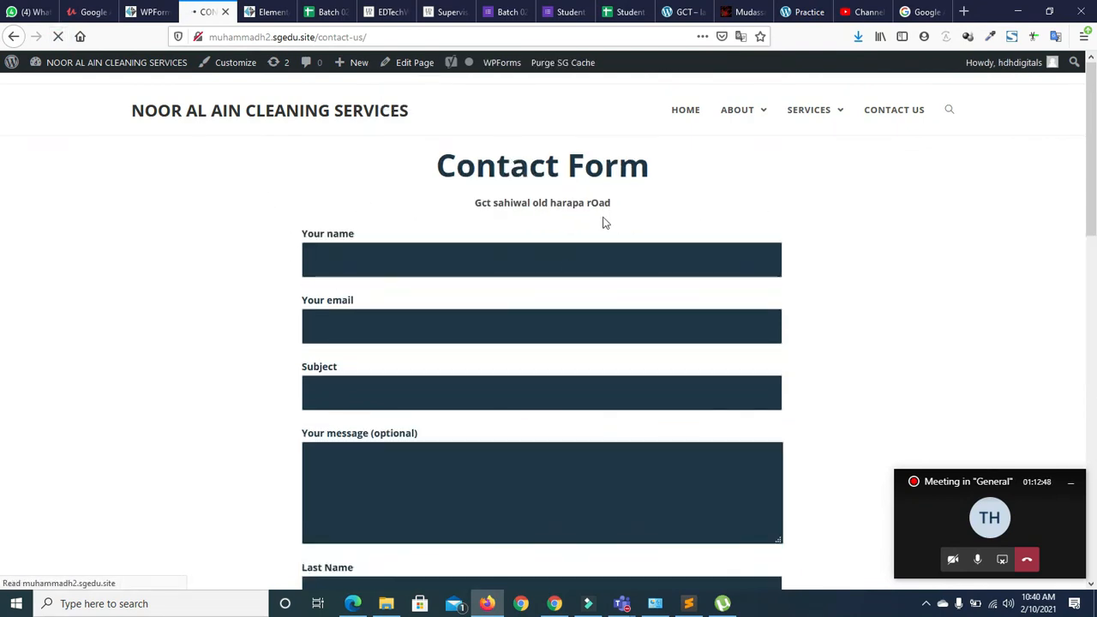
{"action": "left_click_drag", "start_coordinate": [1091, 122], "coordinate": [1093, 309]}
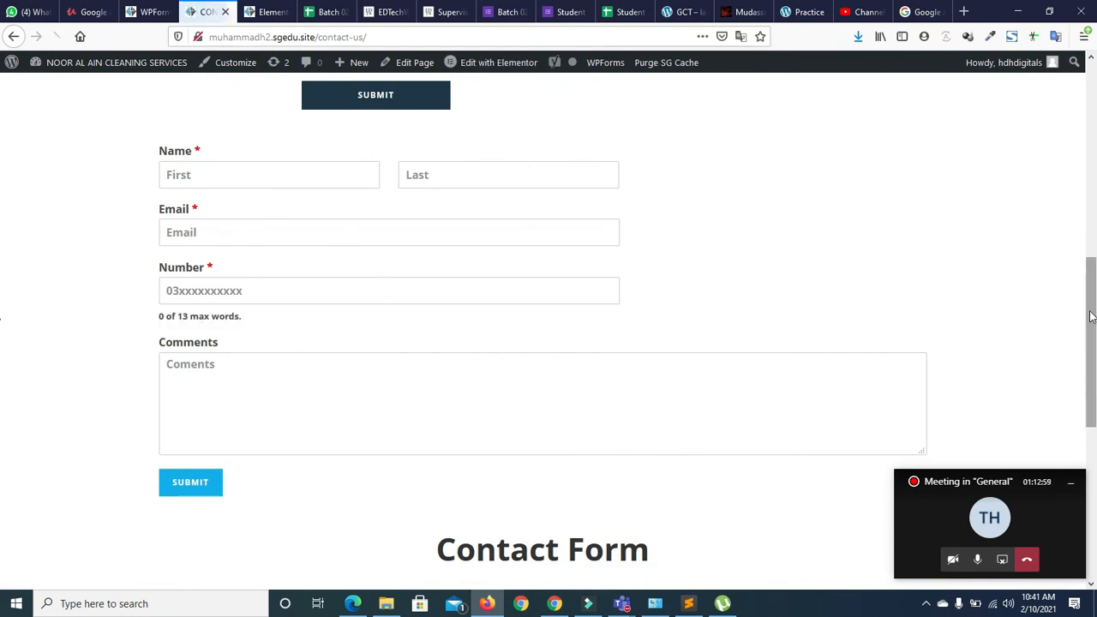
{"action": "left_click_drag", "start_coordinate": [1095, 310], "coordinate": [1096, 368]}
{"action": "left_click", "coordinate": [137, 12]}
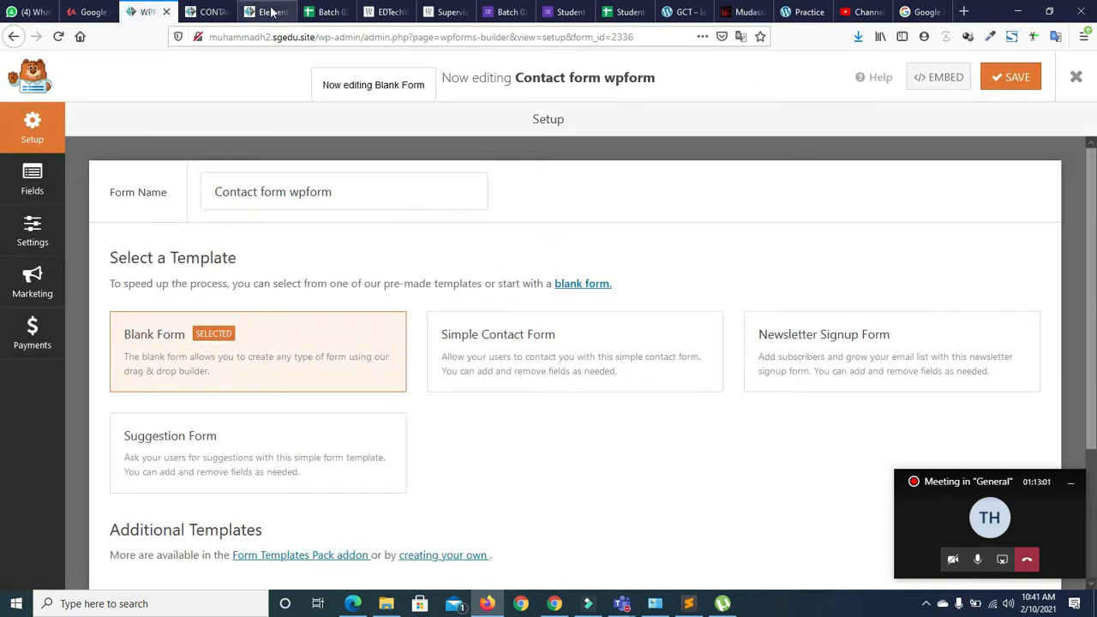
{"action": "left_click", "coordinate": [266, 12]}
{"action": "scroll", "coordinate": [646, 257], "scroll_direction": "up", "scroll_amount": 10}
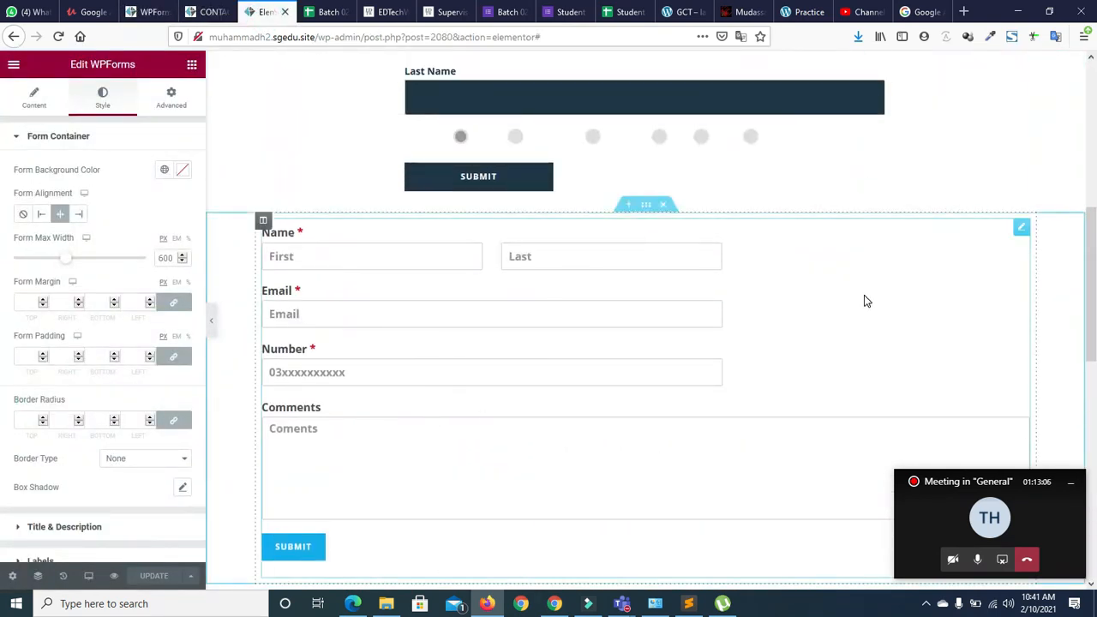
{"action": "scroll", "coordinate": [864, 301], "scroll_direction": "down", "scroll_amount": 5}
{"action": "left_click", "coordinate": [207, 12]}
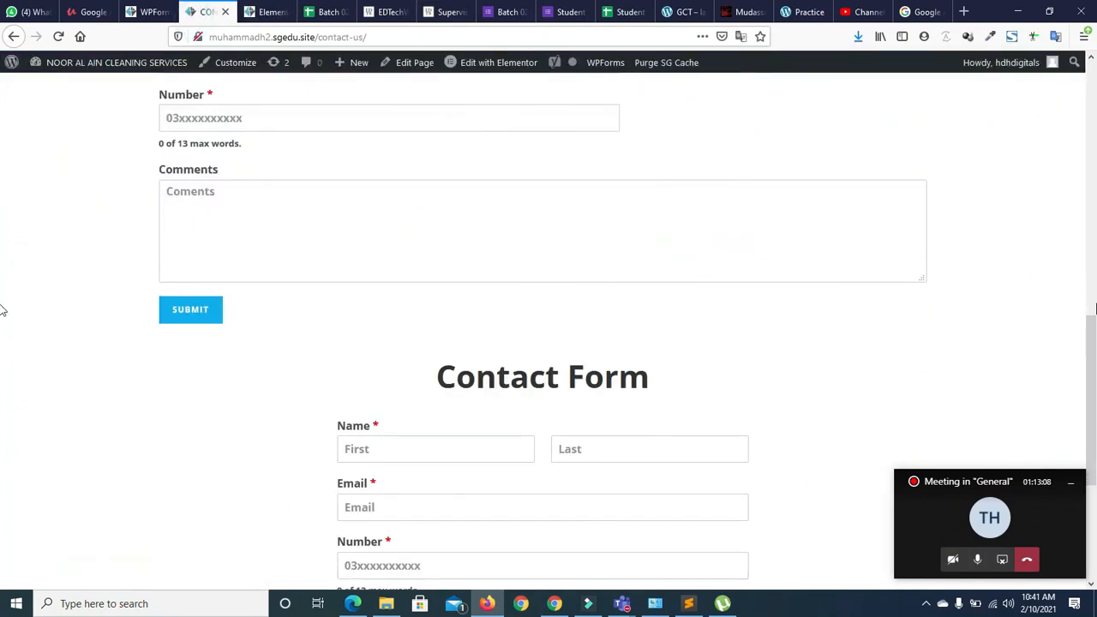
Fill the lower form's first name, last name and email fields with test data
{"action": "scroll", "coordinate": [3, 325], "scroll_direction": "down", "scroll_amount": 4}
{"action": "left_click", "coordinate": [360, 176]}
{"action": "type", "text": "efbmfi"}
{"action": "key", "text": "Tab"}
{"action": "type", "text": "fgn"}
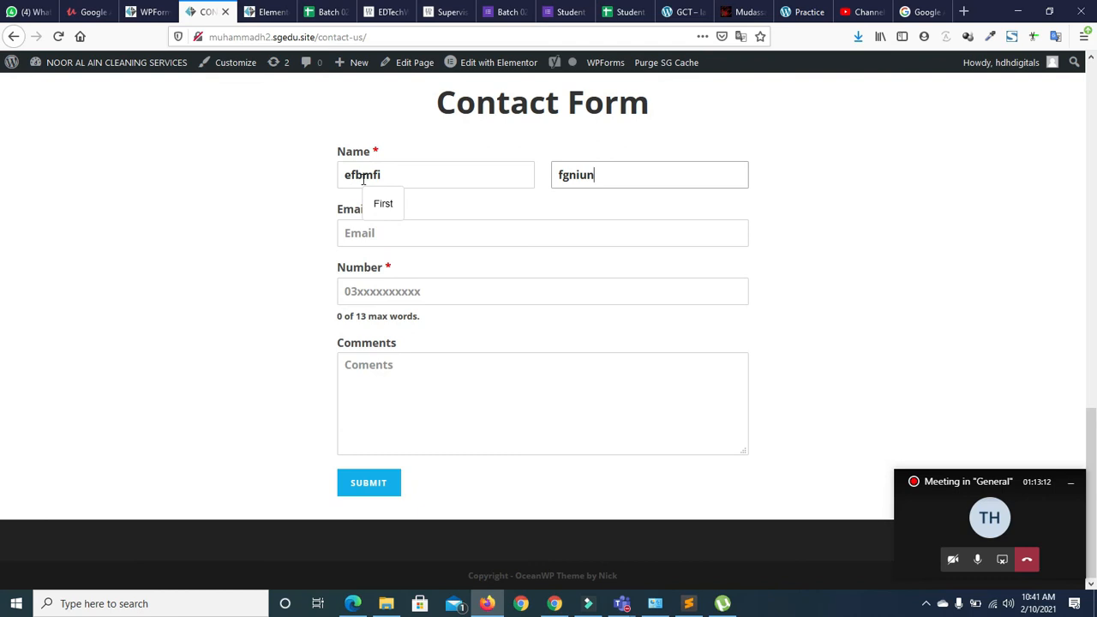
{"action": "left_click", "coordinate": [360, 233]}
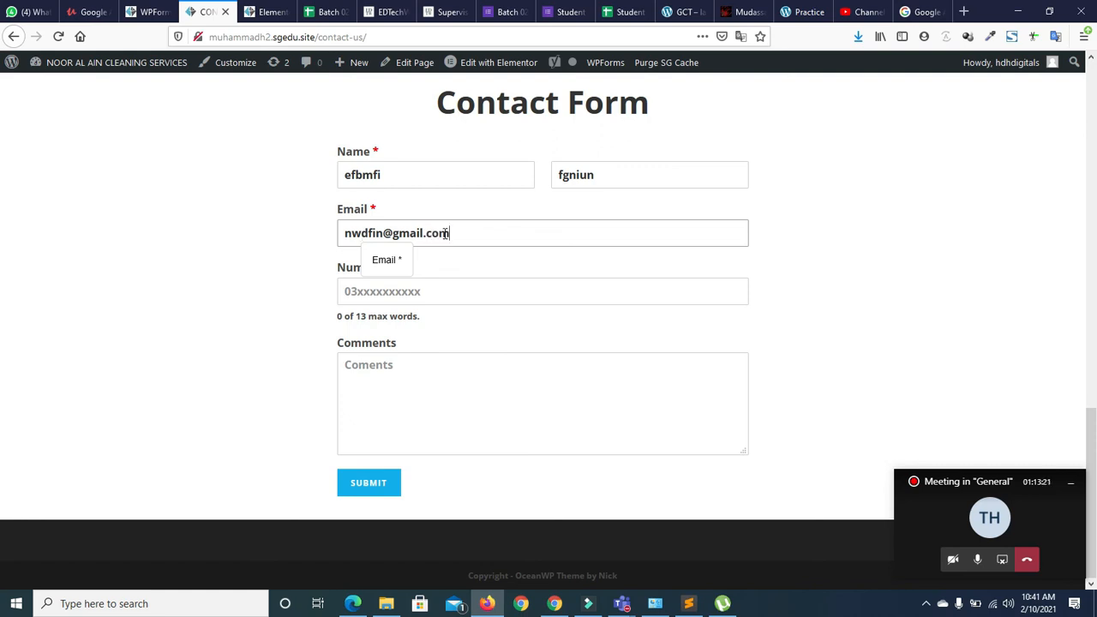
Enter a test phone number and comment, then submit the lower contact form
{"action": "left_click", "coordinate": [442, 291]}
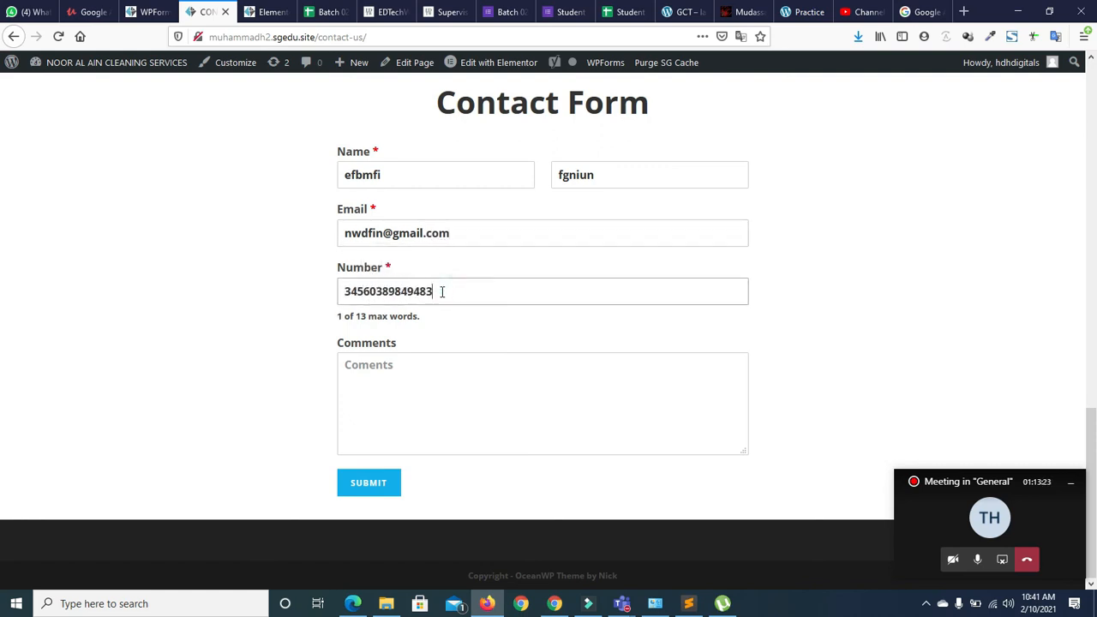
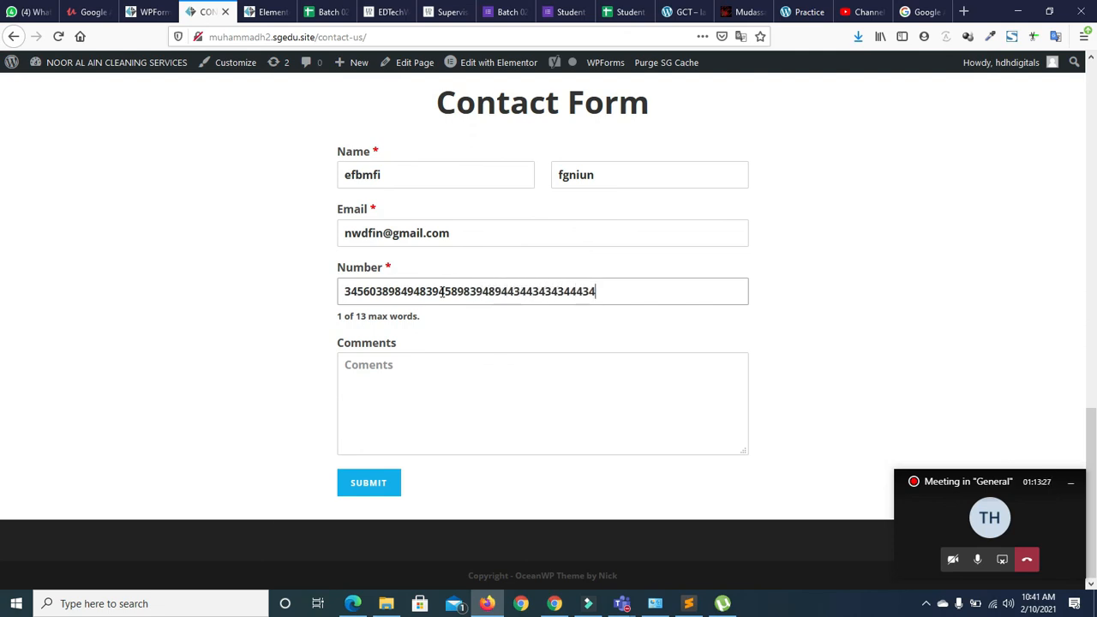
{"action": "left_click", "coordinate": [407, 400]}
{"action": "type", "text": "wdefnvuhu"}
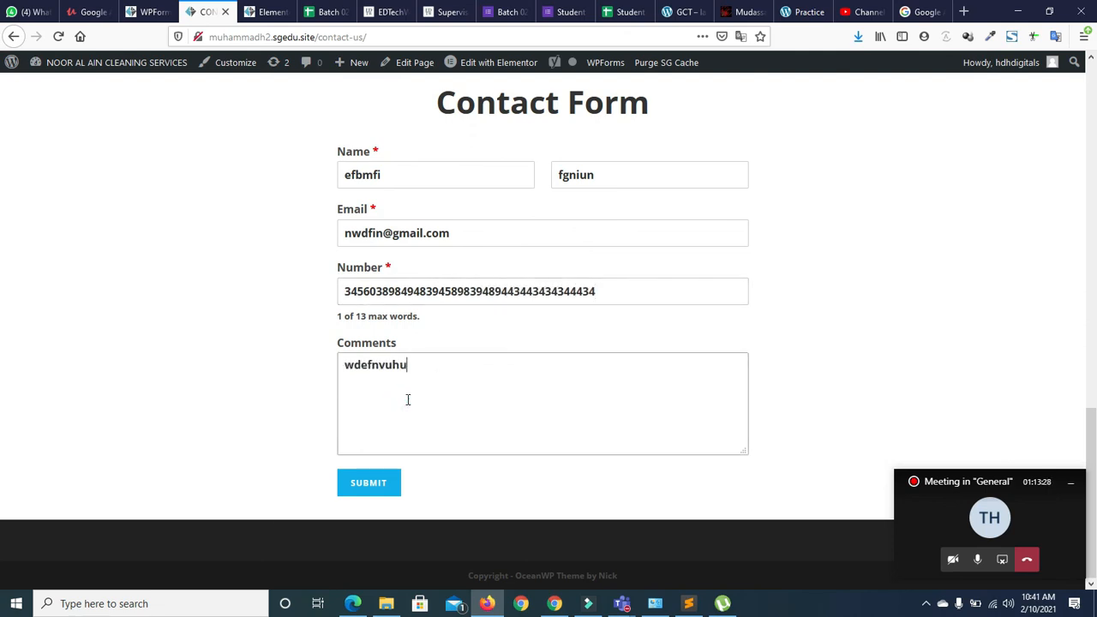
{"action": "left_click", "coordinate": [377, 483]}
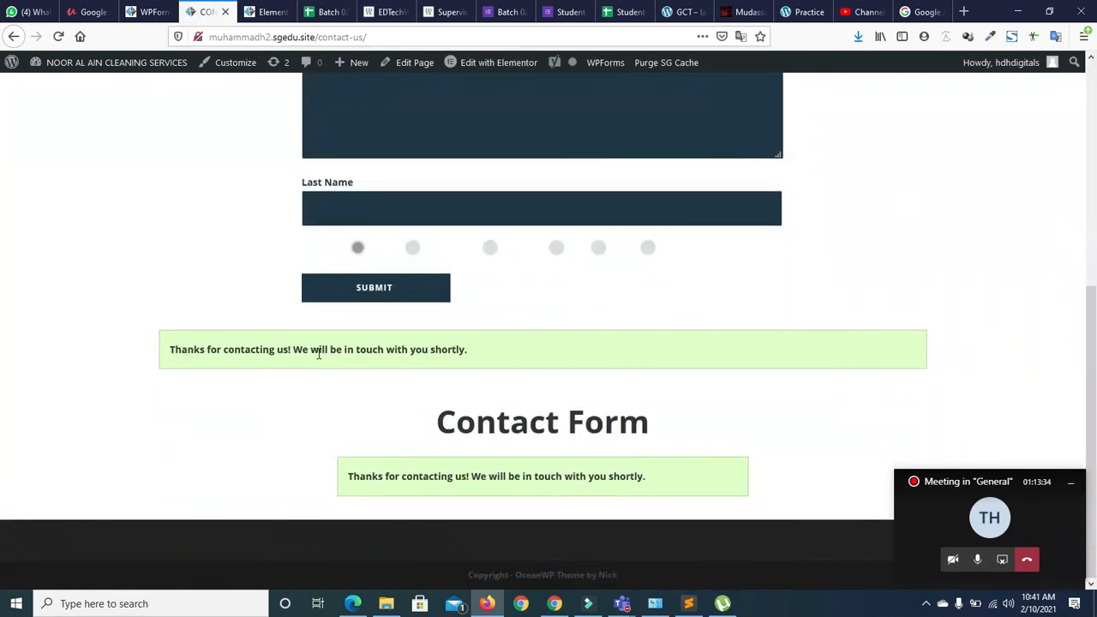
{"action": "left_click_drag", "start_coordinate": [1096, 427], "coordinate": [1096, 465]}
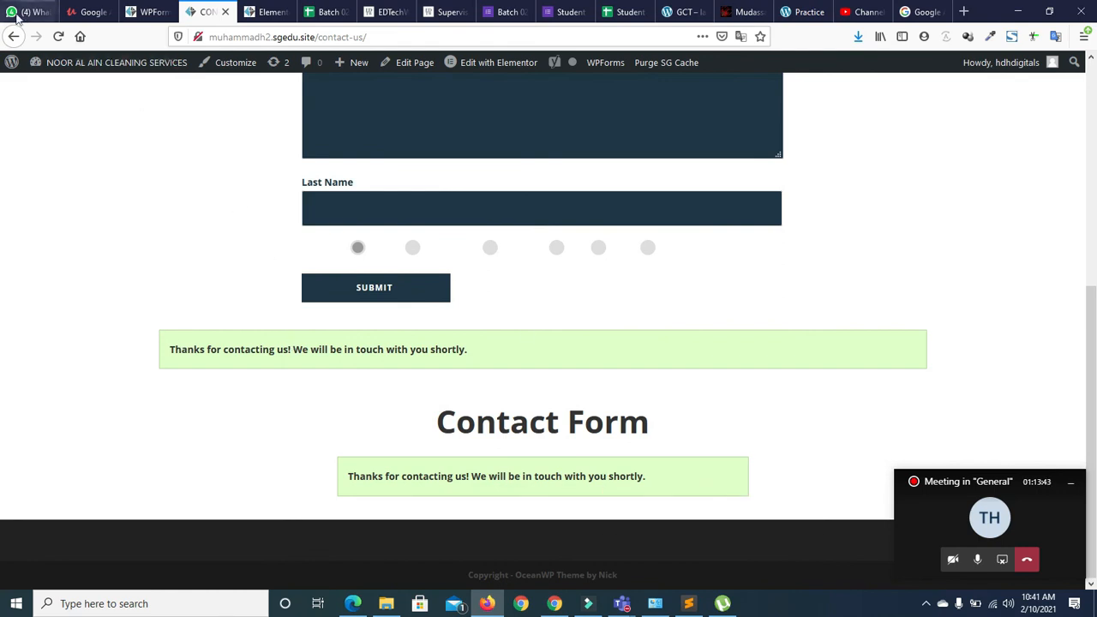
Reload the Contact Us page, confirming the data resend
{"action": "left_click", "coordinate": [58, 36]}
{"action": "left_click", "coordinate": [729, 276]}
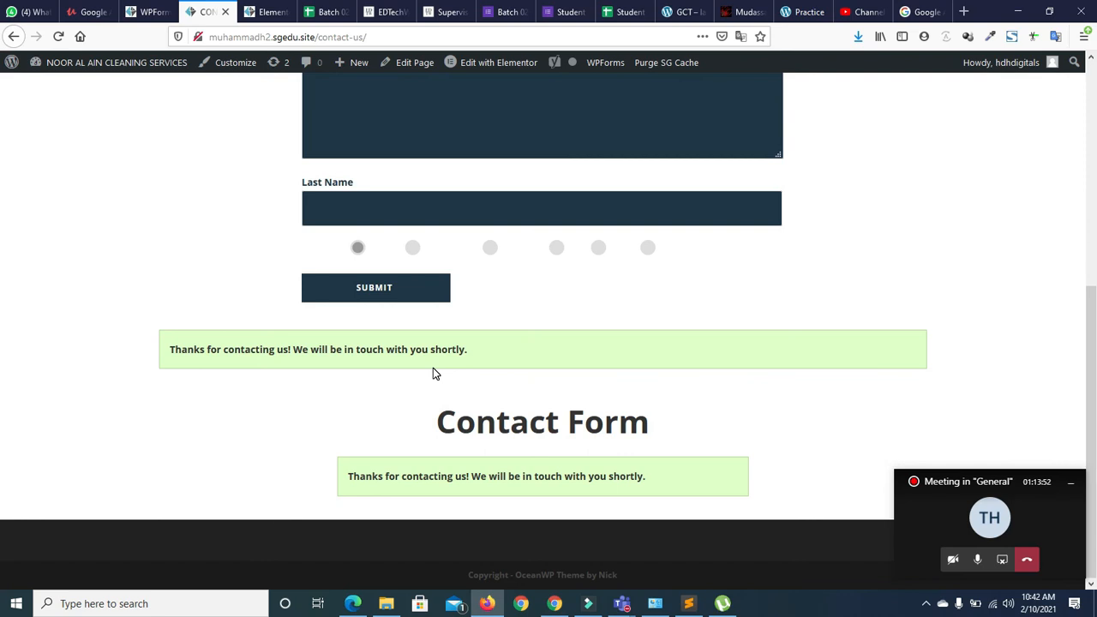
{"action": "left_click", "coordinate": [977, 561]}
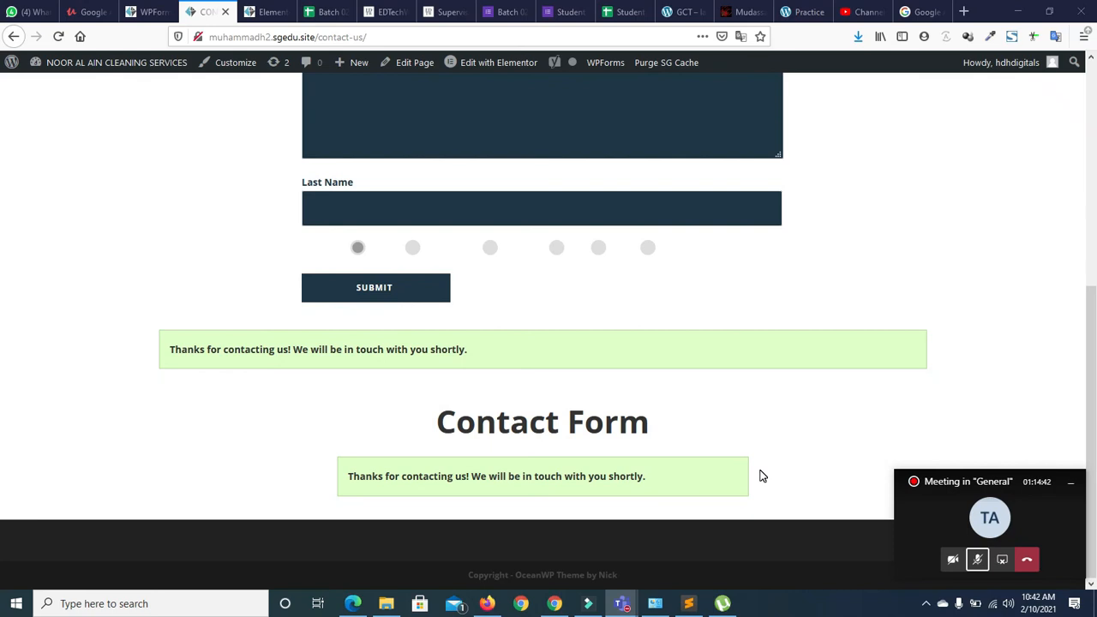
{"action": "left_click", "coordinate": [977, 562]}
Fill the upper contact form with test data, pick the second radio option, and submit
{"action": "scroll", "coordinate": [393, 141], "scroll_direction": "up", "scroll_amount": 5}
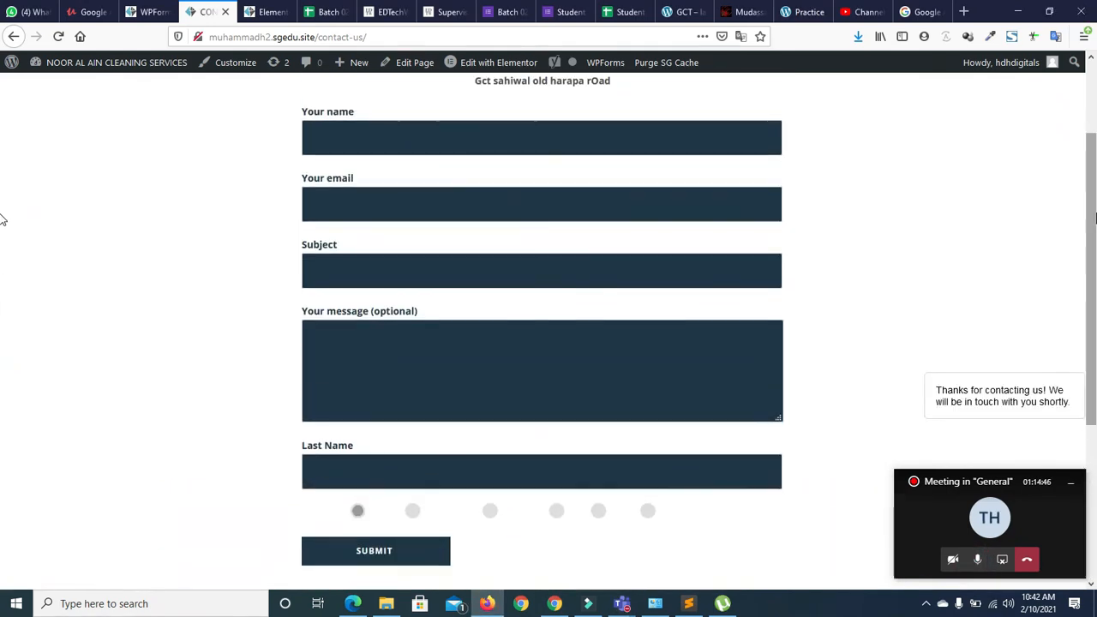
{"action": "type", "text": "wdfimfi"}
{"action": "key", "text": "Tab"}
{"action": "type", "text": "fnwun"}
{"action": "key", "text": "Tab"}
{"action": "type", "text": "ungrfu"}
{"action": "key", "text": "Tab"}
{"action": "type", "text": "ung"}
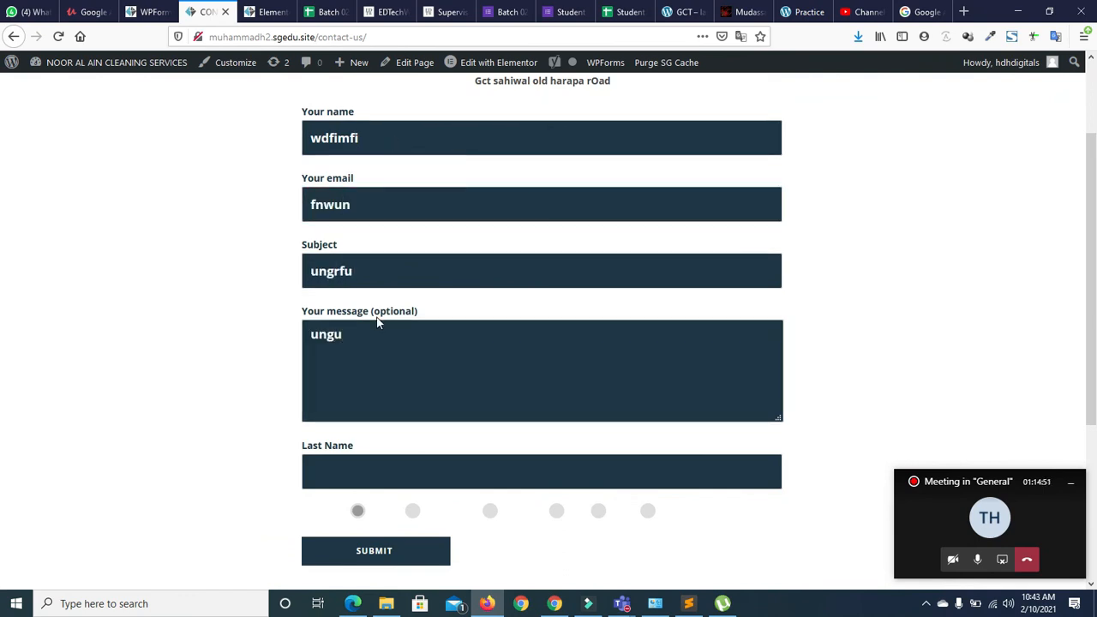
{"action": "left_click", "coordinate": [357, 462]}
{"action": "type", "text": "erfigj"}
{"action": "left_click", "coordinate": [419, 511]}
{"action": "left_click", "coordinate": [386, 553]}
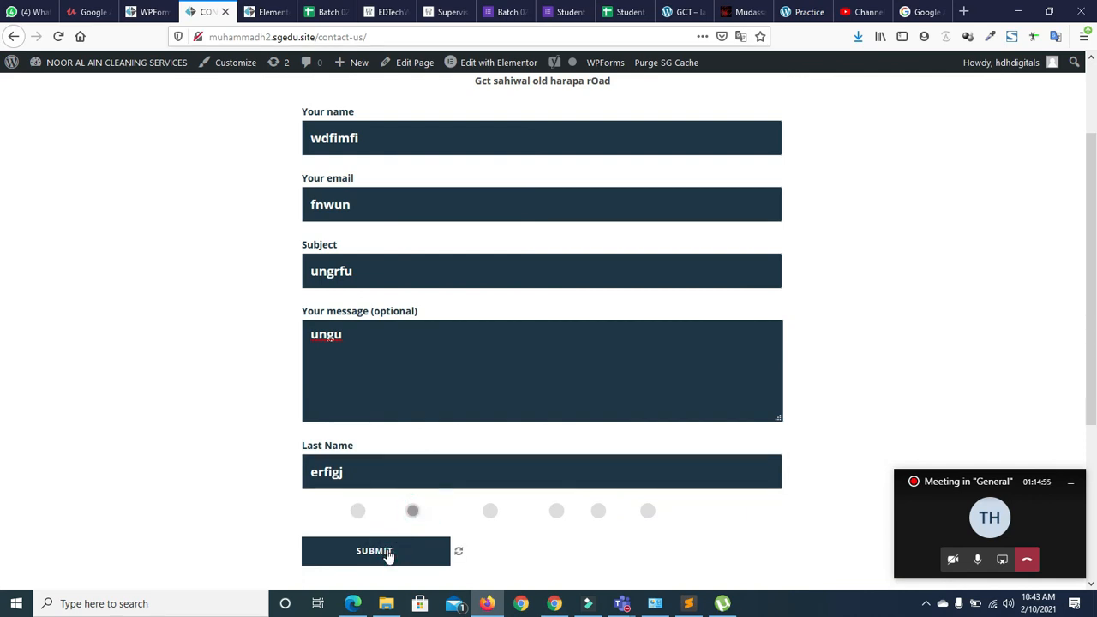
{"action": "left_click_drag", "start_coordinate": [1092, 343], "coordinate": [1091, 433]}
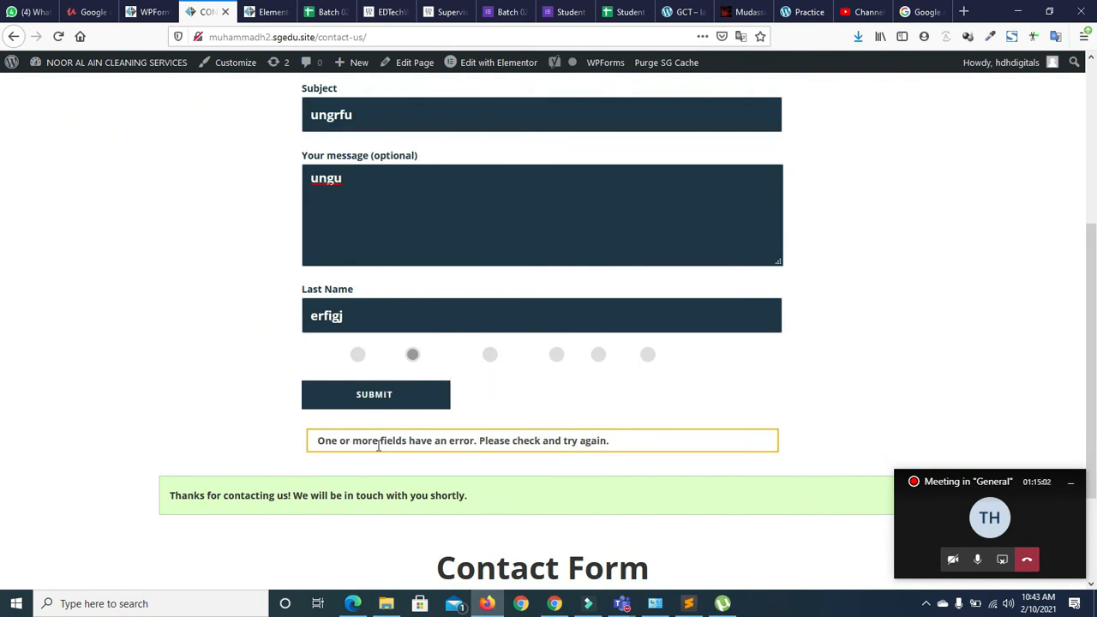
{"action": "left_click_drag", "start_coordinate": [1093, 423], "coordinate": [1093, 349]}
{"action": "left_click", "coordinate": [388, 164]}
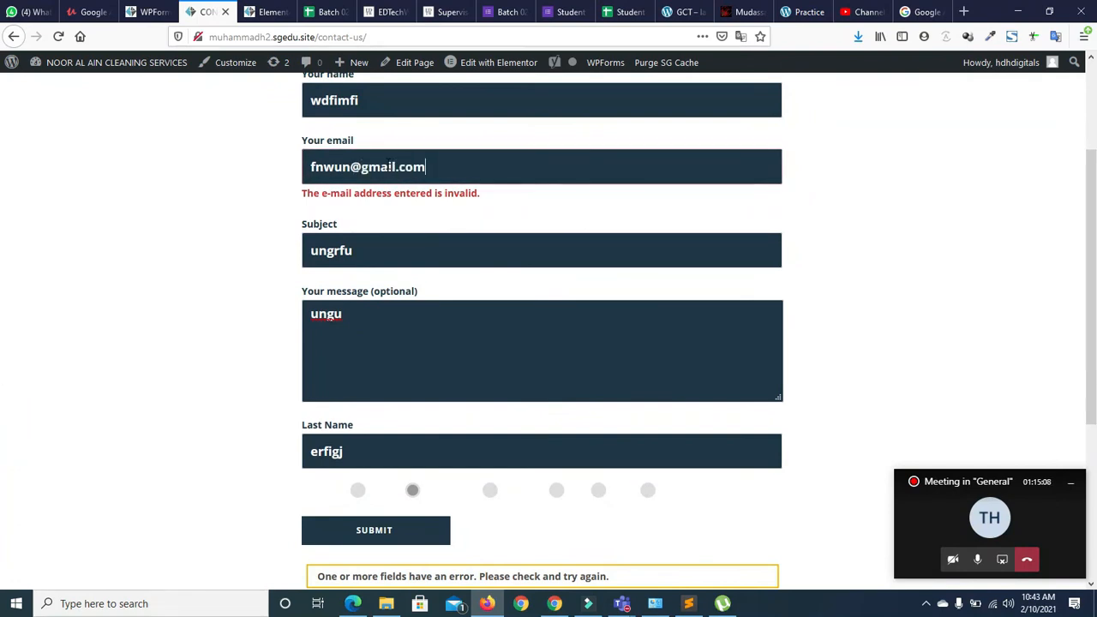
{"action": "left_click_drag", "start_coordinate": [1095, 231], "coordinate": [1095, 433]}
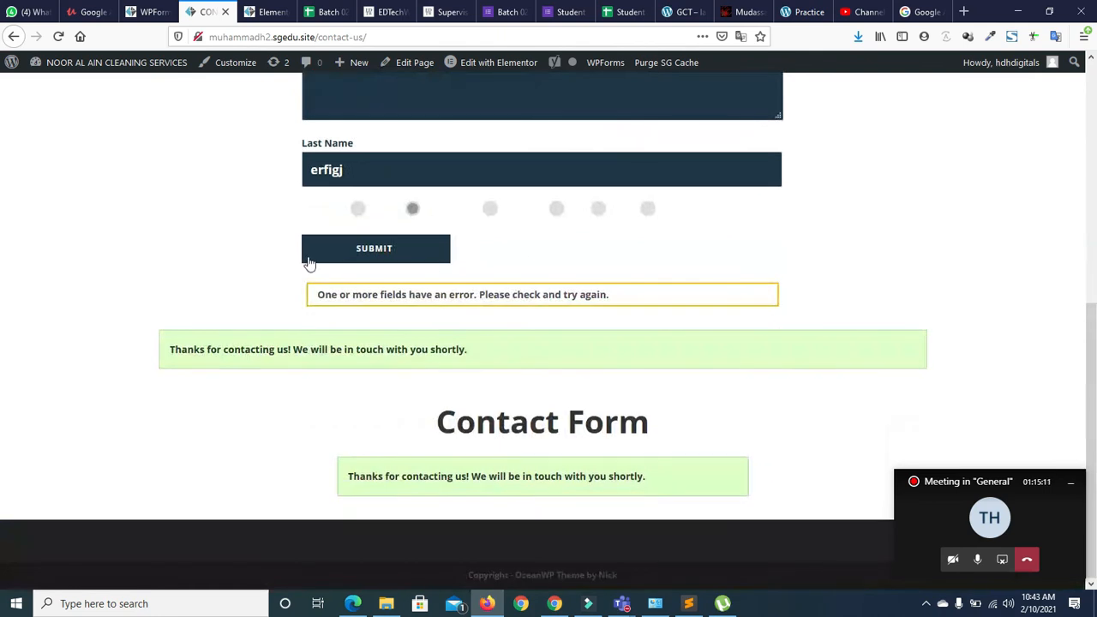
{"action": "left_click", "coordinate": [309, 247]}
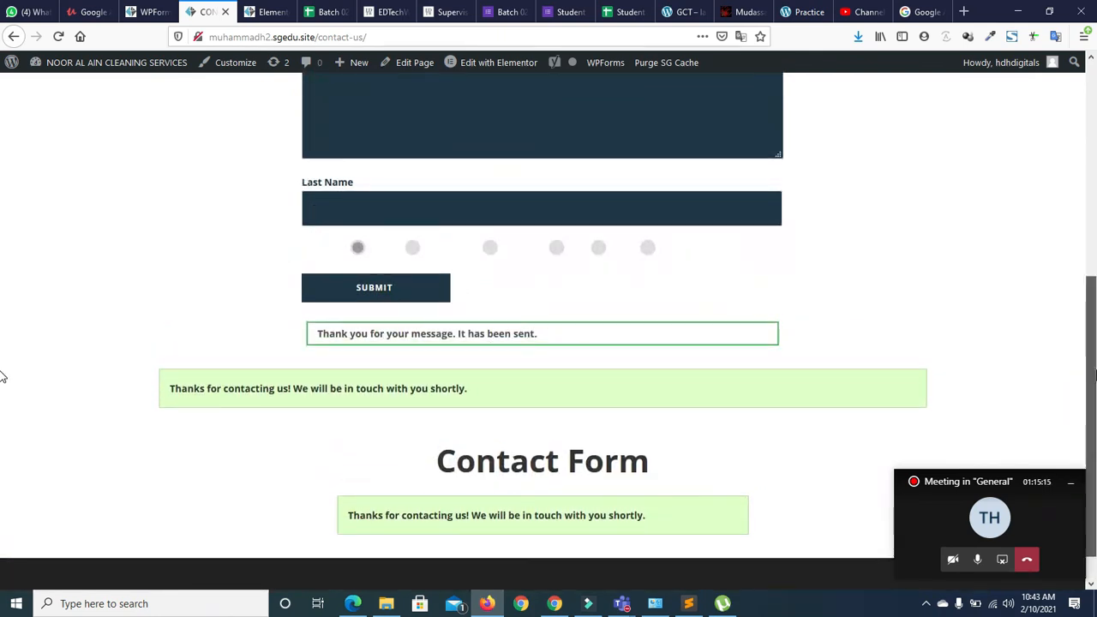
{"action": "scroll", "coordinate": [2, 372], "scroll_direction": "up", "scroll_amount": 4}
{"action": "scroll", "coordinate": [2, 395], "scroll_direction": "down", "scroll_amount": 4}
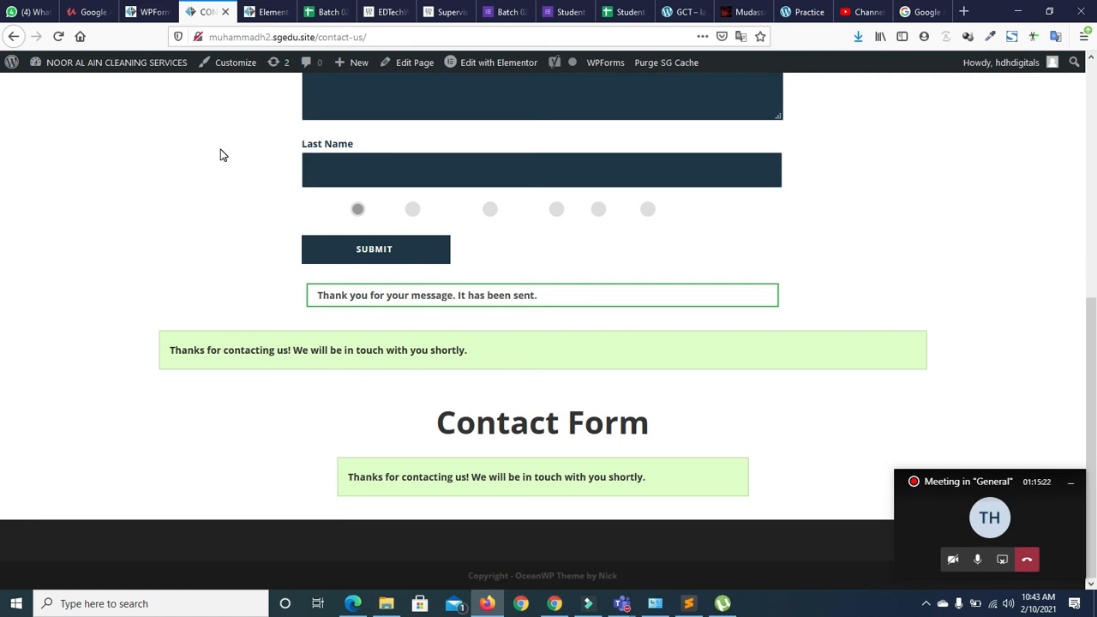
{"action": "left_click", "coordinate": [58, 36]}
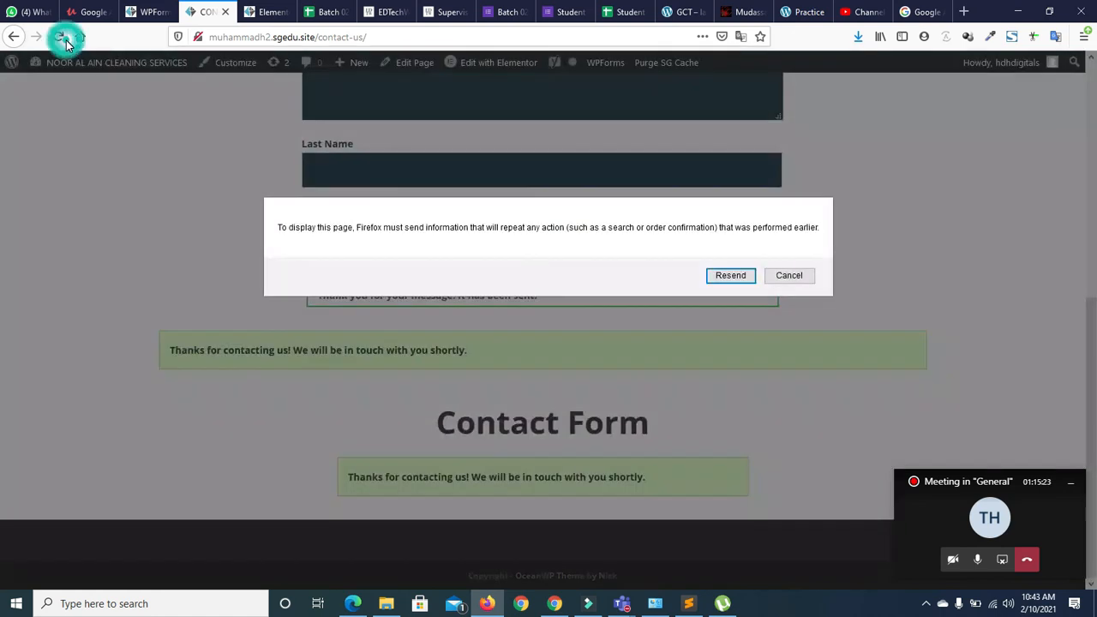
Resend the data so the page reloads, then scroll through the Contact Us preview in Elementor
{"action": "left_click", "coordinate": [731, 275]}
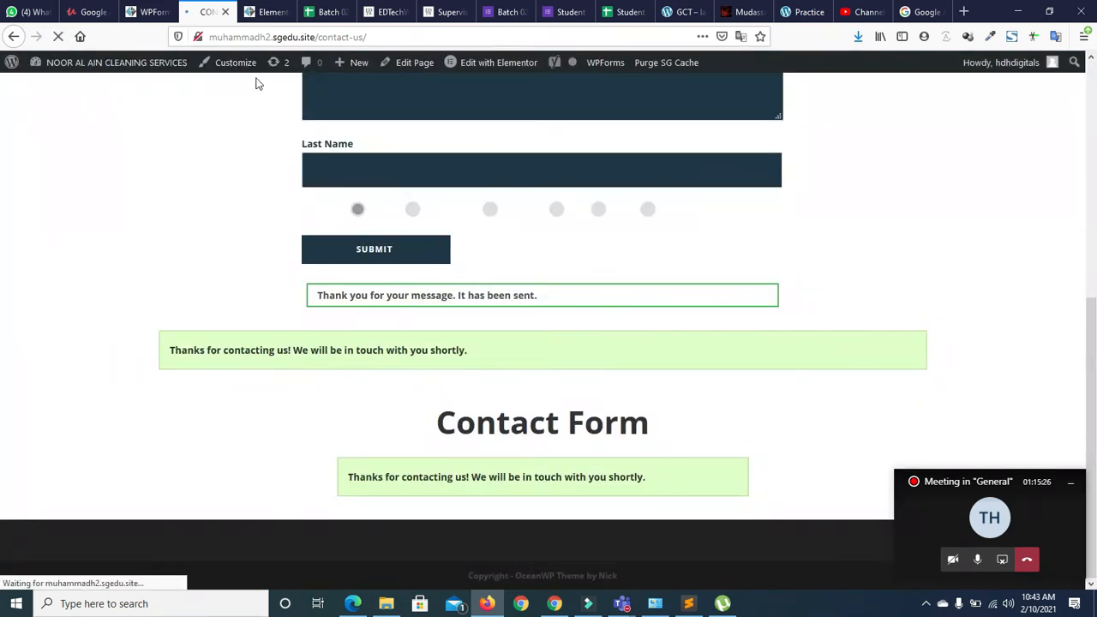
{"action": "left_click", "coordinate": [259, 12]}
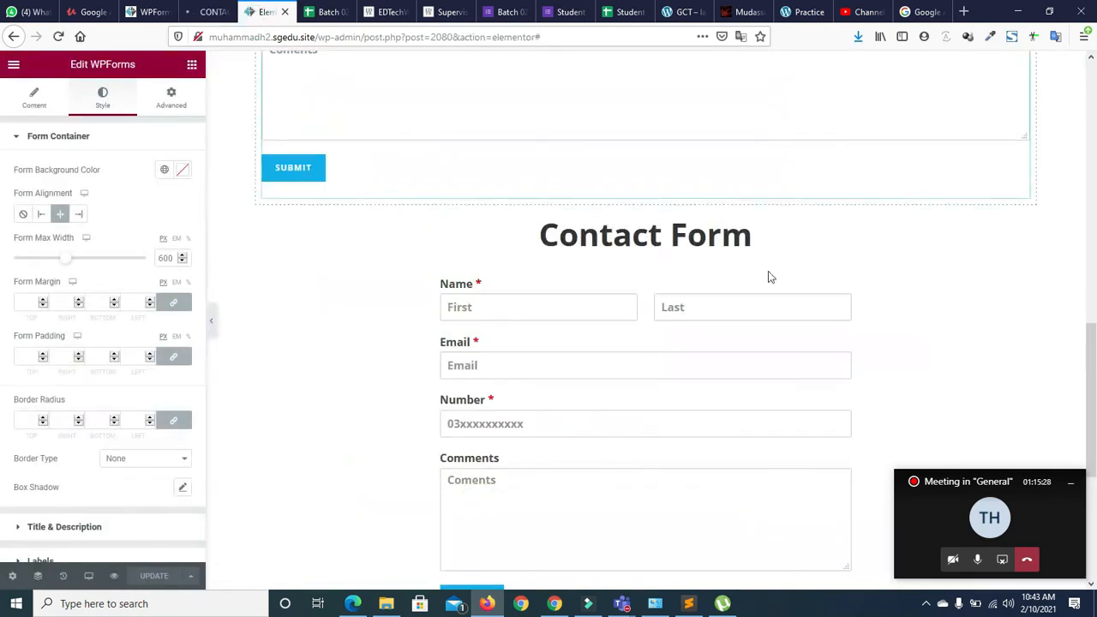
{"action": "left_click_drag", "start_coordinate": [1096, 345], "coordinate": [1096, 389]}
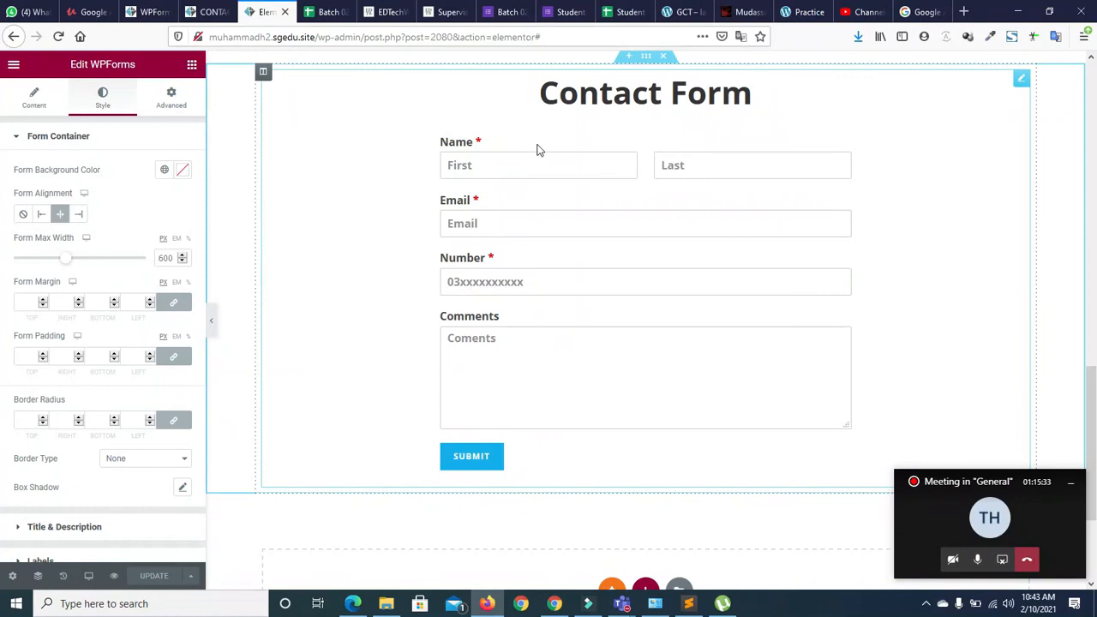
{"action": "left_click_drag", "start_coordinate": [1096, 464], "coordinate": [1096, 314]}
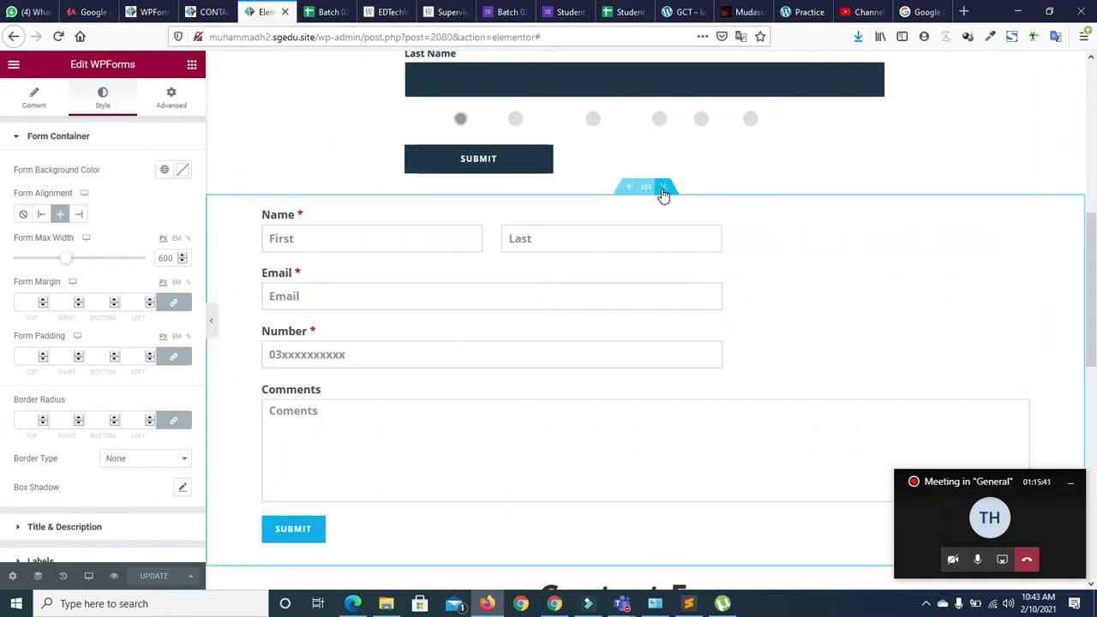
{"action": "left_click_drag", "start_coordinate": [1093, 278], "coordinate": [1093, 151]}
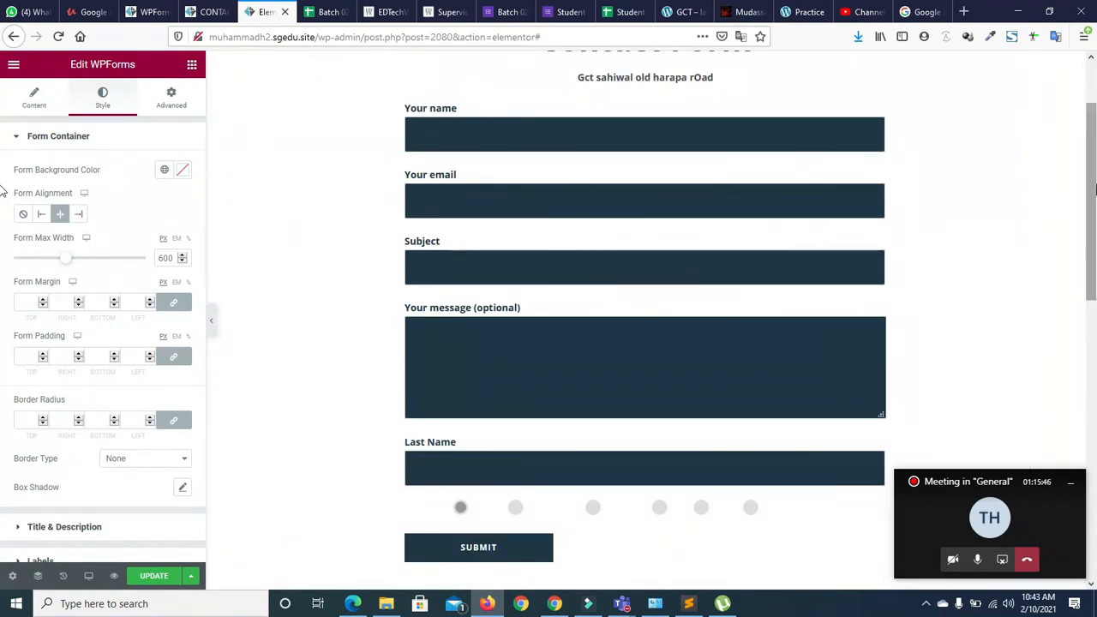
{"action": "scroll", "coordinate": [725, 190], "scroll_direction": "up", "scroll_amount": 2}
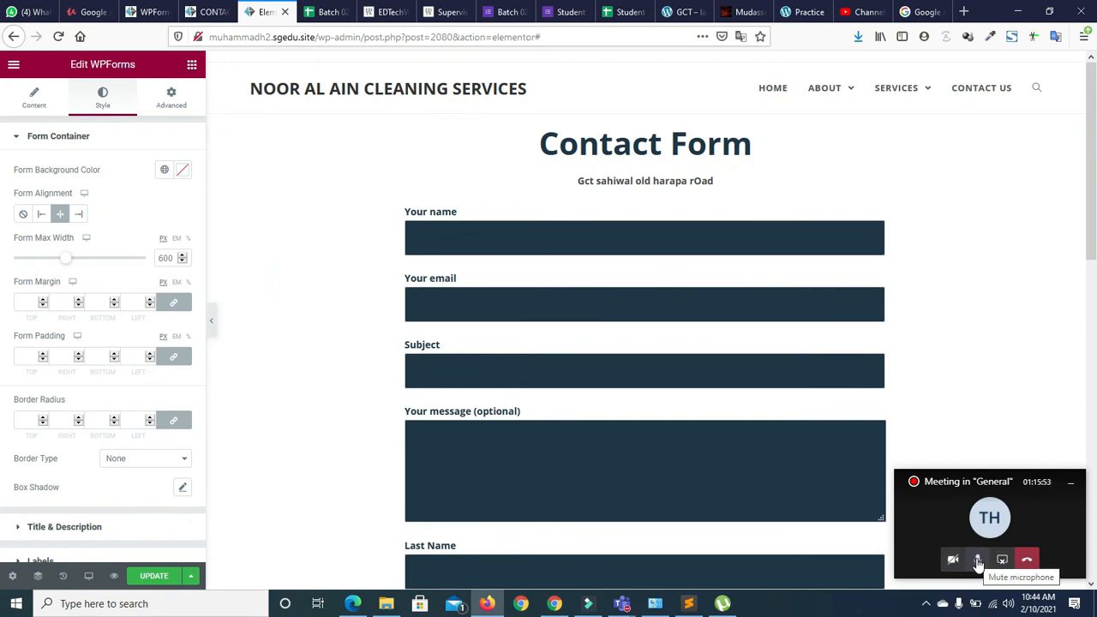
Restore the meeting window, dismiss the recording-started notice and mute the microphone
{"action": "left_click", "coordinate": [980, 512]}
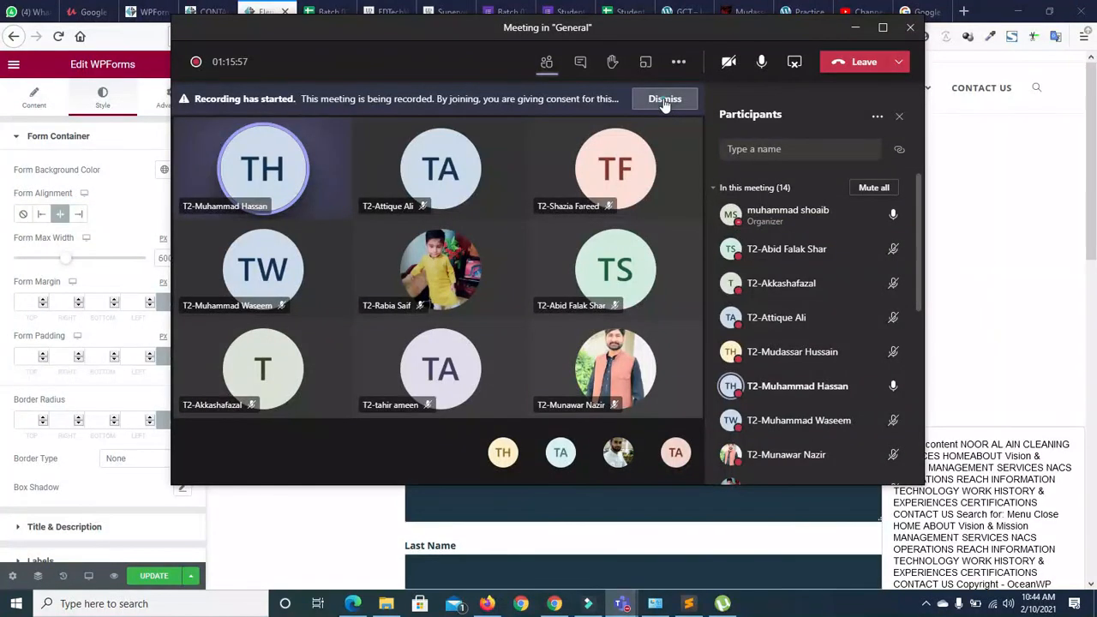
{"action": "left_click", "coordinate": [665, 99]}
{"action": "left_click", "coordinate": [761, 61]}
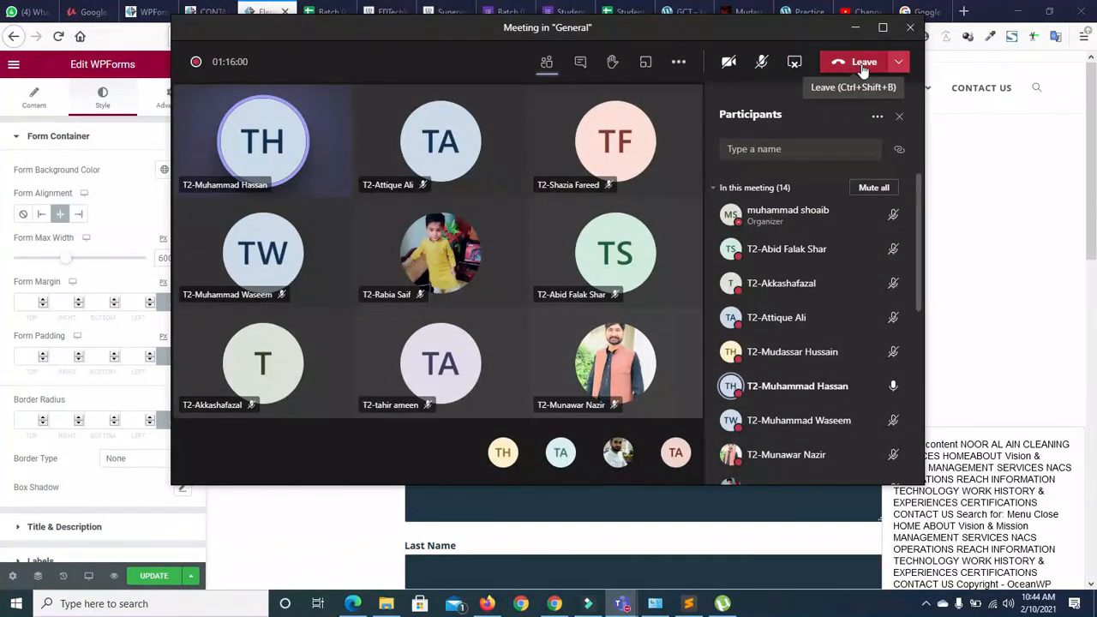